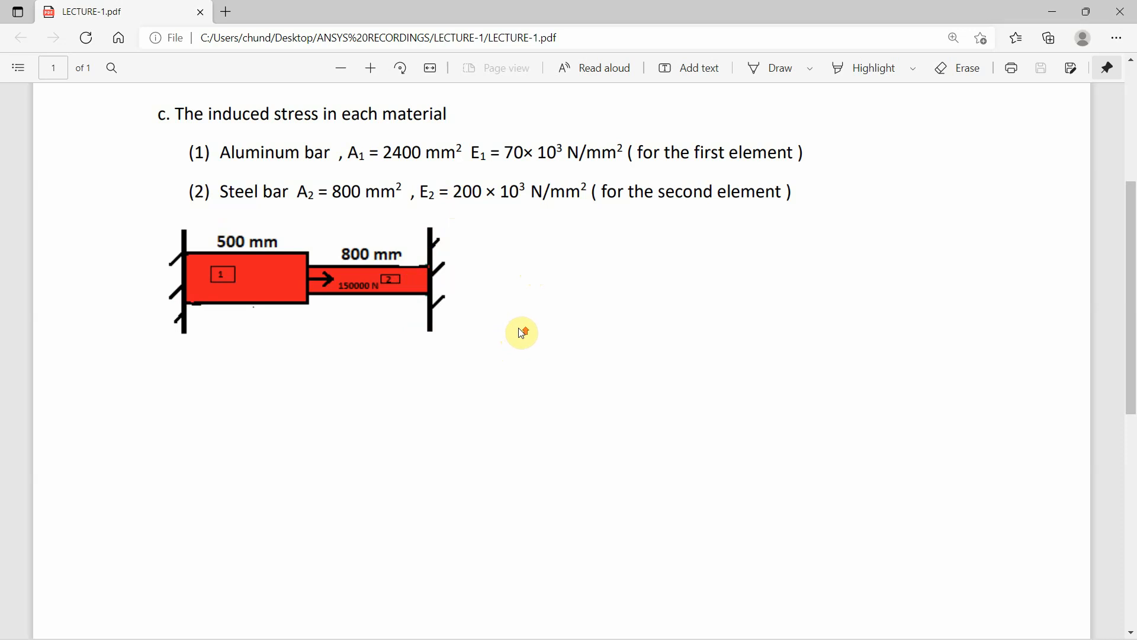
Step: Launch Ansys Workbench 2021 R2 in a maximized window and add a Static Structural analysis system to the project
scroll(522, 332, up, 5)
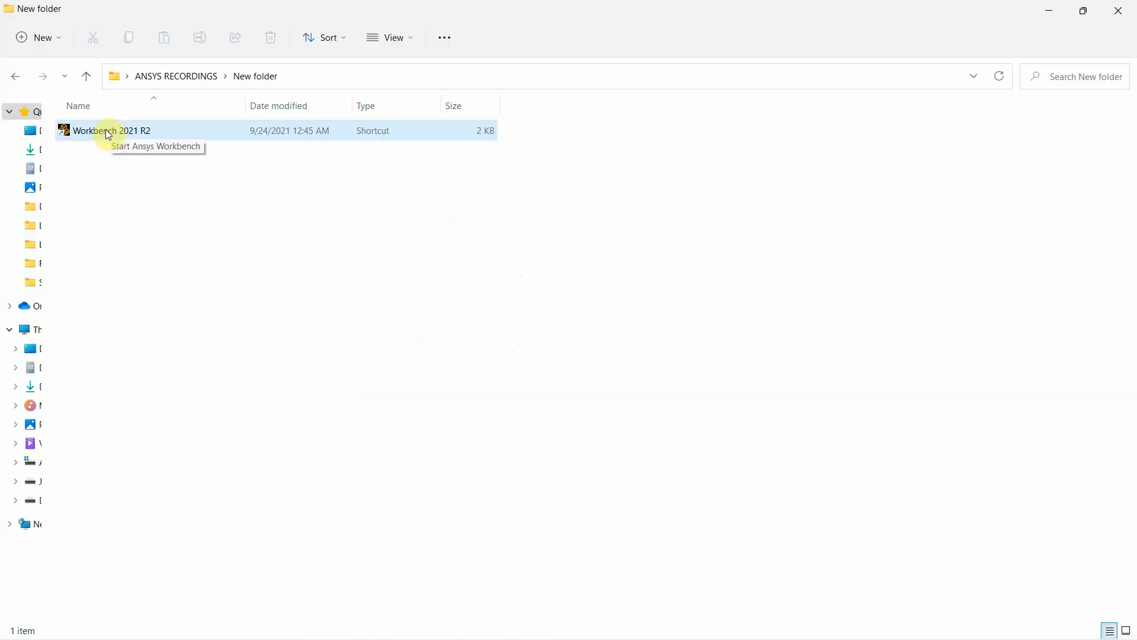
double_click(106, 130)
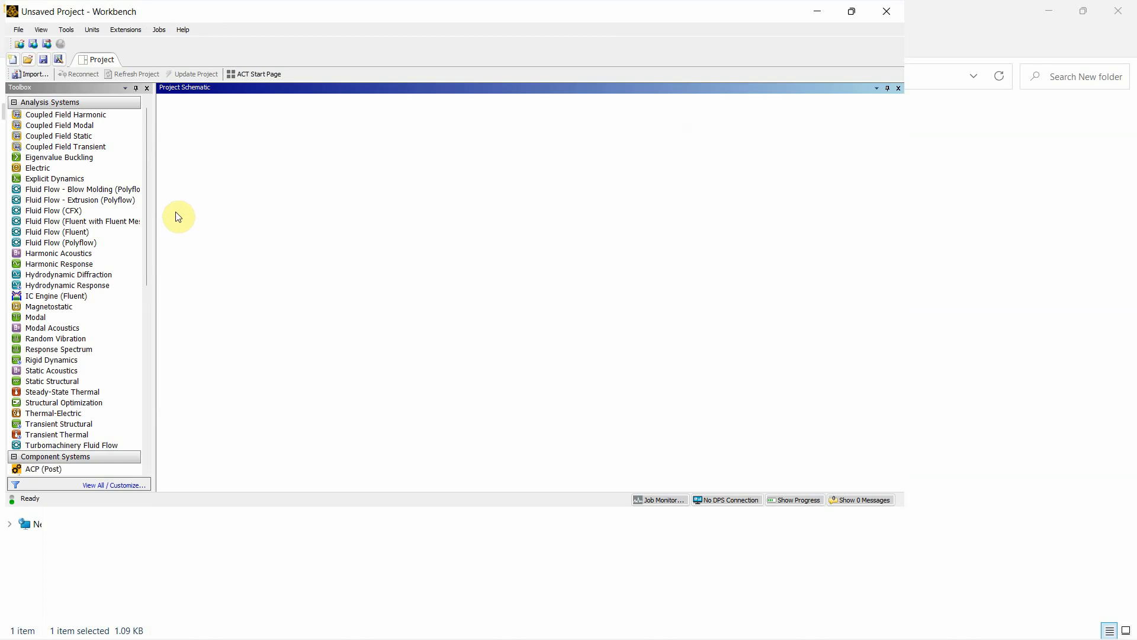
click(851, 13)
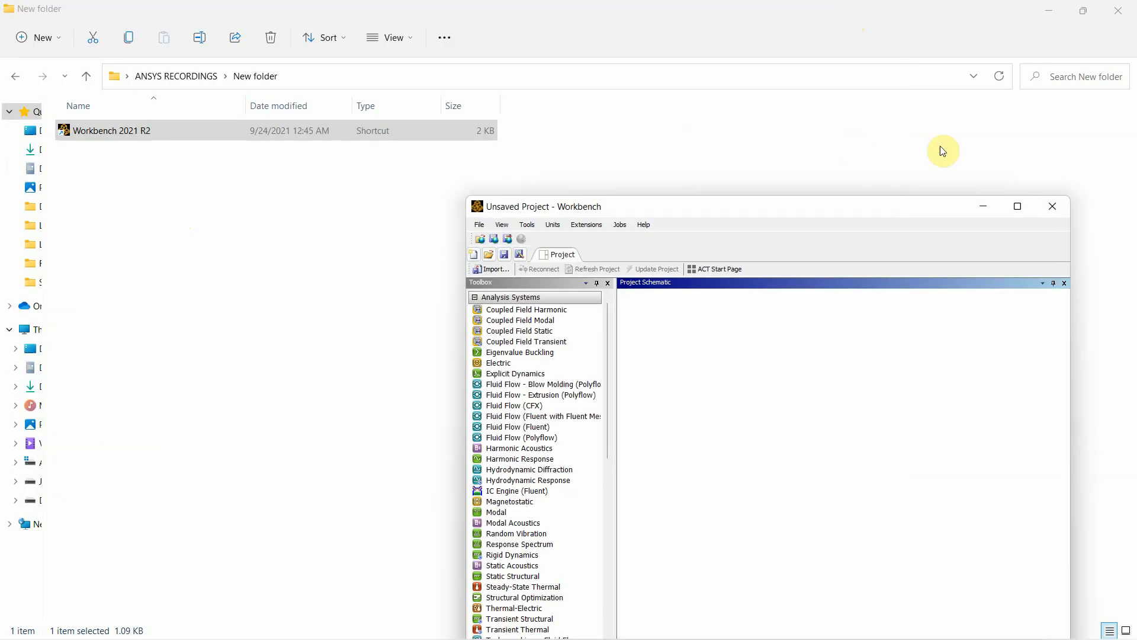
click(1018, 206)
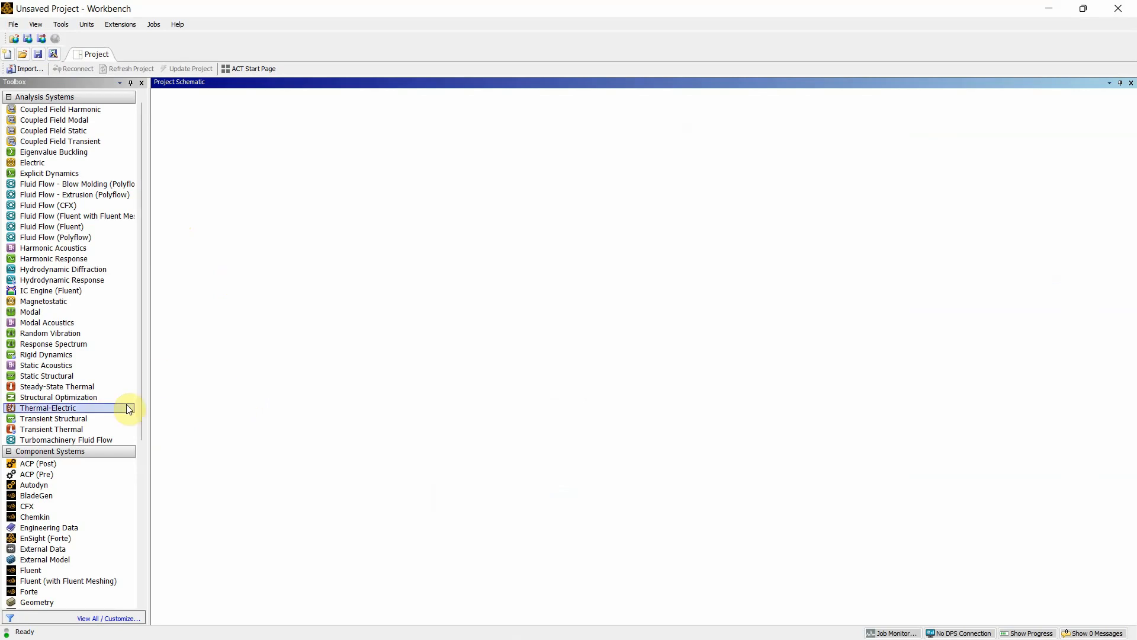
double_click(81, 376)
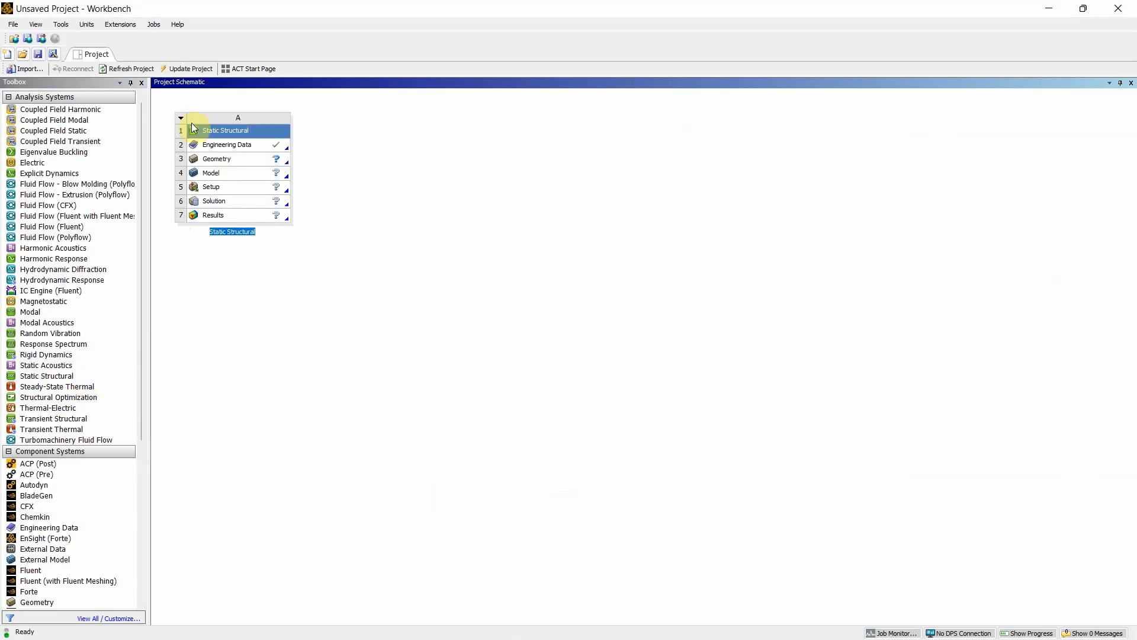
Step: Open the Engineering Data of the Static Structural system and select the Structural Steel material
click(236, 148)
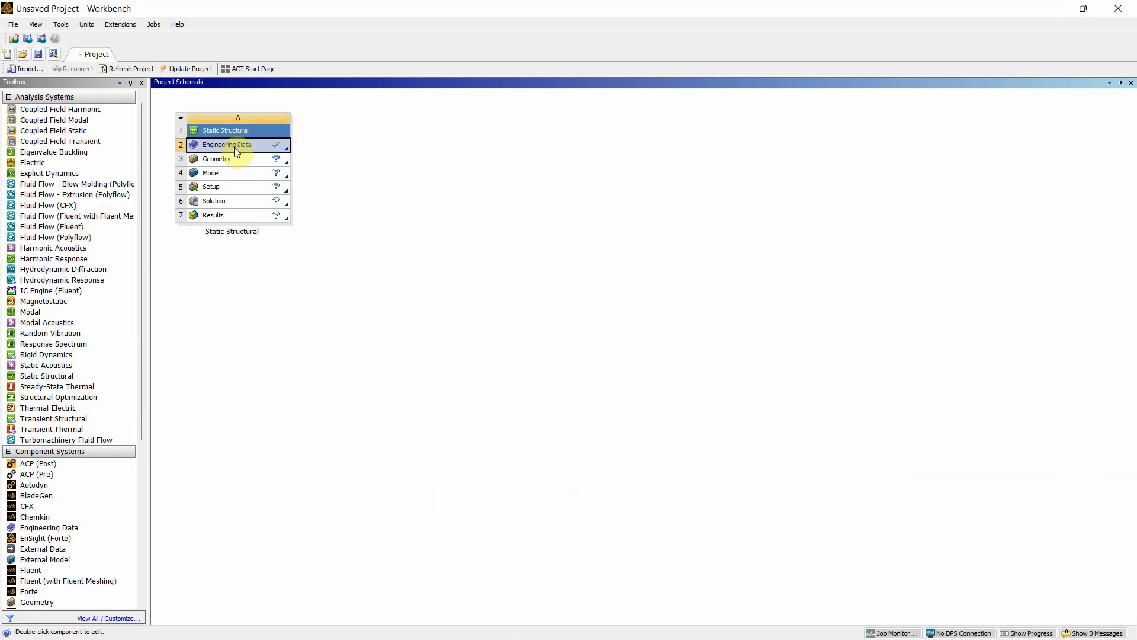
double_click(235, 149)
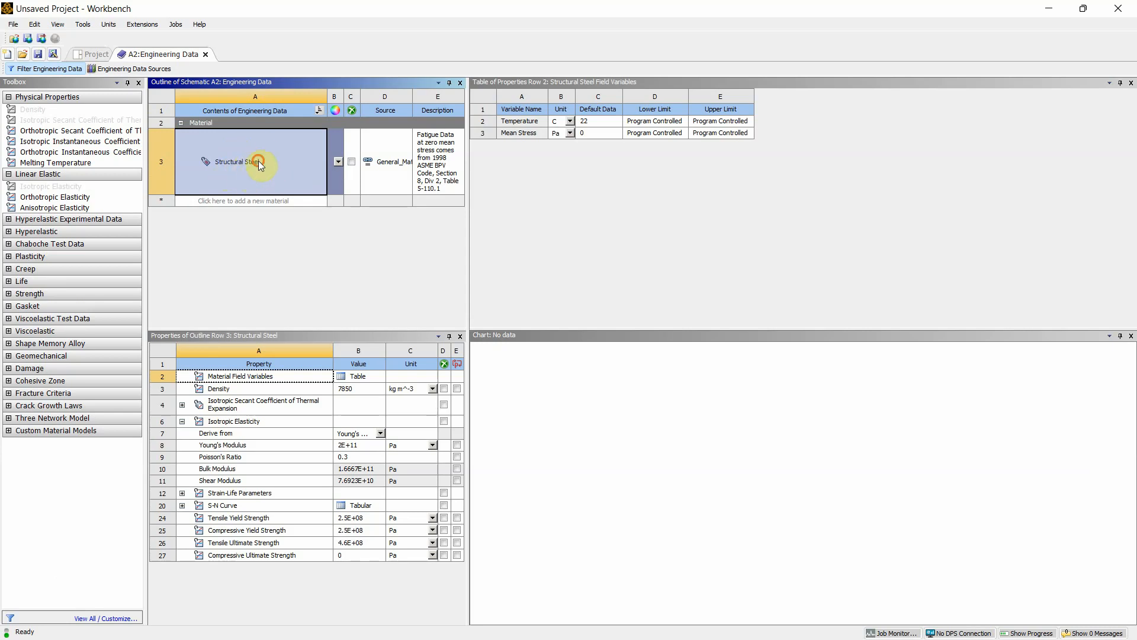
click(259, 161)
click(283, 163)
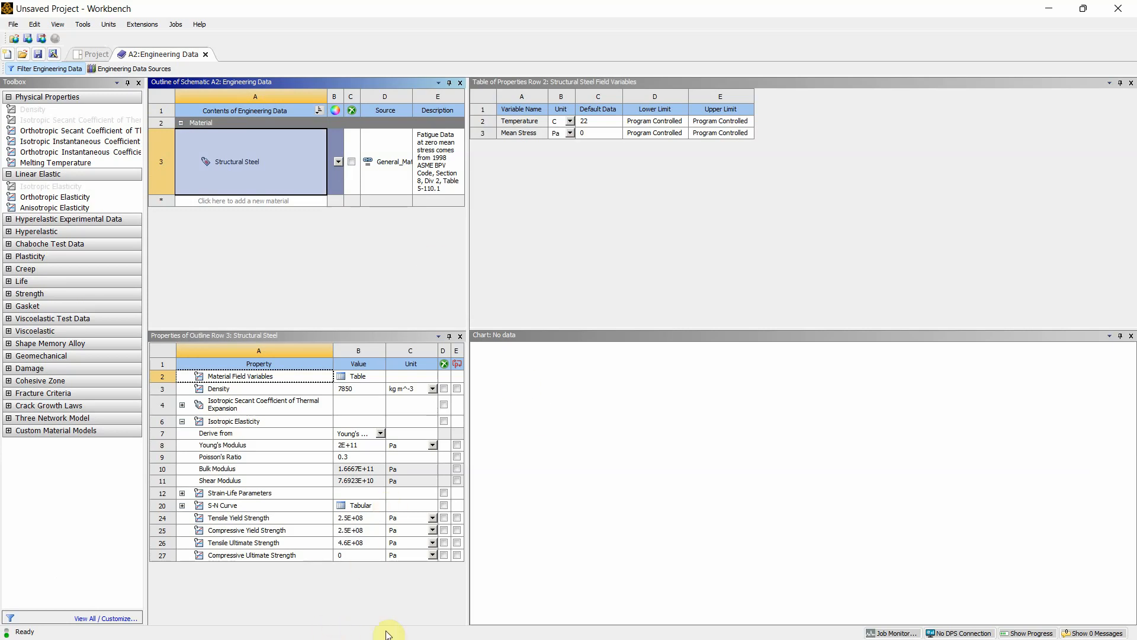
Step: Consult the bar materials in LECTURE-1.pdf in the browser, then return to Workbench and add a new material named ALU
click(519, 621)
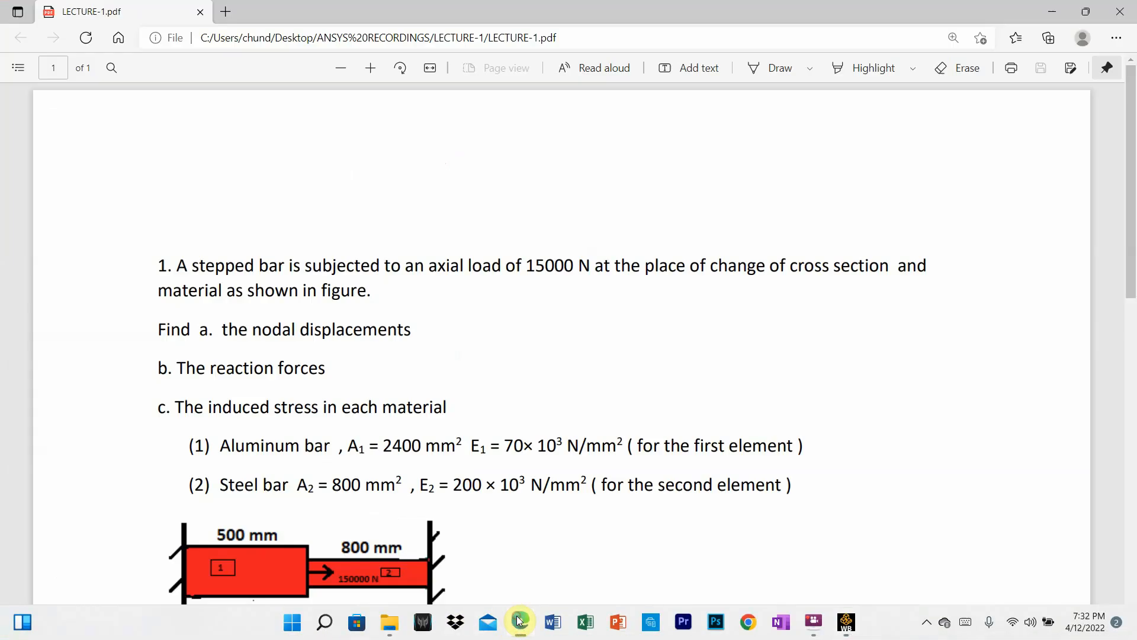
scroll(360, 433, down, 5)
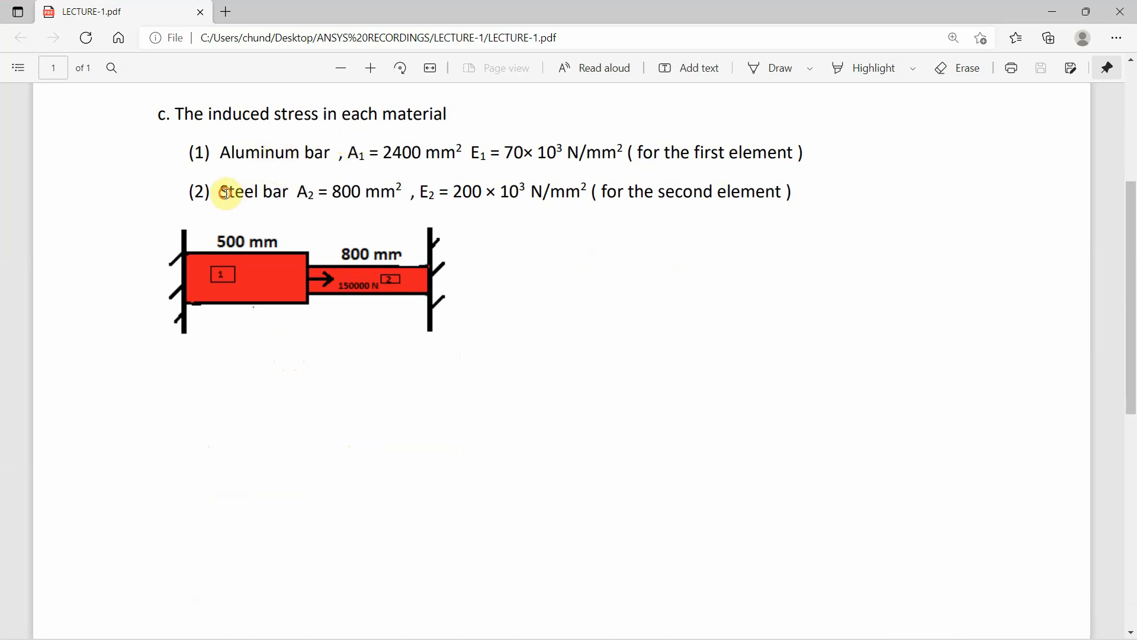
drag(226, 193, 288, 194)
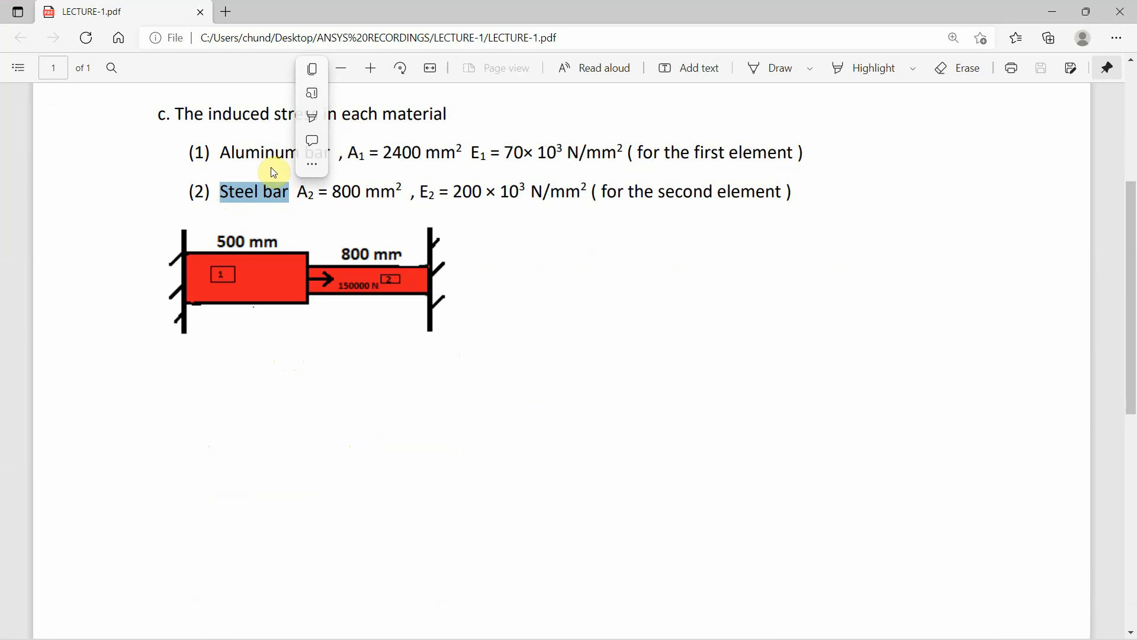
click(253, 160)
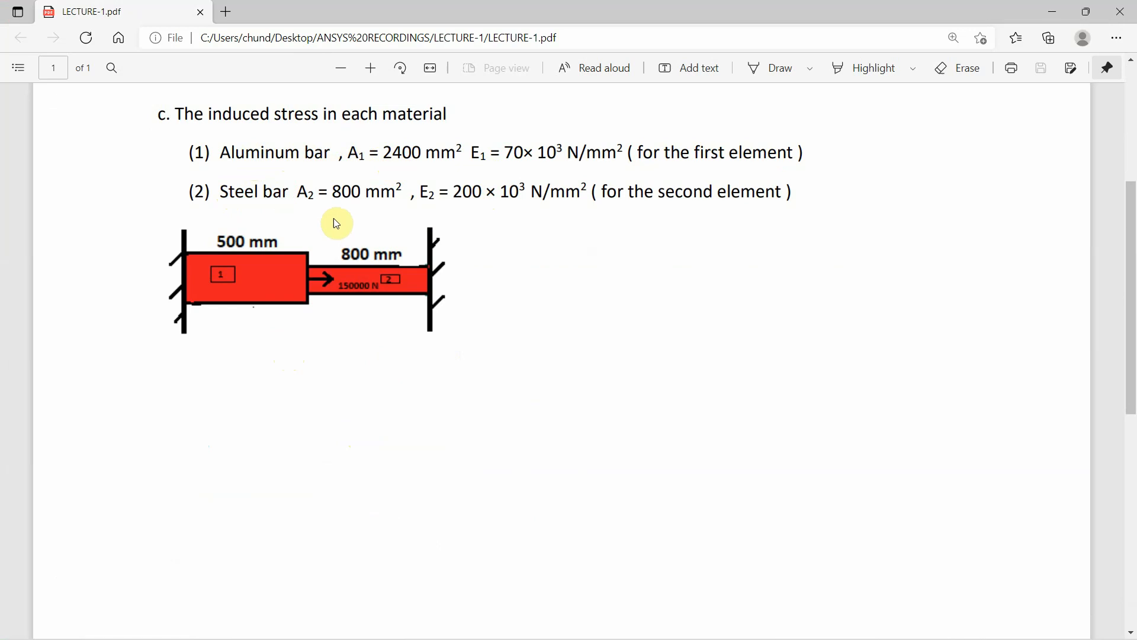
mouse_move(501, 639)
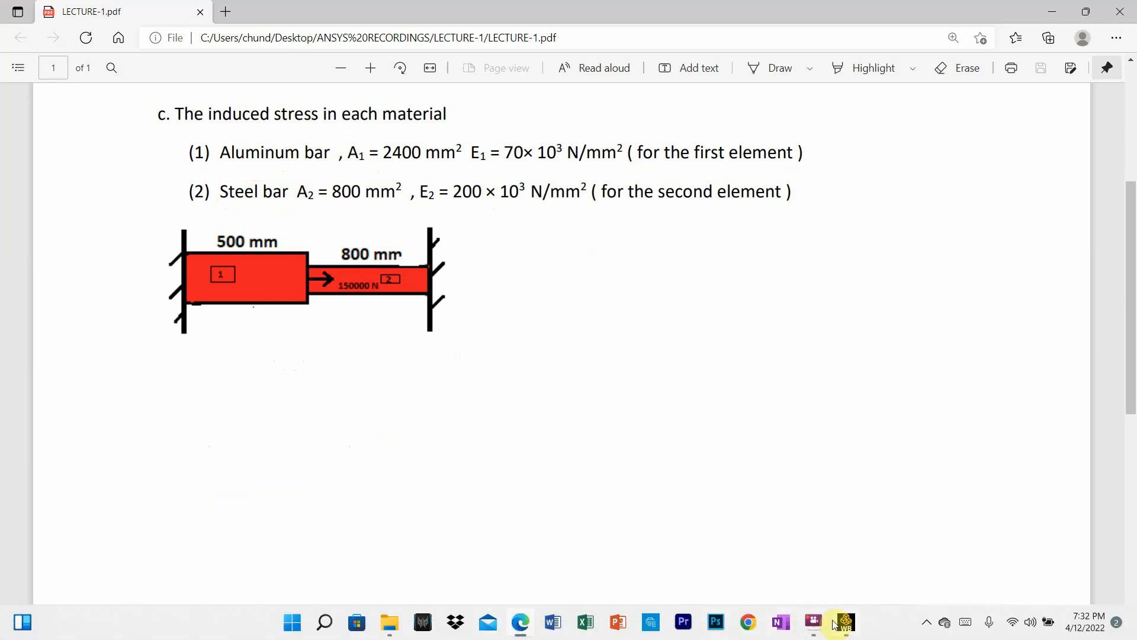
click(843, 622)
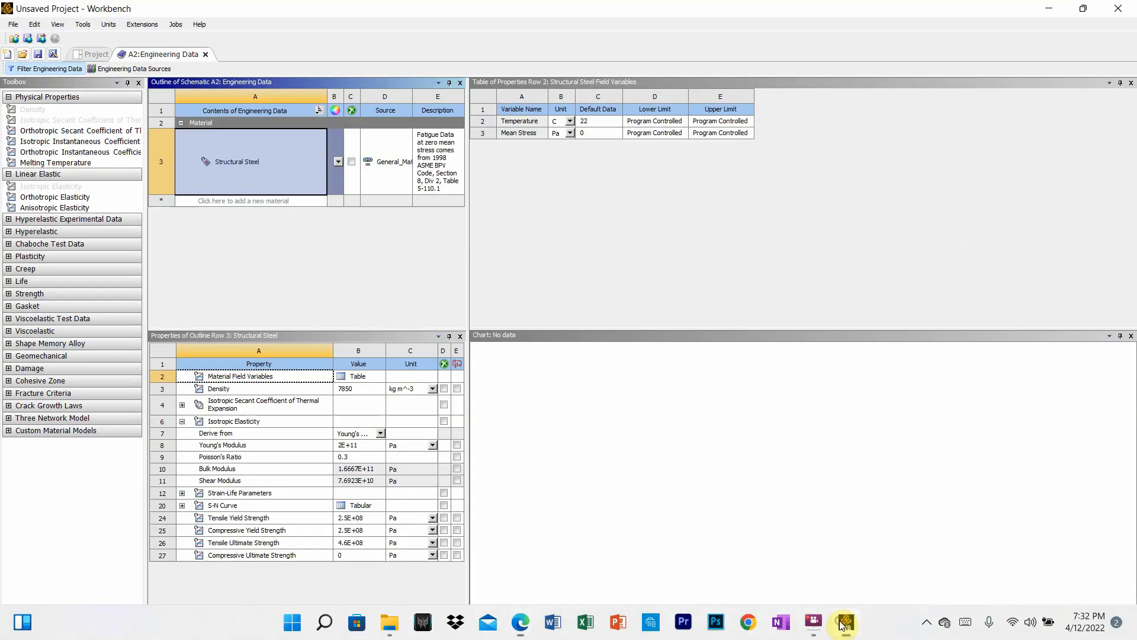
click(213, 202)
key(Caps_Lock)
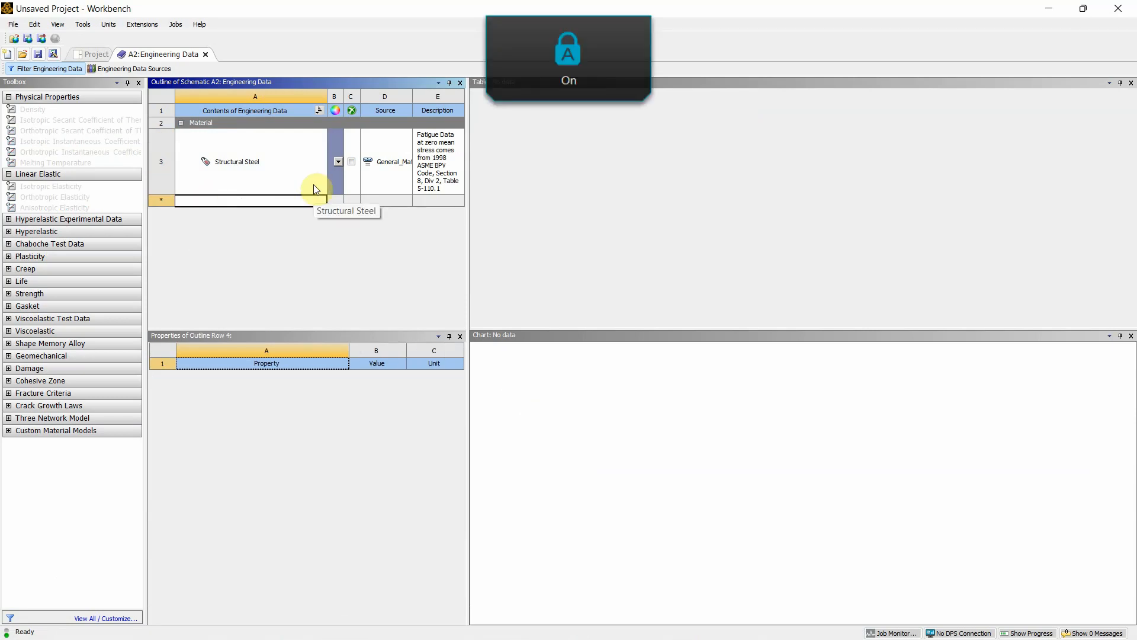
text(ALU)
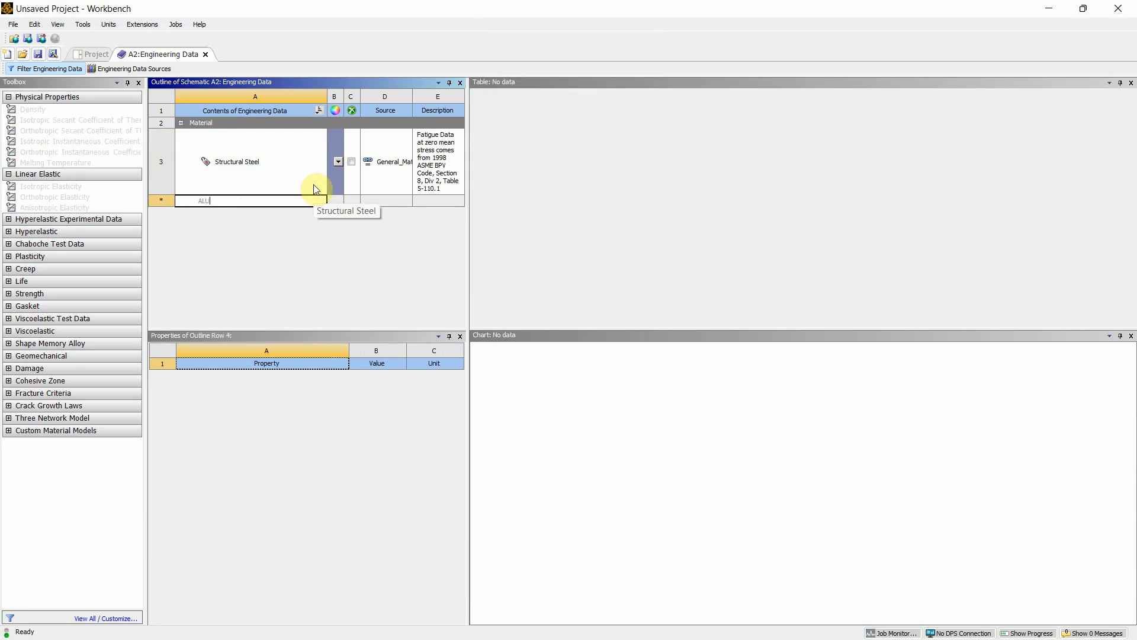
key(Return)
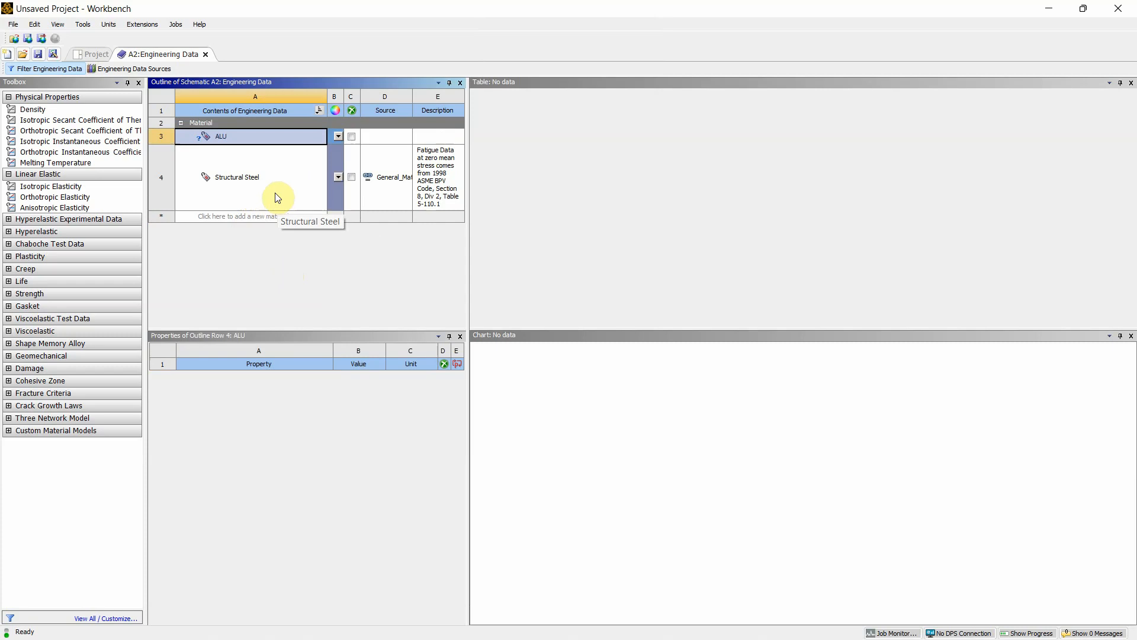
Step: Add a second new material named STEEL to the Engineering Data
click(266, 181)
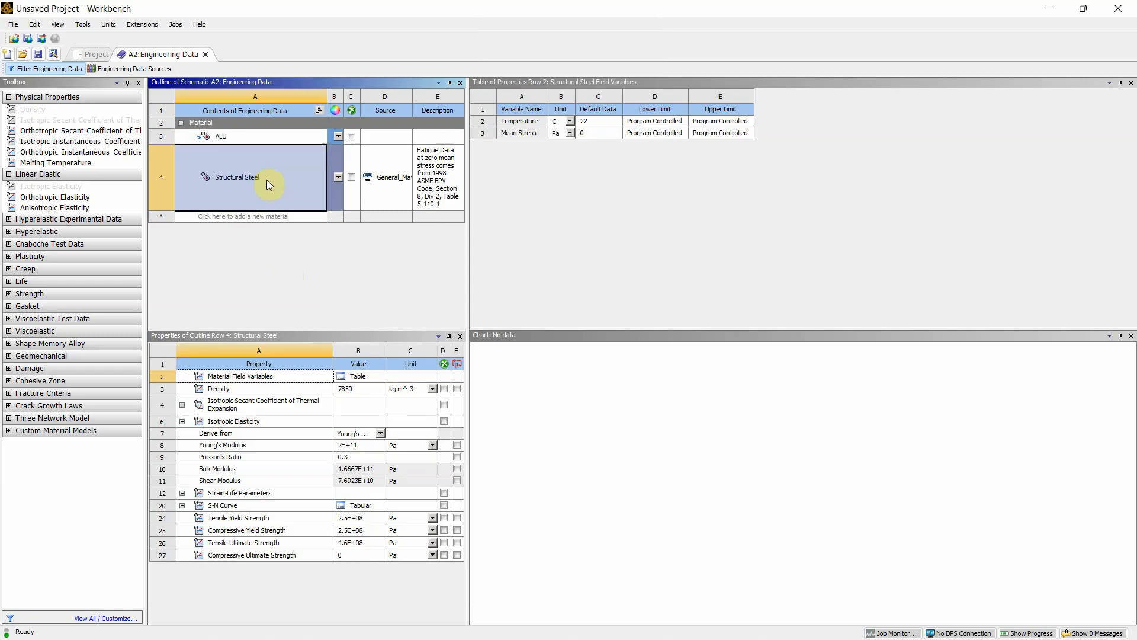
click(248, 217)
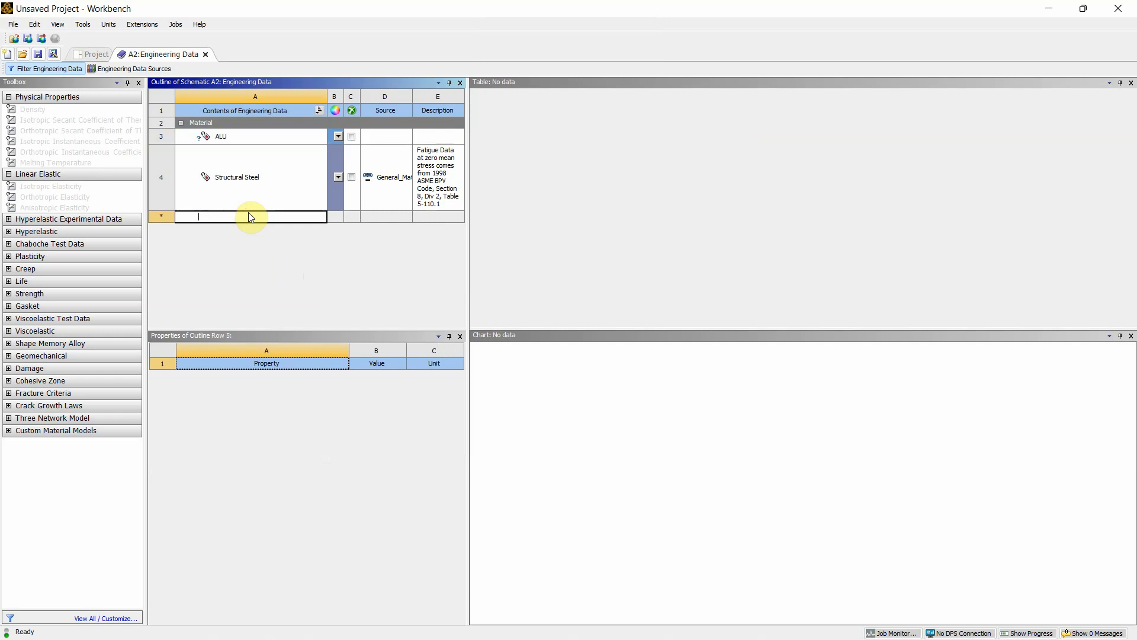
text(STEEL)
key(Return)
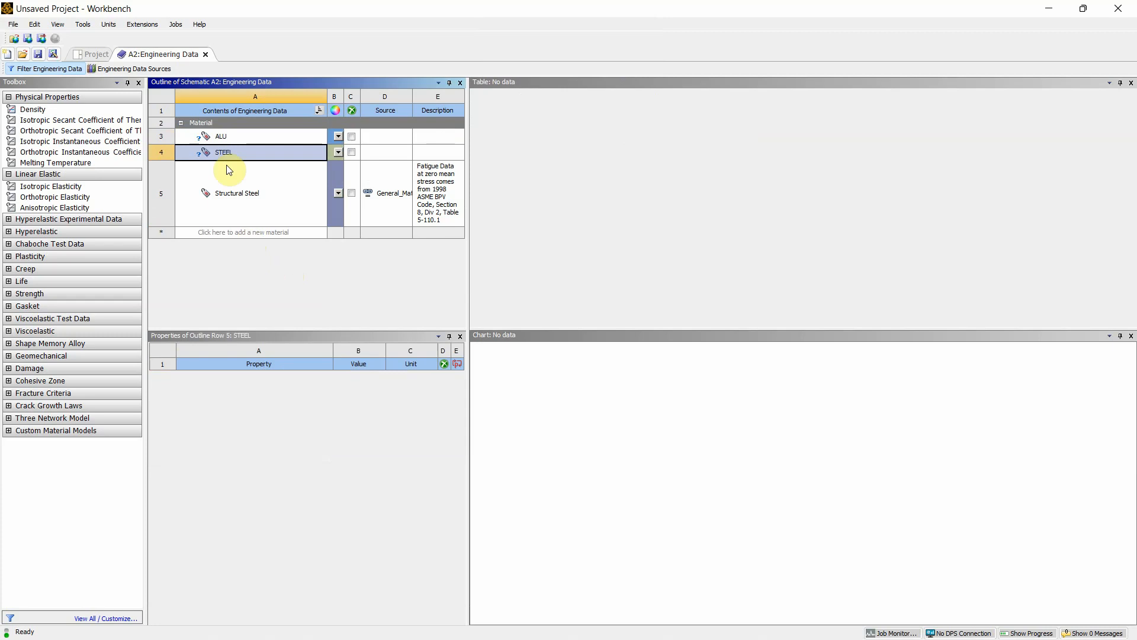
Step: Add the Isotropic Elasticity property to the ALU material
click(228, 137)
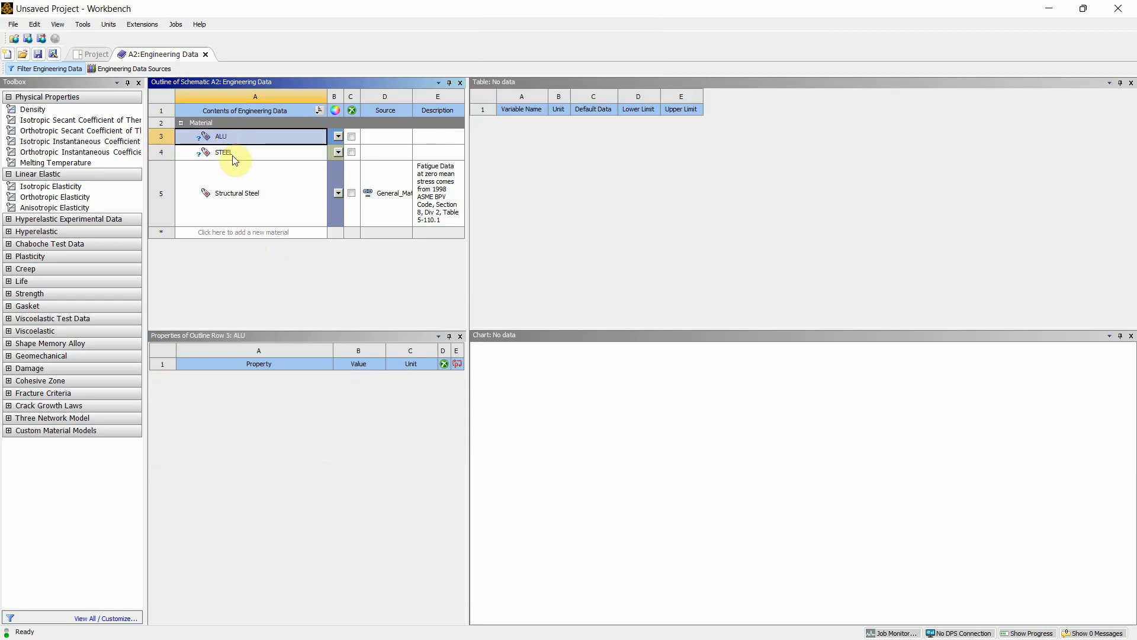
click(240, 153)
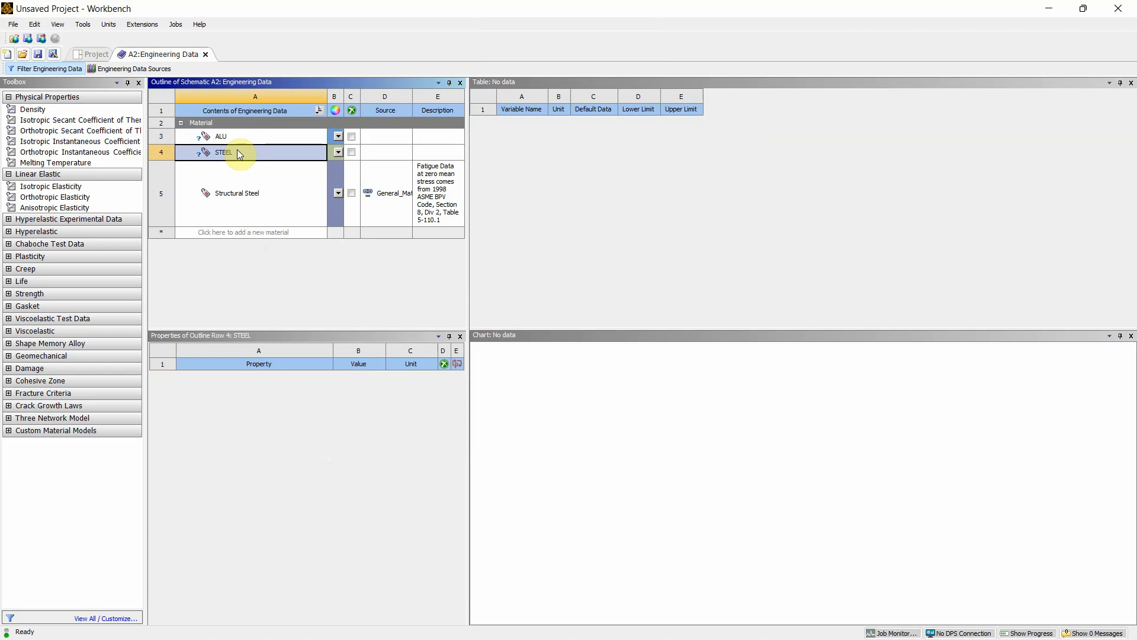
click(260, 204)
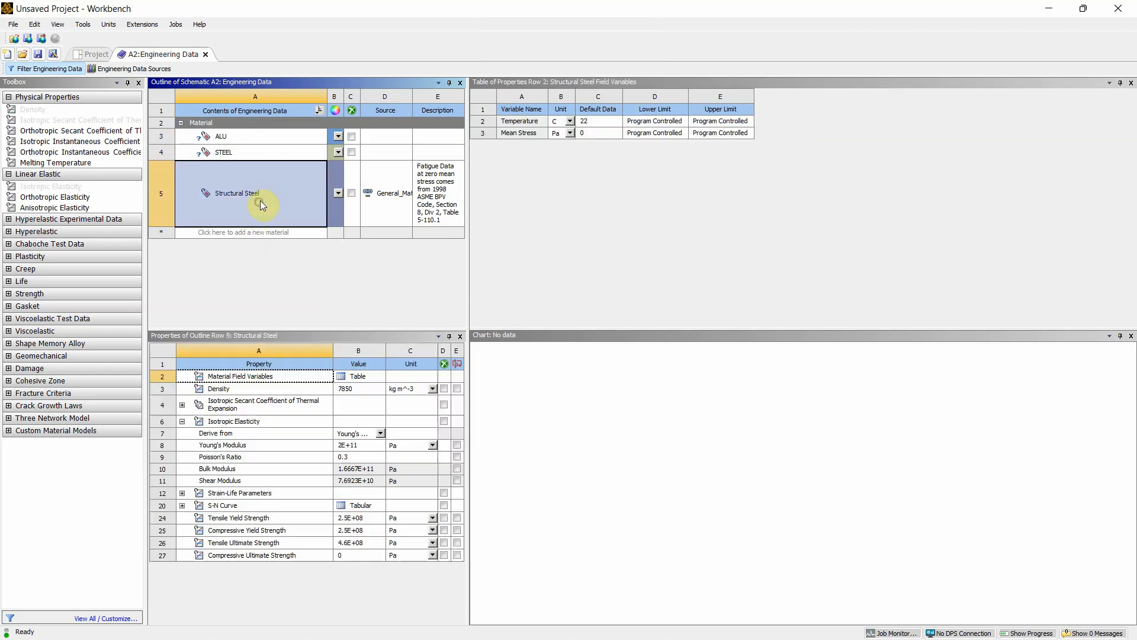
click(247, 153)
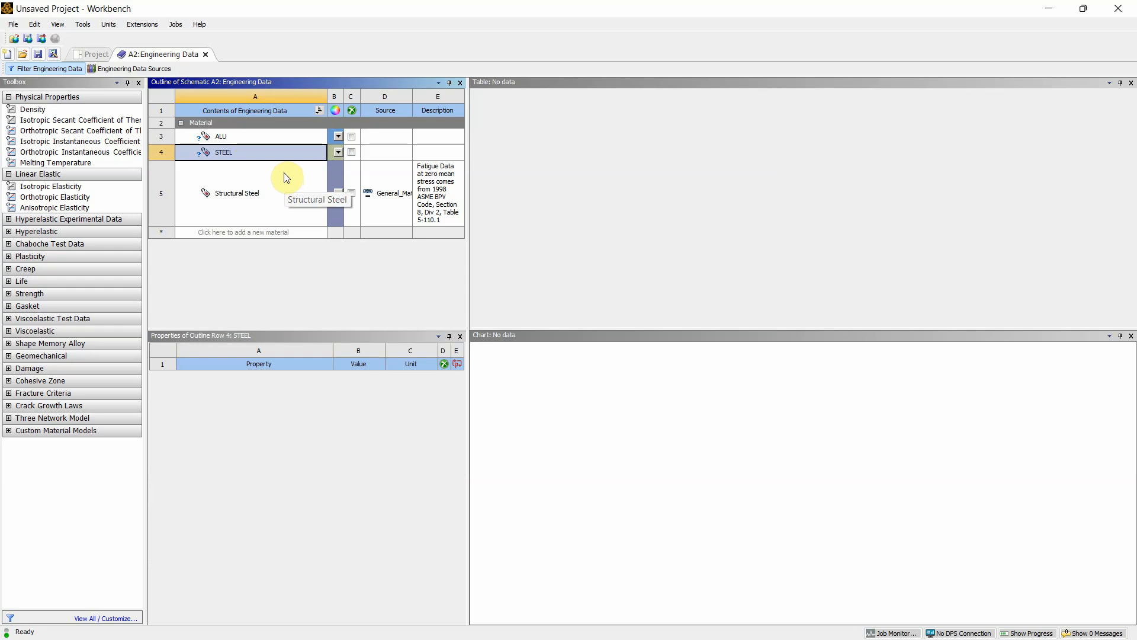
click(255, 137)
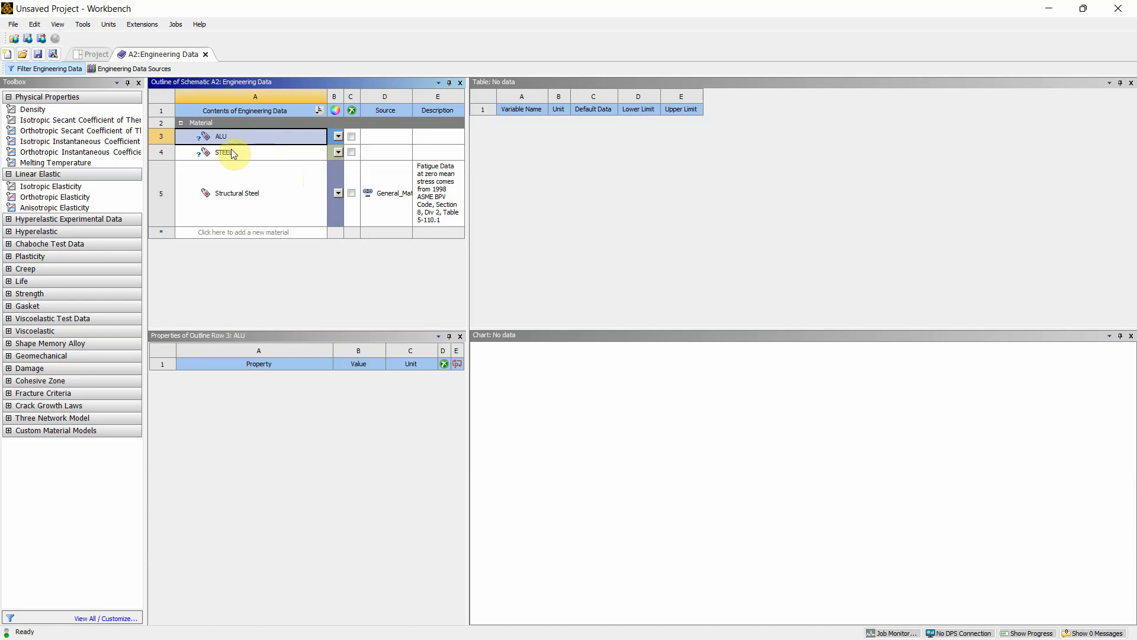
double_click(77, 187)
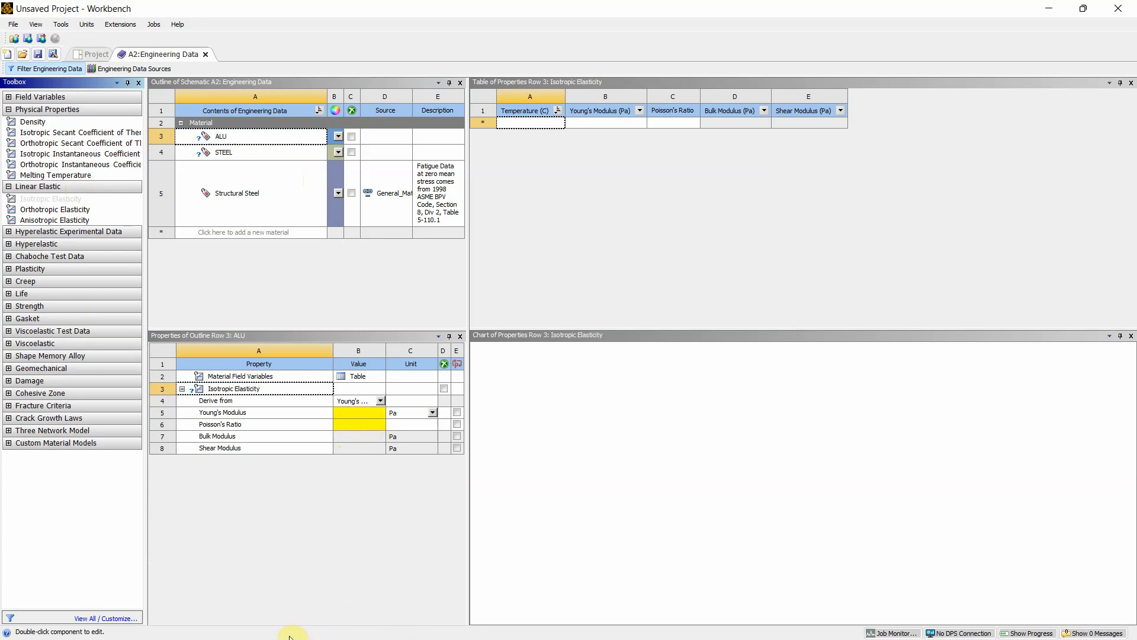
Step: Check the aluminum modulus in LECTURE-1.pdf, then in Workbench set ALU's Young's Modulus to 70E09 Pa and Poisson's Ratio to 0.3
mouse_move(313, 636)
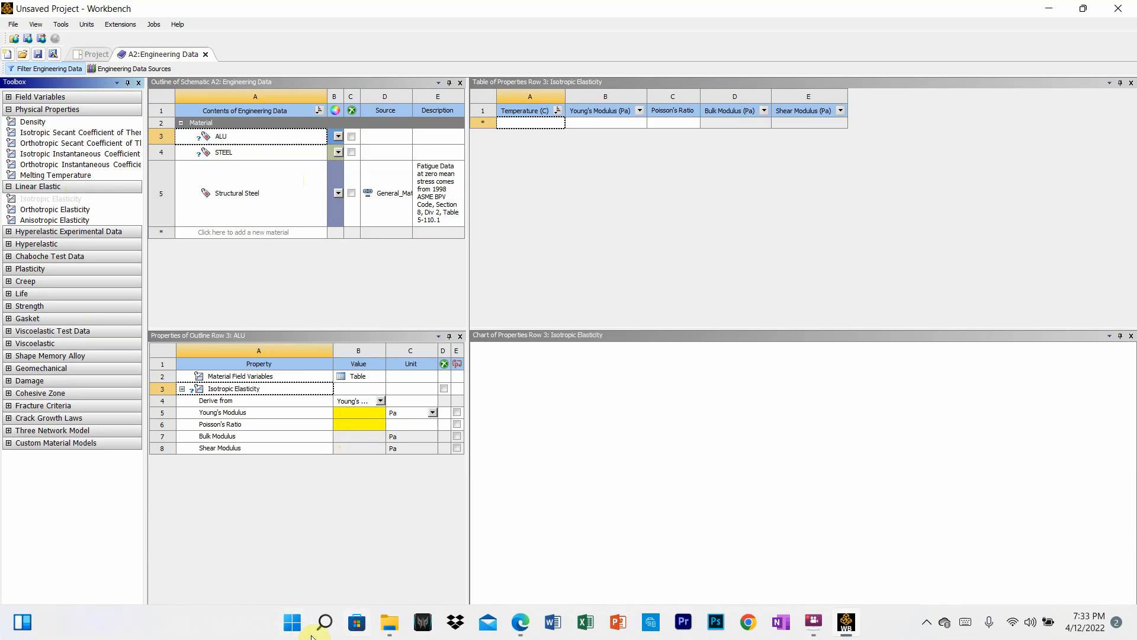
click(520, 623)
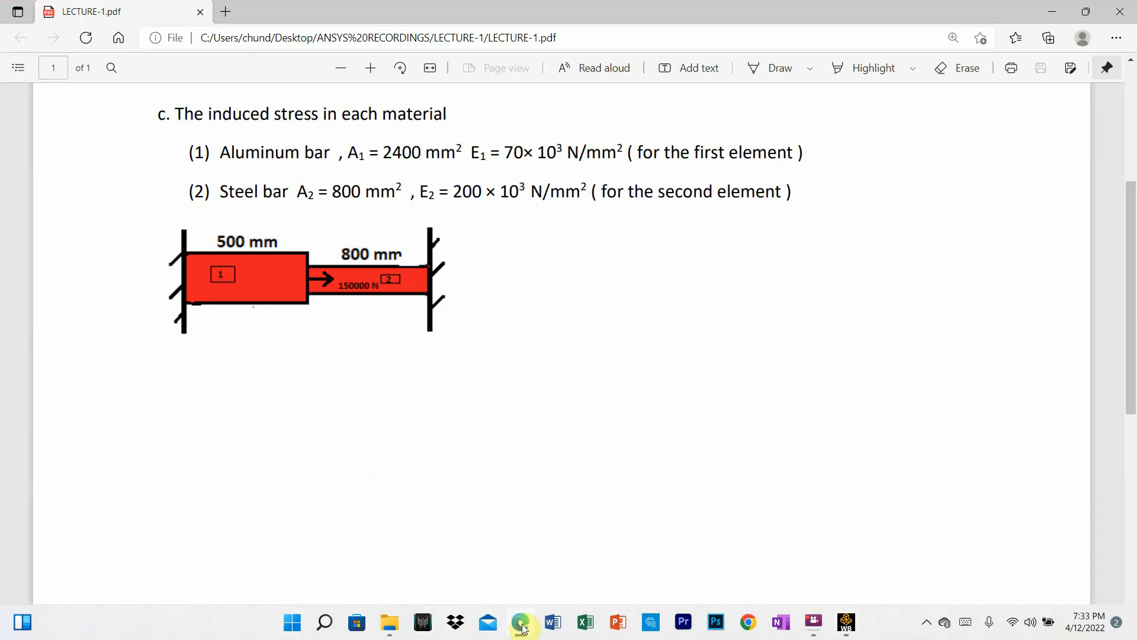
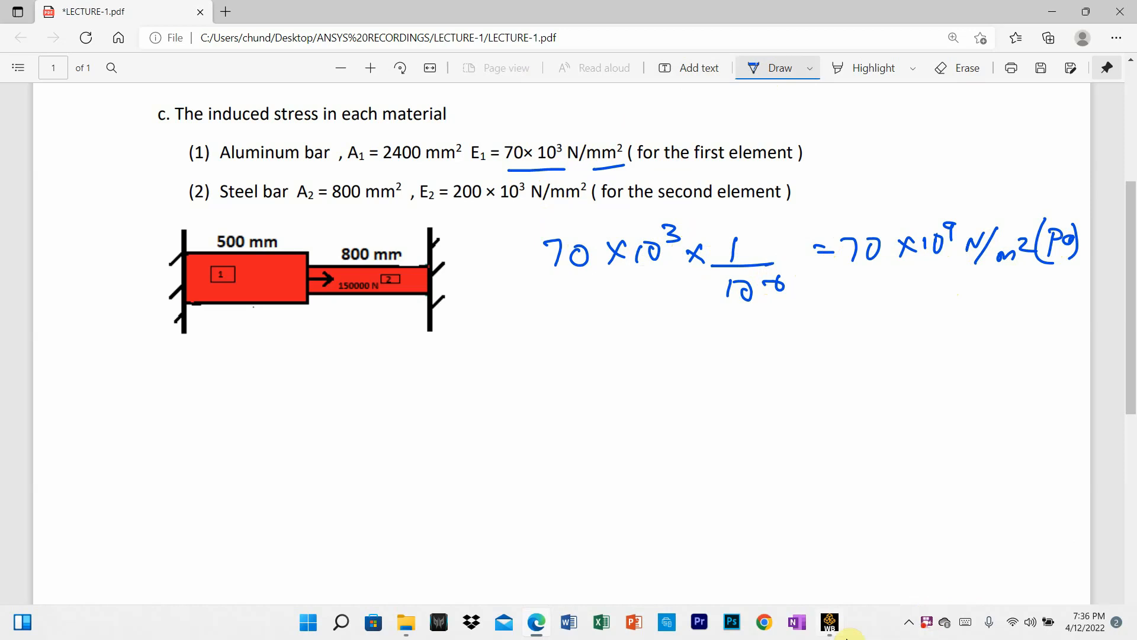
click(829, 622)
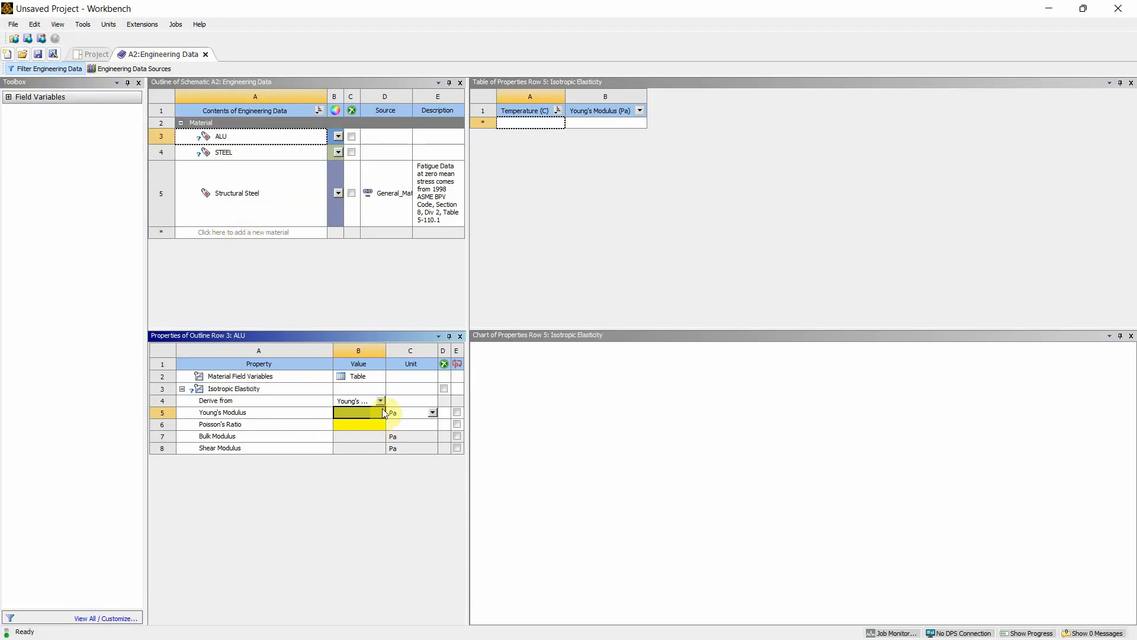
click(361, 411)
text(70E09)
click(357, 424)
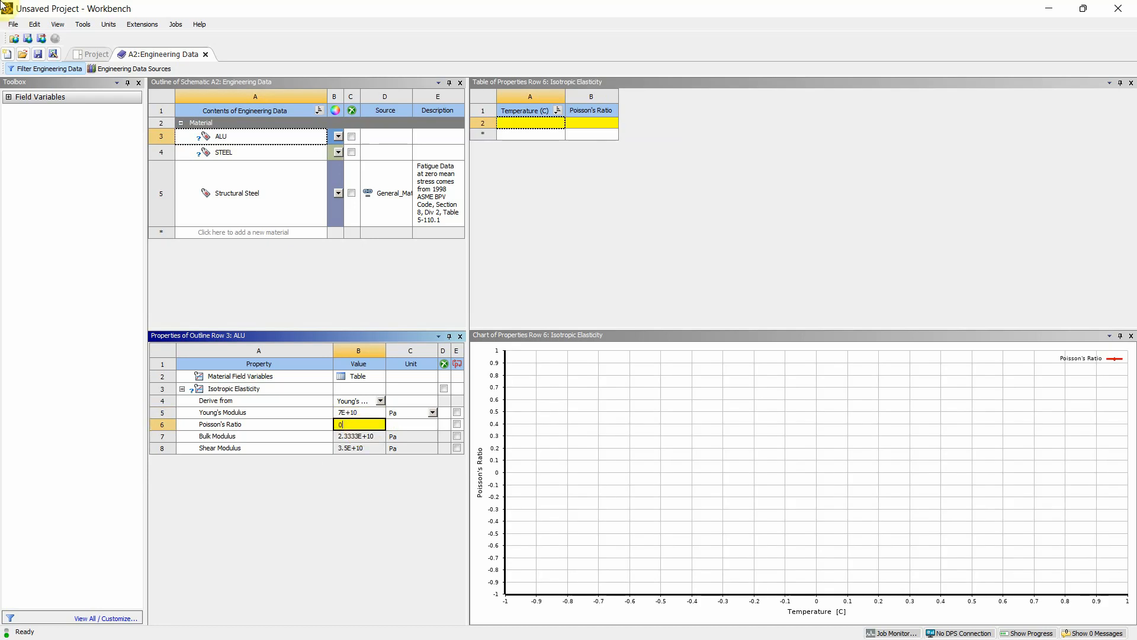
text(0.3)
click(383, 512)
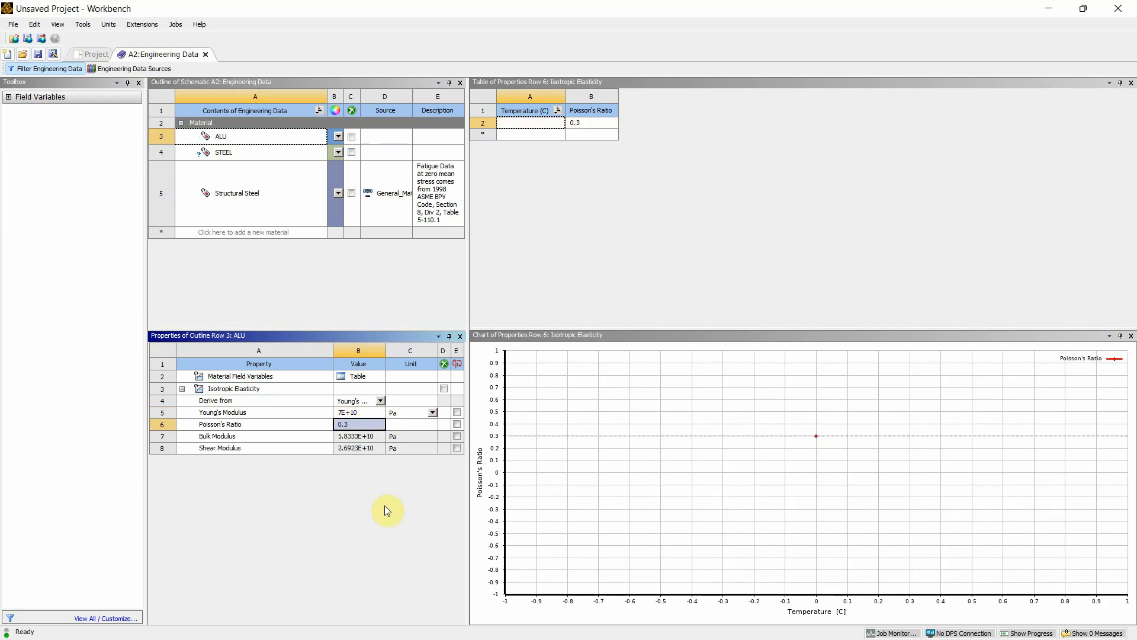
Step: Check the steel modulus in LECTURE-1.pdf in the browser, then return to Workbench and add the Isotropic Elasticity property to the STEEL material
click(226, 153)
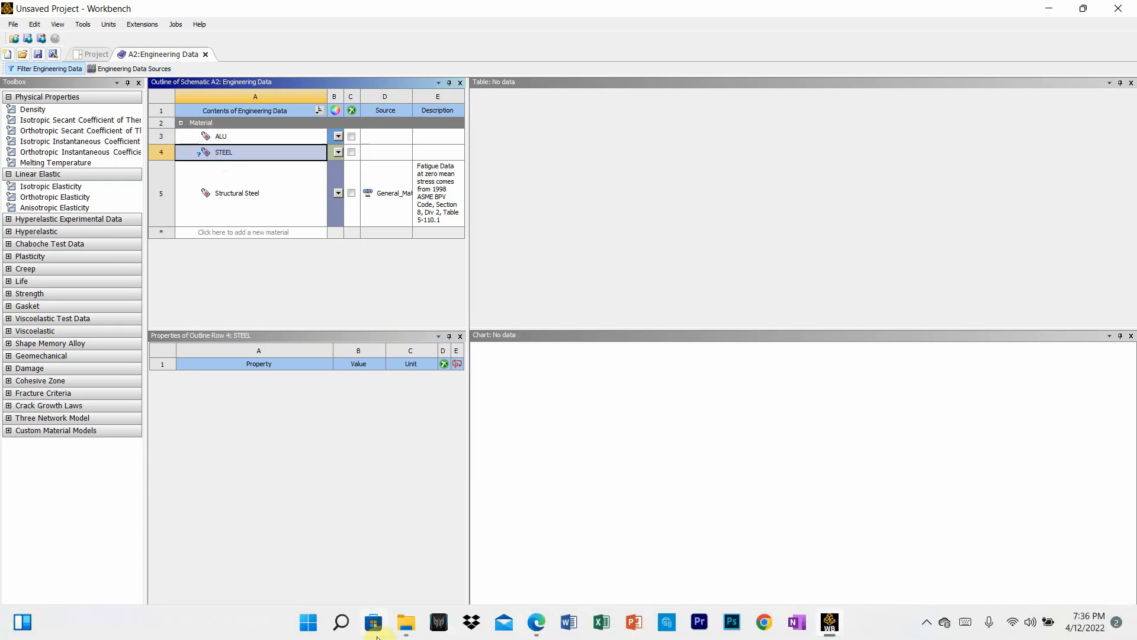
click(536, 624)
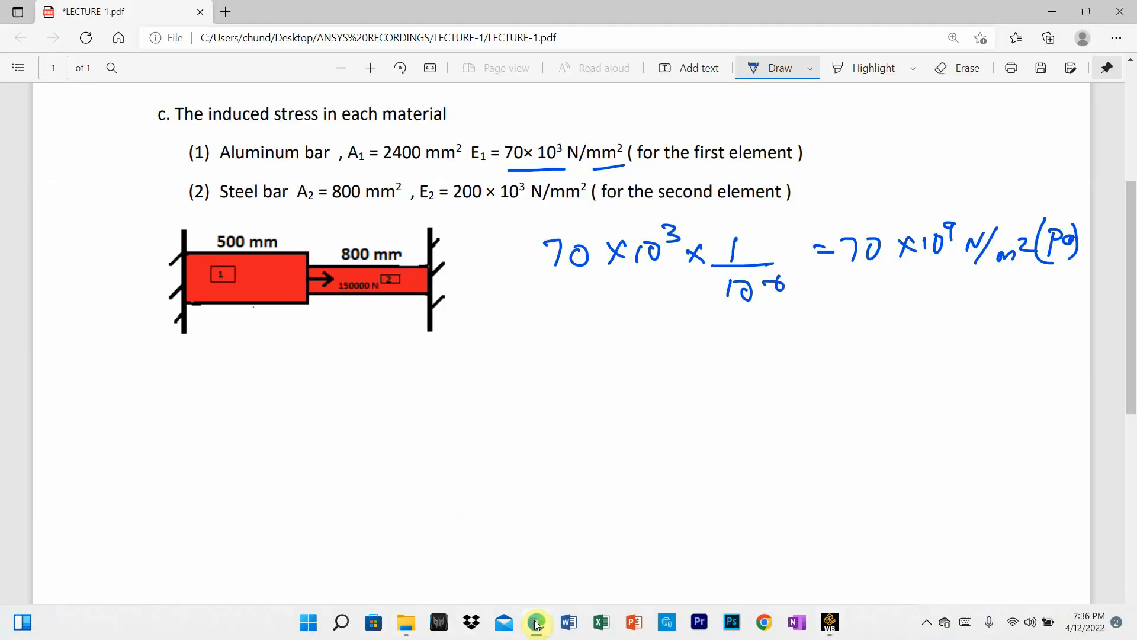
click(536, 623)
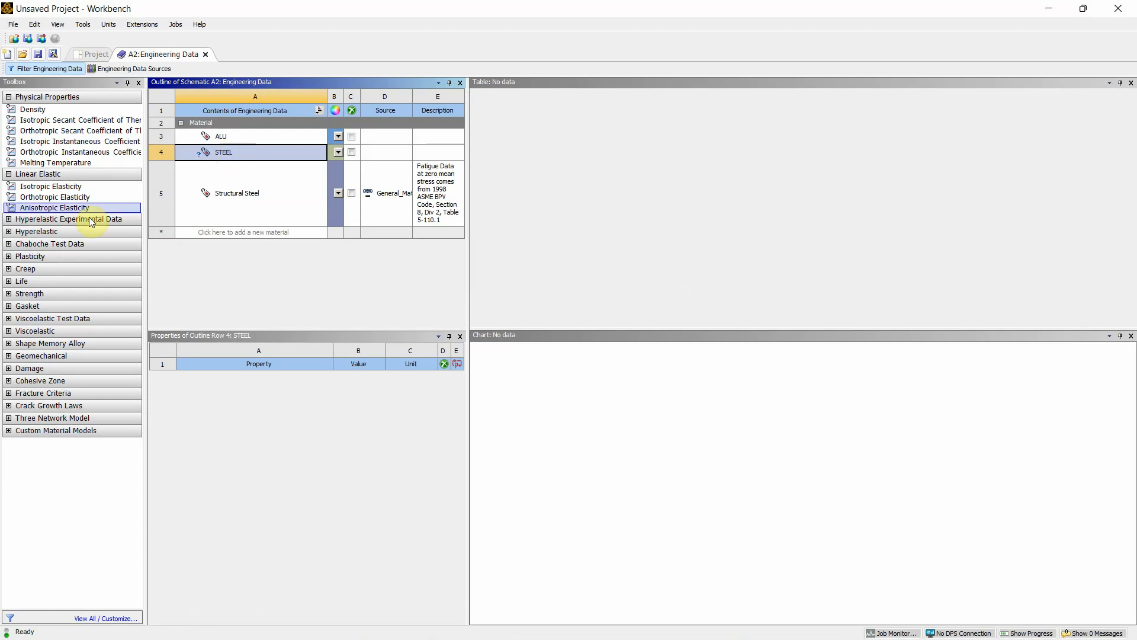
click(76, 187)
double_click(75, 187)
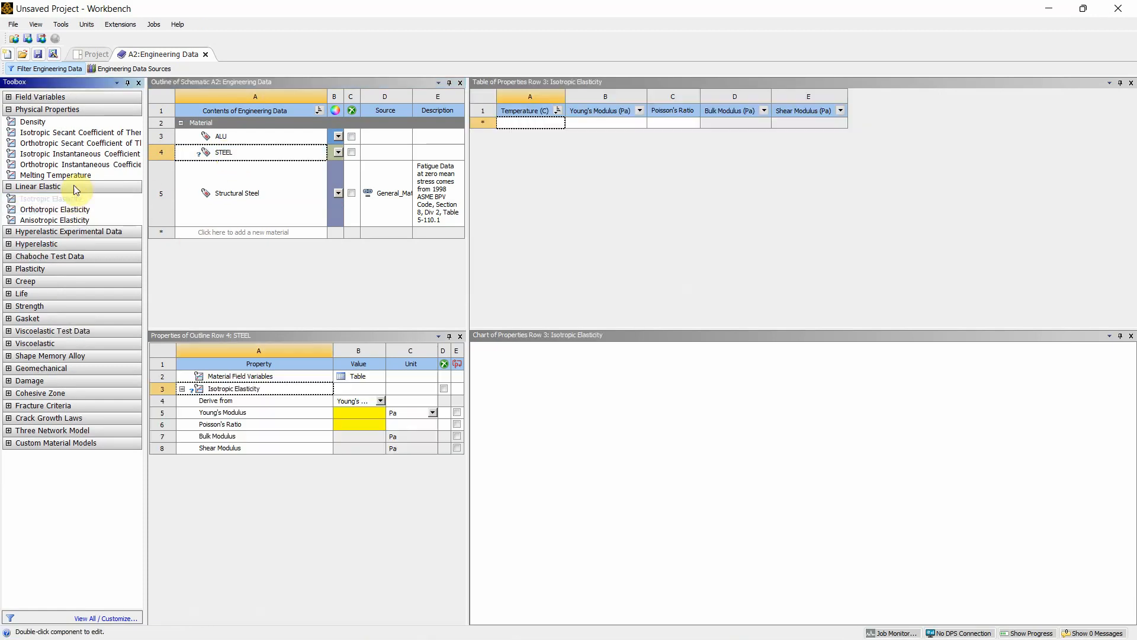
Step: Set STEEL's Young's Modulus to 200E9 Pa and its Poisson's Ratio to 0.3
click(351, 413)
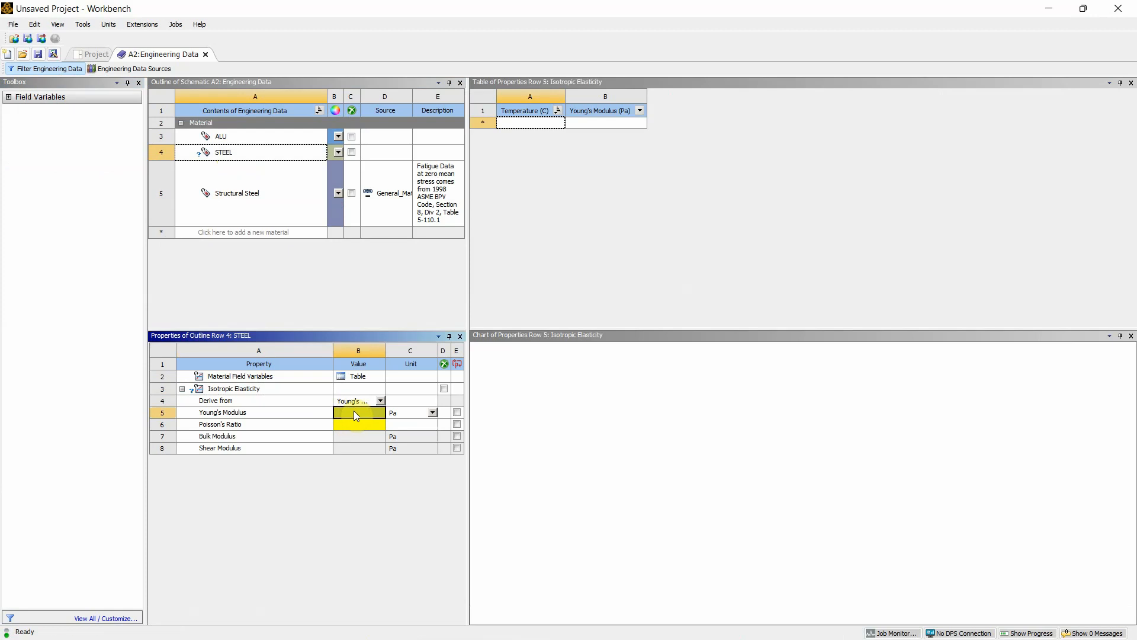
click(362, 415)
text(200E9)
click(402, 411)
click(361, 426)
click(363, 424)
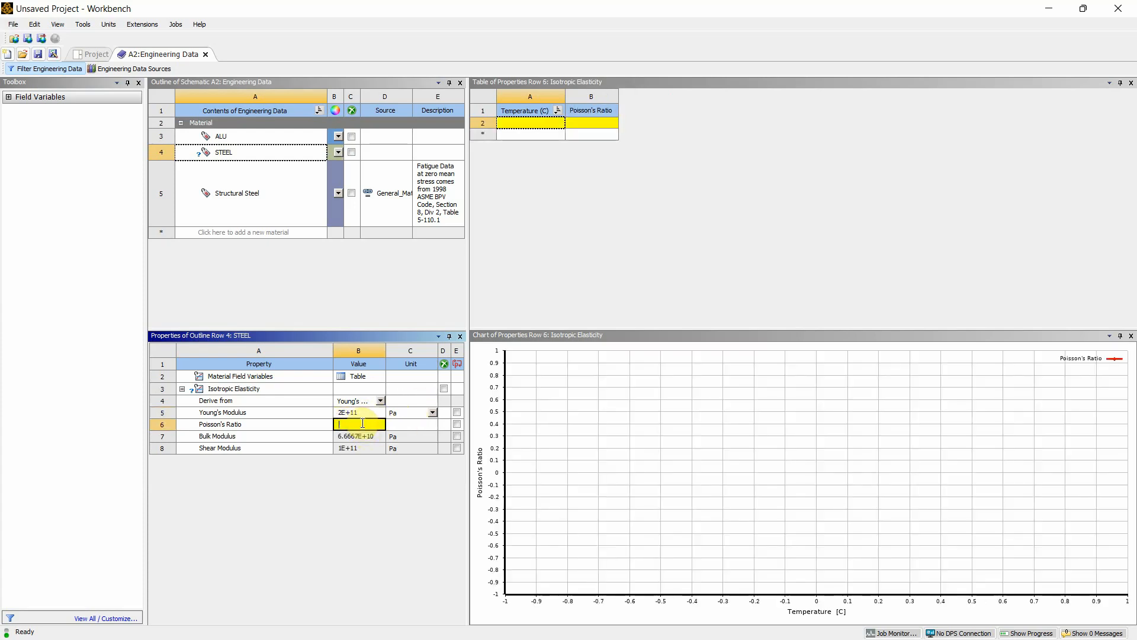
text(0.3)
click(348, 557)
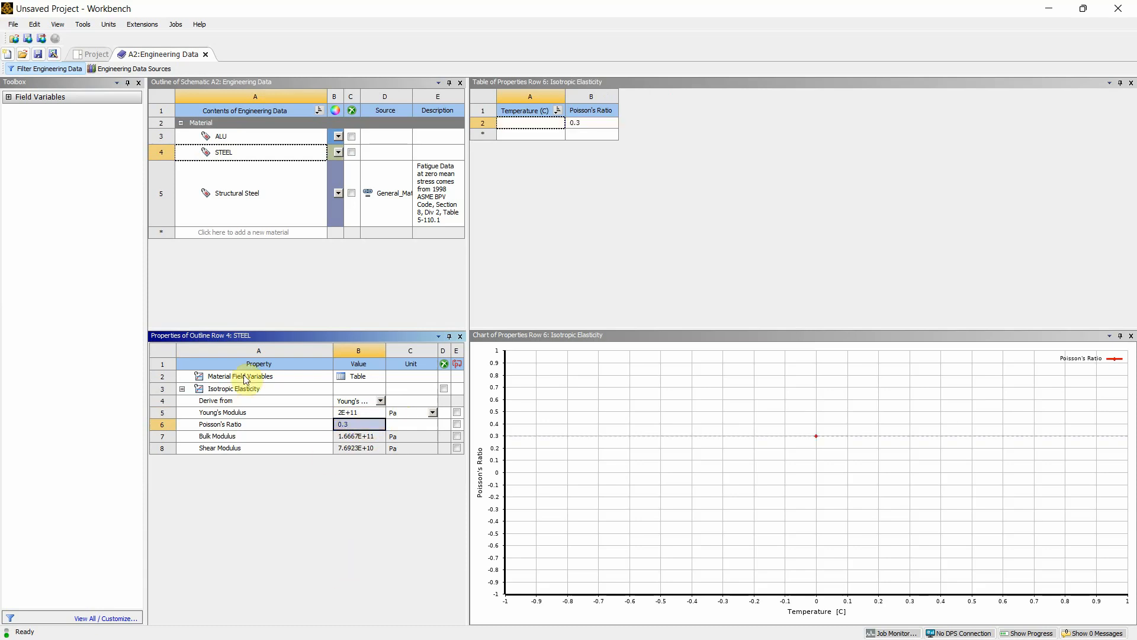
Step: Review the properties of the ALU and STEEL materials and close the Engineering Data
click(240, 139)
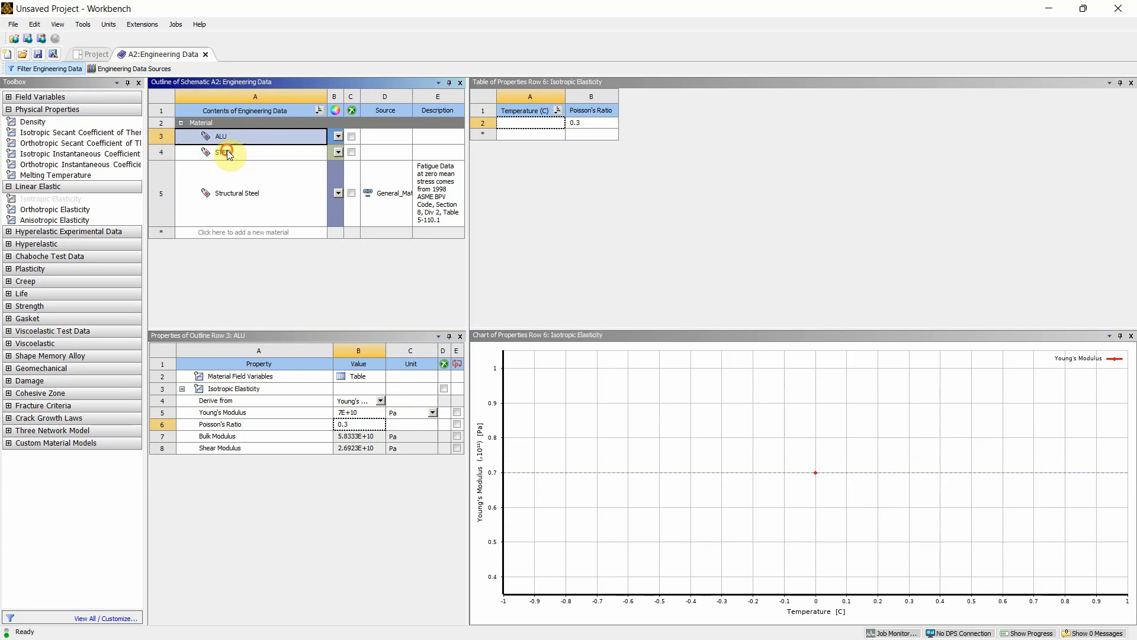
click(228, 152)
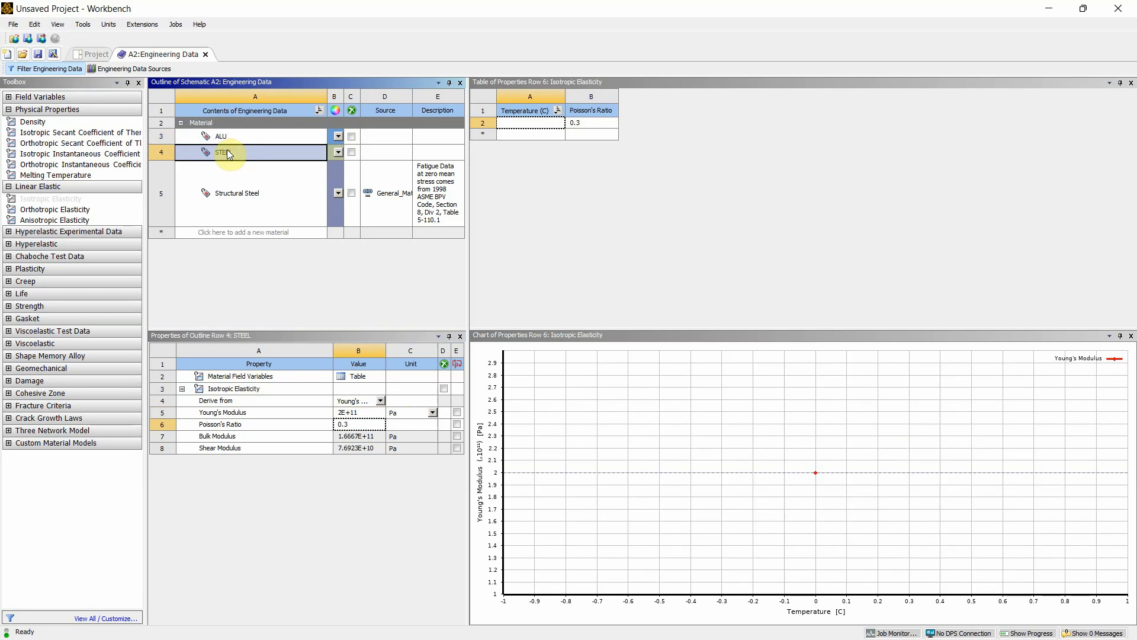
click(205, 55)
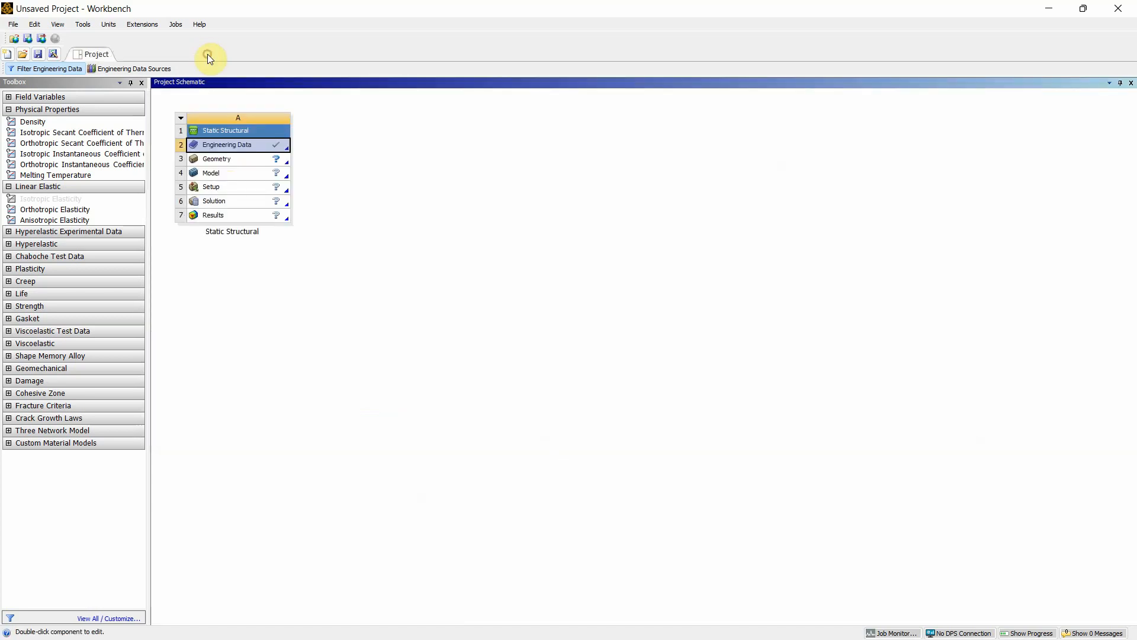
Step: Create a new DesignModeler geometry for the Static Structural system's Geometry cell
click(223, 159)
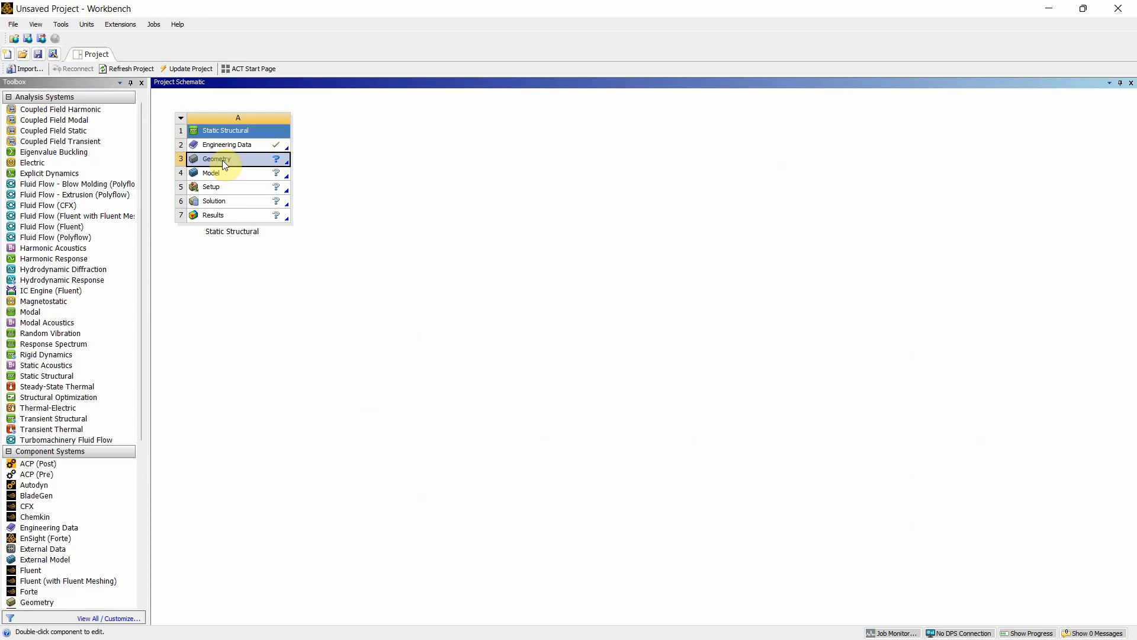
right_click(223, 162)
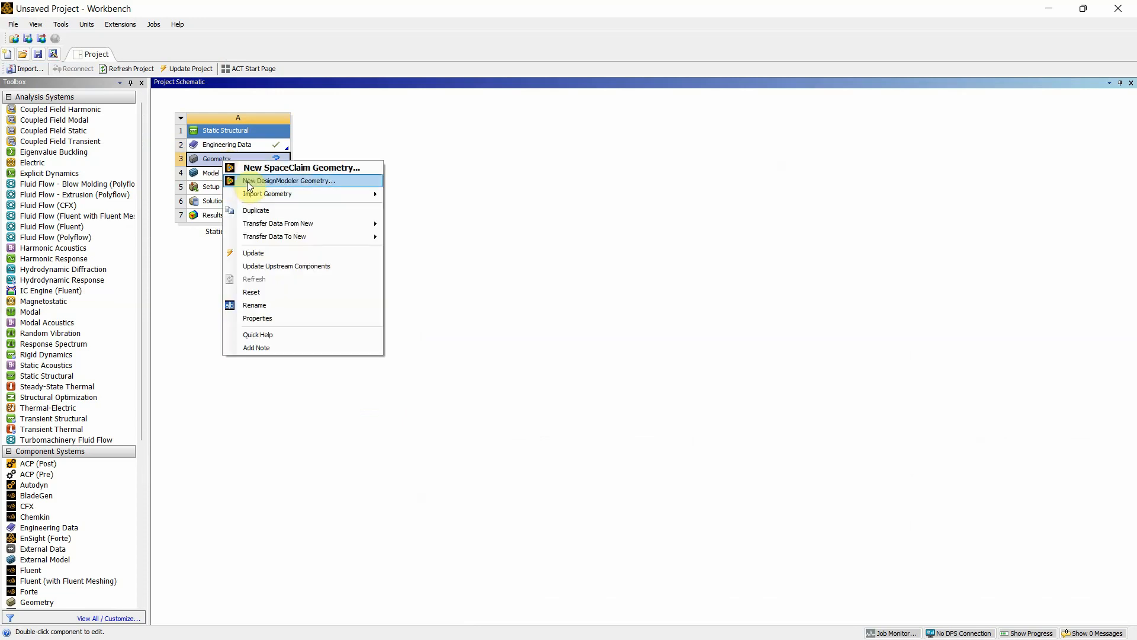
click(248, 181)
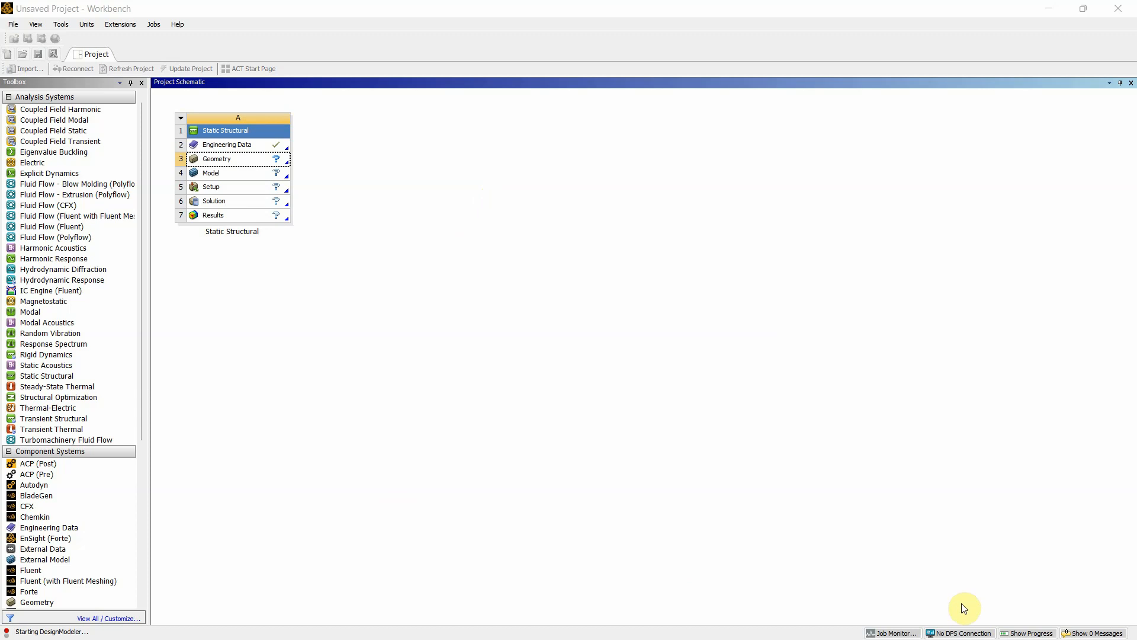
mouse_move(1034, 637)
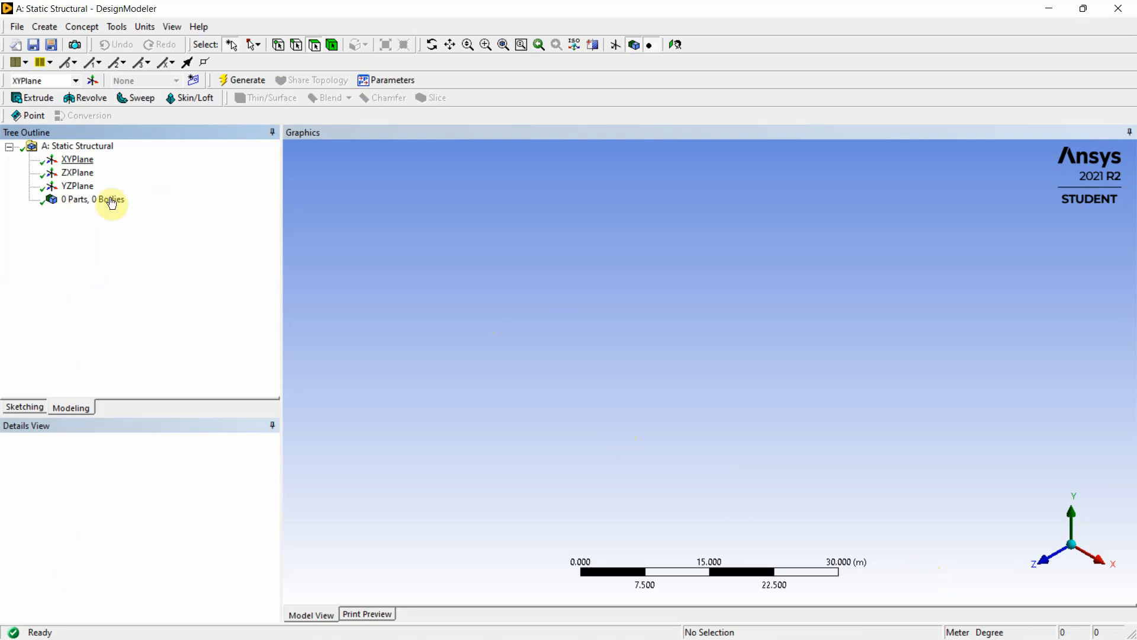
Step: Orient the DesignModeler view to look straight at XYPlane
click(78, 160)
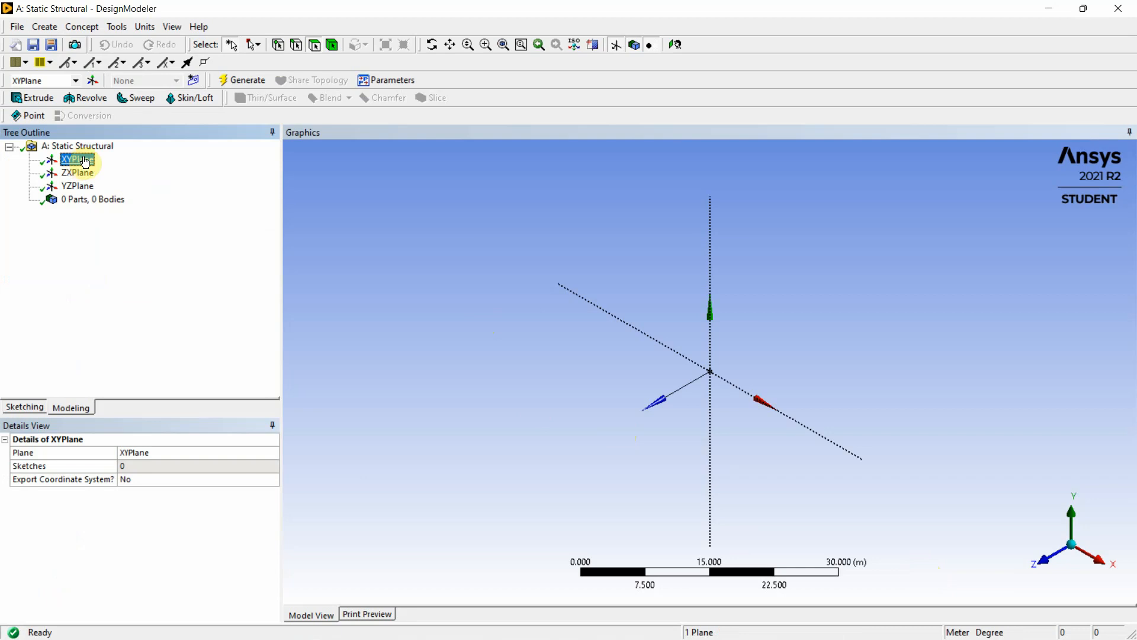
right_click(85, 164)
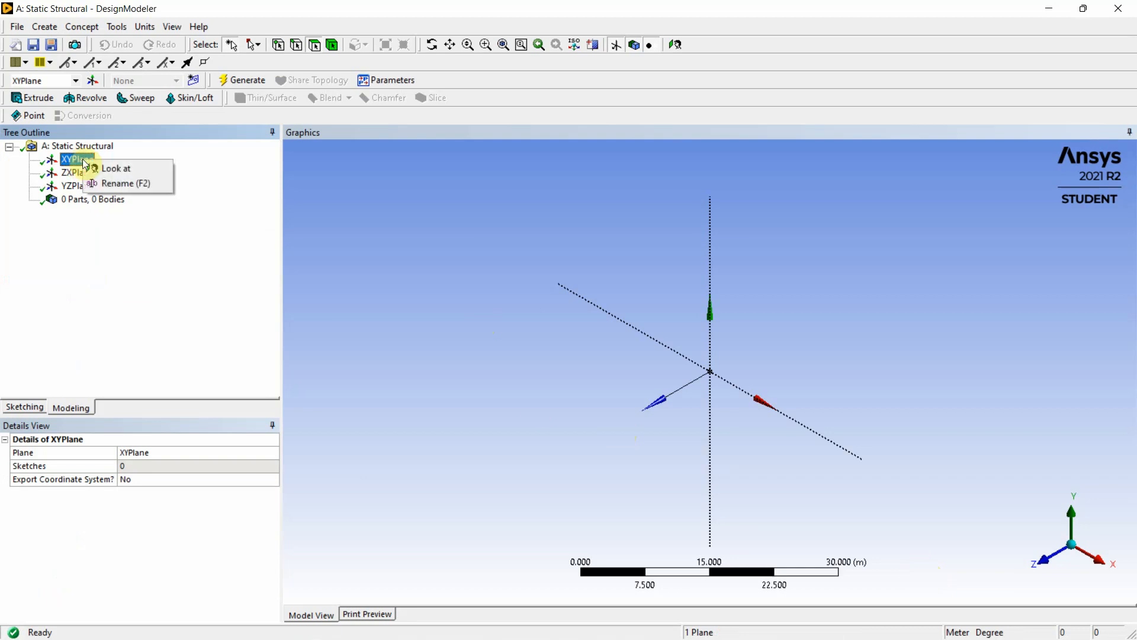
click(136, 173)
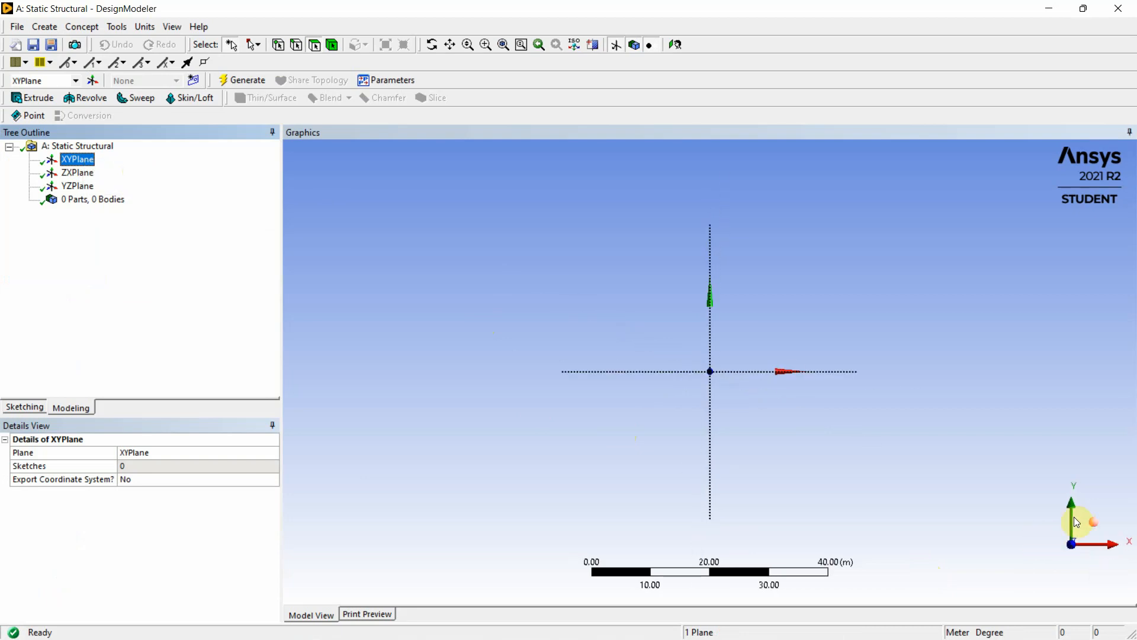
click(1092, 521)
click(1042, 561)
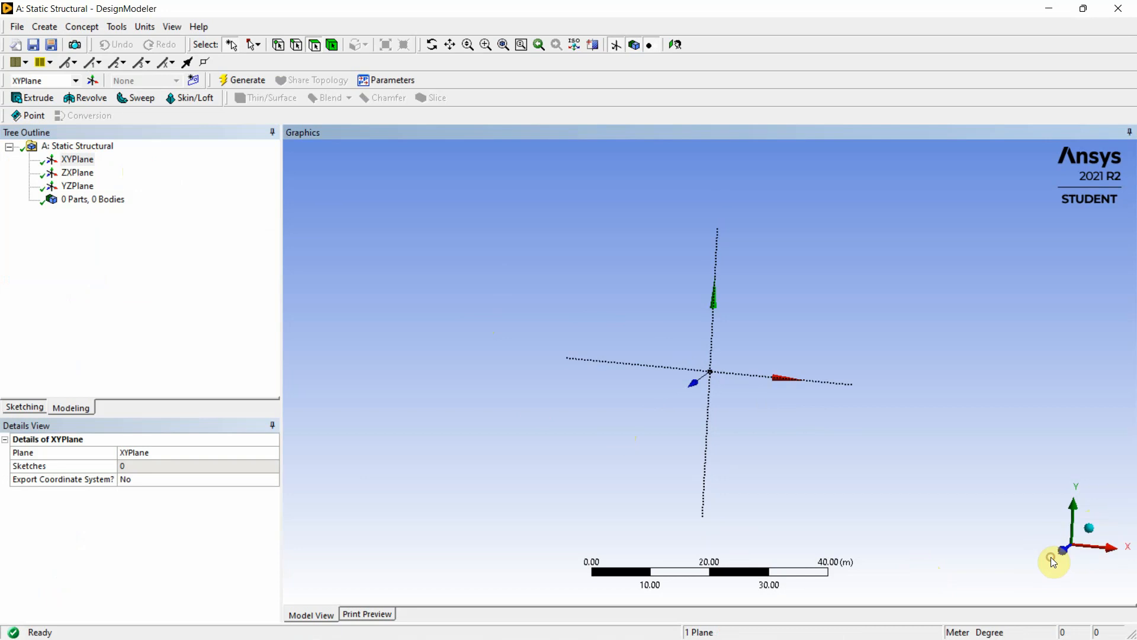
click(1093, 524)
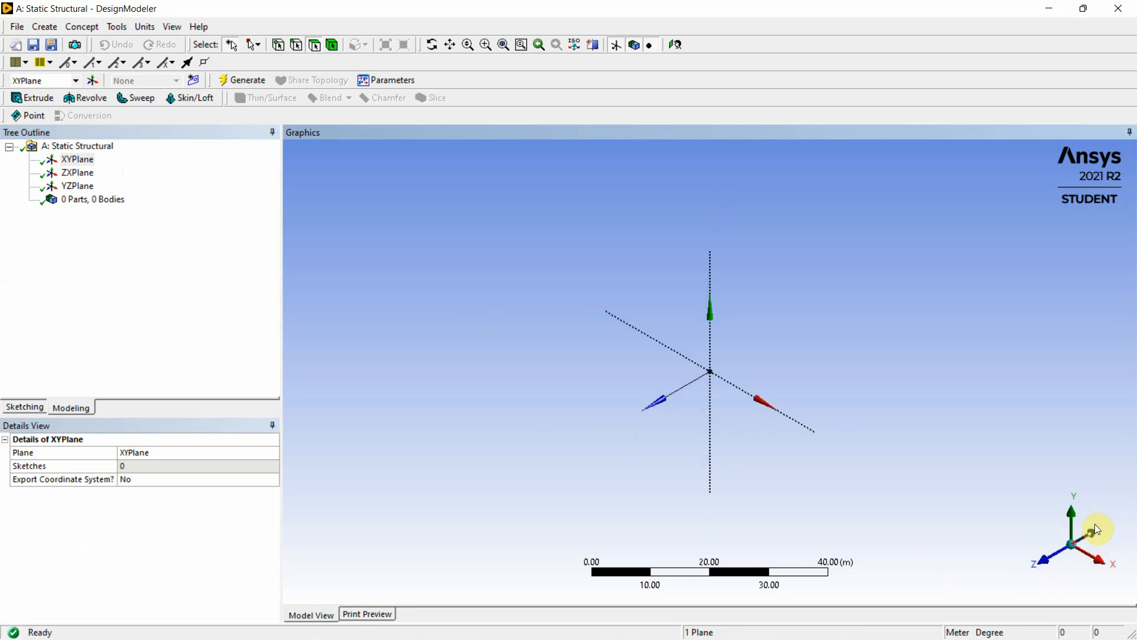
click(1049, 560)
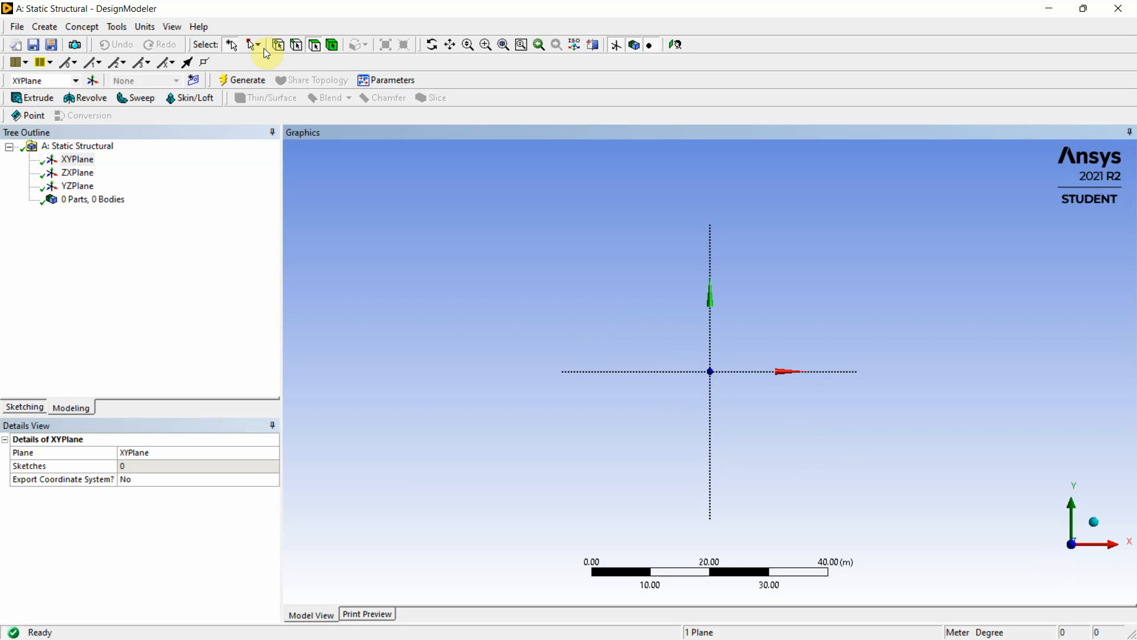
click(450, 44)
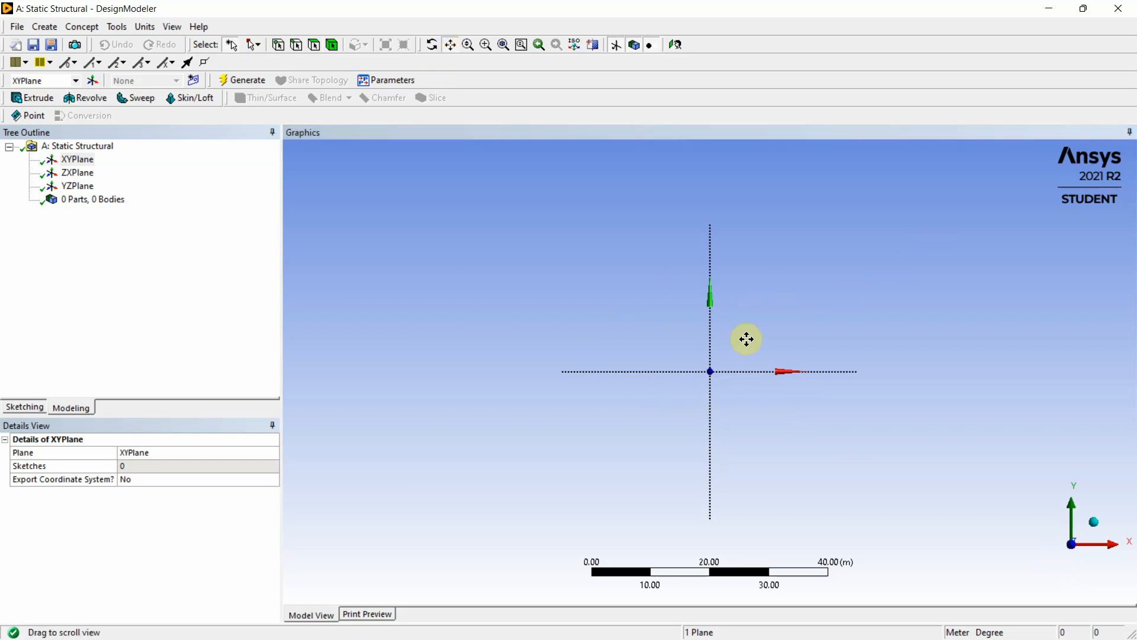
click(452, 46)
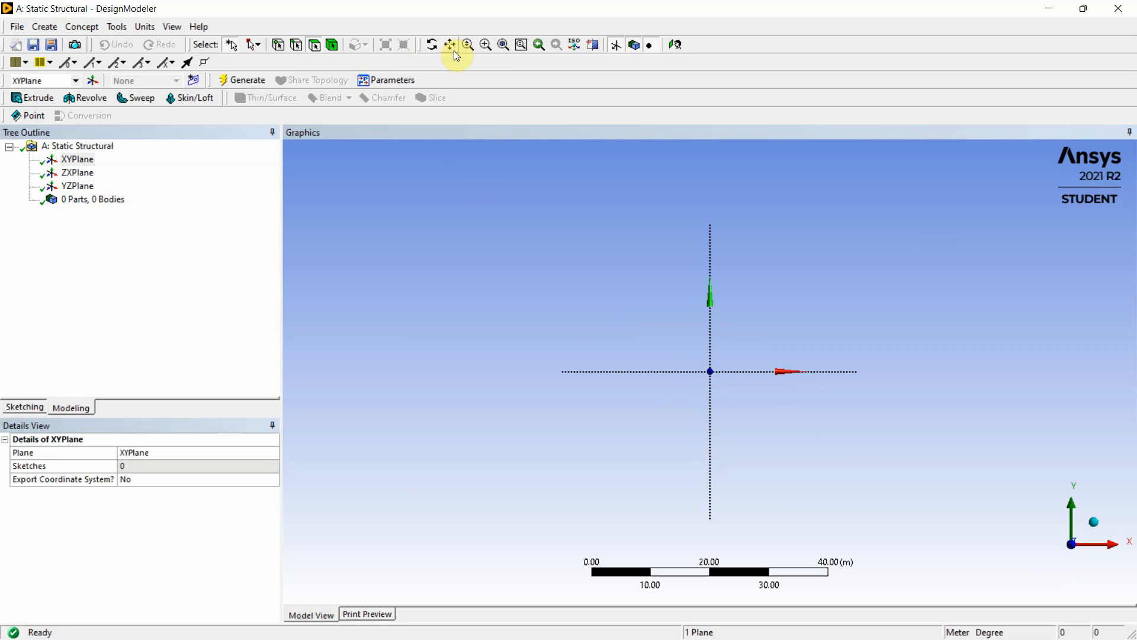
click(454, 46)
drag(711, 303, 482, 284)
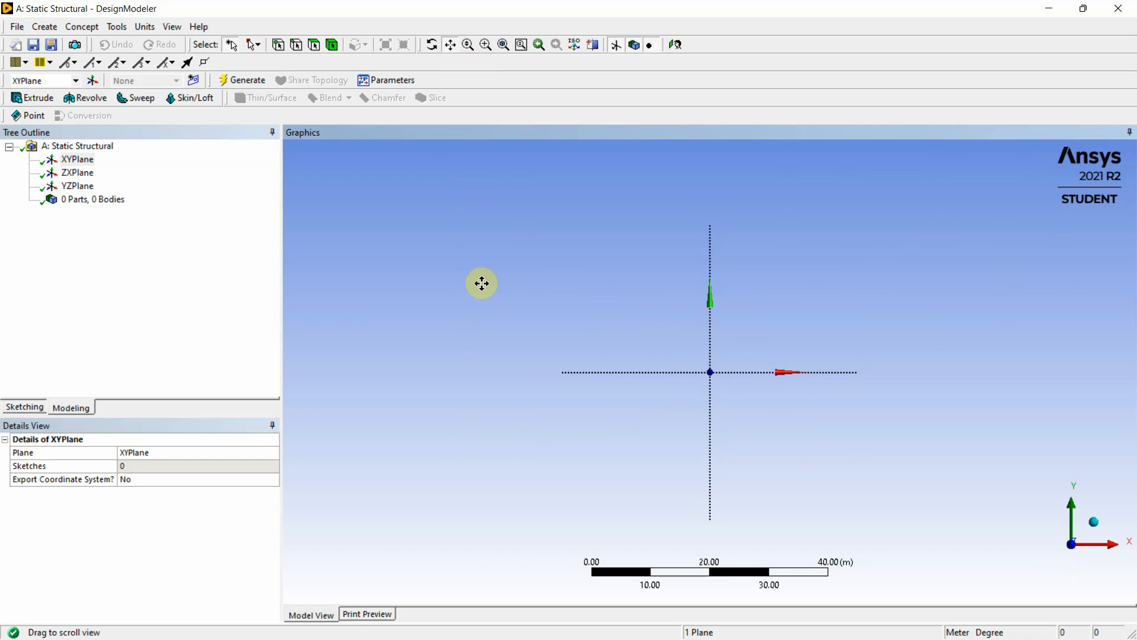
scroll(726, 391, up, 1)
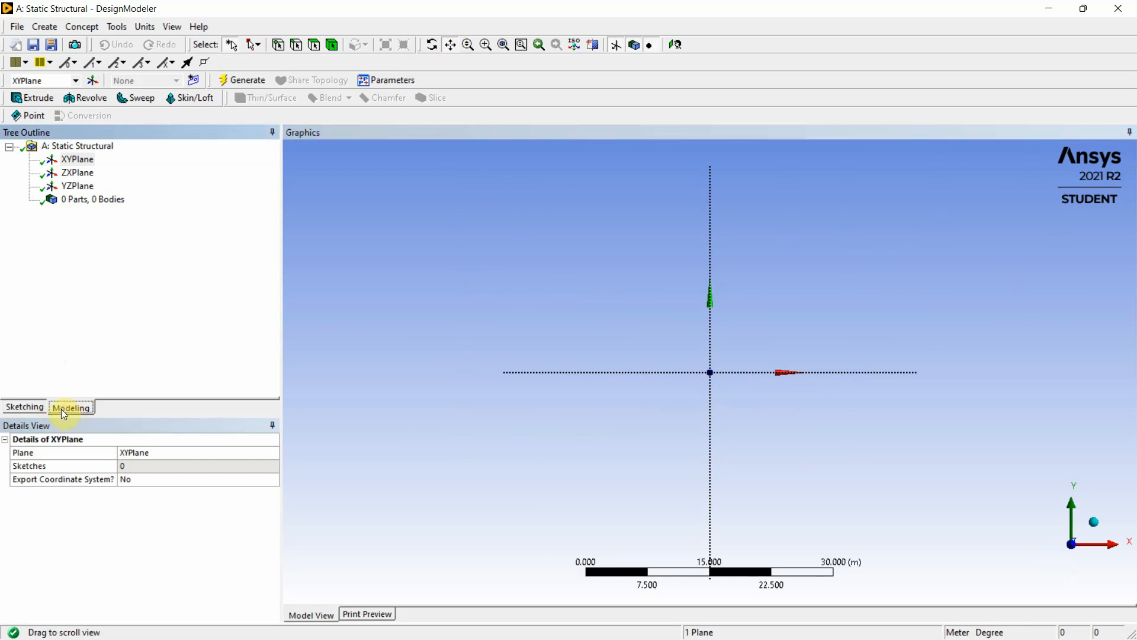
Step: Switch to sketching on XYPlane and enable the grid's Show in 2D and Snap options
click(29, 409)
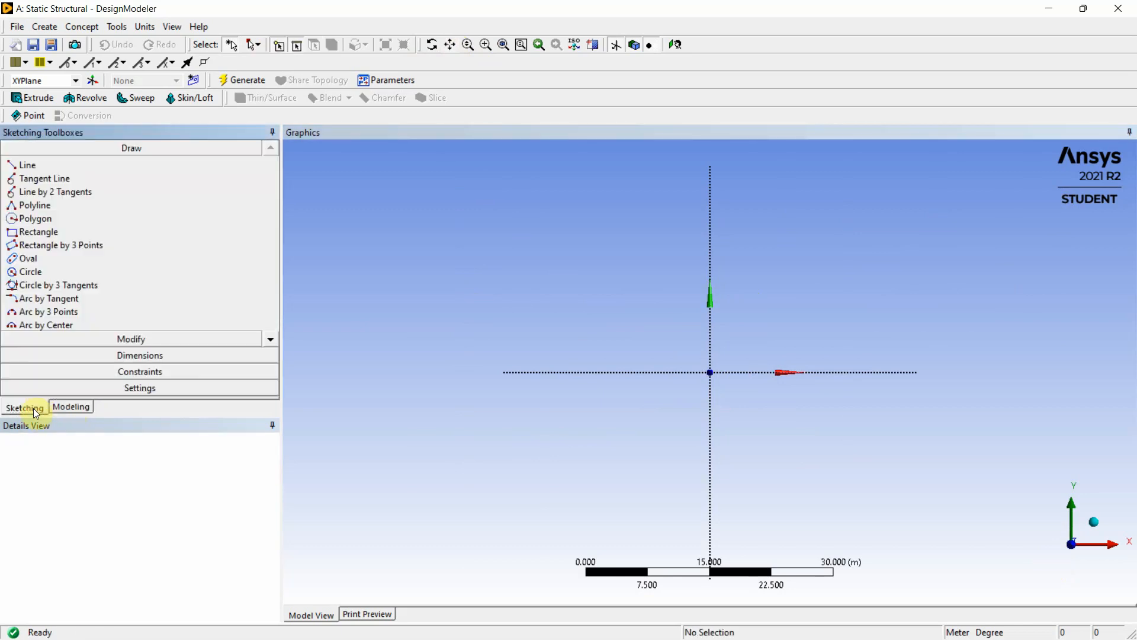
click(34, 165)
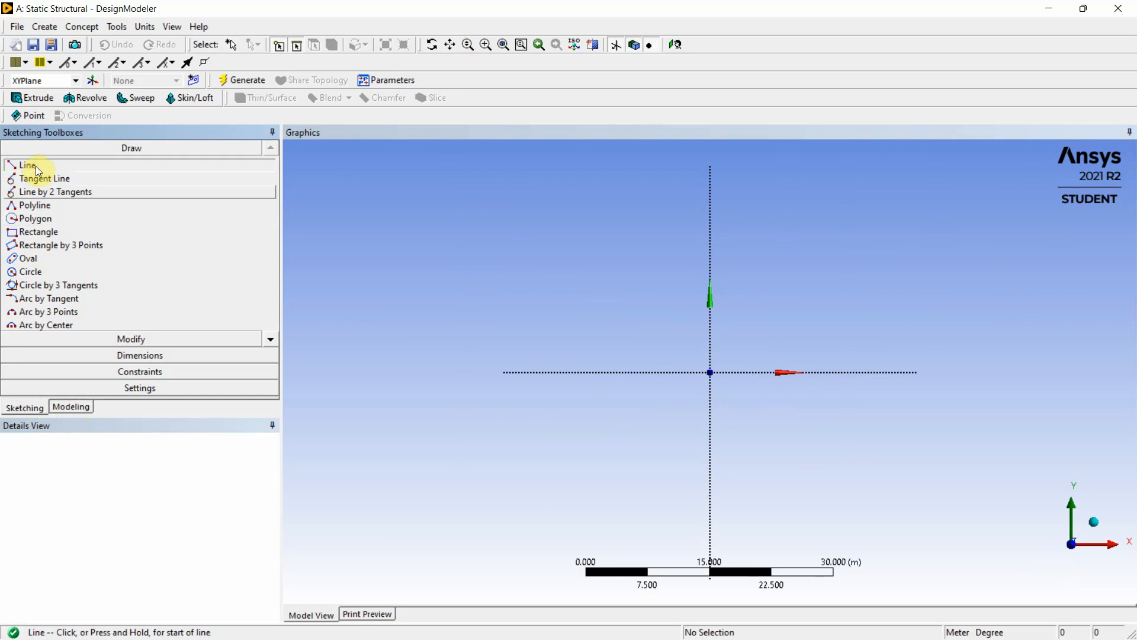
click(155, 389)
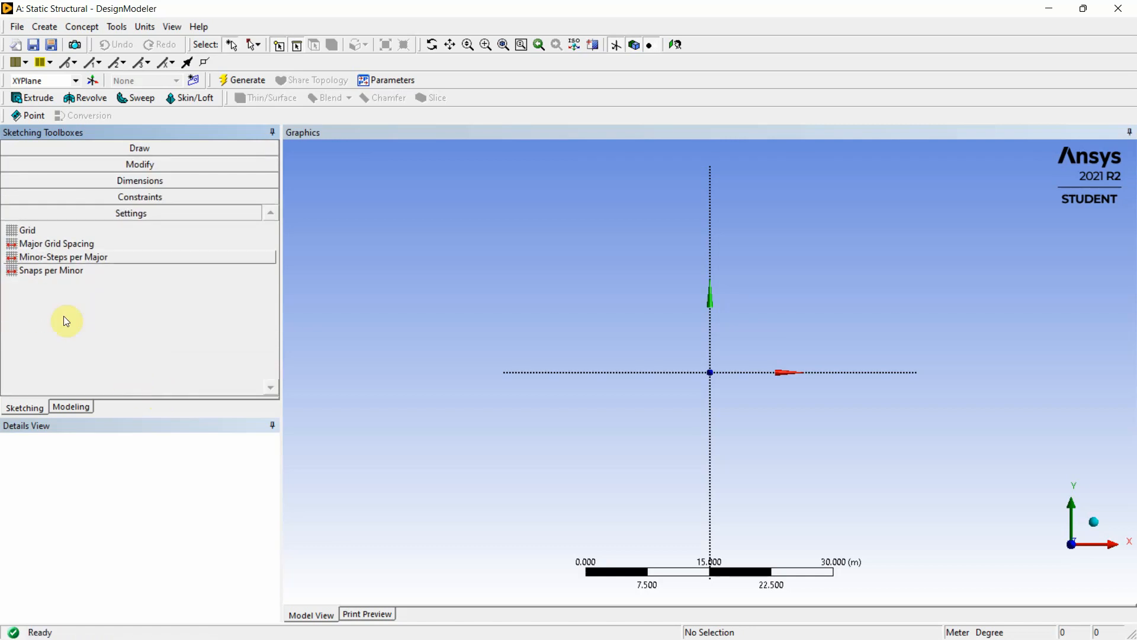
click(41, 231)
click(230, 231)
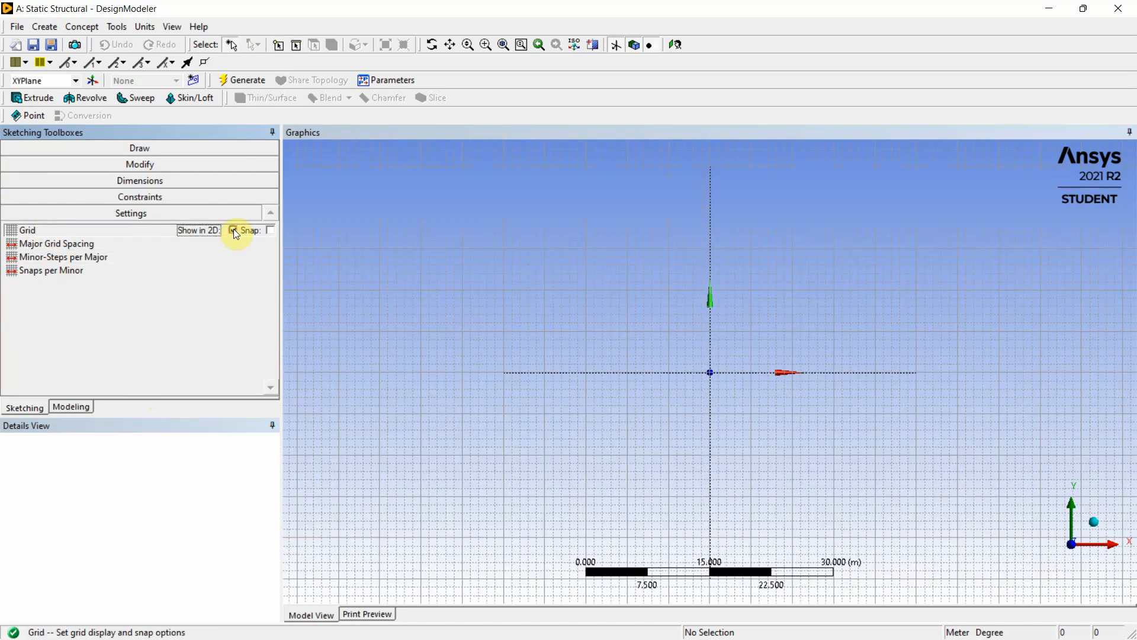
click(266, 231)
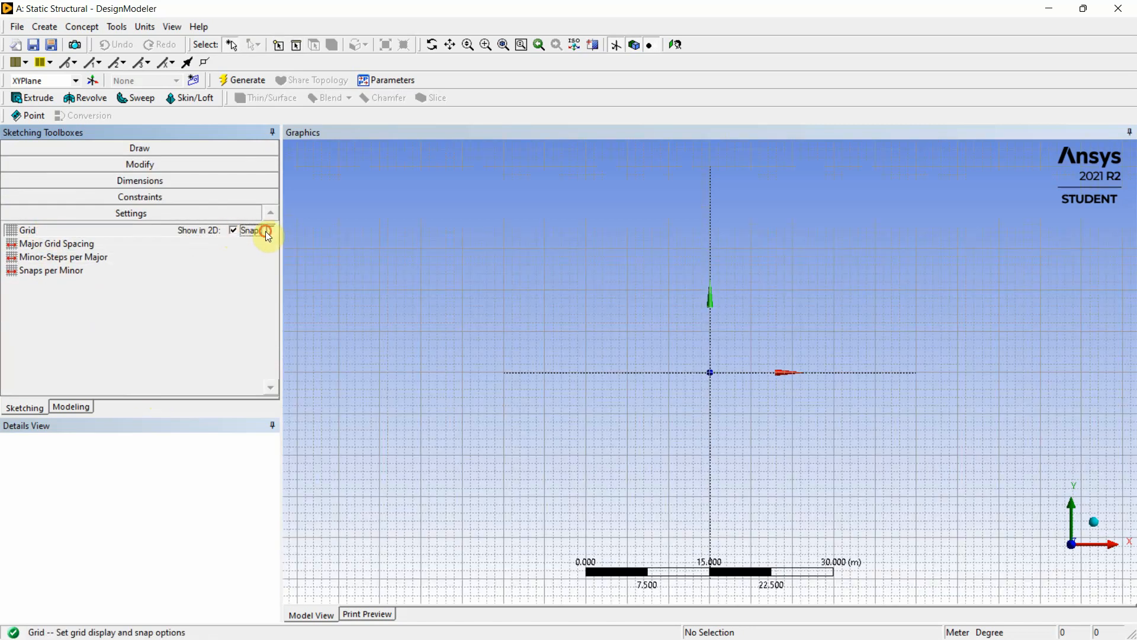
Step: Change the model's length unit to Millimeter and set the major grid spacing to 100 mm
click(77, 245)
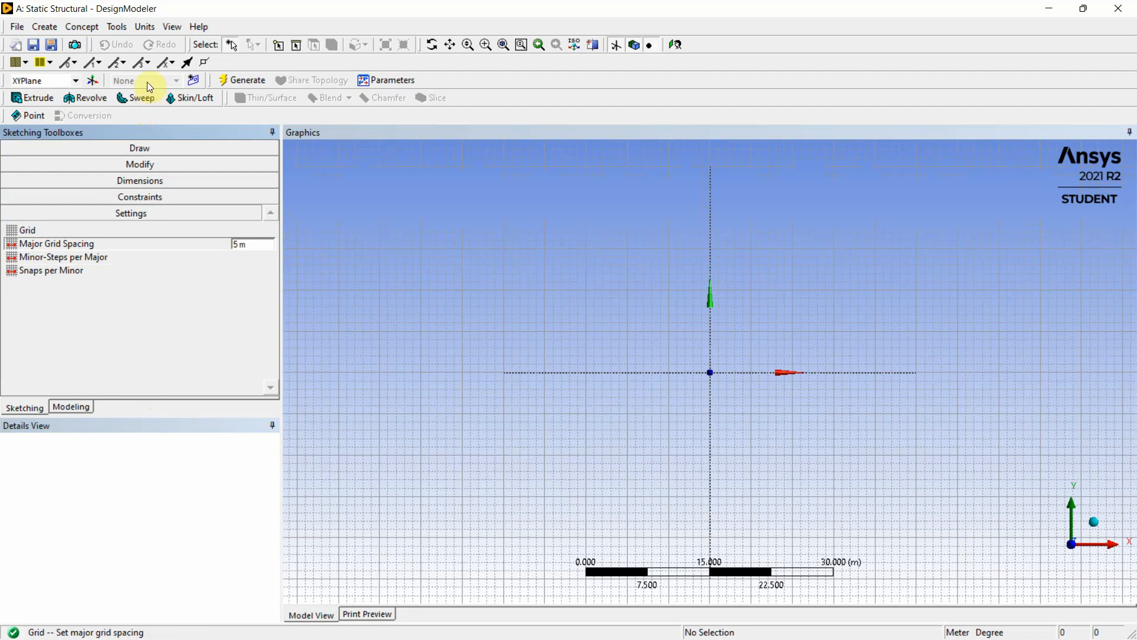
click(145, 28)
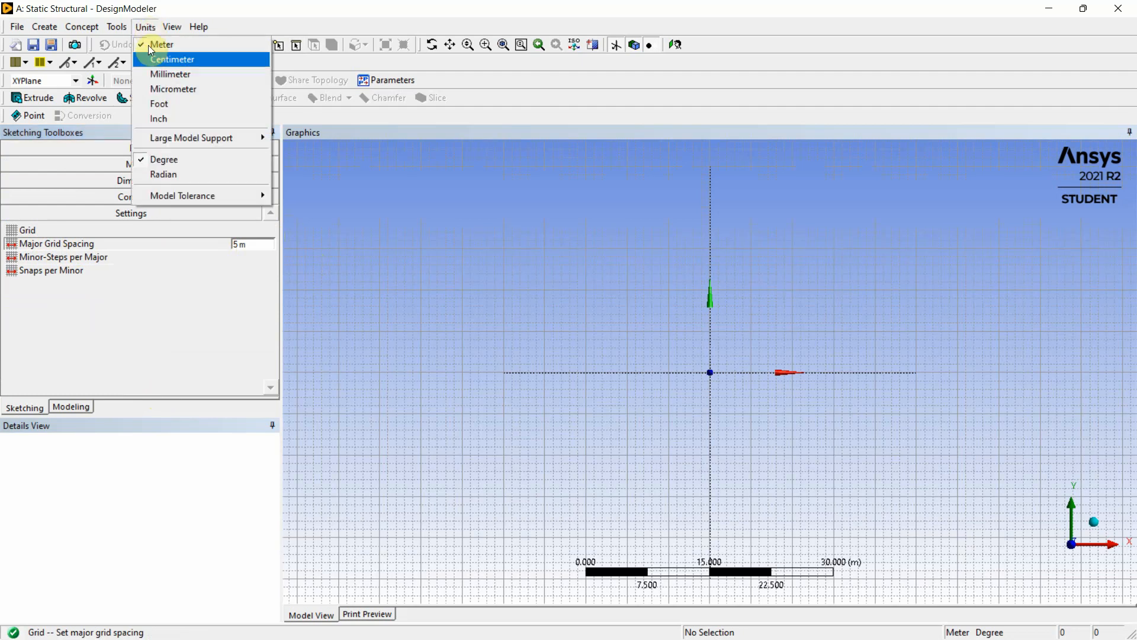
click(156, 75)
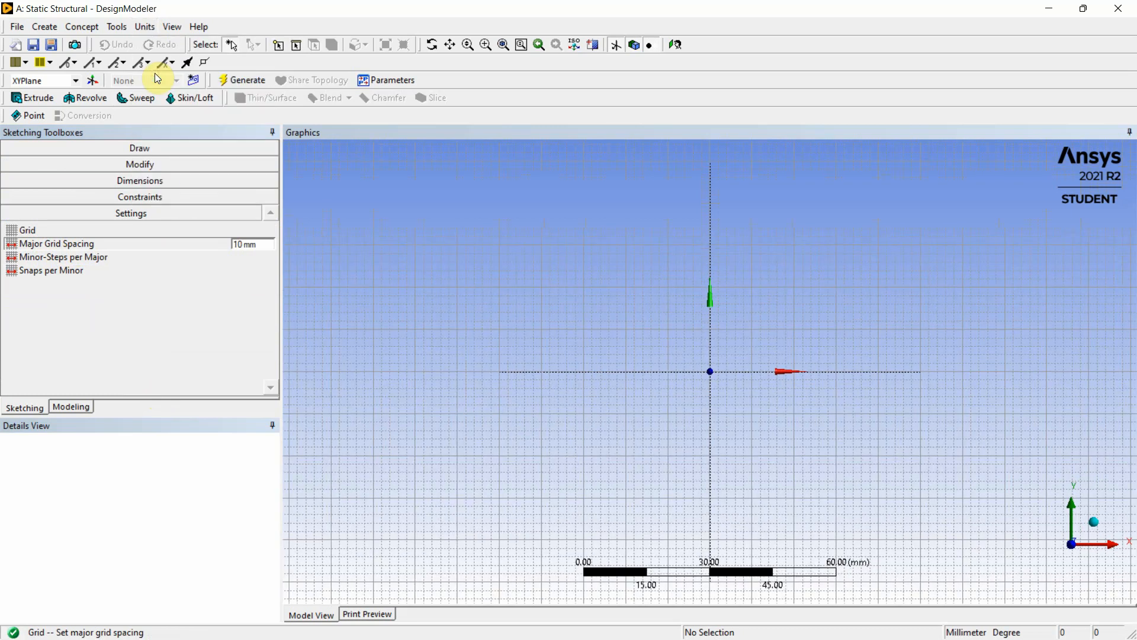
click(259, 244)
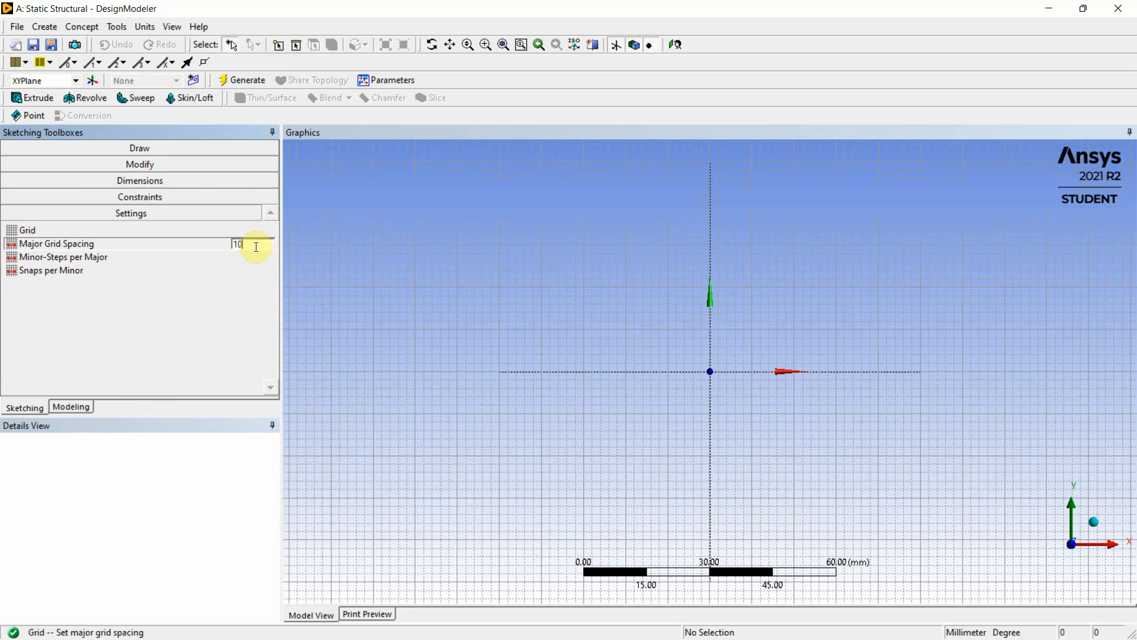
text(0)
click(186, 325)
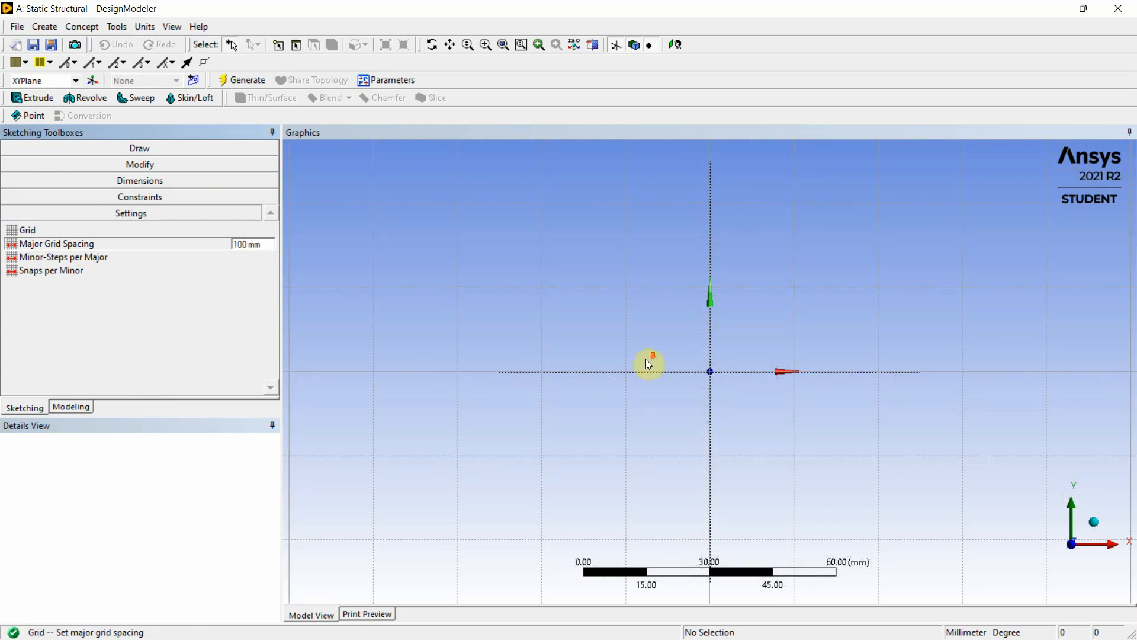
scroll(645, 359, down, 3)
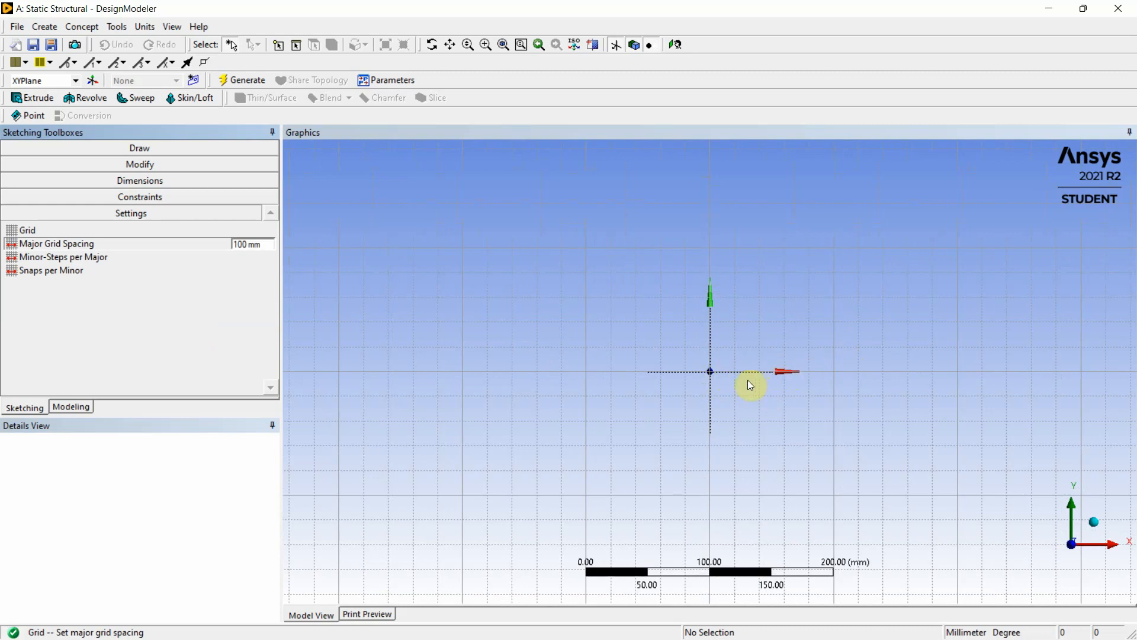
scroll(838, 382, down, 1)
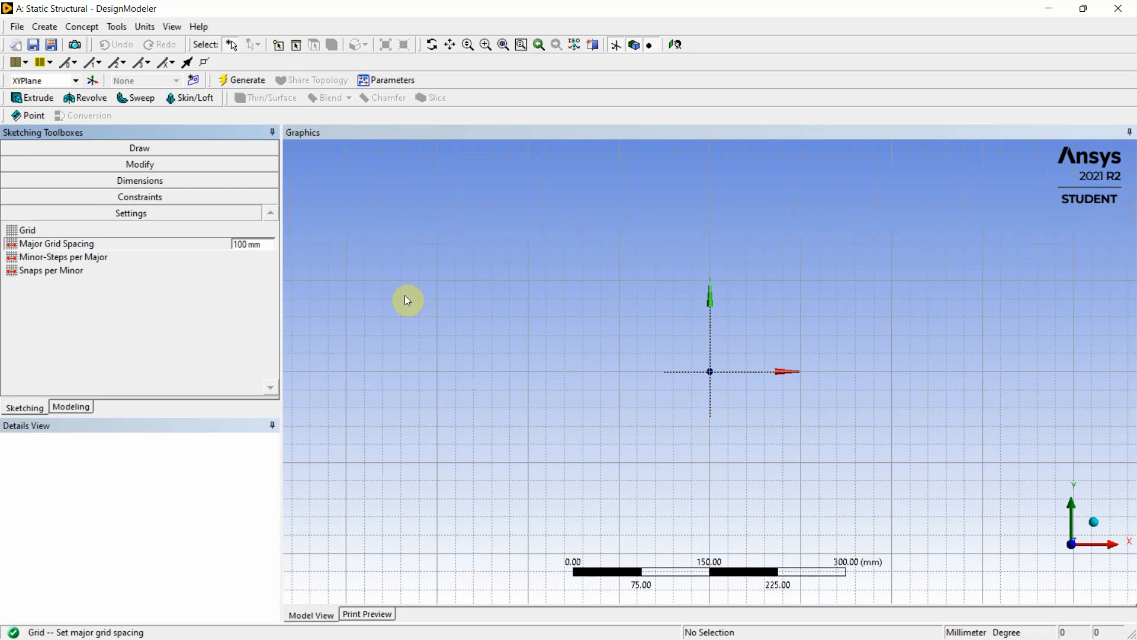
click(172, 149)
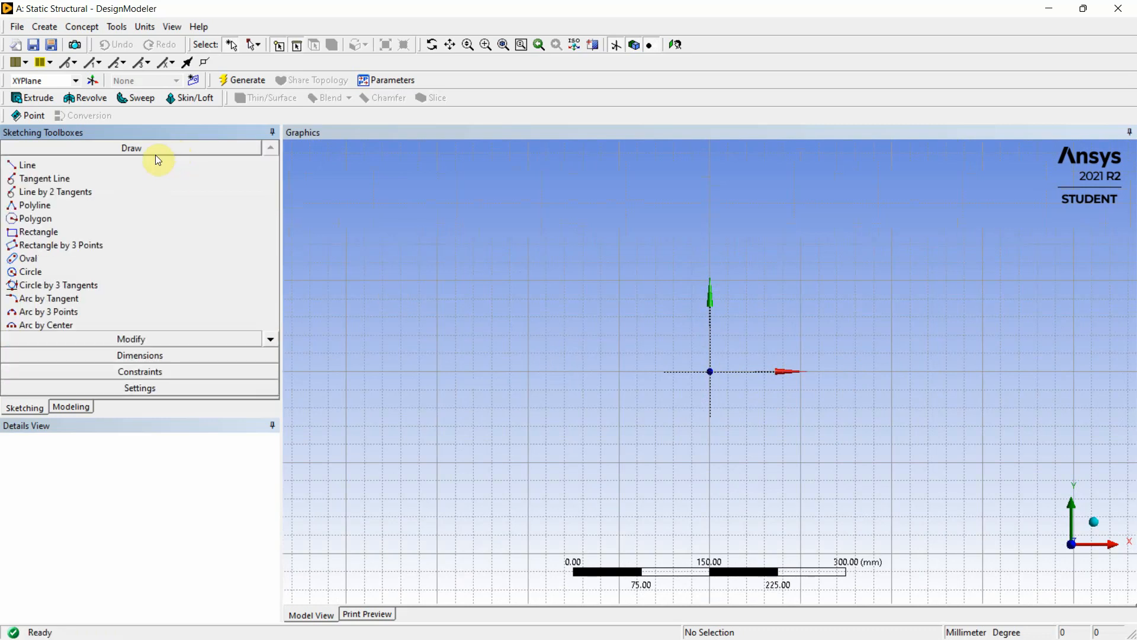
click(32, 164)
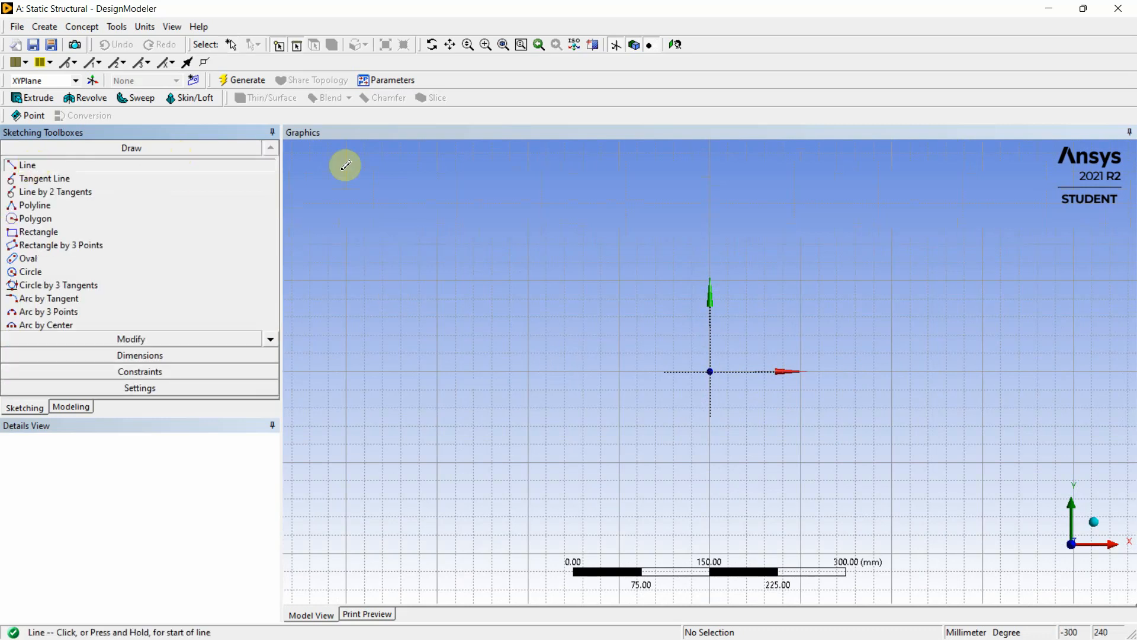
scroll(711, 379, up, 2)
scroll(711, 382, up, 1)
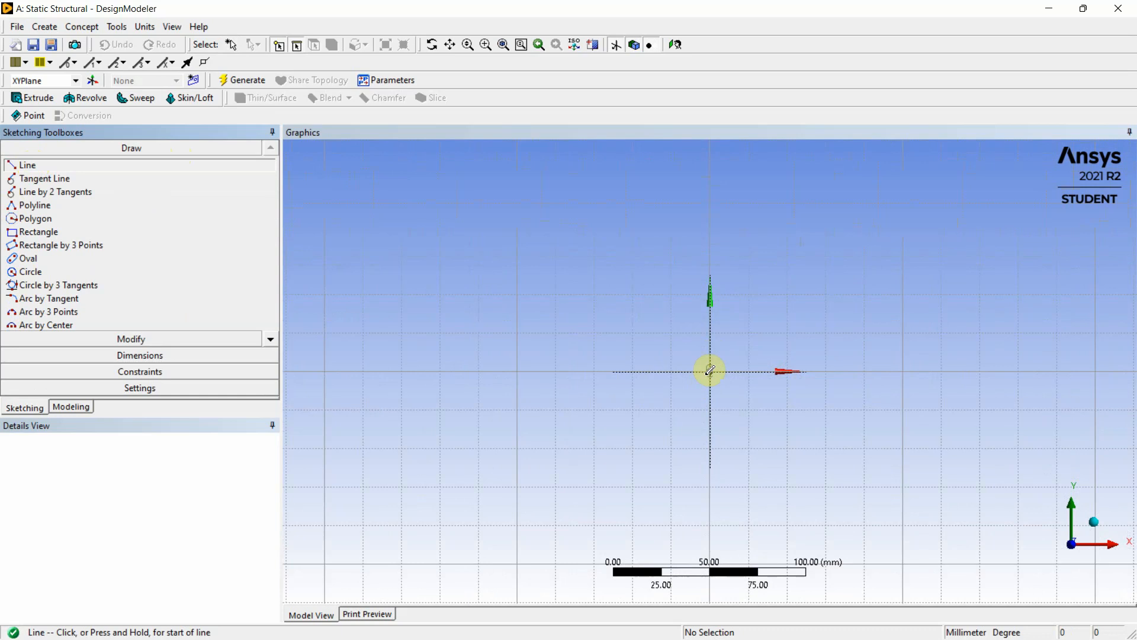
click(711, 372)
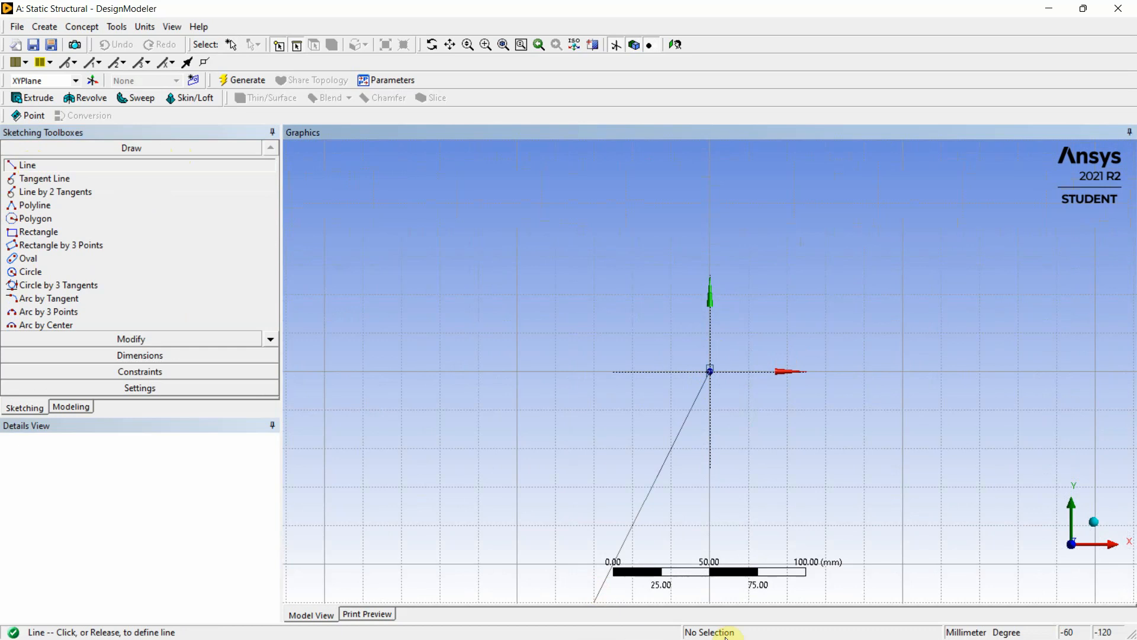
key(Escape)
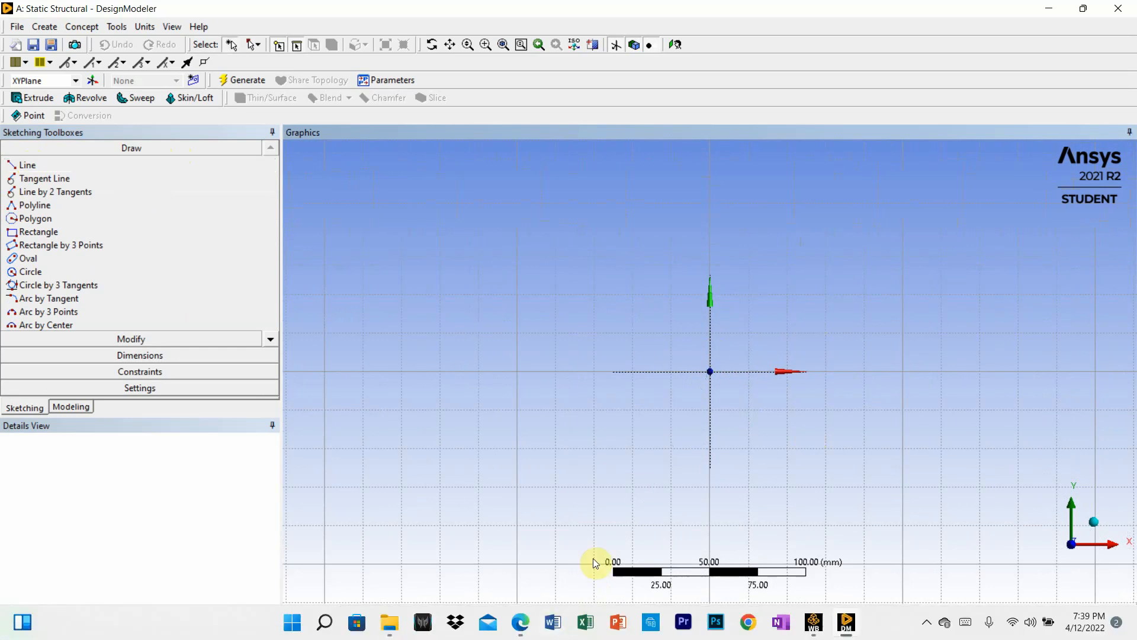
Step: Check the bar lengths in LECTURE-1.pdf and draw a 500 mm horizontal line from the origin along the positive X axis
click(522, 625)
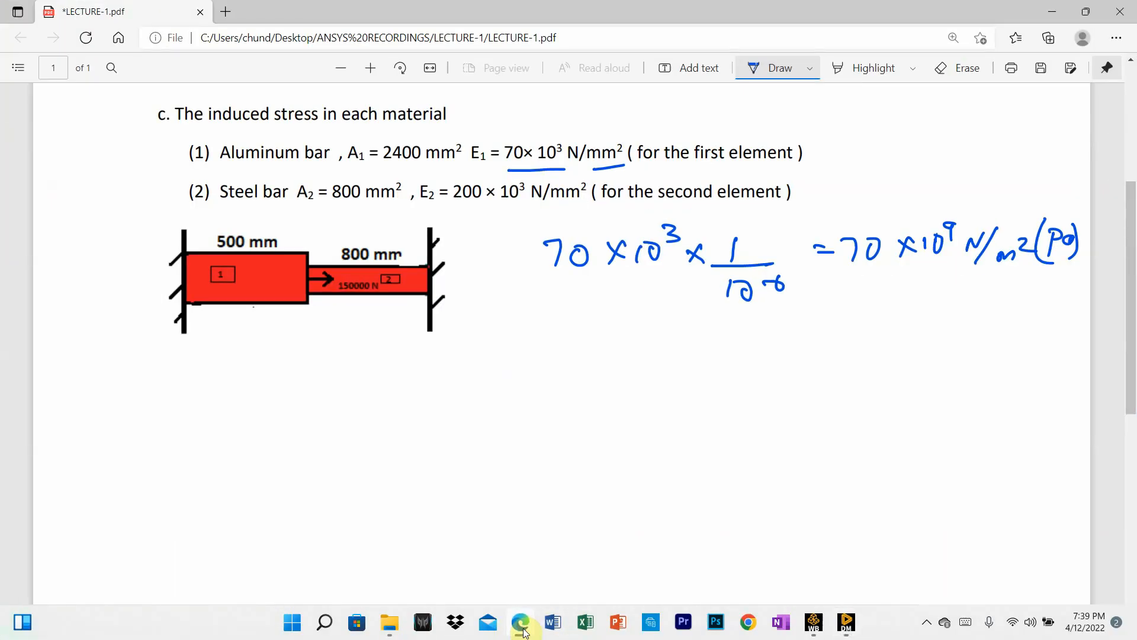
click(521, 625)
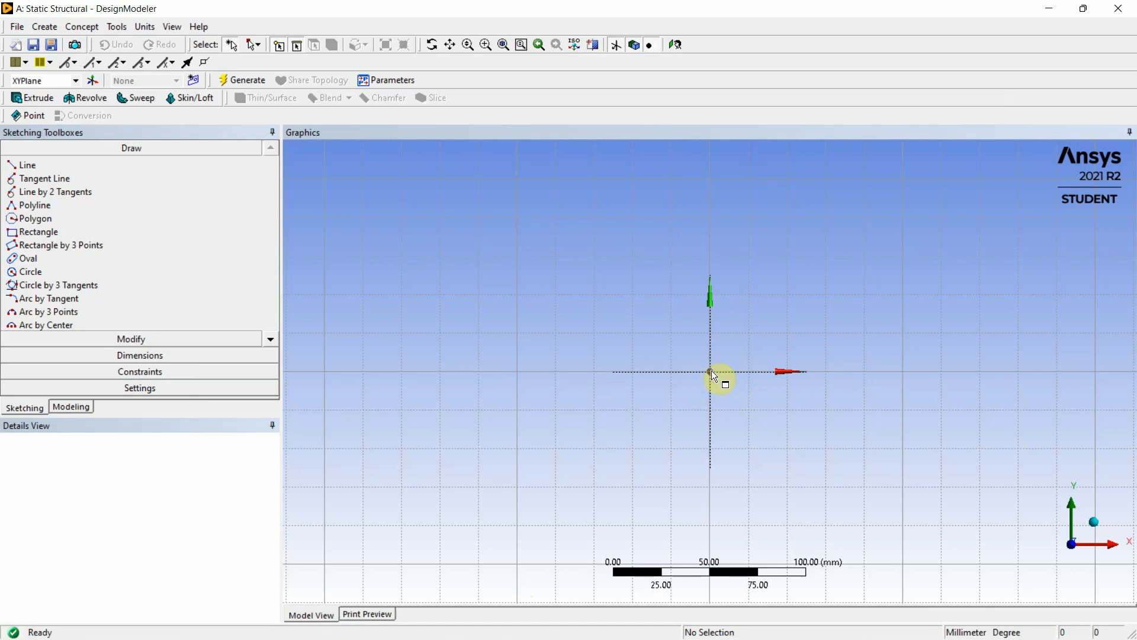
scroll(740, 372, down, 1)
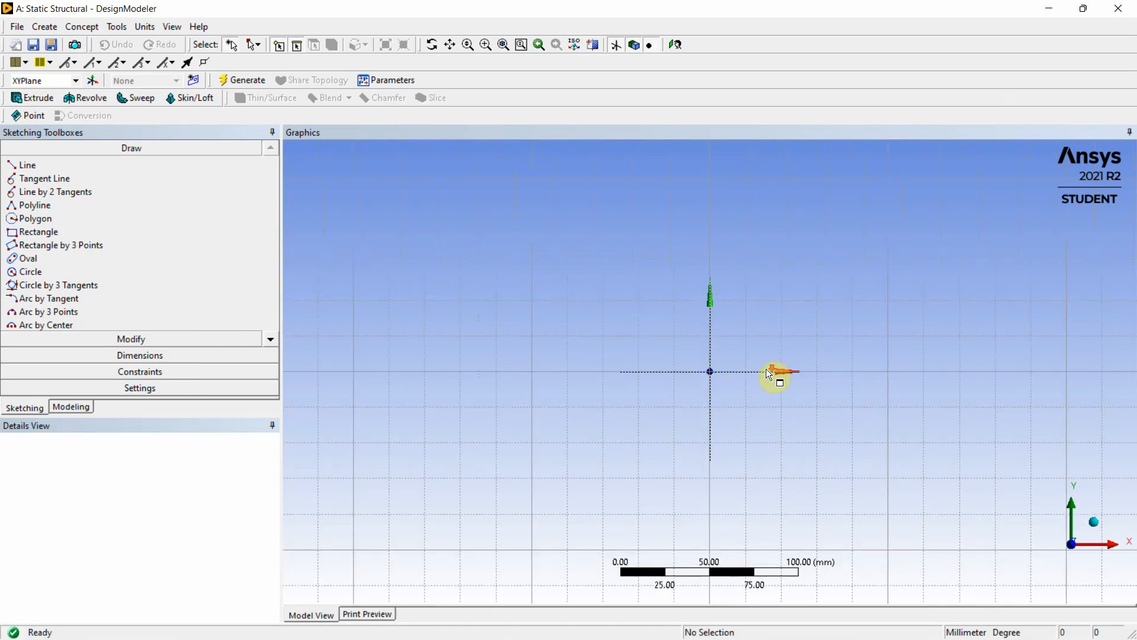
click(45, 165)
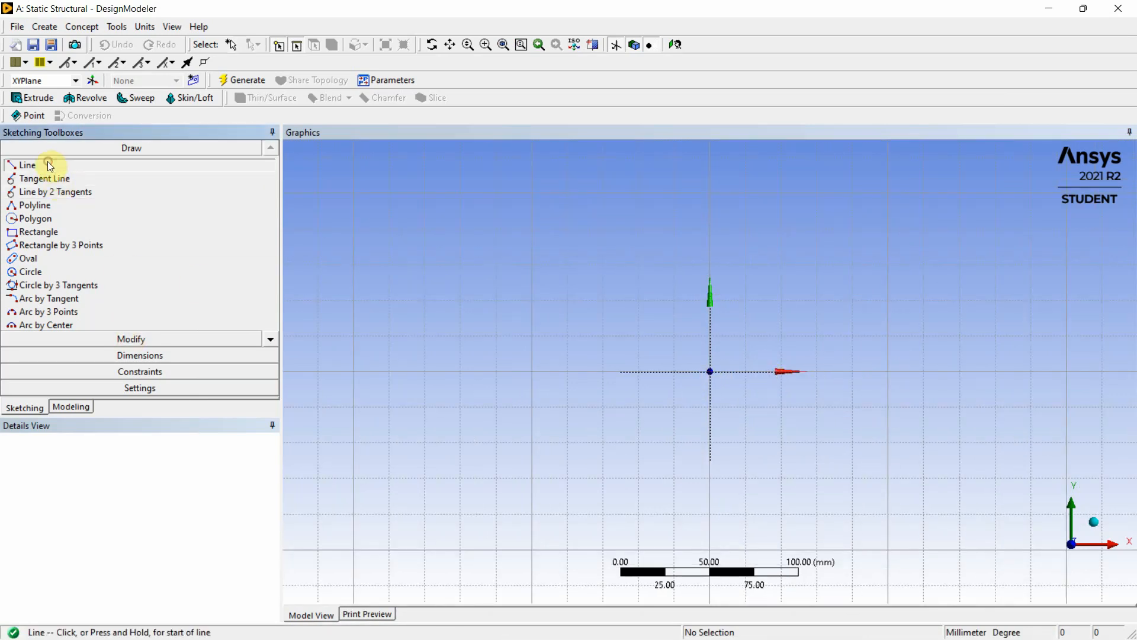
click(710, 371)
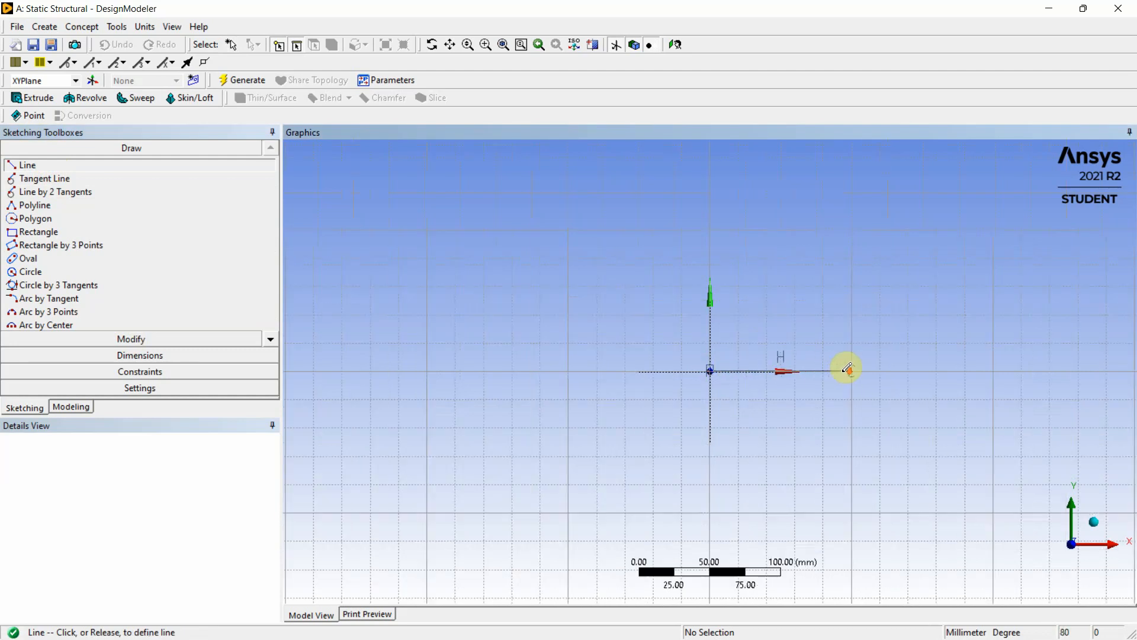
scroll(817, 368, down, 3)
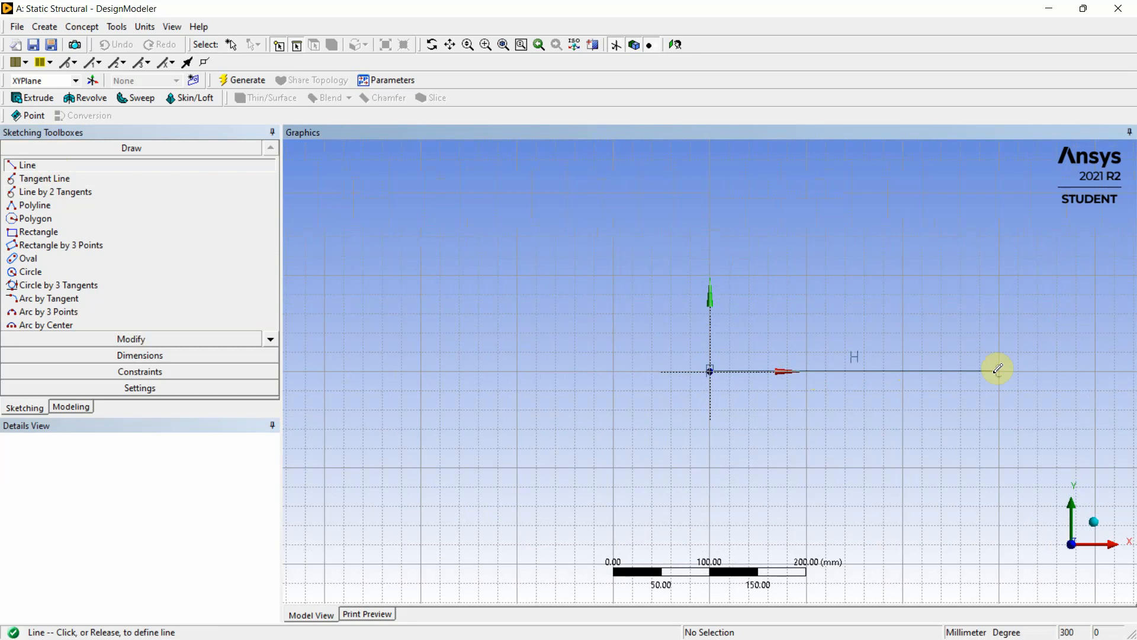
scroll(996, 368, down, 3)
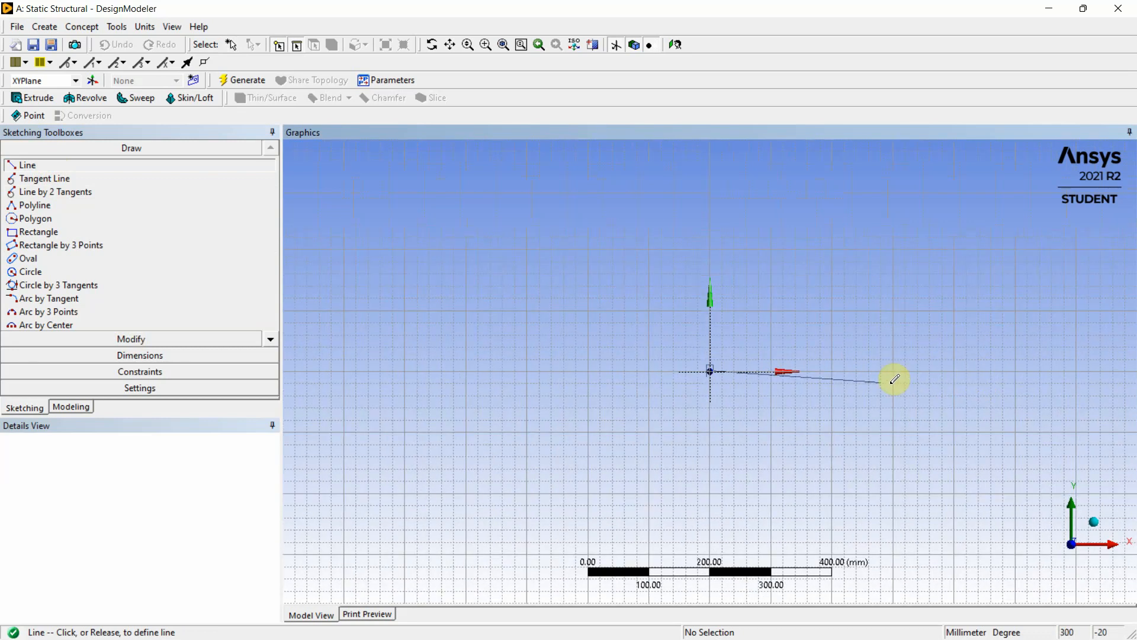
click(1019, 369)
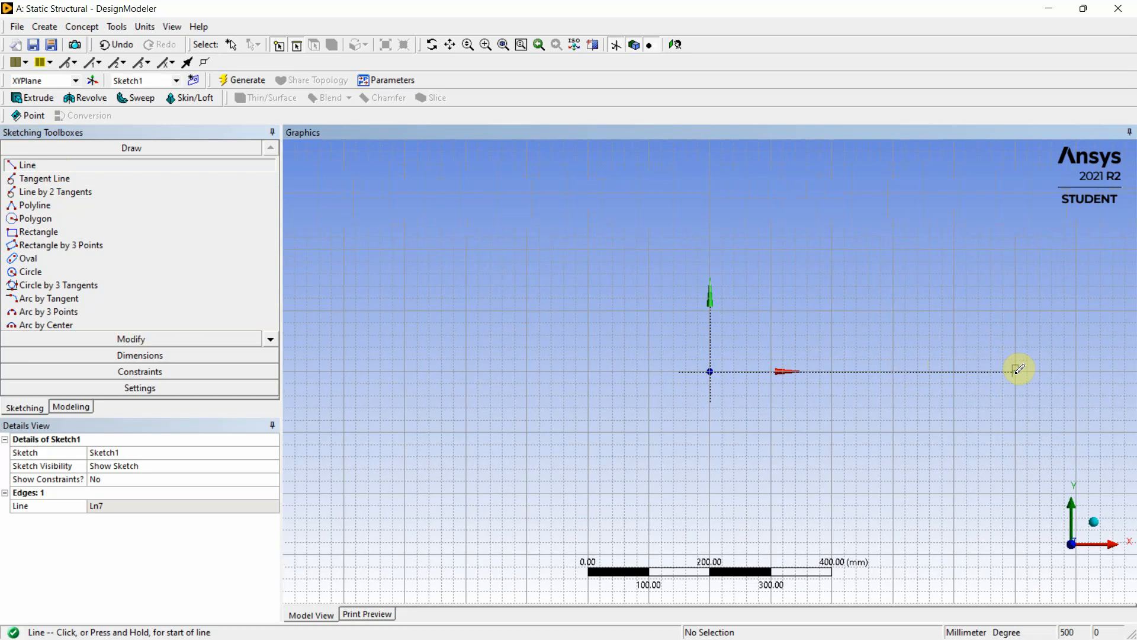
Step: Add a General dimension for the line's length and place it just below the line
scroll(1019, 369, down, 2)
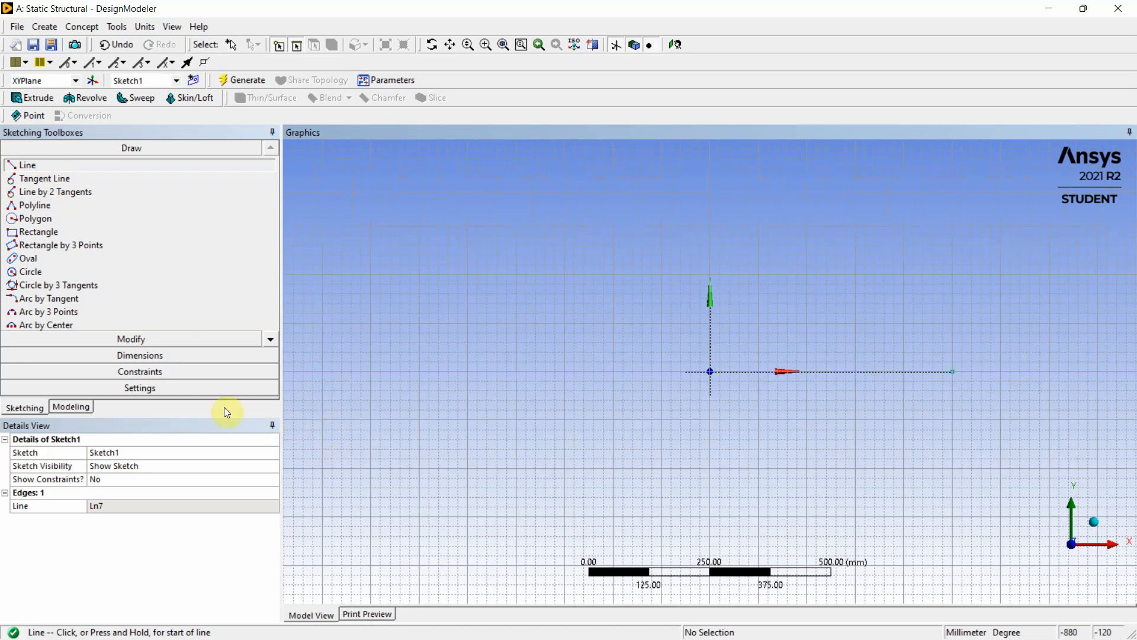
click(141, 354)
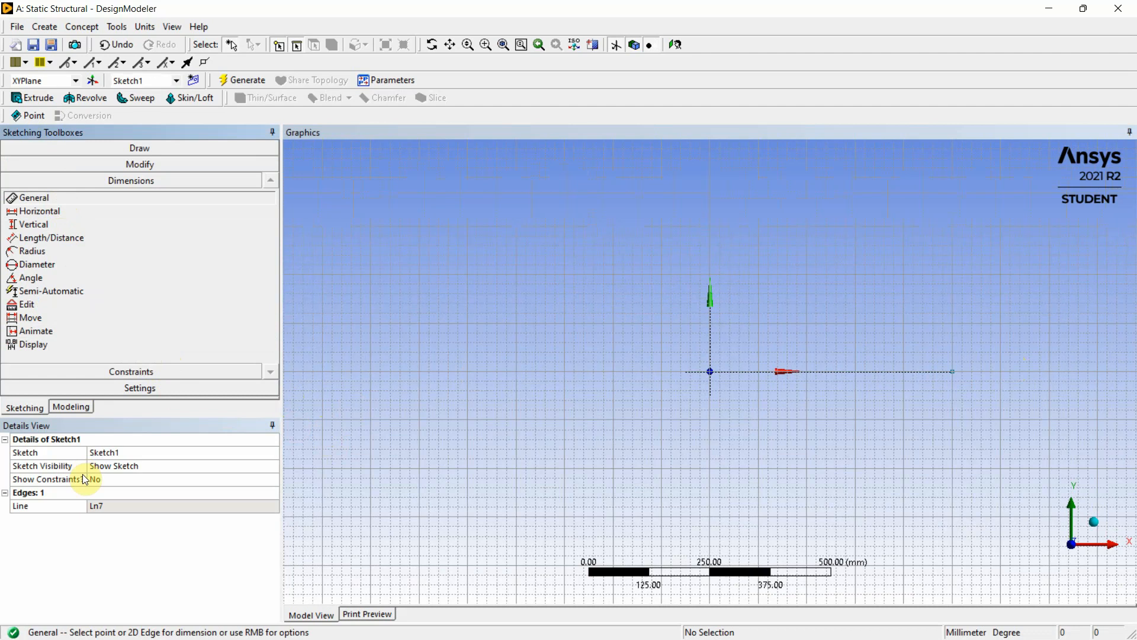
click(825, 373)
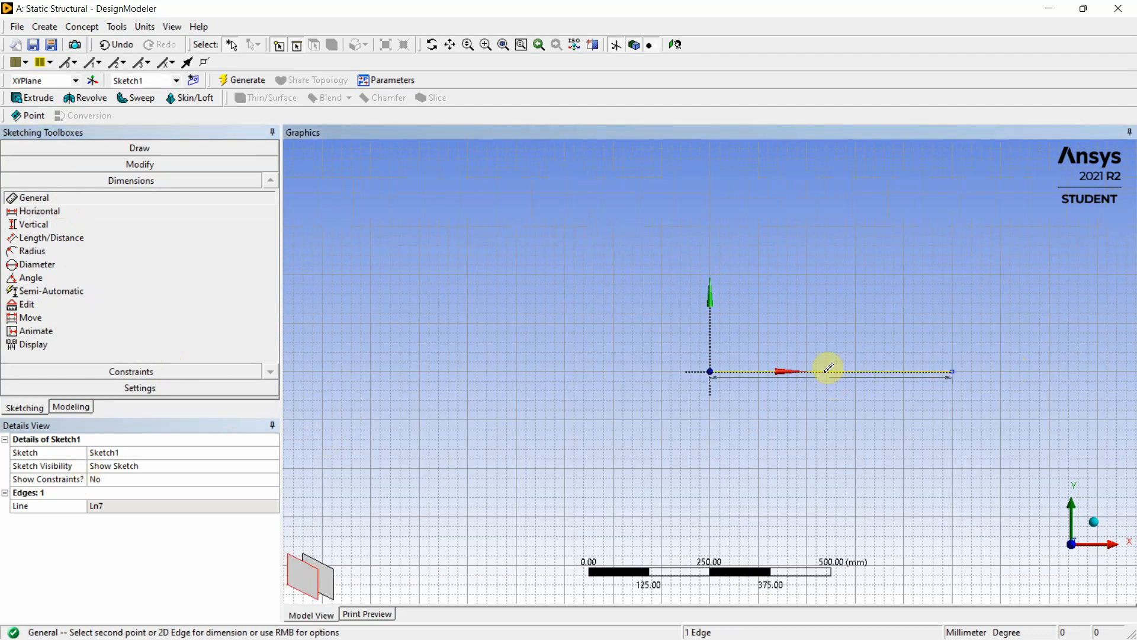
click(829, 392)
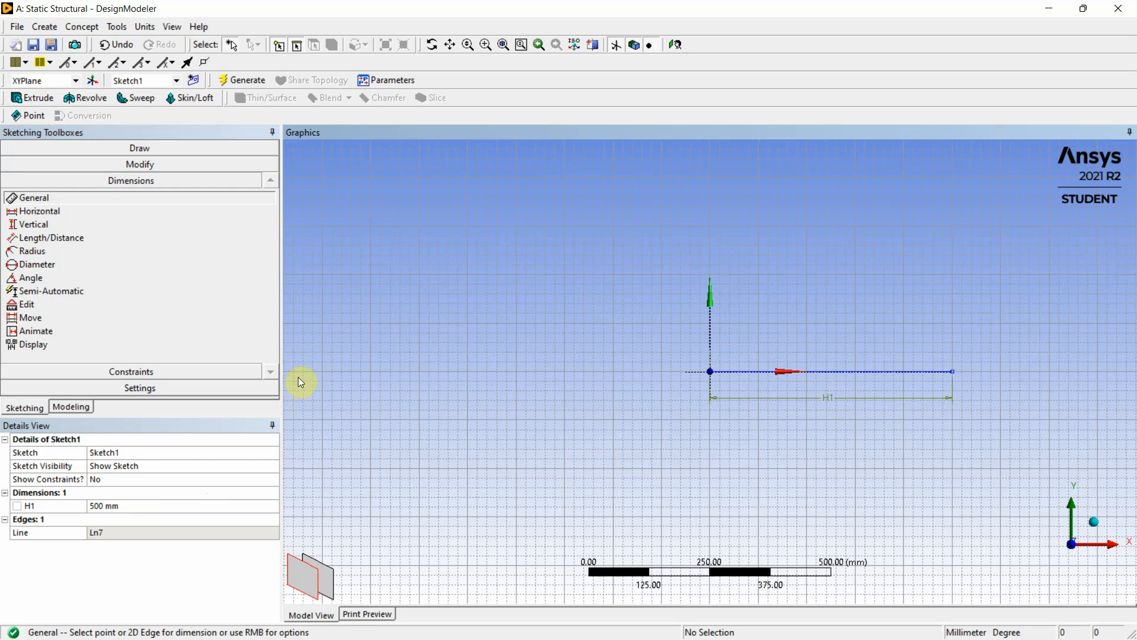
Step: Add a new sketch on XYPlane and draw an 800 mm horizontal line in it, continuing along X from the first line's free end
click(194, 80)
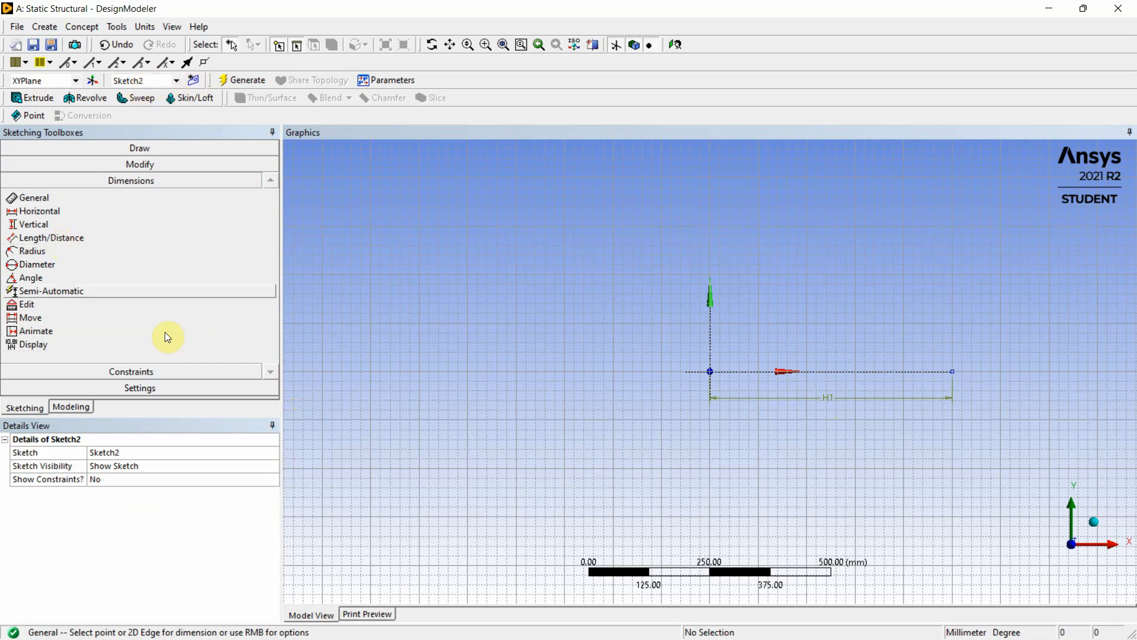
click(134, 149)
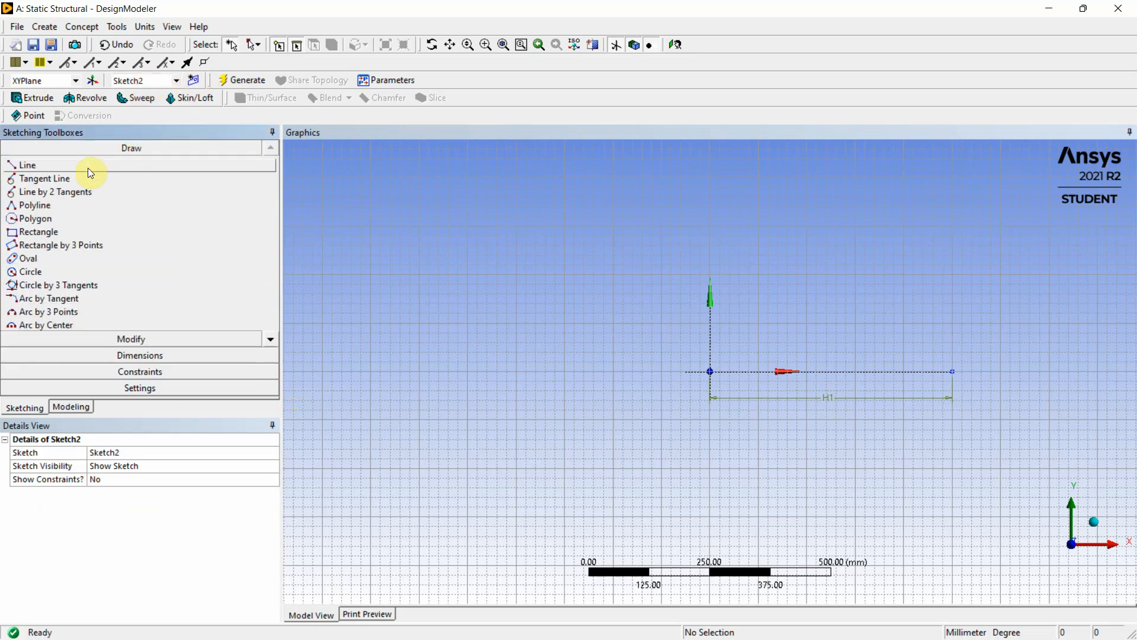
click(85, 165)
scroll(660, 356, down, 2)
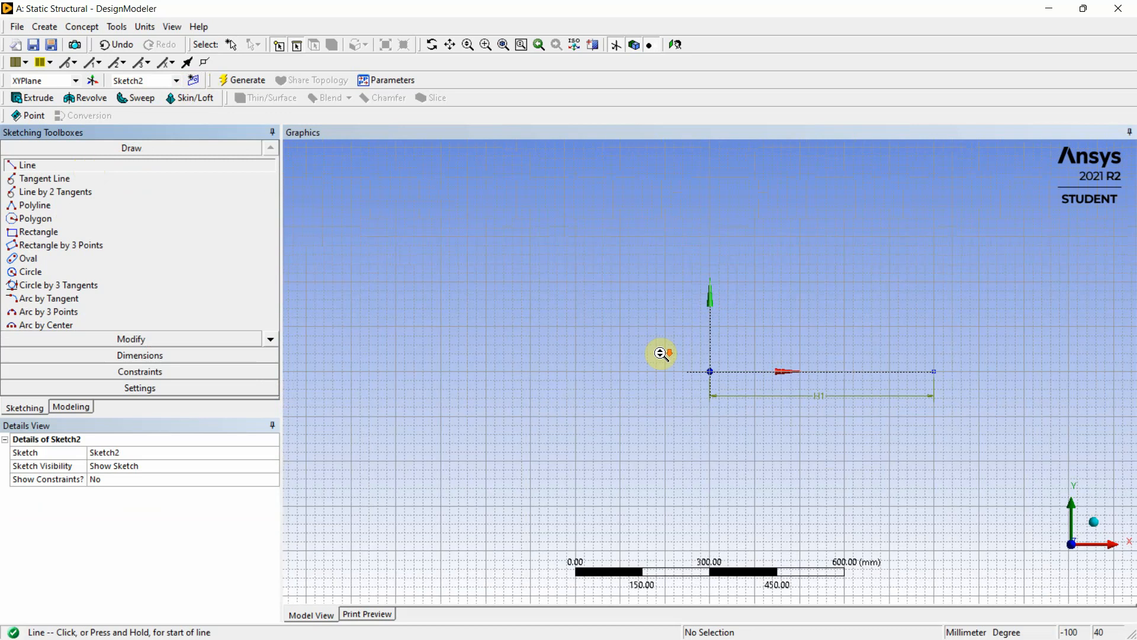
mouse_move(422, 637)
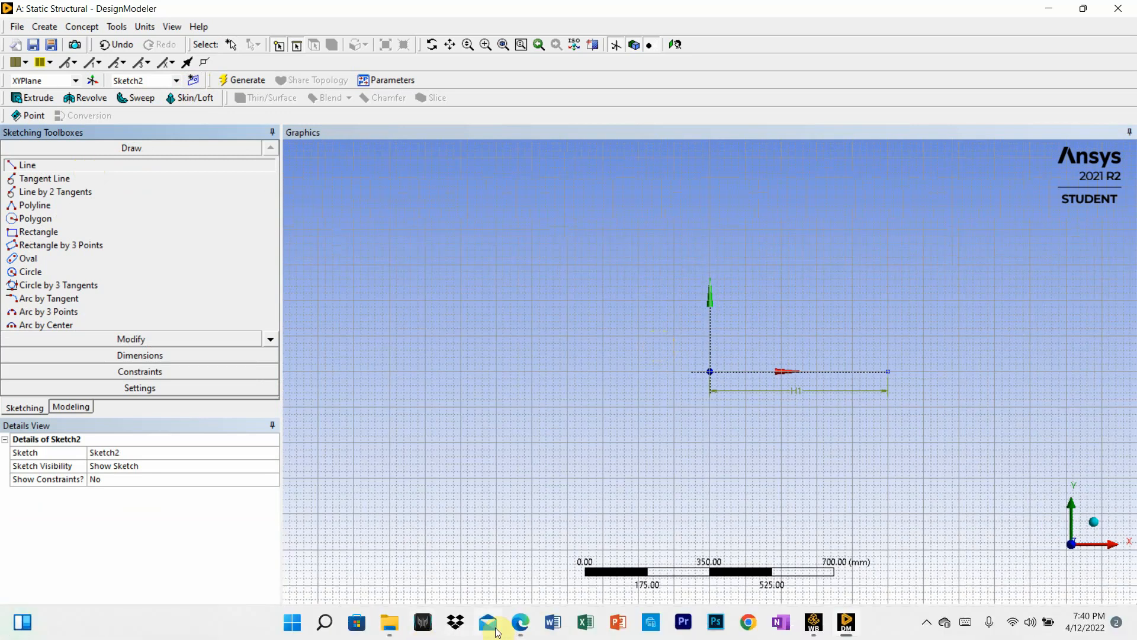
click(520, 622)
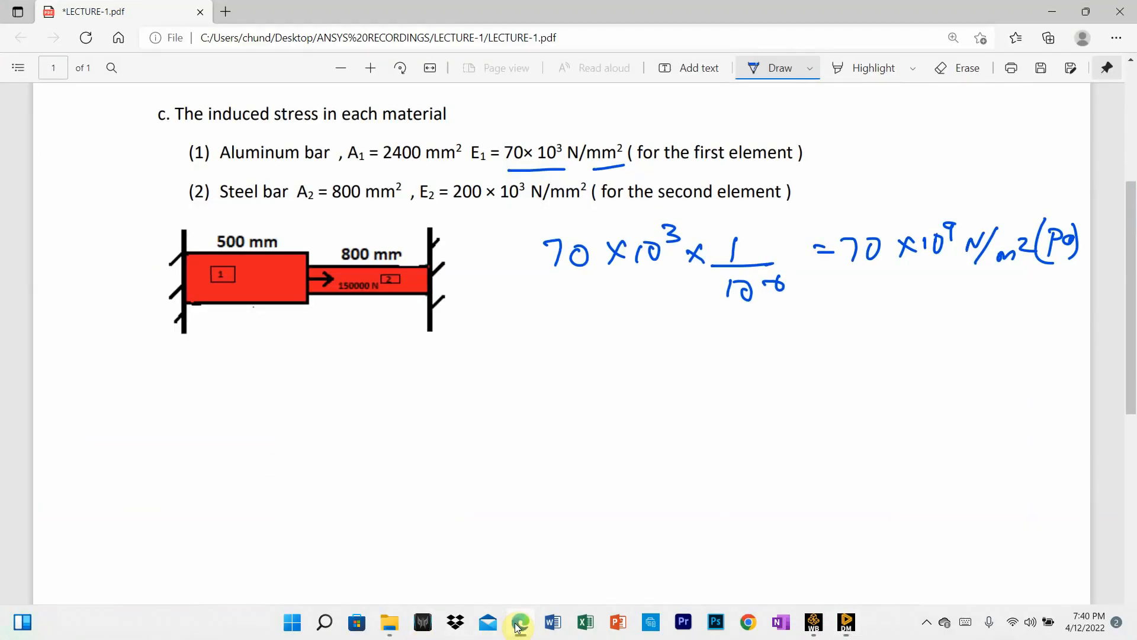
click(519, 623)
scroll(525, 427, down, 1)
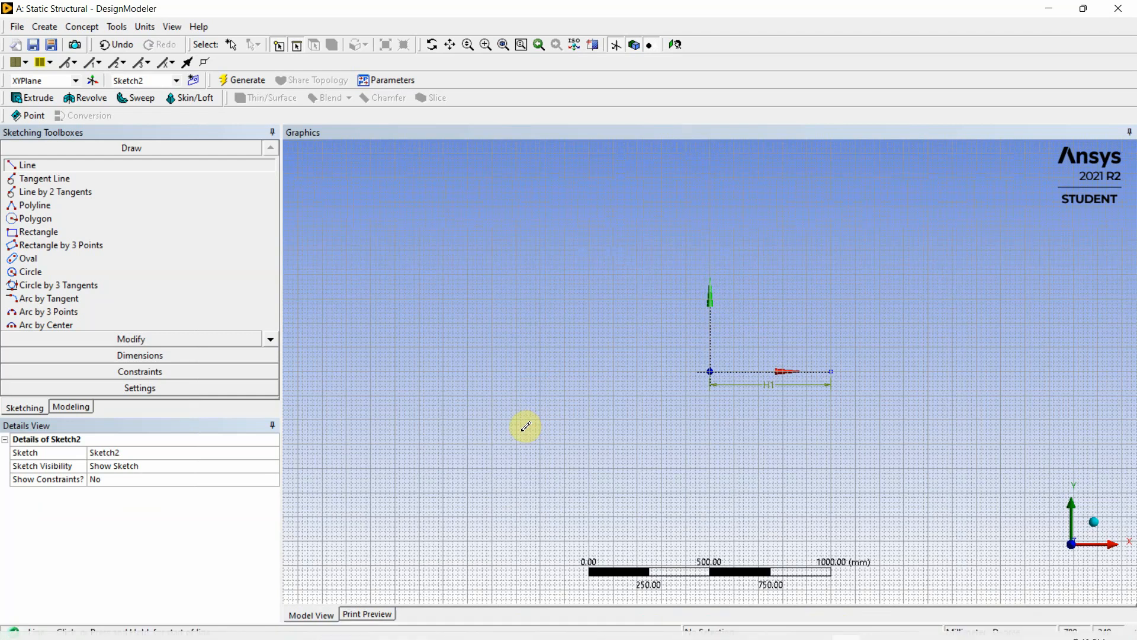
scroll(868, 344, up, 1)
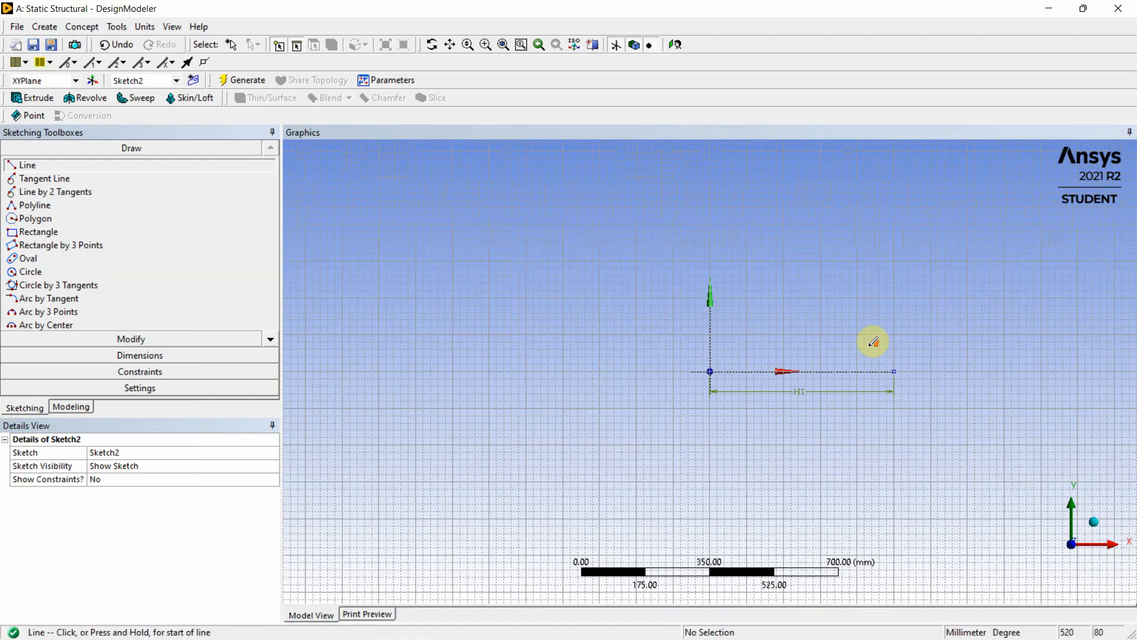
click(450, 46)
mouse_move(855, 348)
mouse_down()
mouse_move(701, 363)
mouse_move(518, 332)
mouse_up()
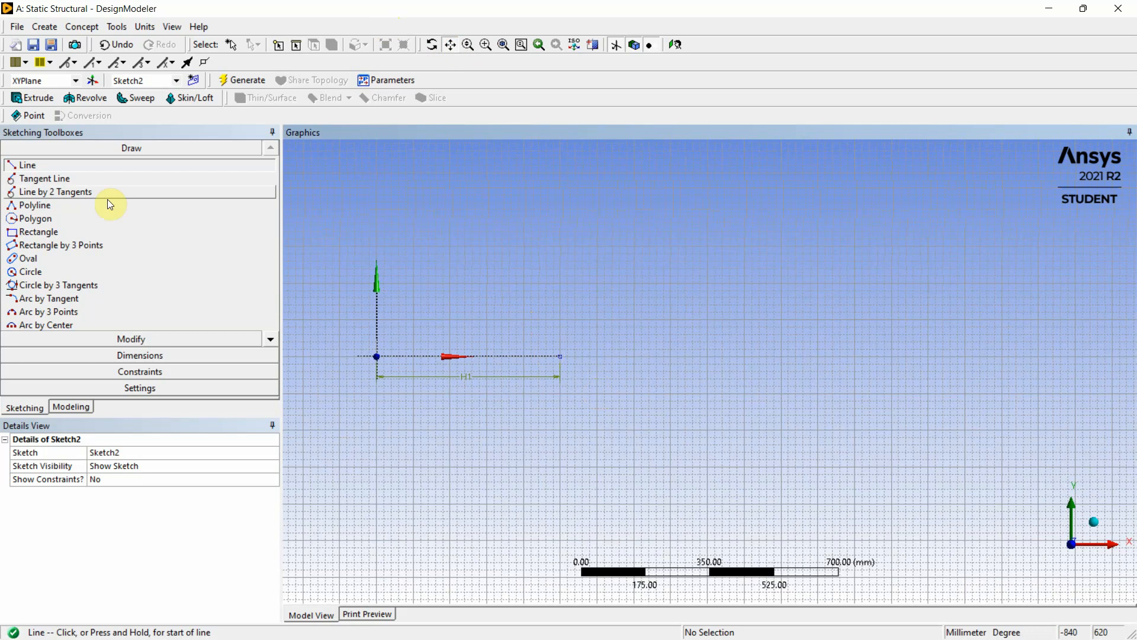
click(82, 168)
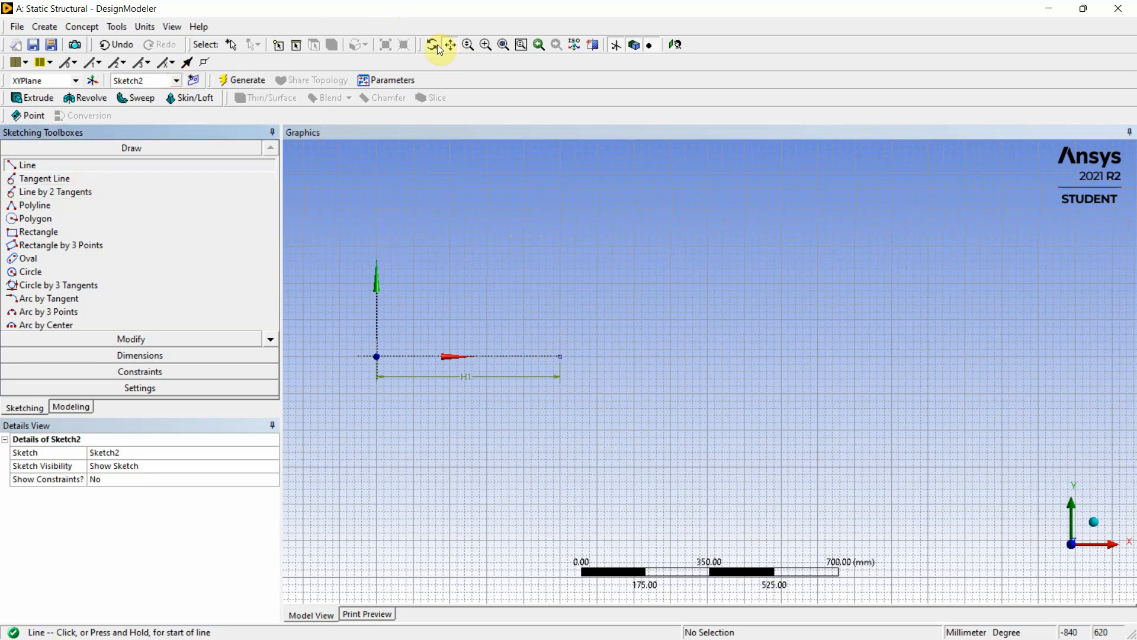
click(561, 356)
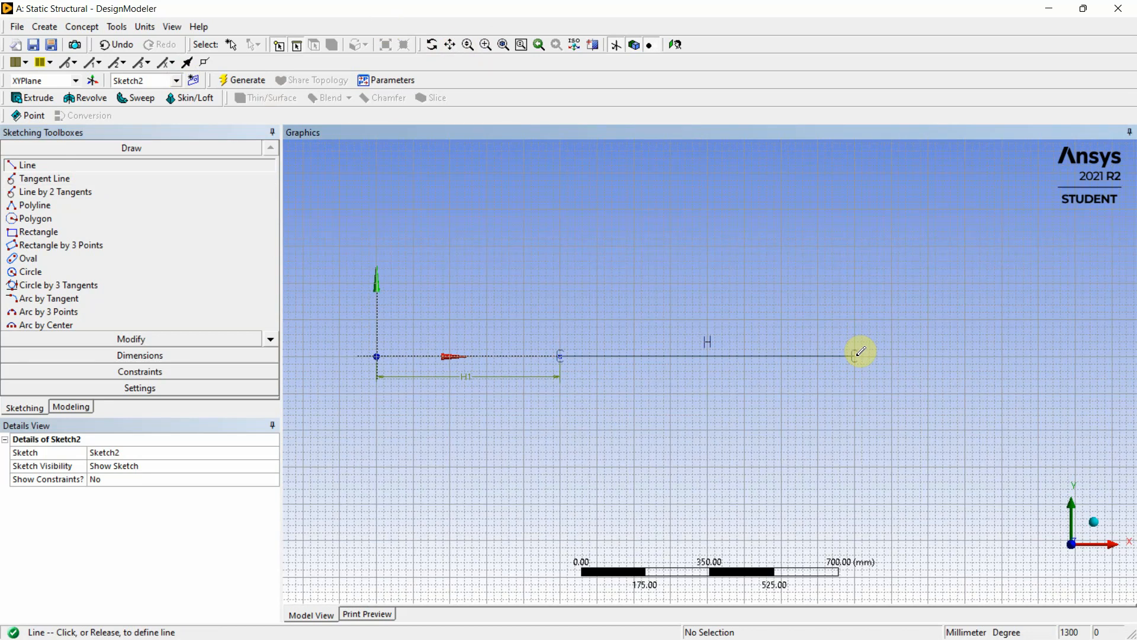
click(856, 354)
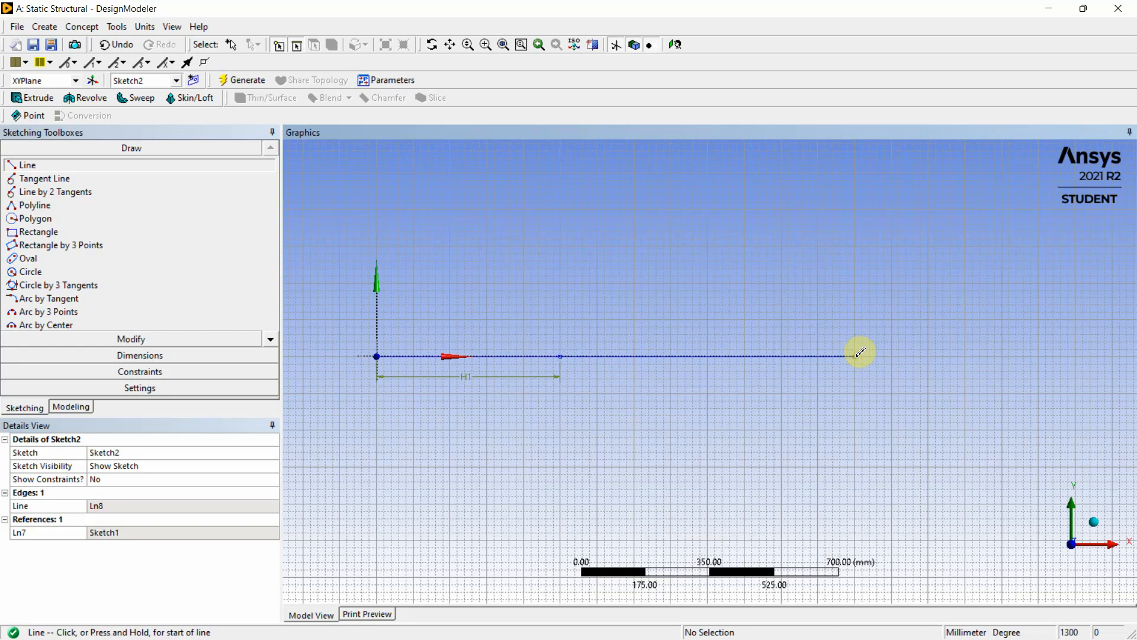
Step: Add a General length dimension below the second sketch's line, level with the first line's dimension
click(119, 354)
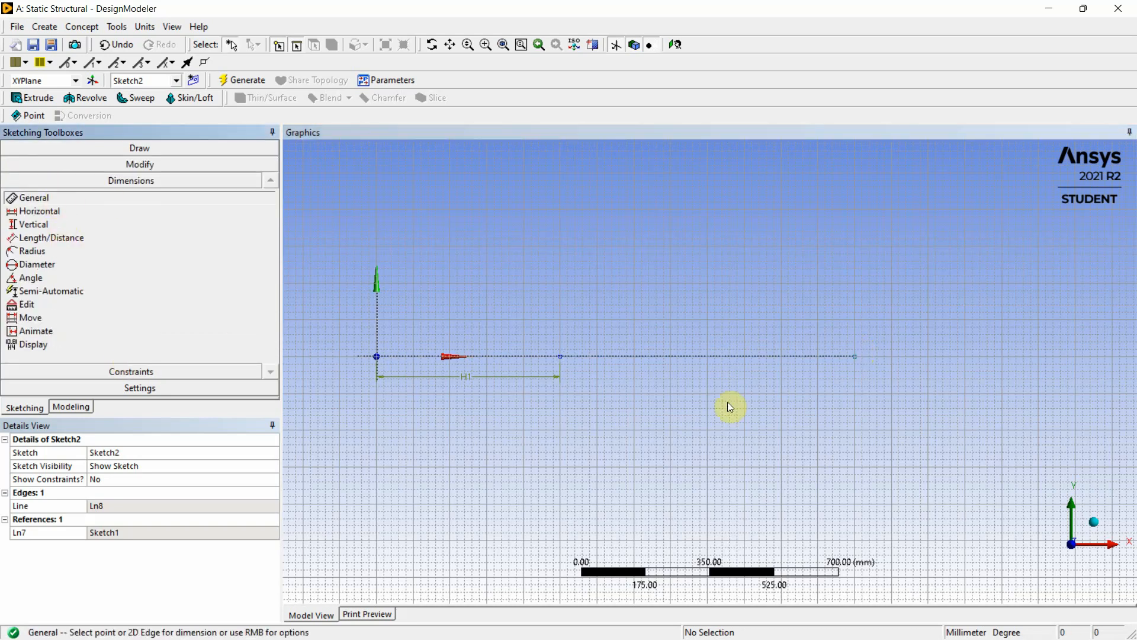
click(715, 358)
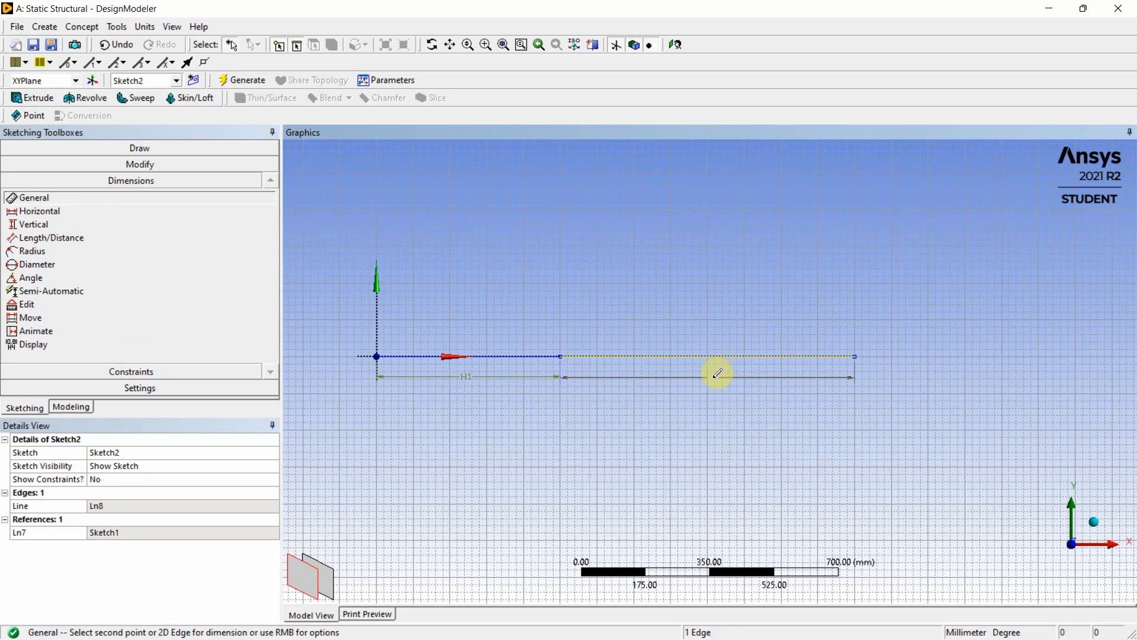
click(715, 379)
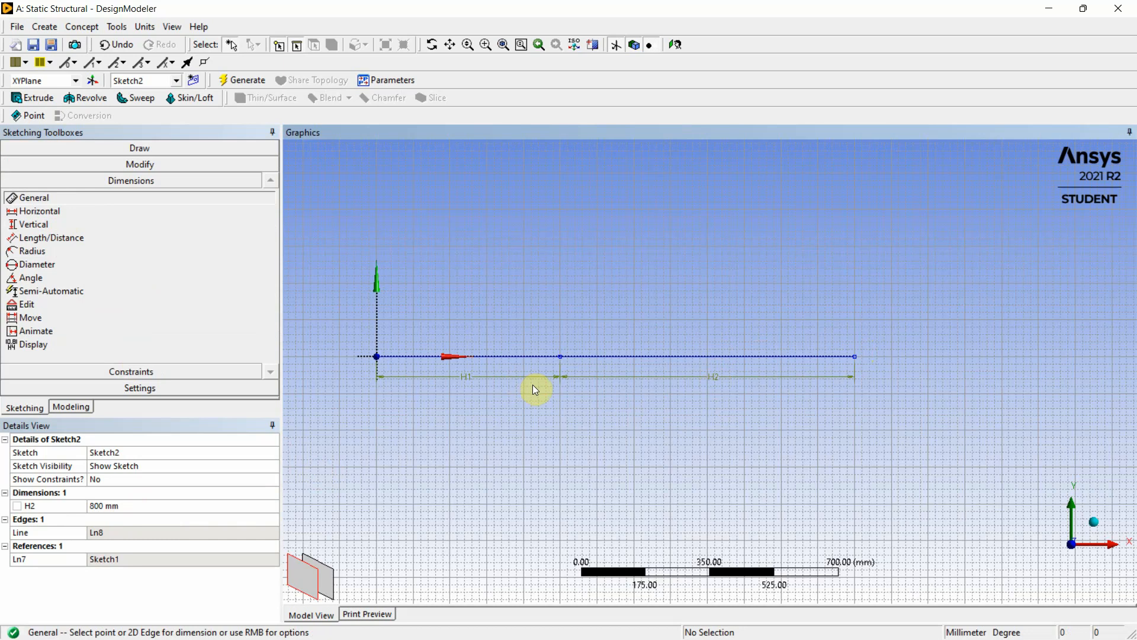
scroll(563, 358, down, 1)
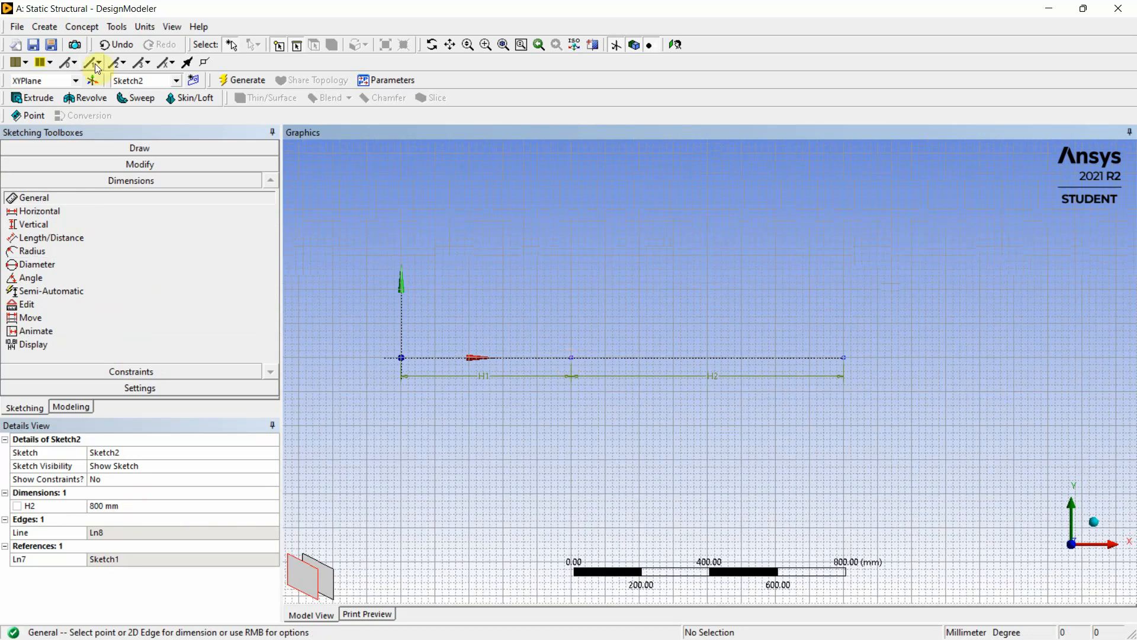
click(86, 28)
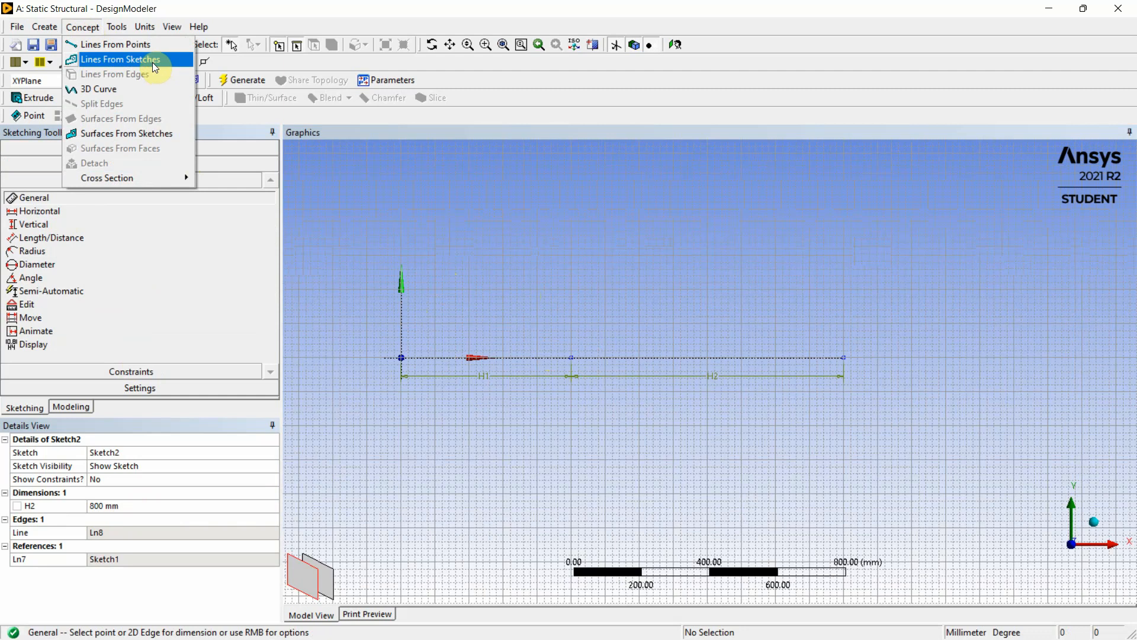
click(81, 28)
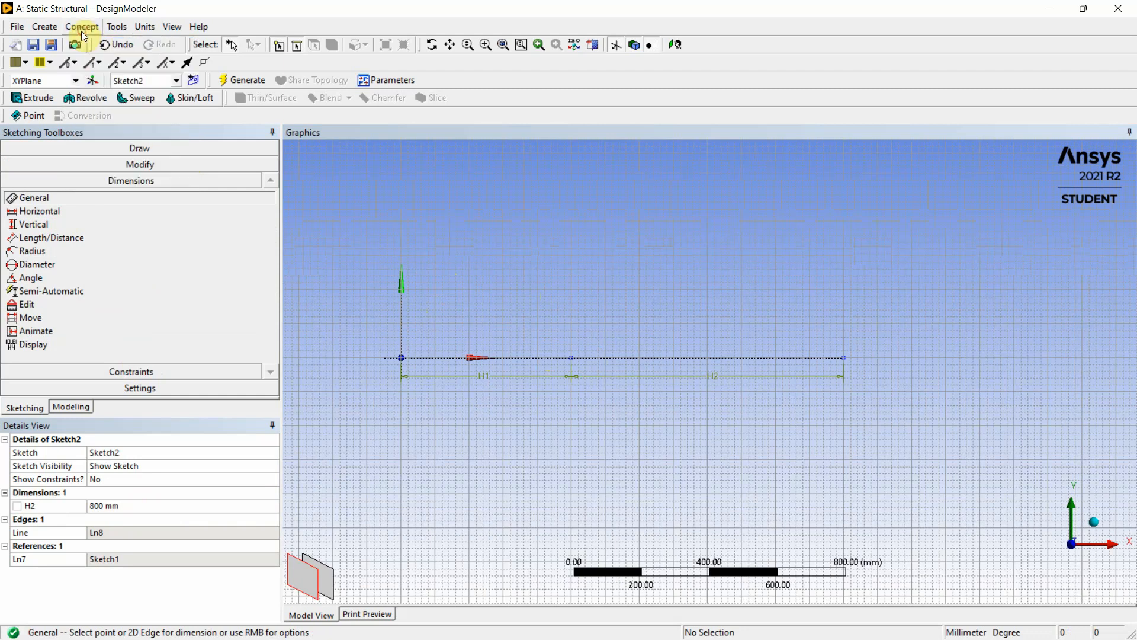
Step: Create a line body from Sketch1 using Lines From Sketches with the Add Material operation and generate it
click(81, 29)
click(93, 60)
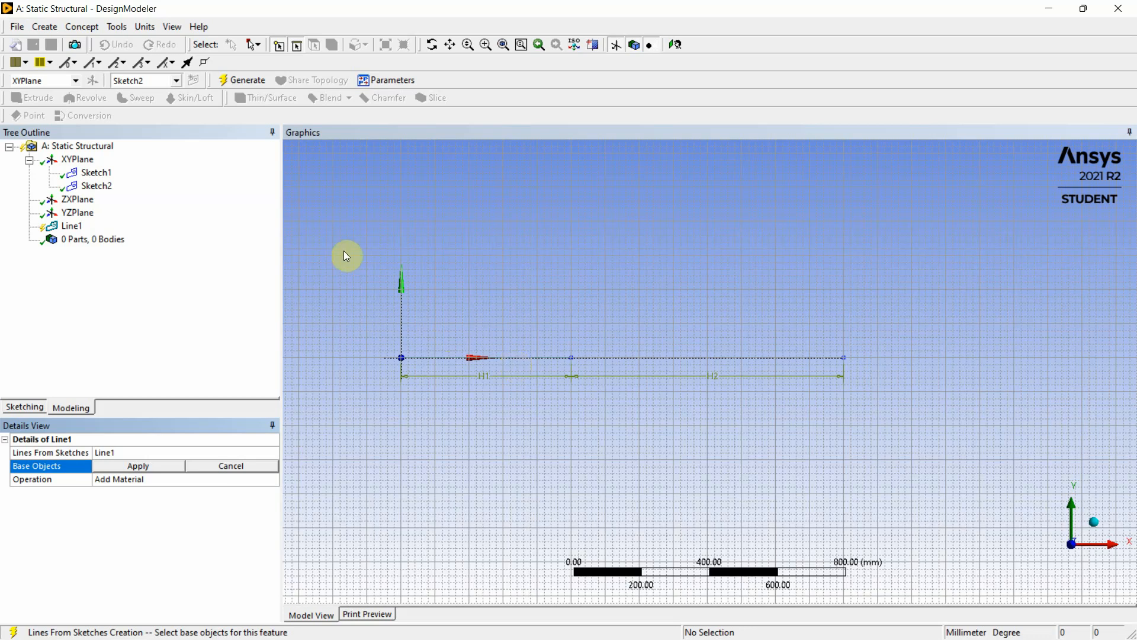
click(177, 82)
click(177, 92)
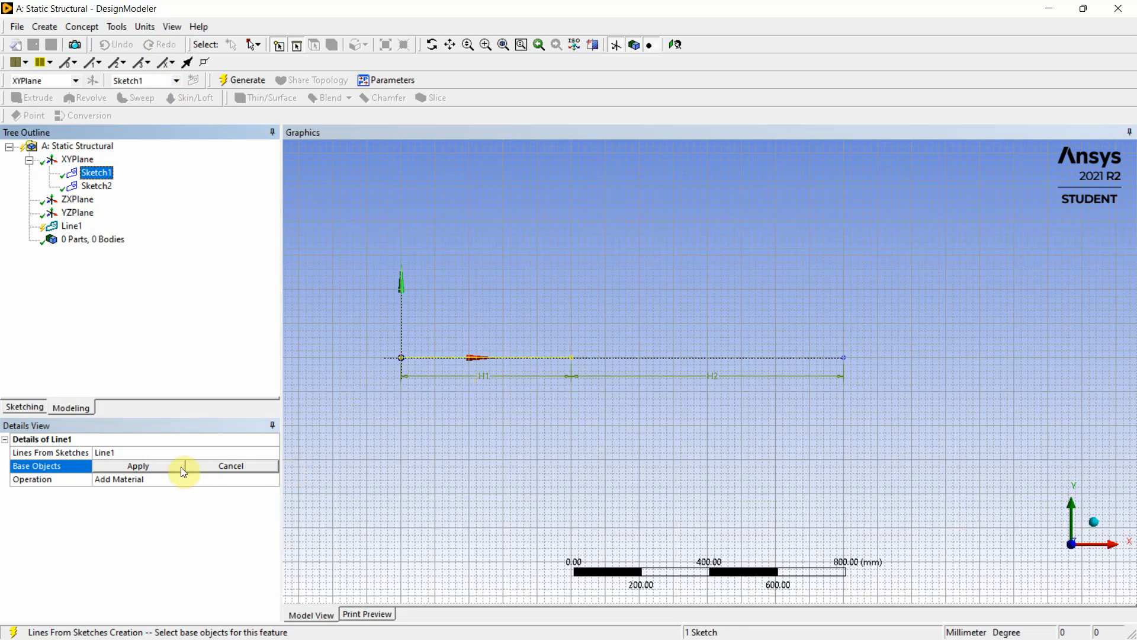
click(141, 467)
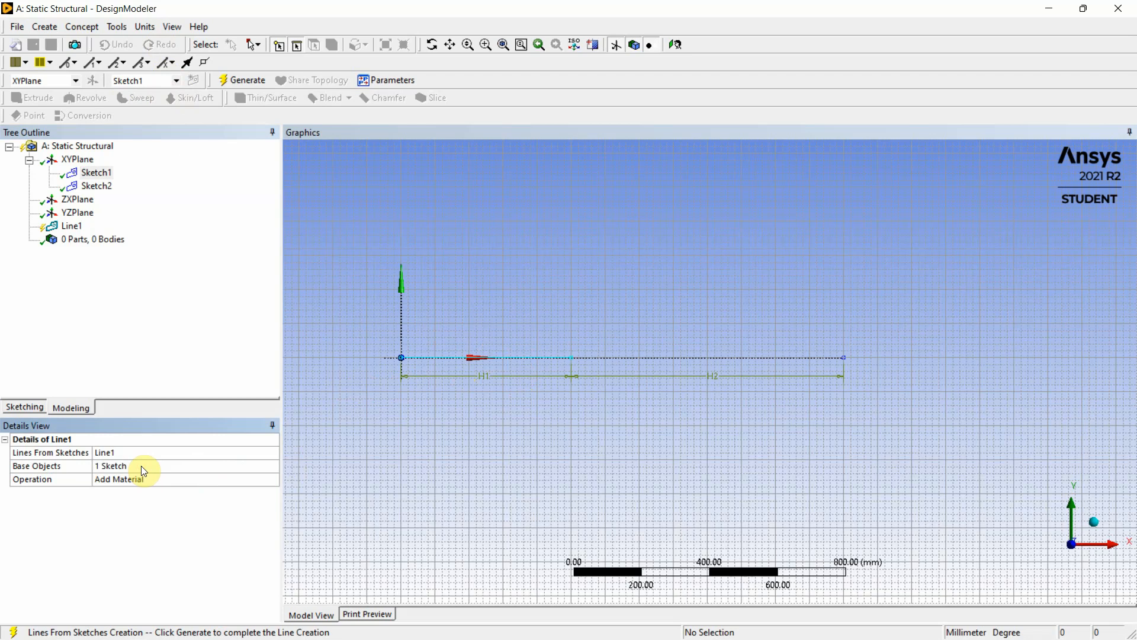
click(72, 227)
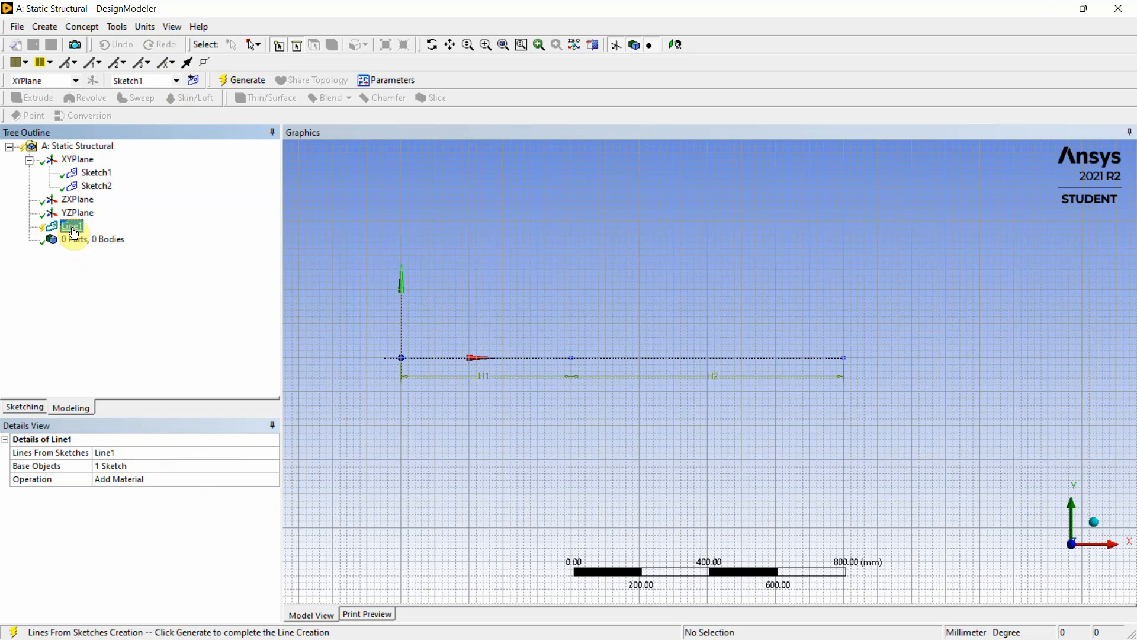
right_click(74, 233)
click(92, 252)
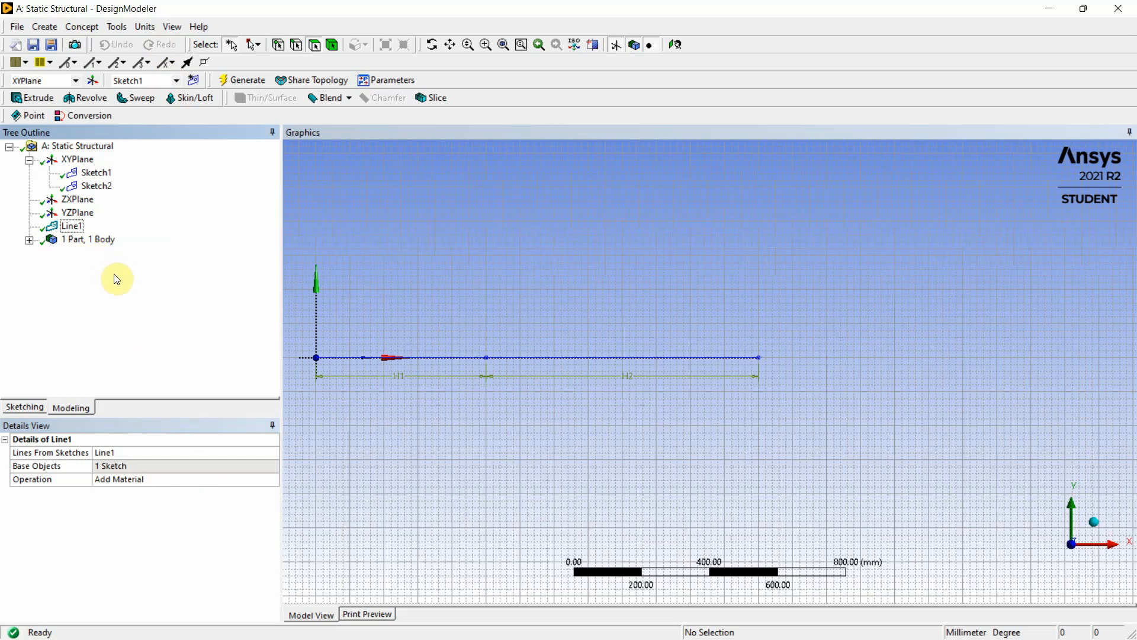
click(652, 357)
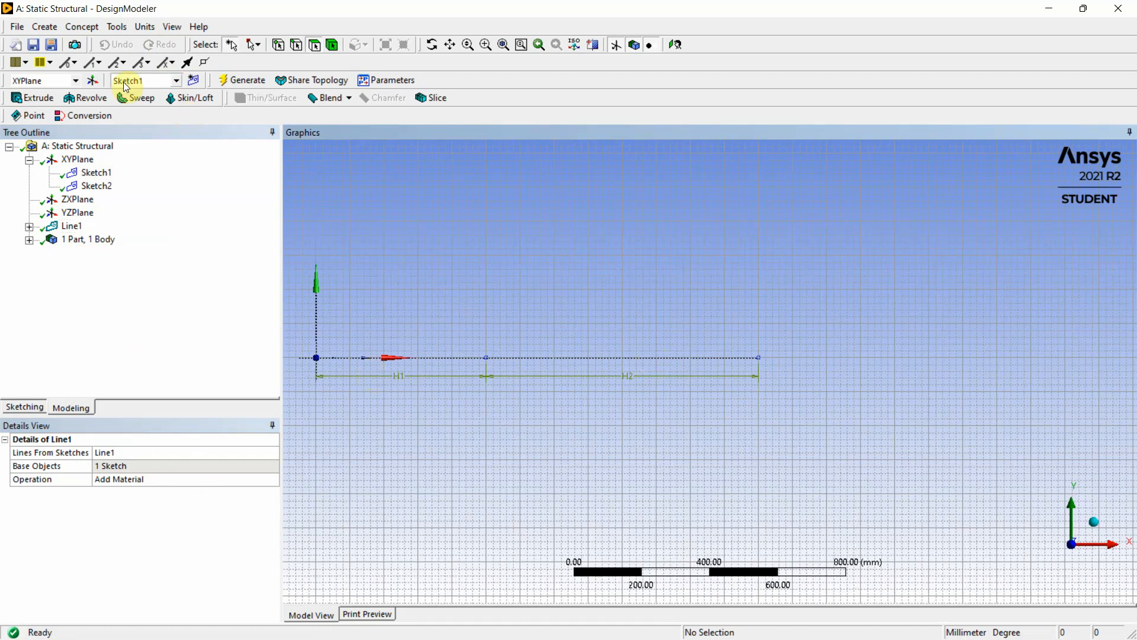
Step: Start a second Lines From Sketches feature and apply Sketch2 as its base object
click(175, 81)
click(148, 104)
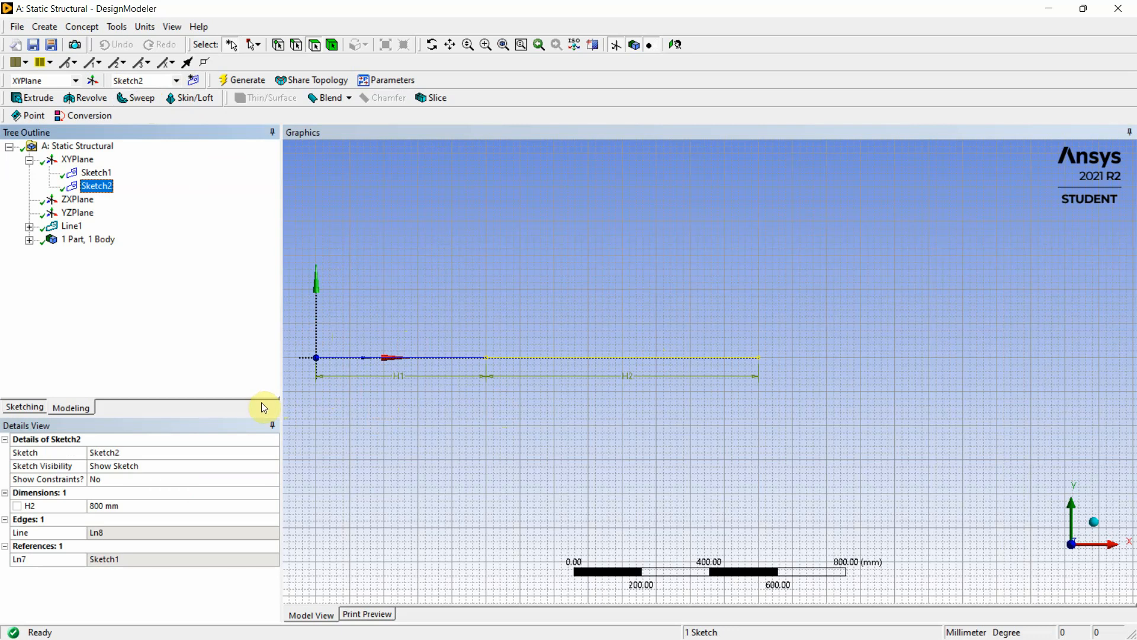
click(80, 28)
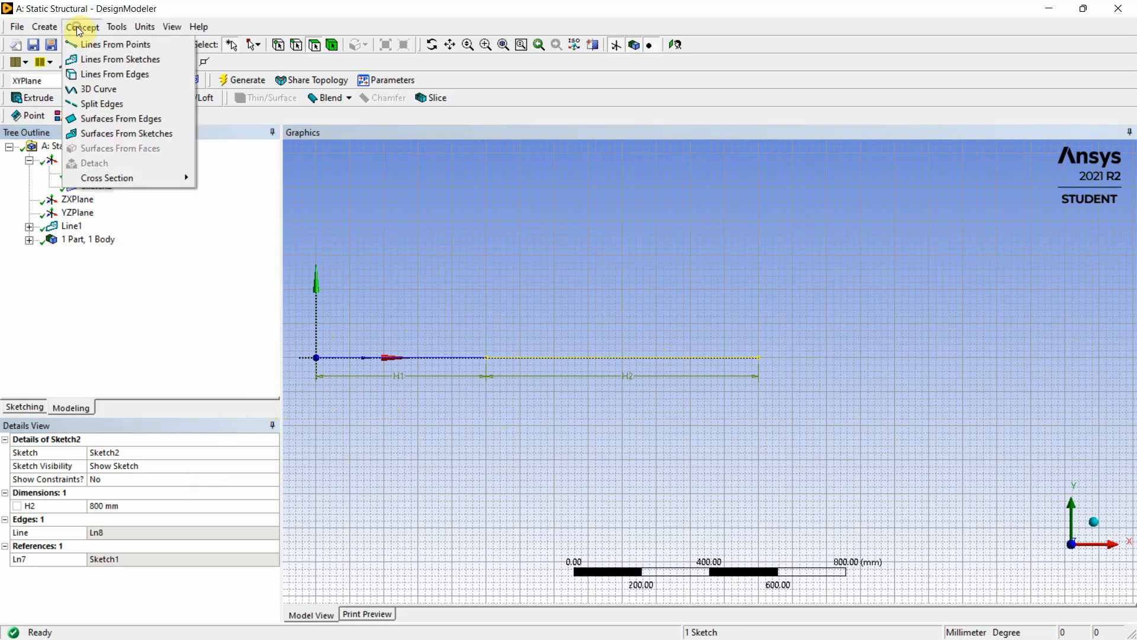
click(83, 57)
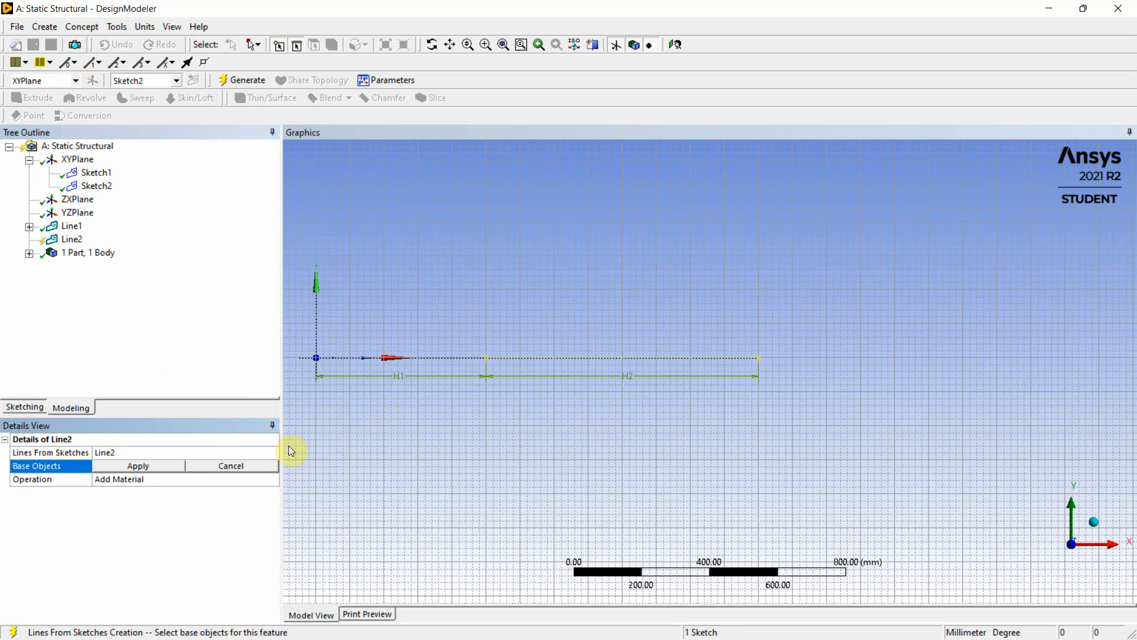
click(144, 468)
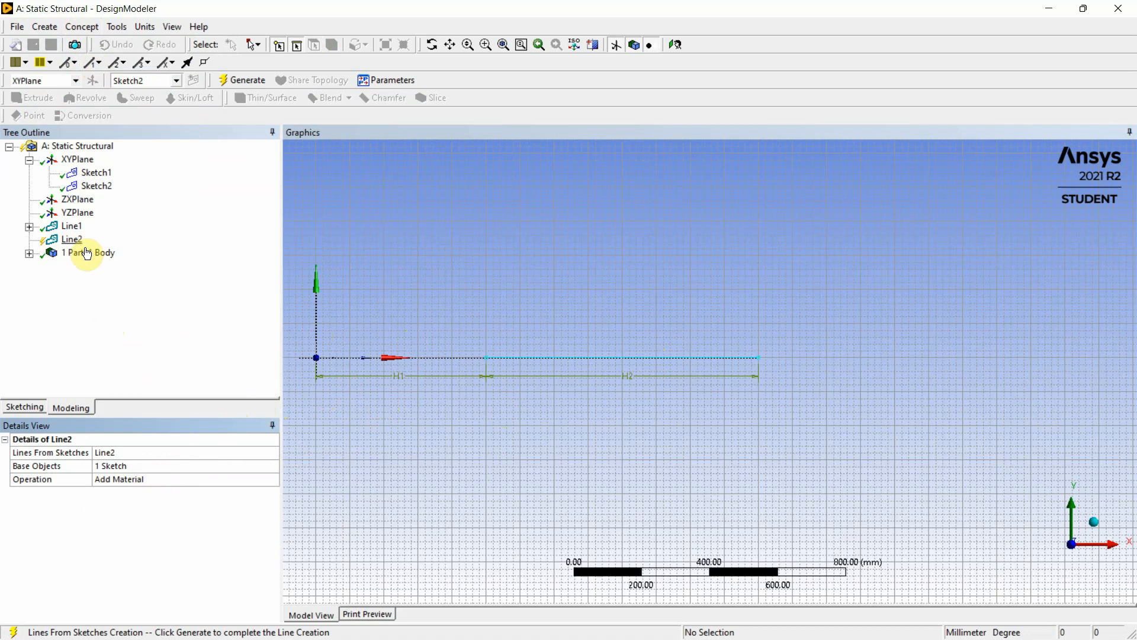
Step: Set the second line feature's operation to Add Frozen, generate it, and expand the list of parts and bodies
click(138, 479)
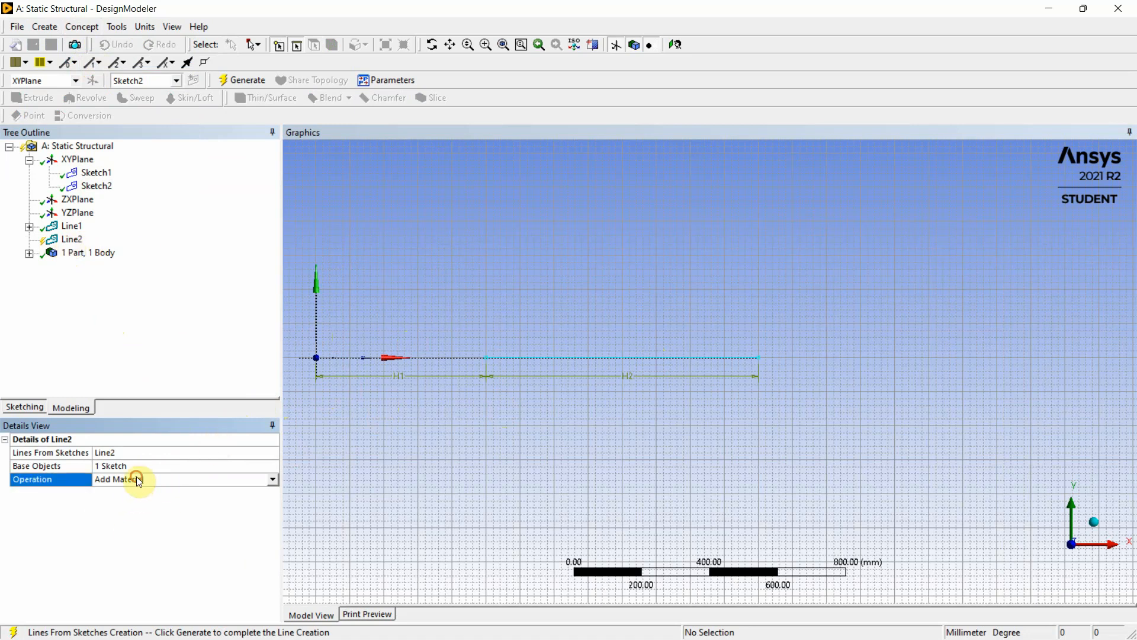
click(273, 481)
click(170, 496)
click(71, 243)
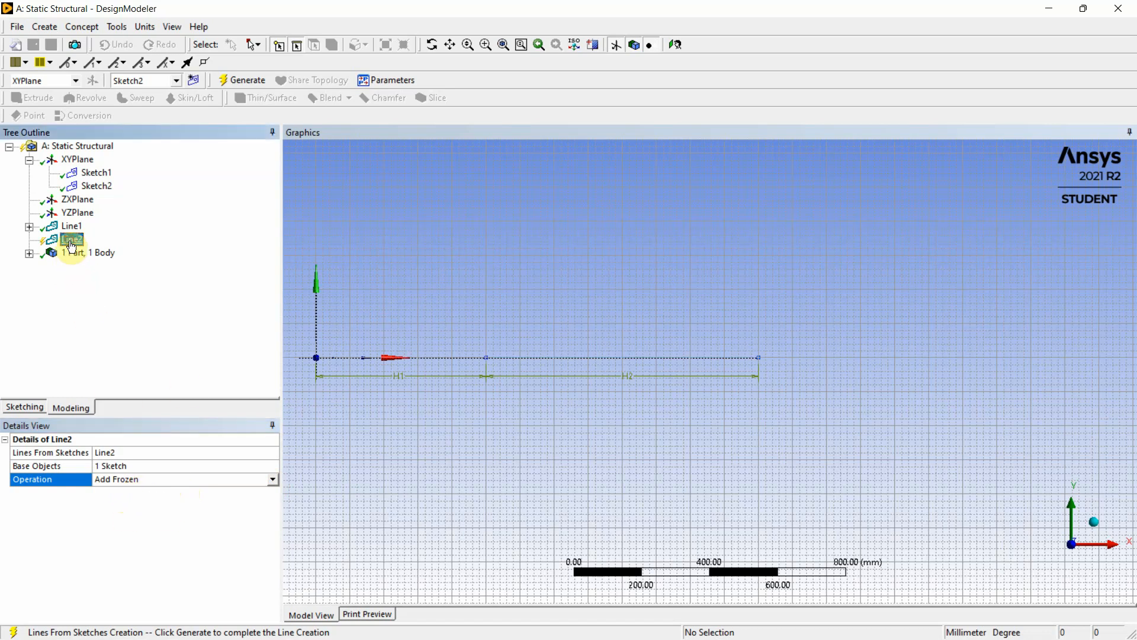
right_click(71, 245)
click(99, 266)
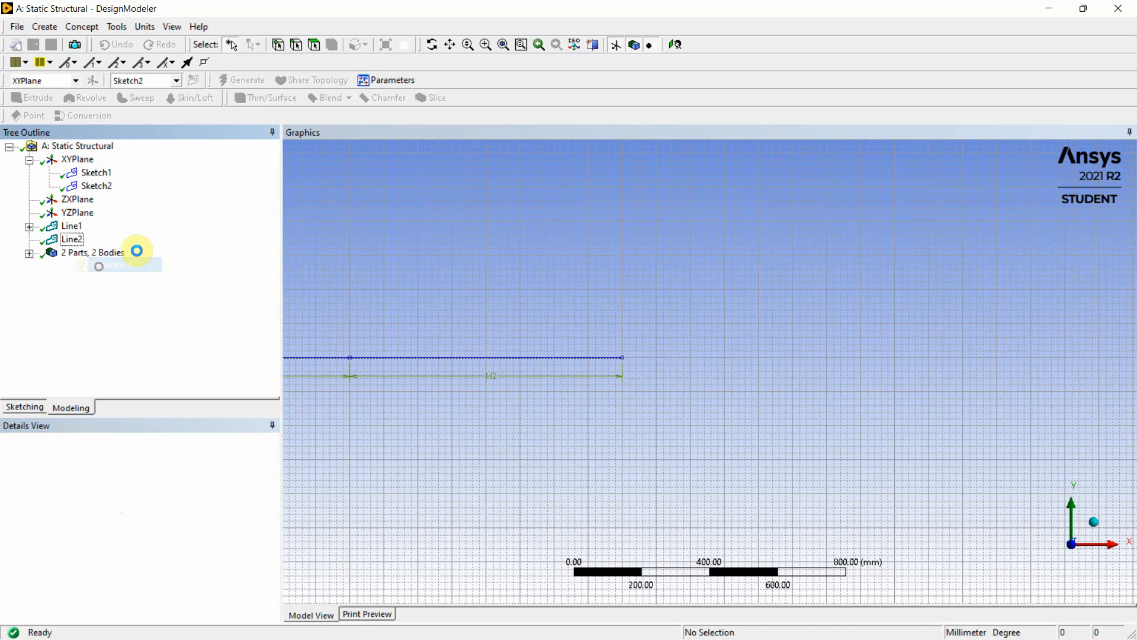
scroll(513, 318, down, 2)
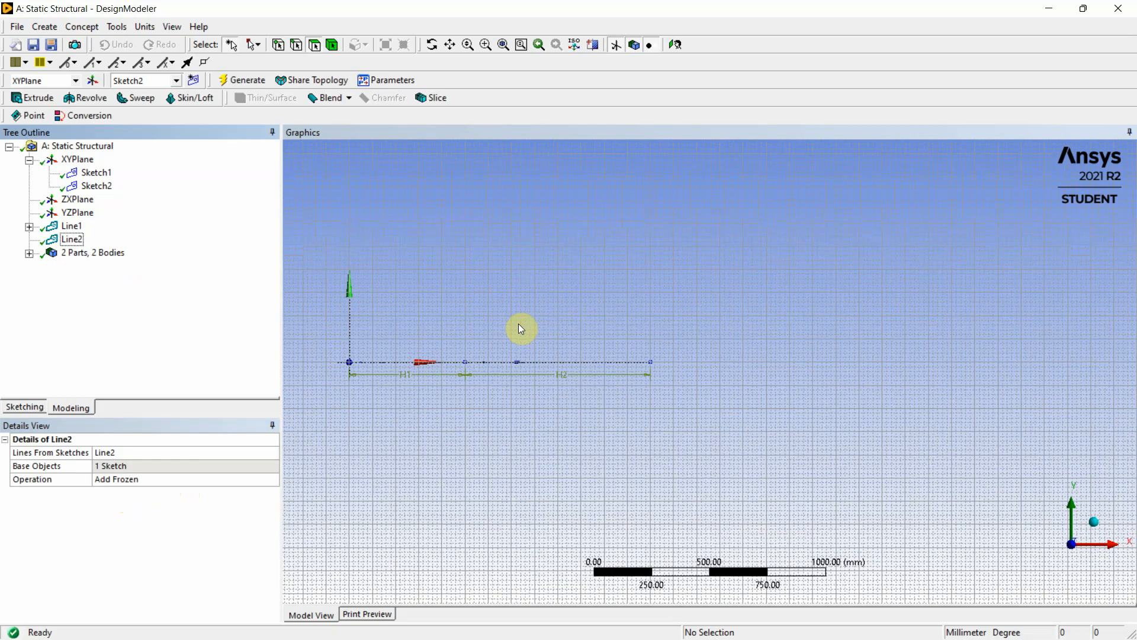
click(29, 253)
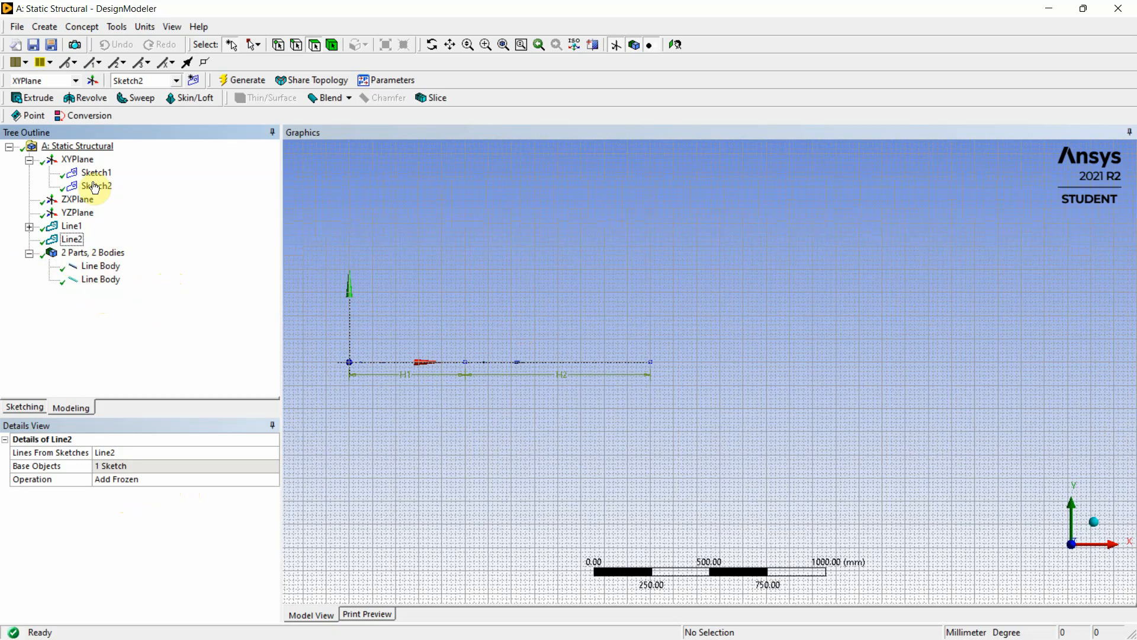
Step: Switch to LECTURE-1.pdf and handwrite A1 = 2400 mm² = 60 mm × 40 mm in the blank area beside the bar figure
click(82, 27)
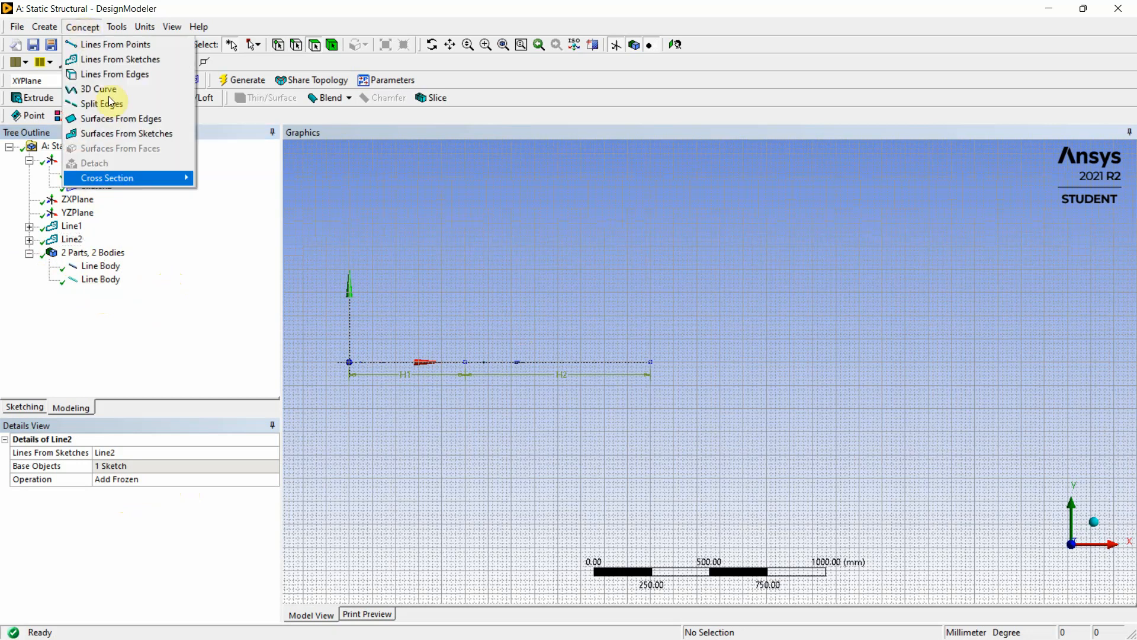
mouse_move(126, 180)
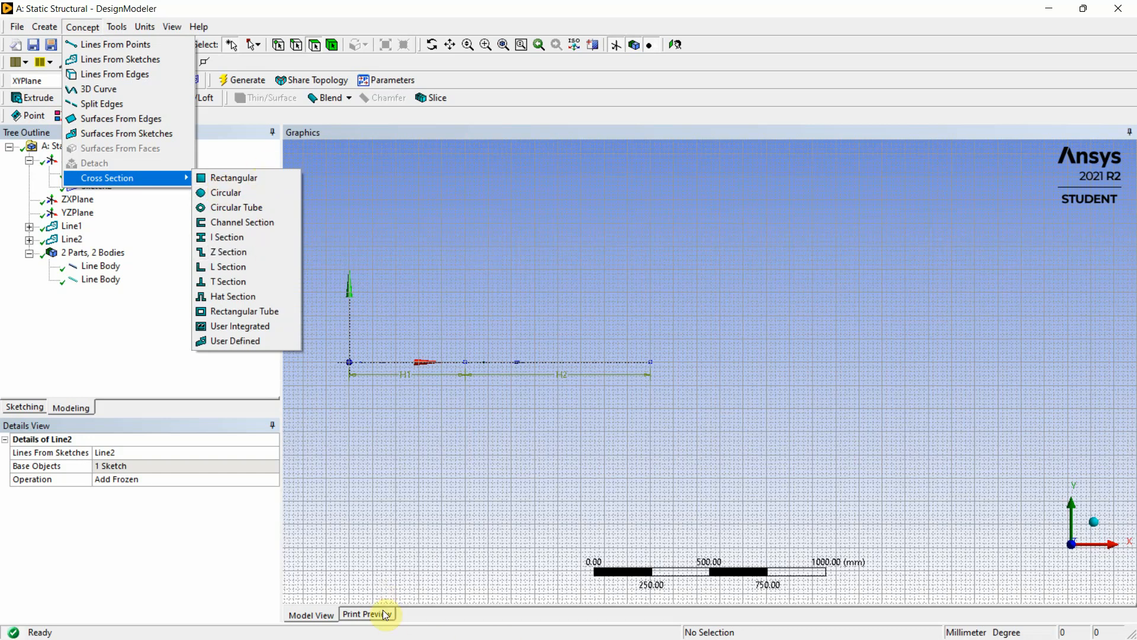
mouse_move(358, 631)
click(516, 627)
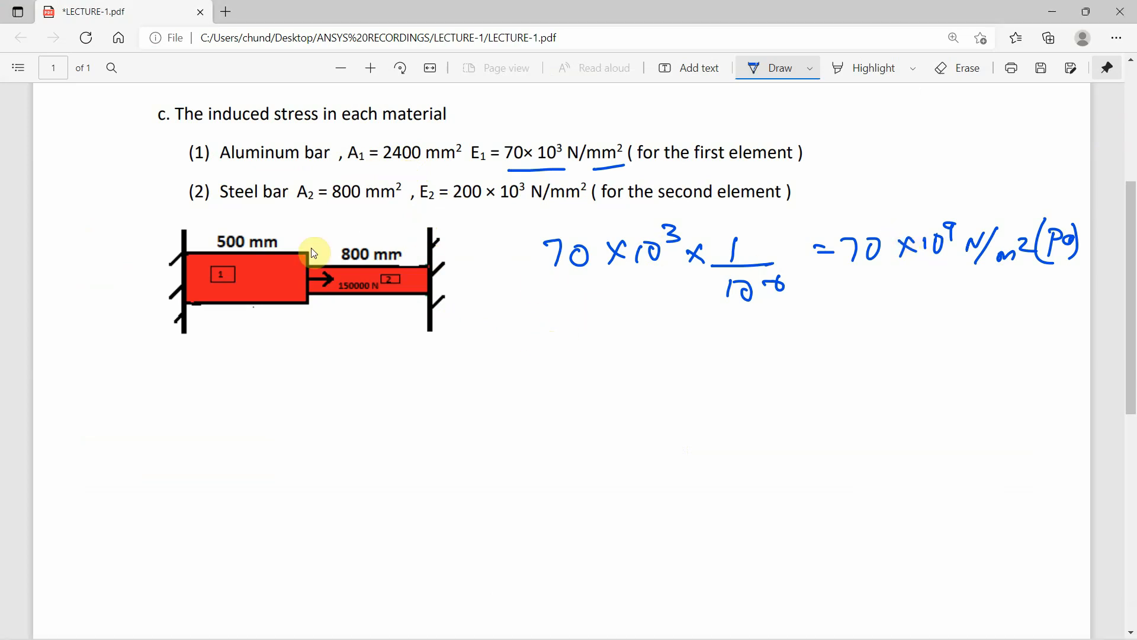
mouse_move(618, 394)
mouse_down()
mouse_move(638, 384)
mouse_move(650, 400)
mouse_move(678, 381)
mouse_up()
drag(665, 389, 709, 386)
drag(716, 374, 817, 383)
drag(821, 374, 841, 372)
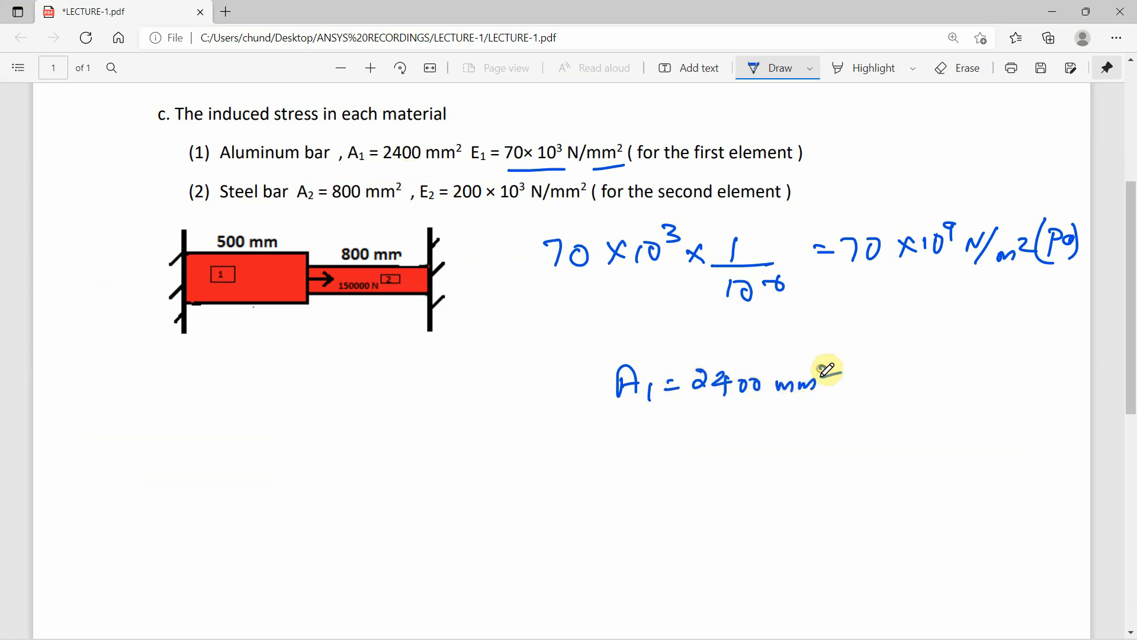
drag(686, 449, 699, 448)
mouse_move(686, 457)
mouse_down()
mouse_move(828, 439)
mouse_move(907, 451)
mouse_up()
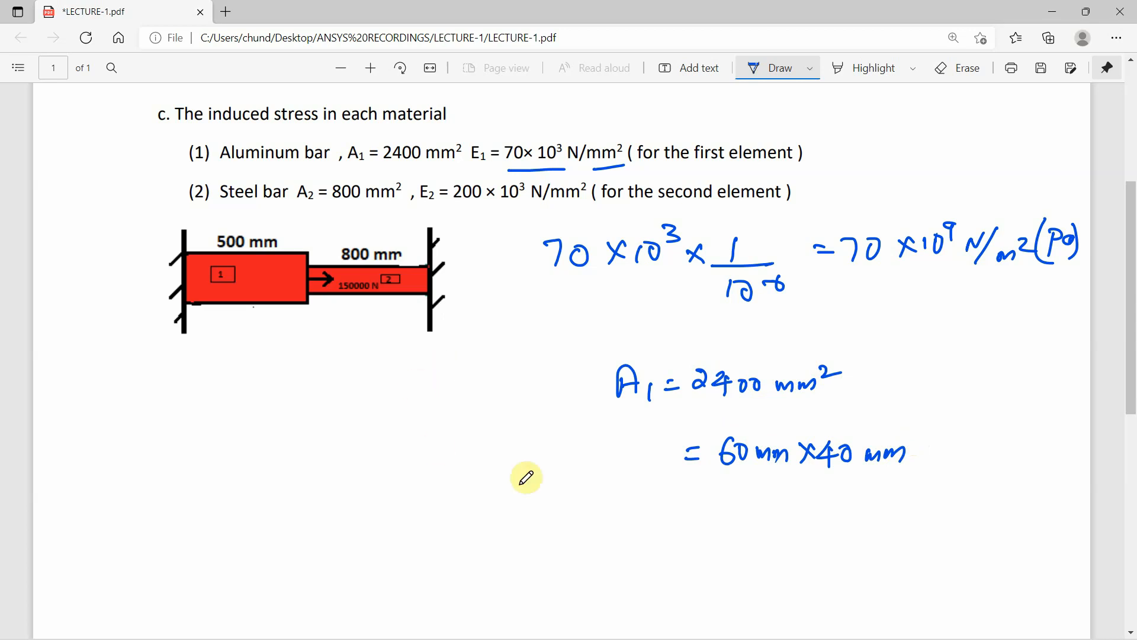
Step: Handwrite A2 = 800 mm² = 20 × 40 mm below the A1 note and underline the 20 × 40 dimensions
mouse_move(637, 503)
mouse_down()
mouse_move(666, 525)
mouse_move(695, 514)
mouse_up()
mouse_move(684, 522)
mouse_down()
mouse_move(734, 500)
mouse_move(756, 518)
mouse_move(819, 507)
mouse_move(874, 515)
mouse_up()
drag(862, 524, 876, 523)
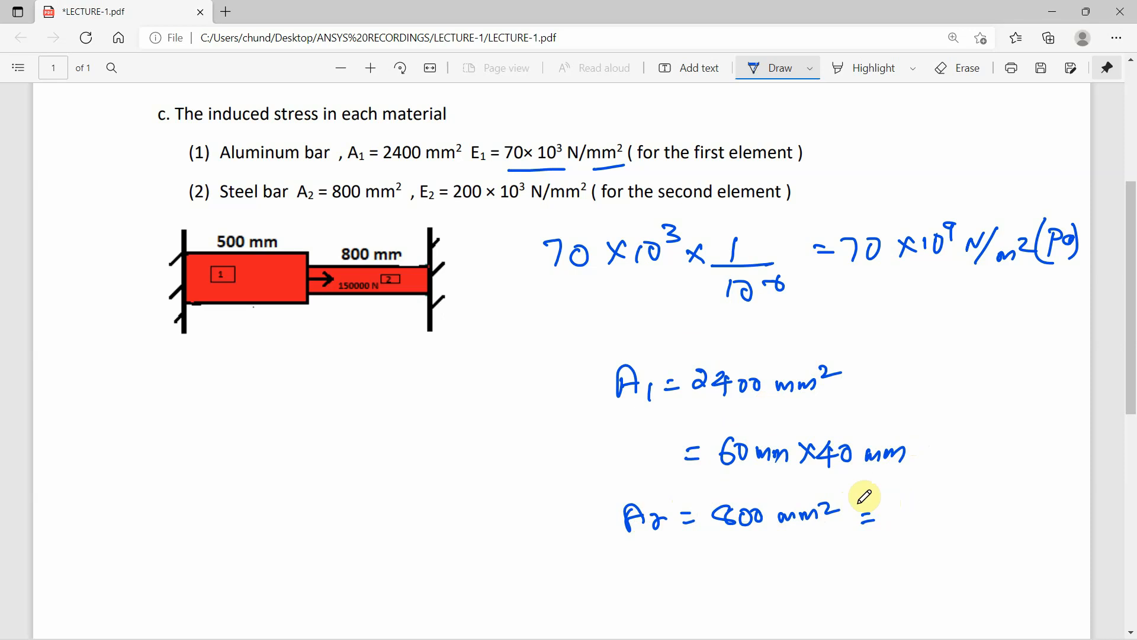
mouse_move(931, 499)
mouse_down()
mouse_move(947, 514)
mouse_move(932, 515)
mouse_move(1022, 502)
mouse_up()
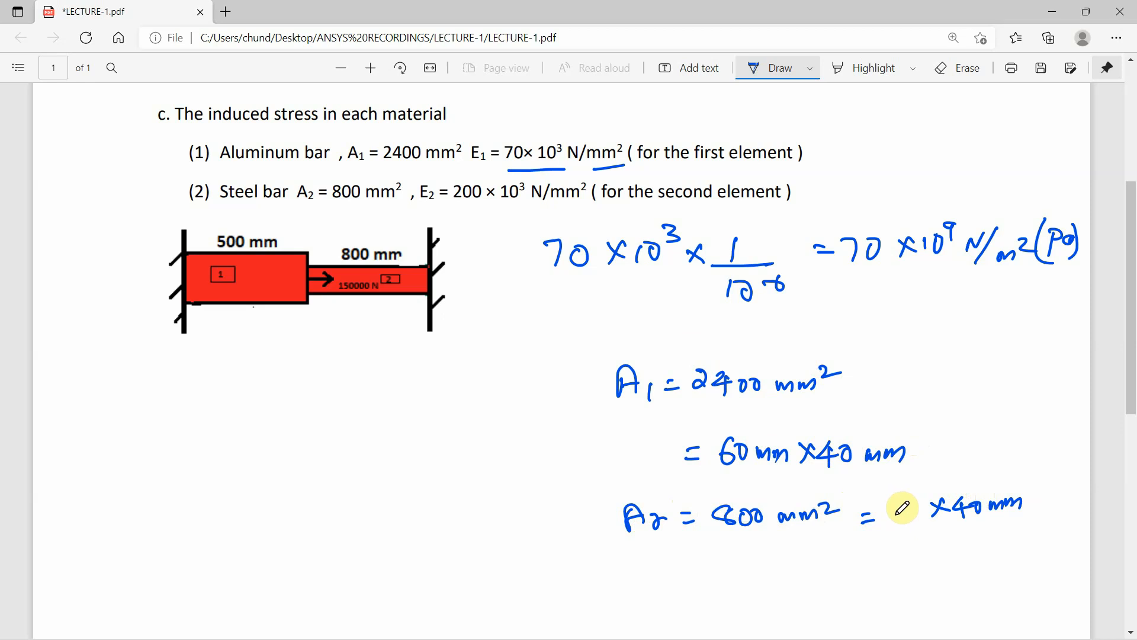
mouse_move(896, 503)
mouse_down()
mouse_move(909, 520)
mouse_move(922, 505)
mouse_up()
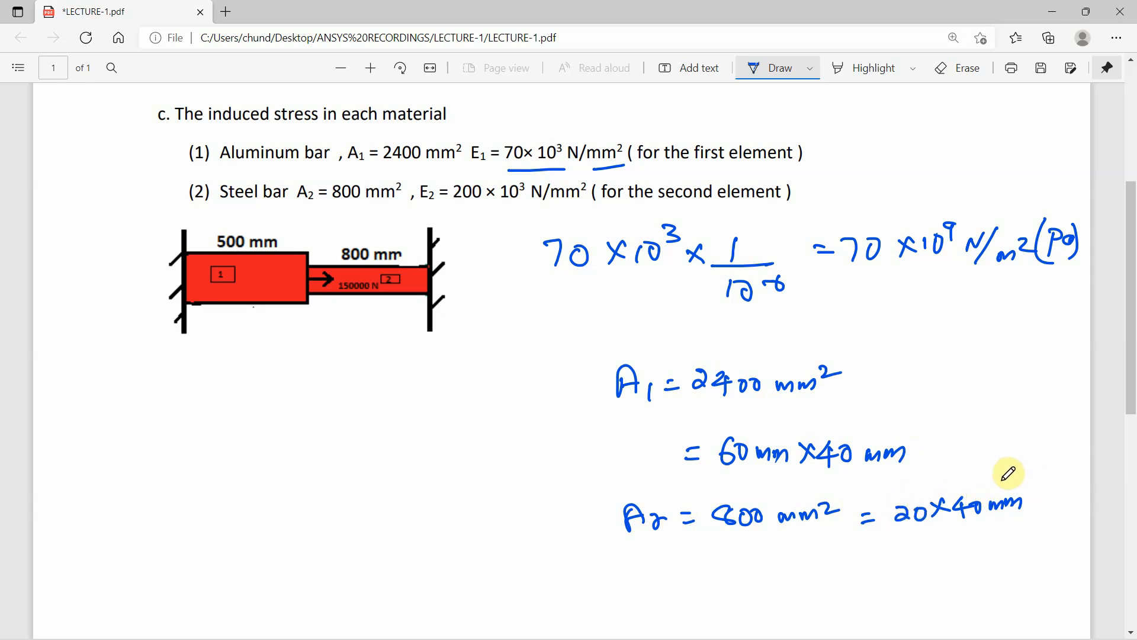
drag(891, 538, 967, 527)
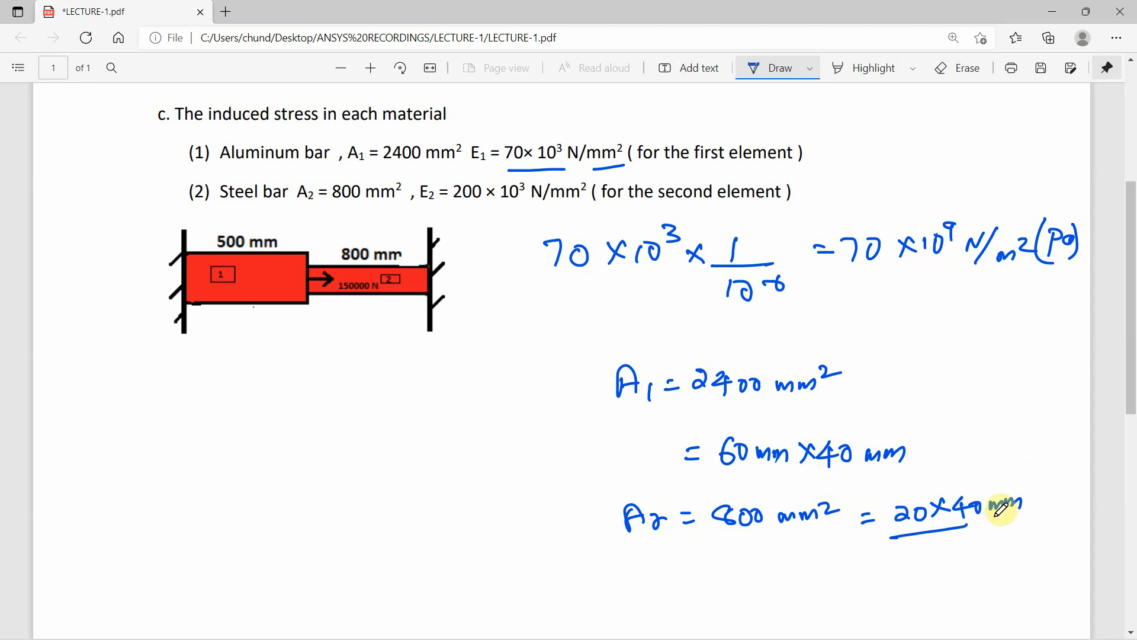
Step: Switch back to DesignModeler and add a rectangular cross section with B set to 60 mm and H to 40 mm
key(alt+Tab)
click(83, 26)
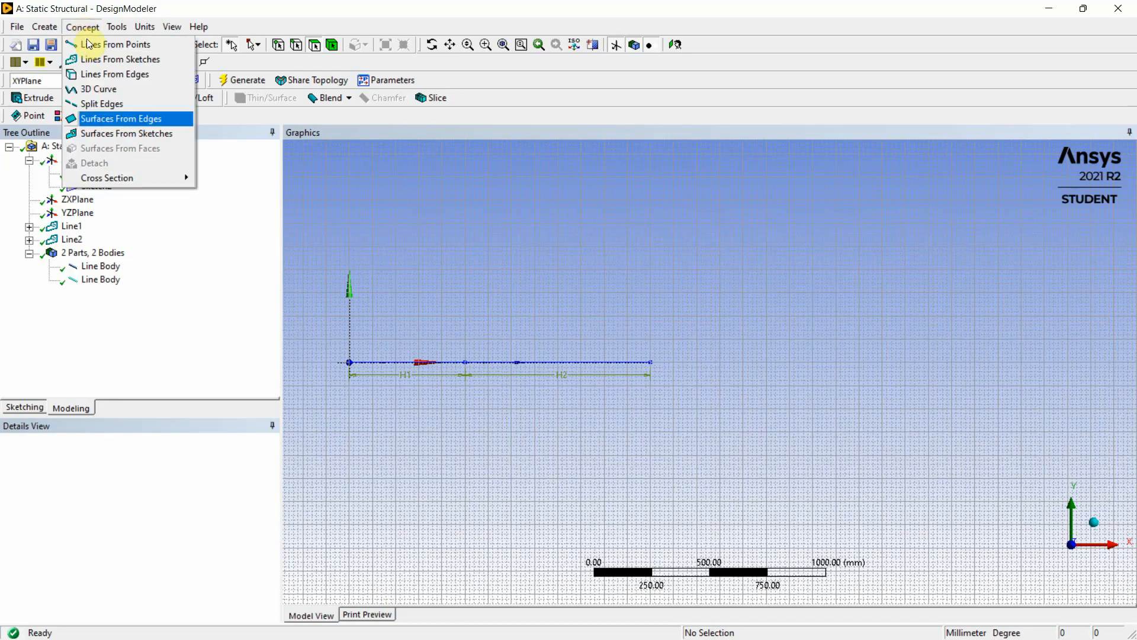
mouse_move(132, 176)
click(225, 177)
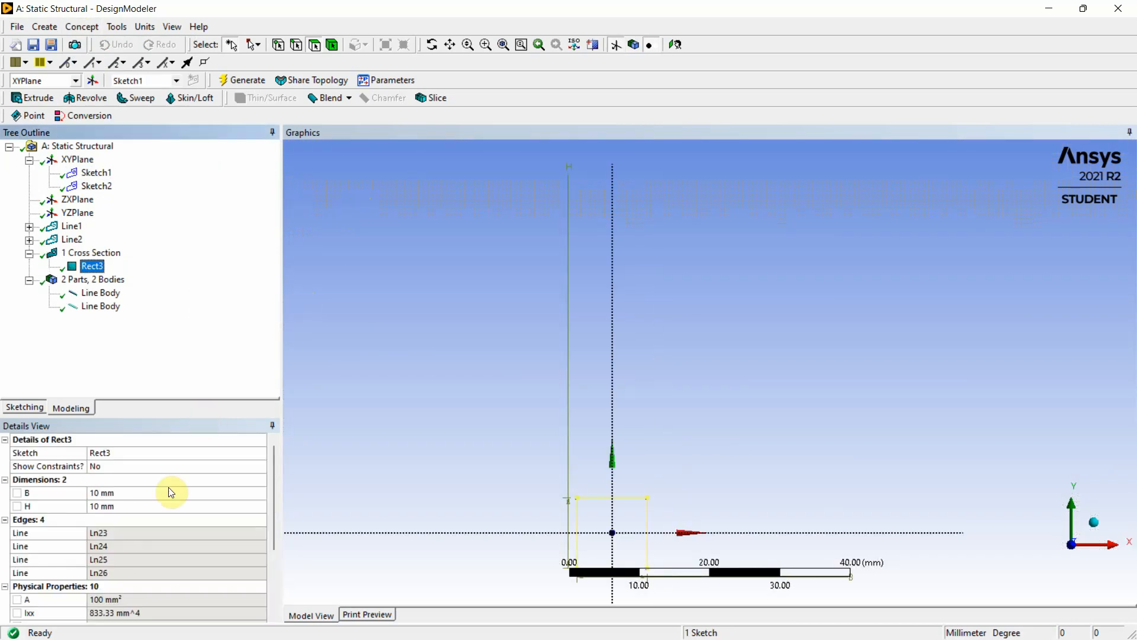
click(101, 495)
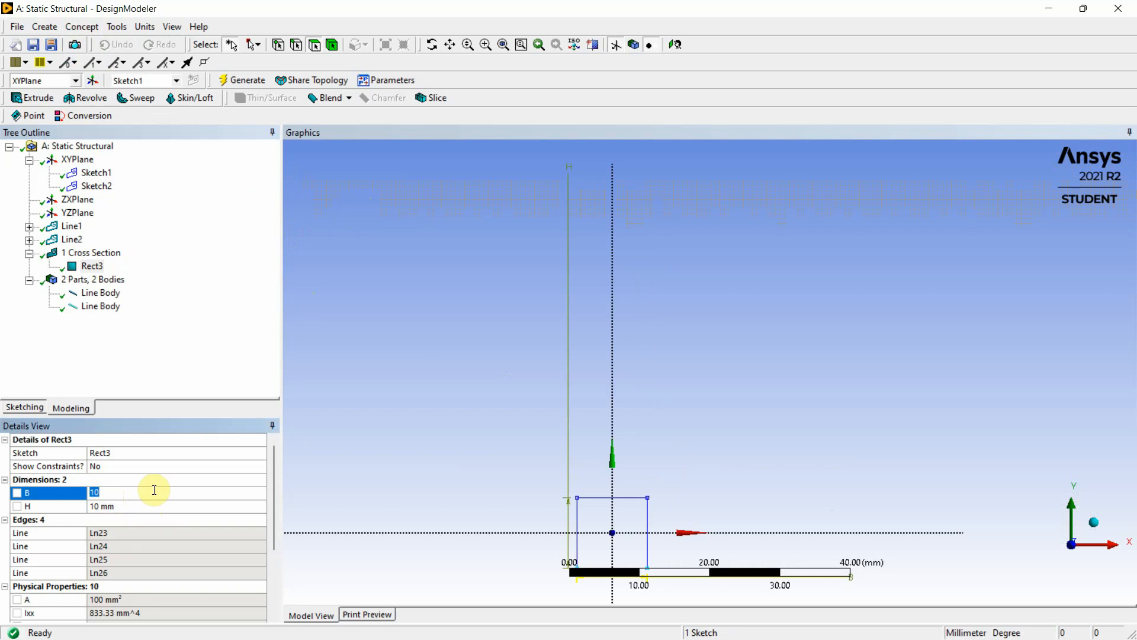
text(60)
click(102, 509)
click(131, 506)
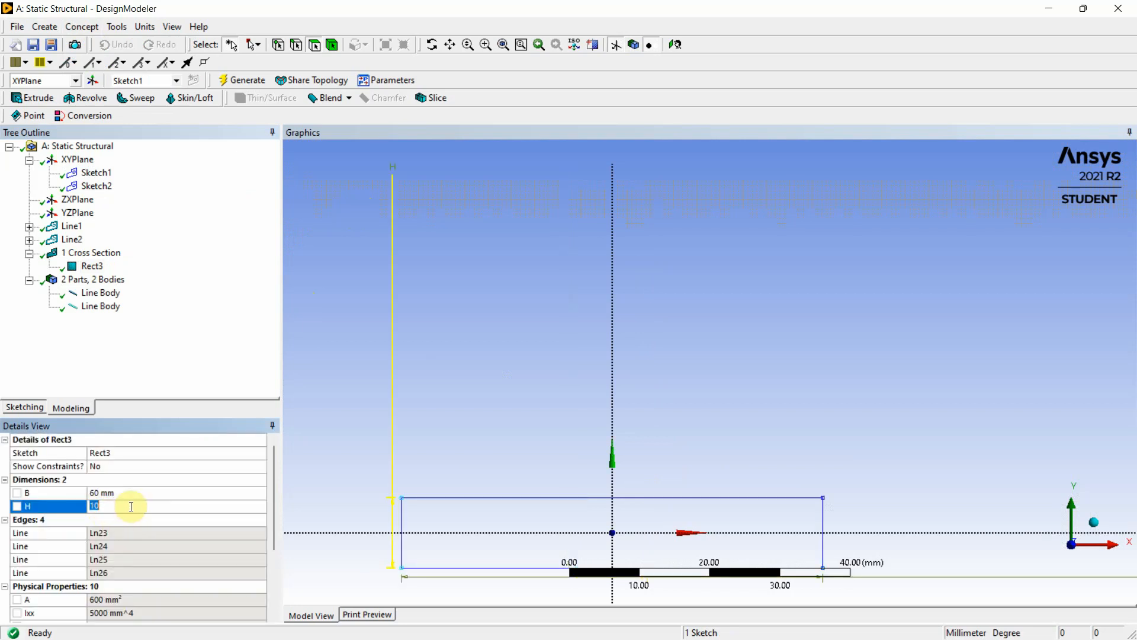
text(40)
click(421, 389)
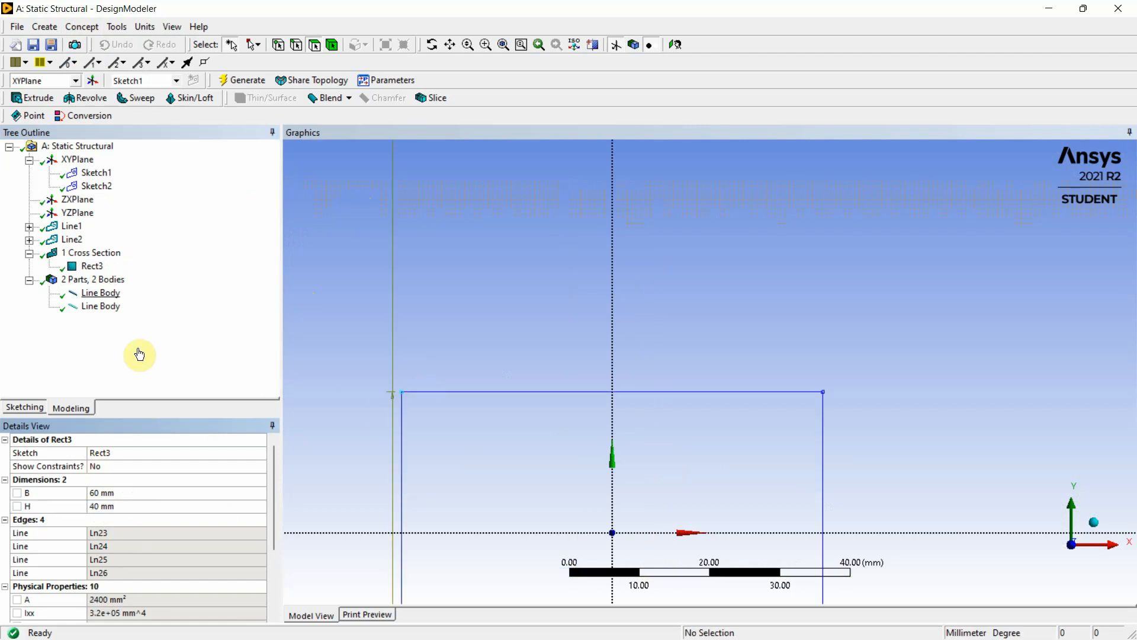
Step: Rename the 60 × 40 mm rectangular cross section as Rect1
click(94, 267)
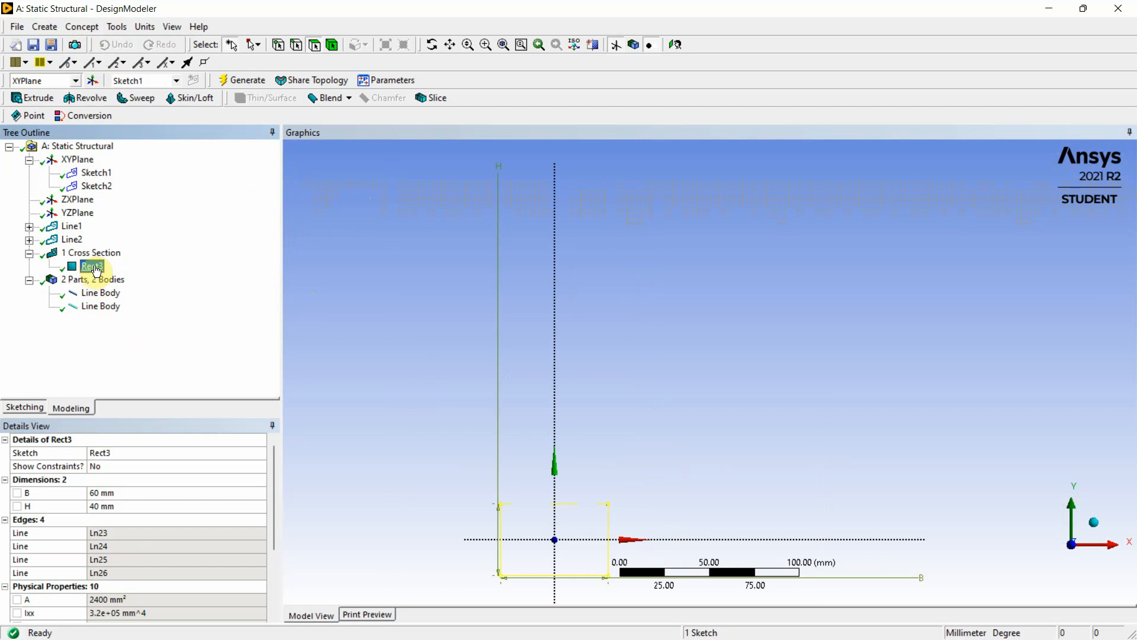
right_click(96, 270)
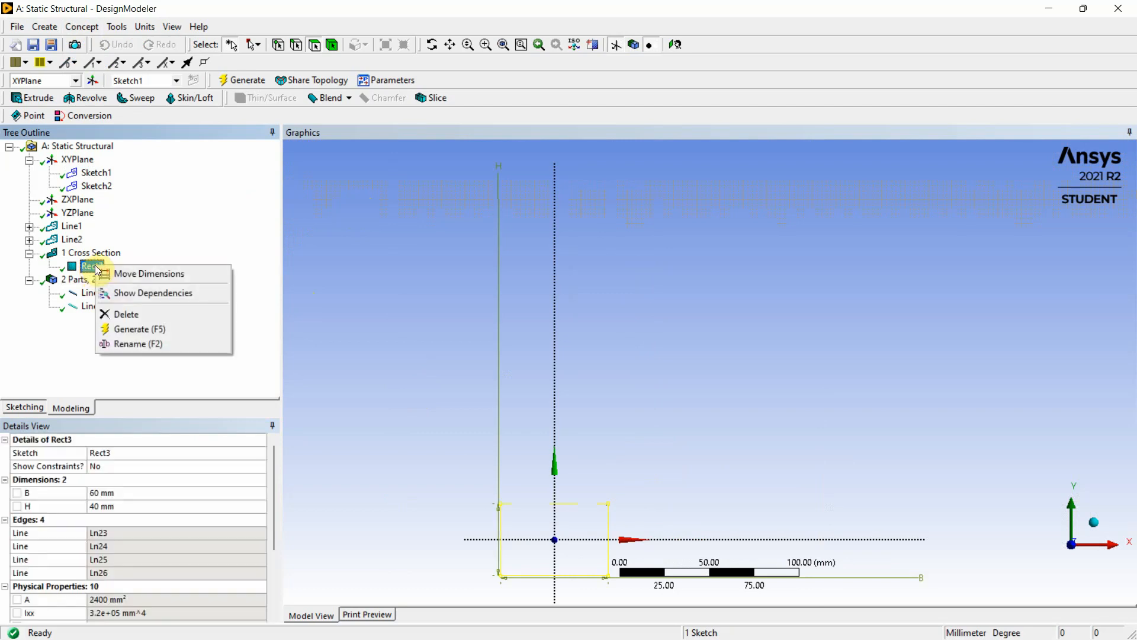
click(138, 343)
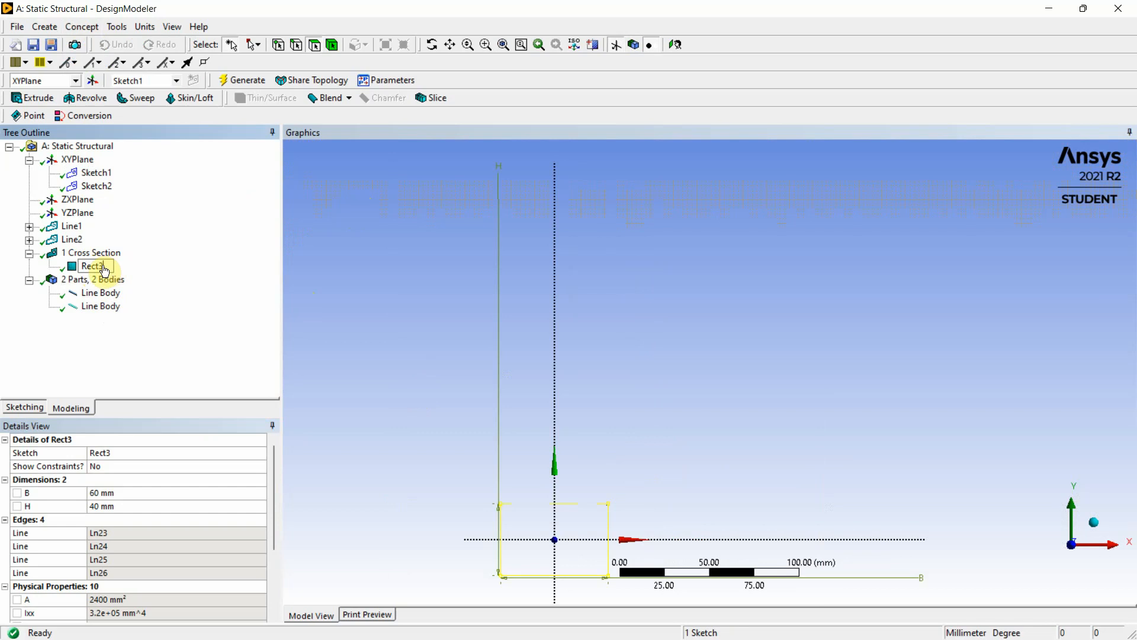
right_click(103, 271)
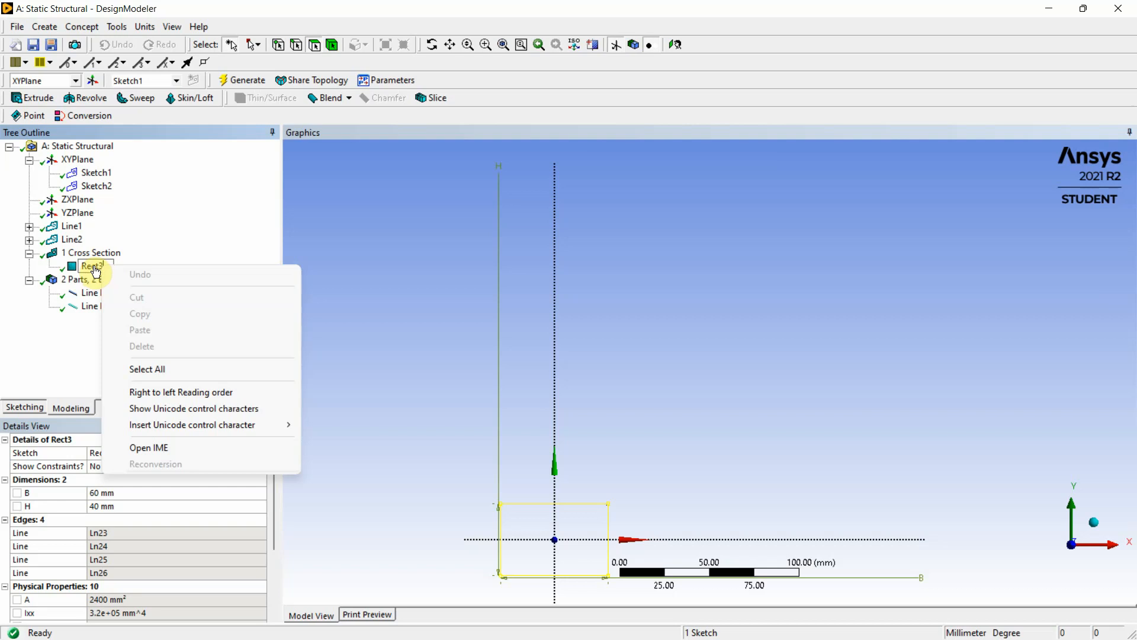
click(96, 272)
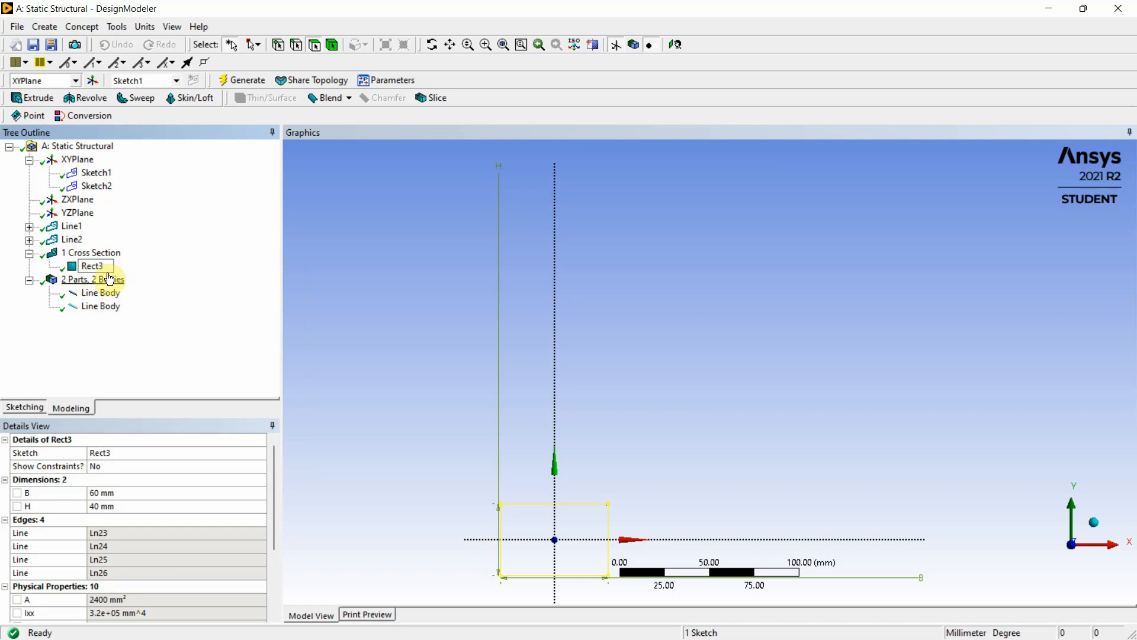
text(1)
key(Return)
click(374, 310)
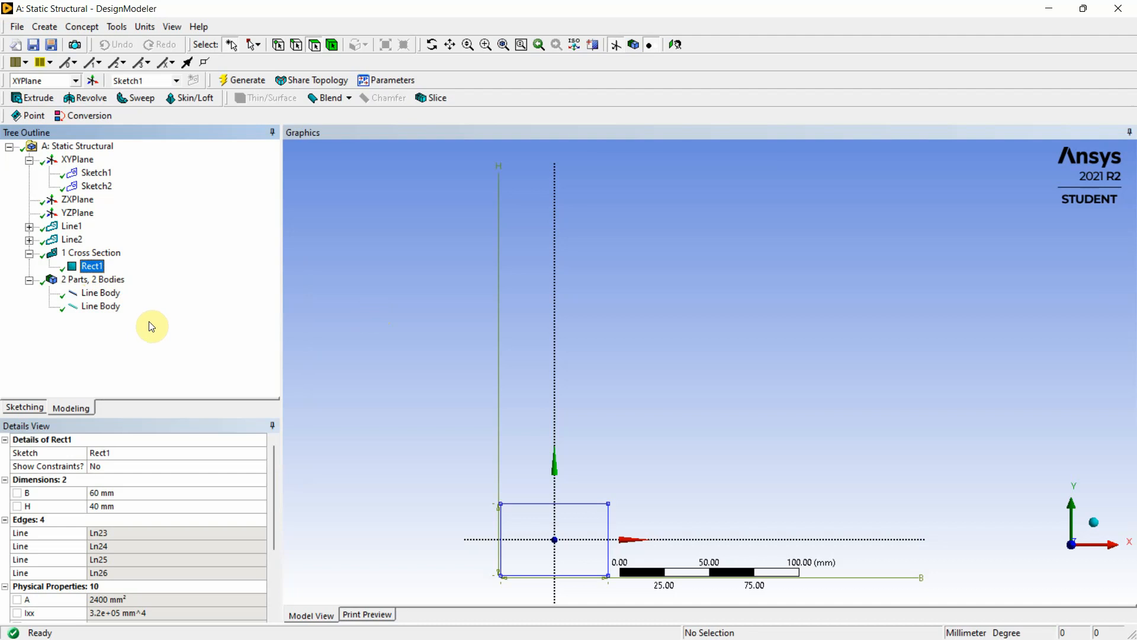
Step: Add a second rectangular cross section and rename it as Rect2
click(81, 27)
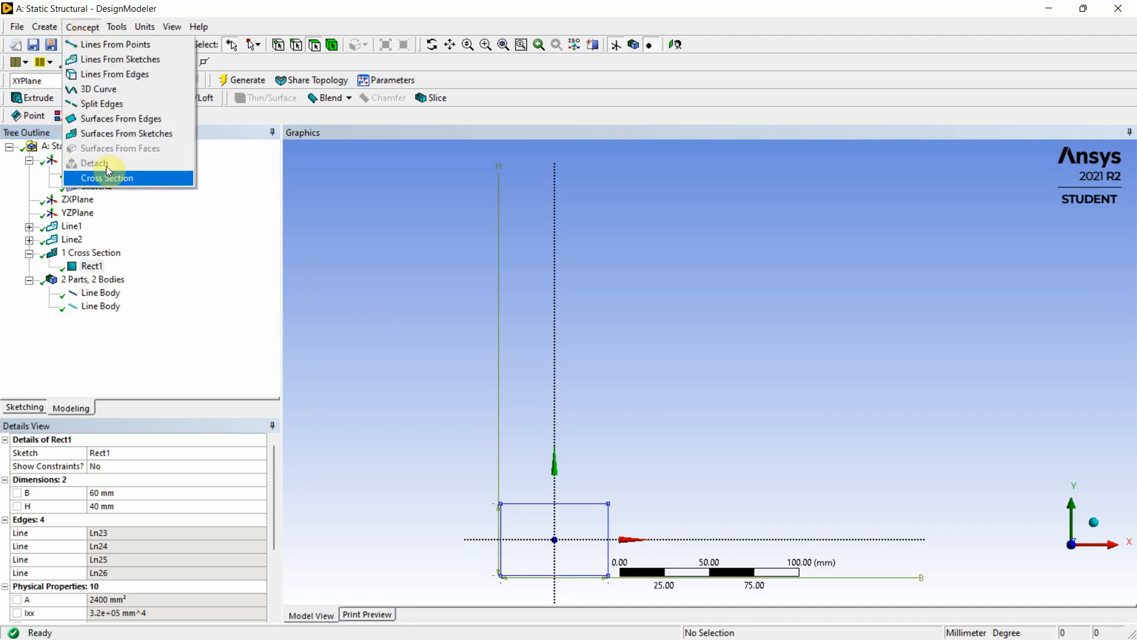
mouse_move(112, 177)
click(207, 175)
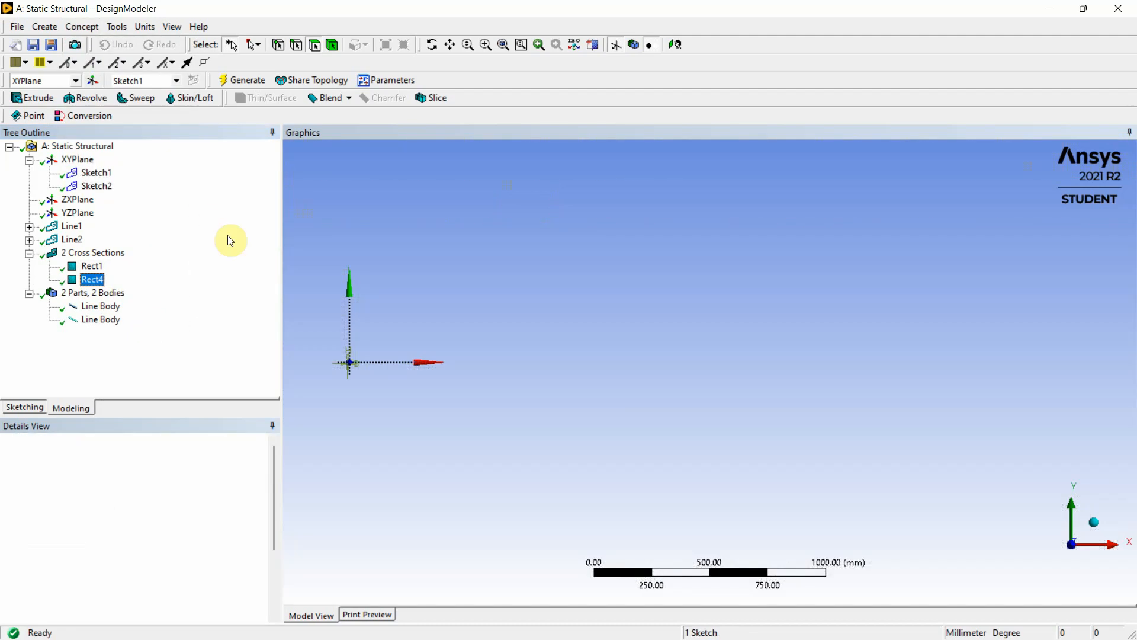
right_click(104, 282)
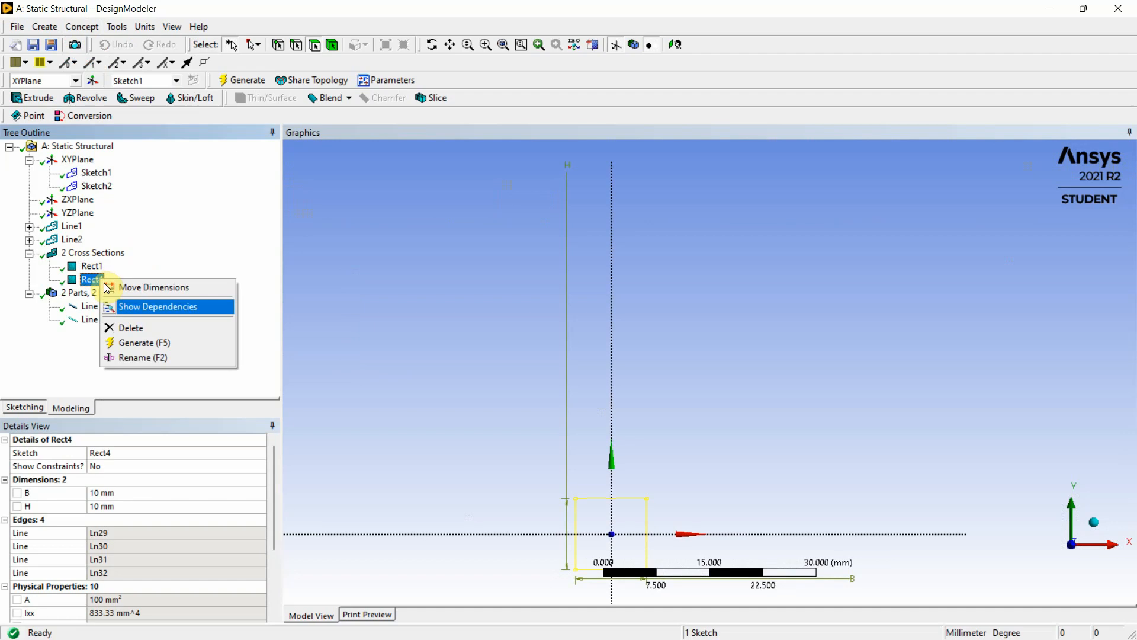
click(137, 356)
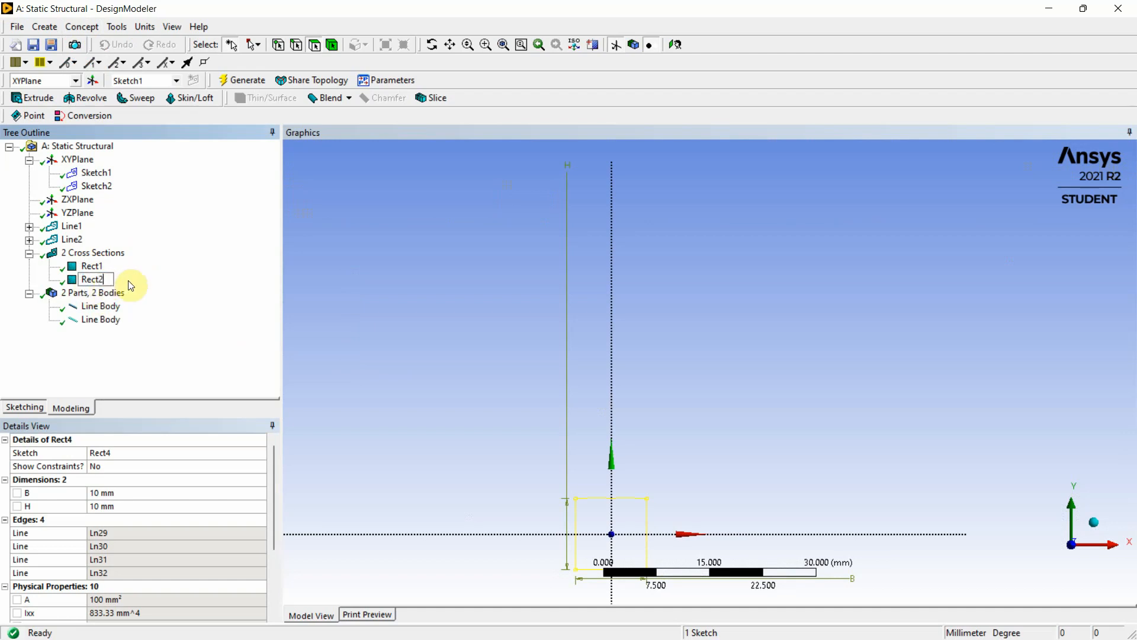
Step: Set the Rect2 cross section's dimensions to B 20 mm and H 40 mm
click(112, 494)
click(113, 494)
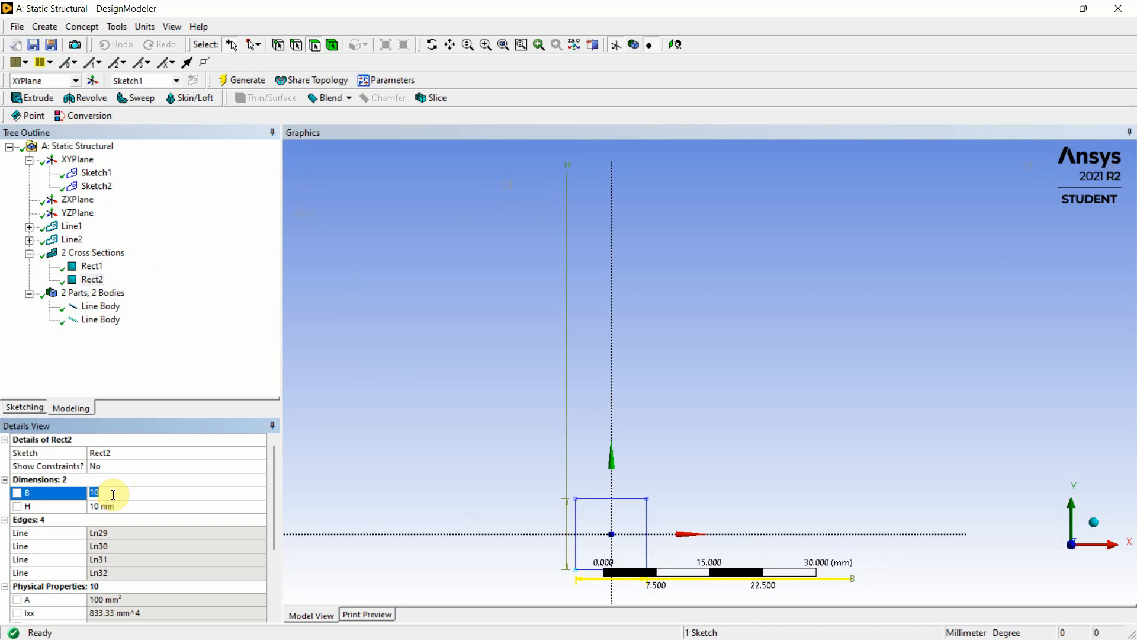
text(2)
click(93, 509)
click(115, 508)
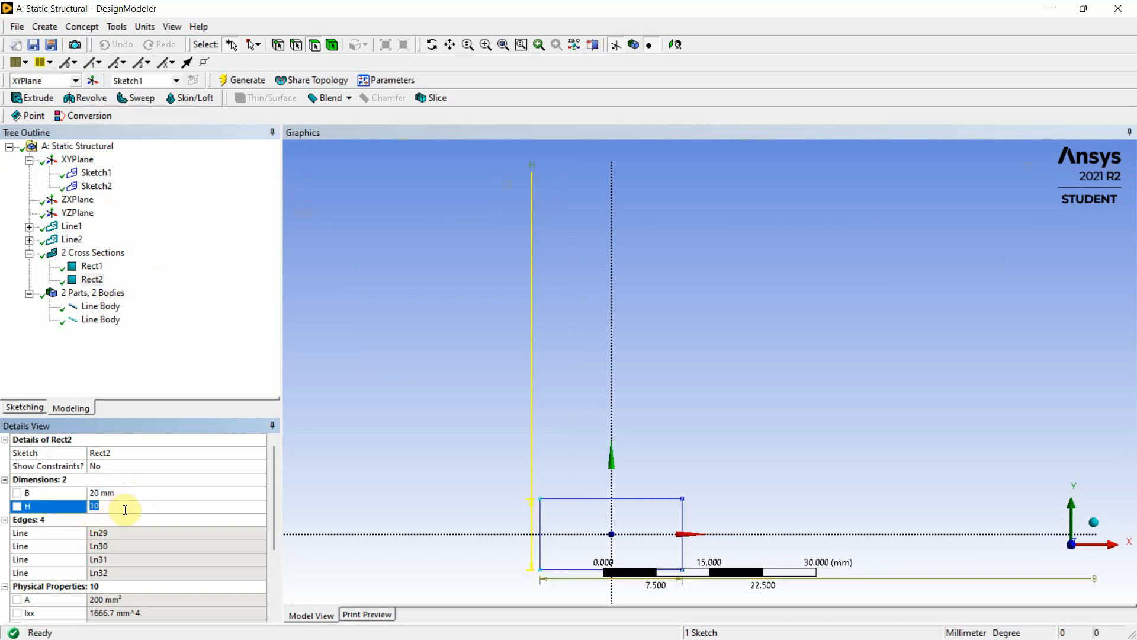
text(40)
click(356, 394)
Step: Consult the bar figure in LECTURE-1.pdf, return to DesignModeler and assign the Rect1 cross section to the first line body
mouse_move(633, 635)
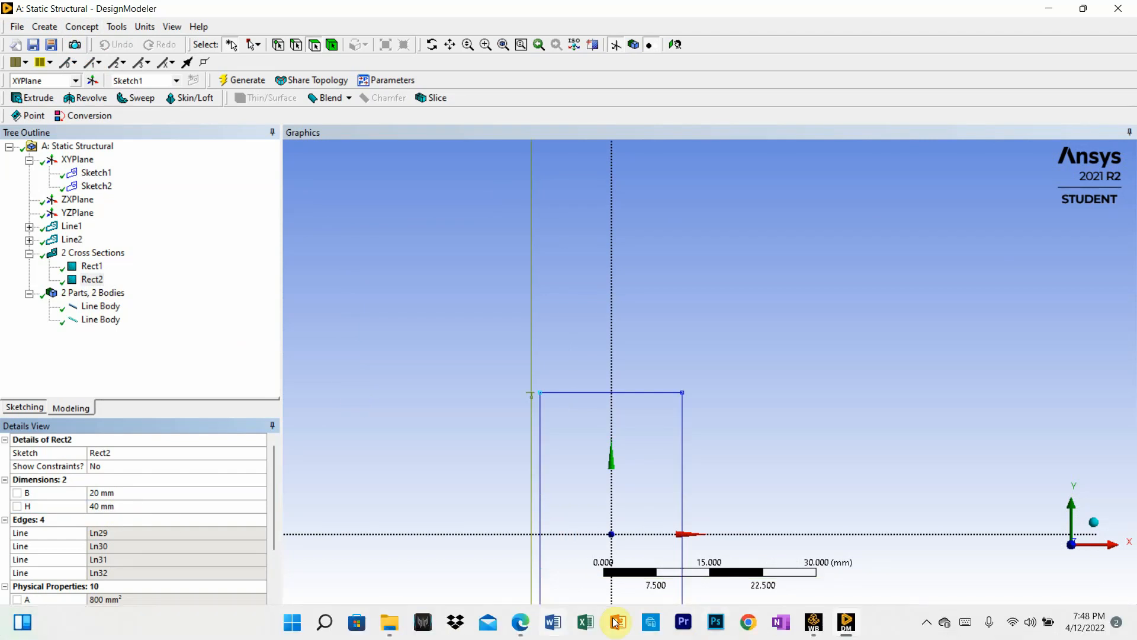
click(528, 631)
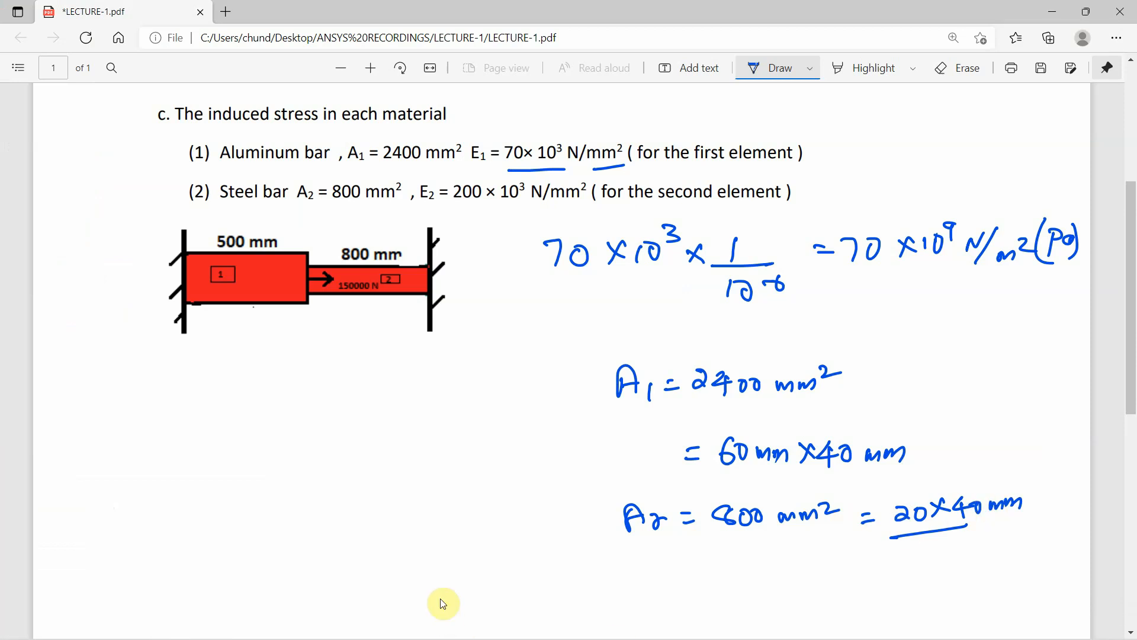
mouse_move(459, 628)
click(527, 631)
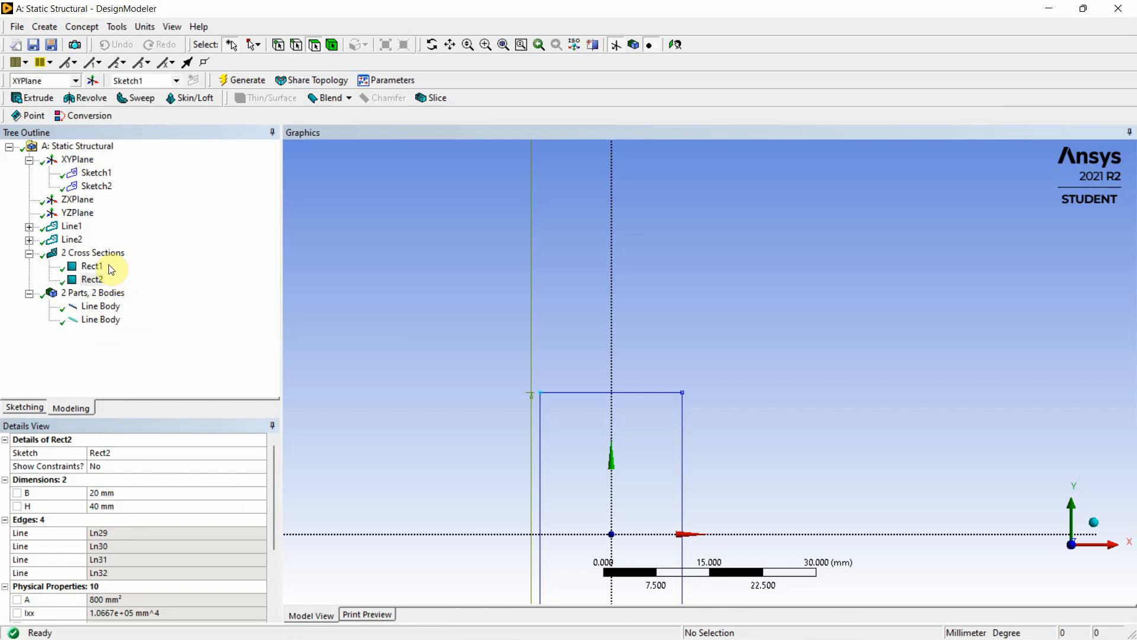
click(100, 306)
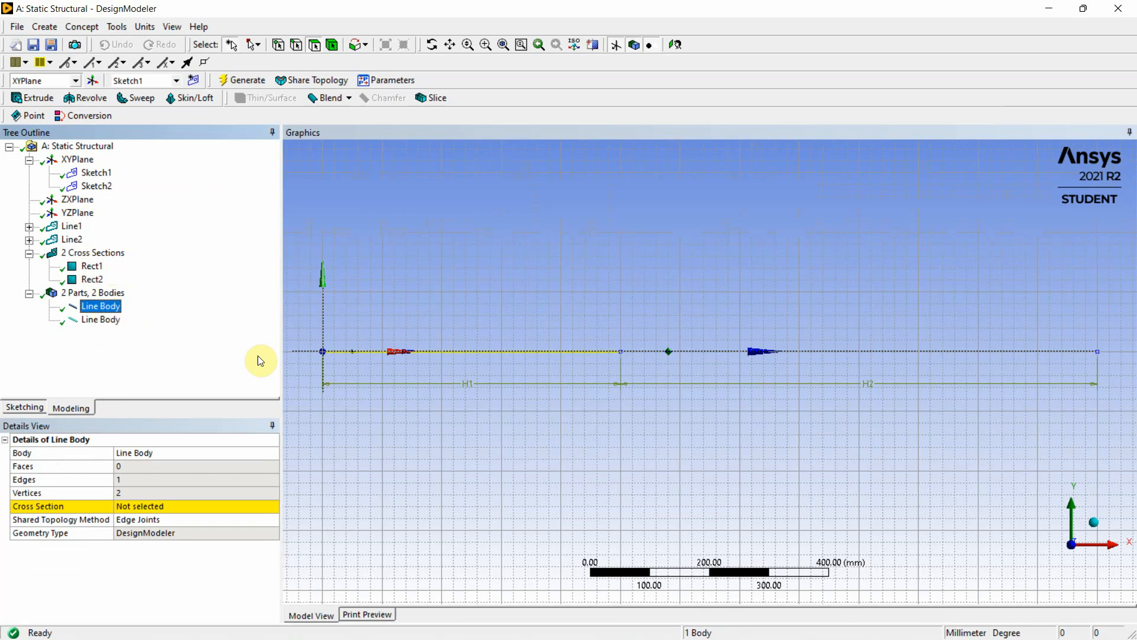
click(203, 506)
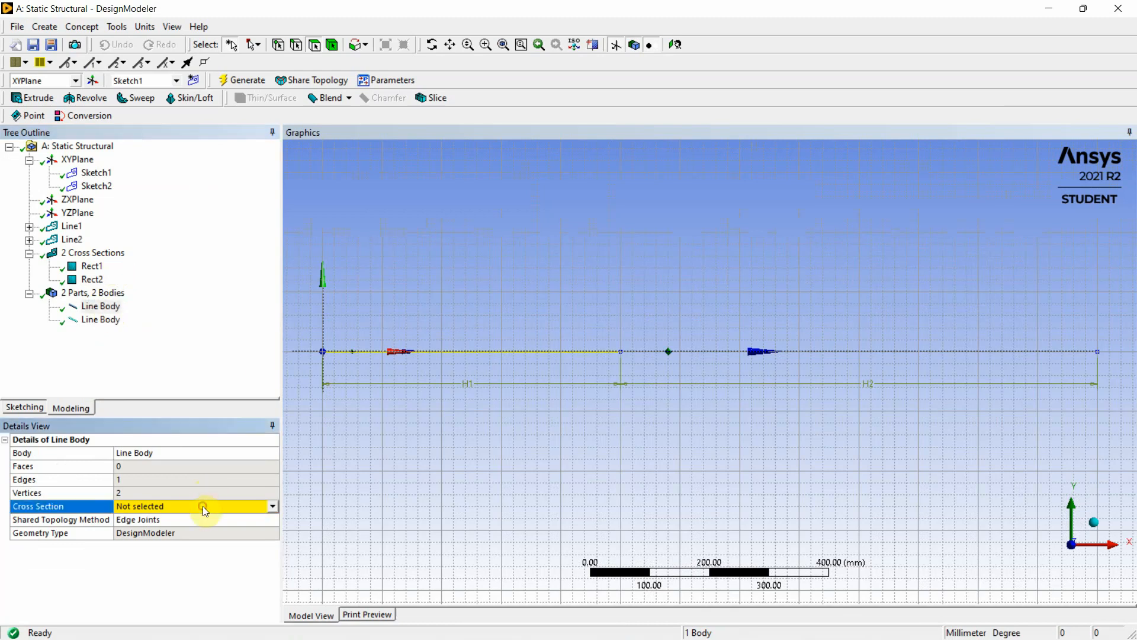
click(274, 506)
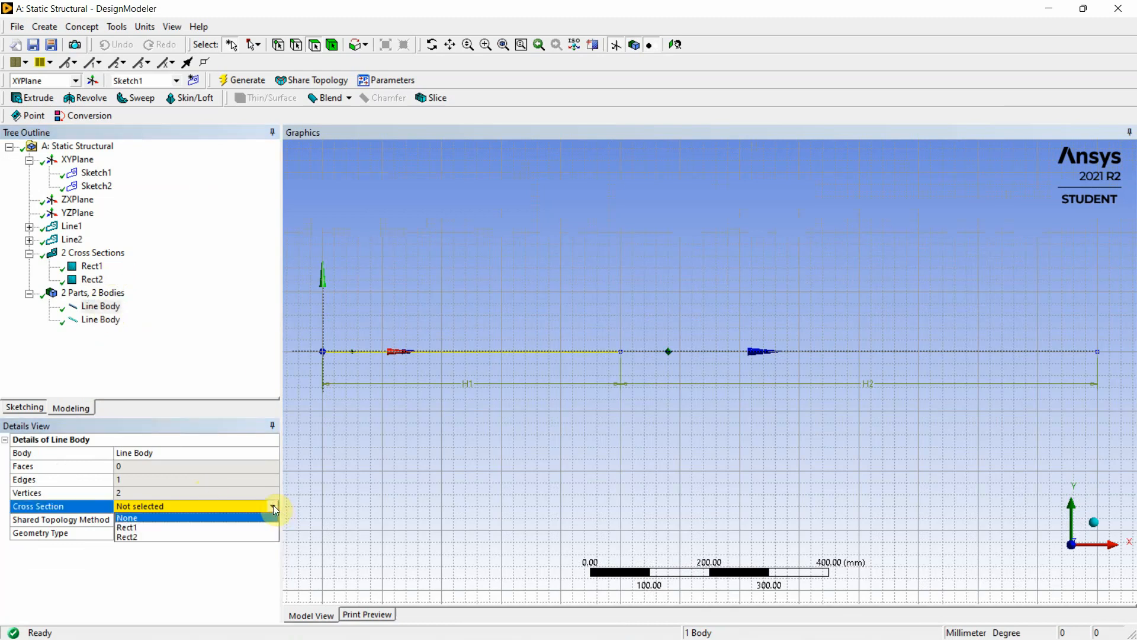
click(158, 527)
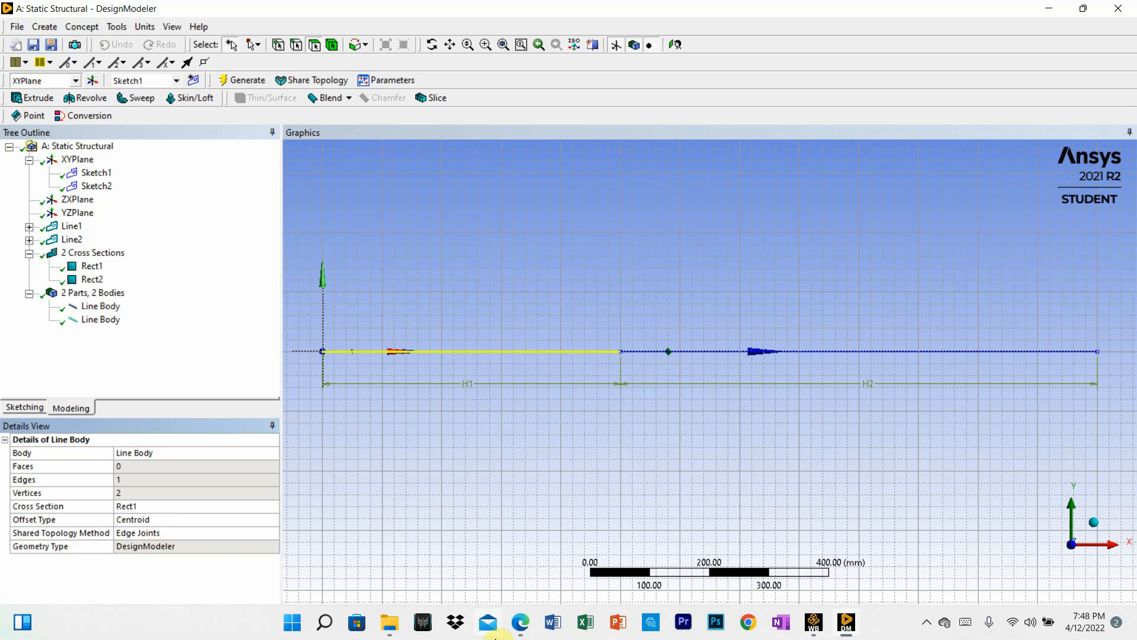
Step: Recheck the area notes in LECTURE-1.pdf, return to DesignModeler and assign the Rect2 cross section to the second line body
click(520, 633)
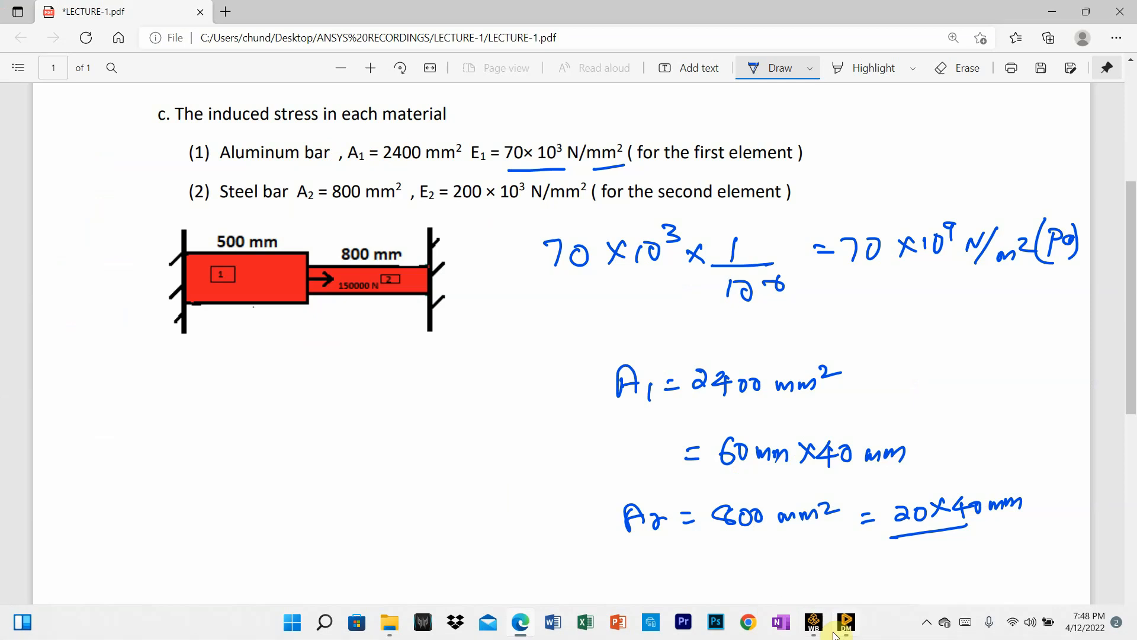
click(844, 626)
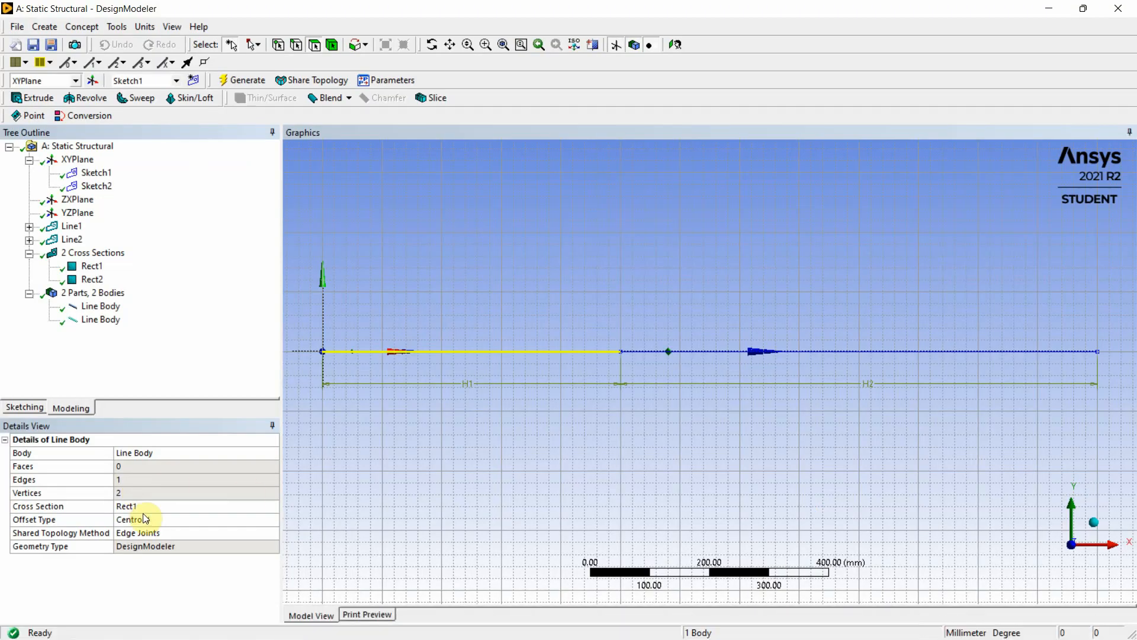
click(100, 321)
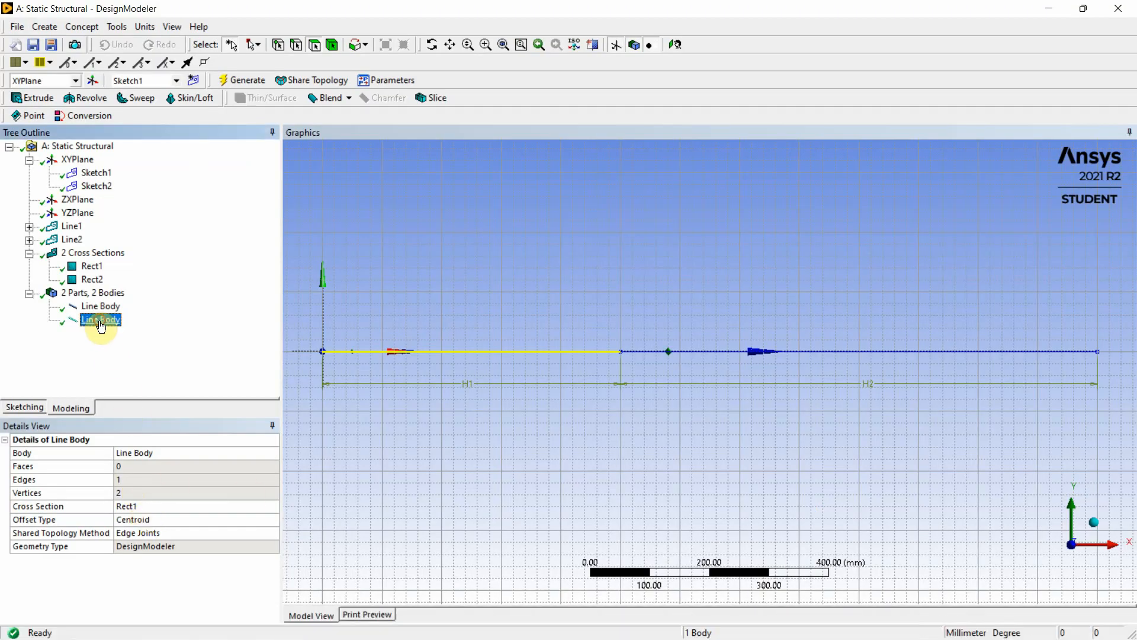
click(202, 508)
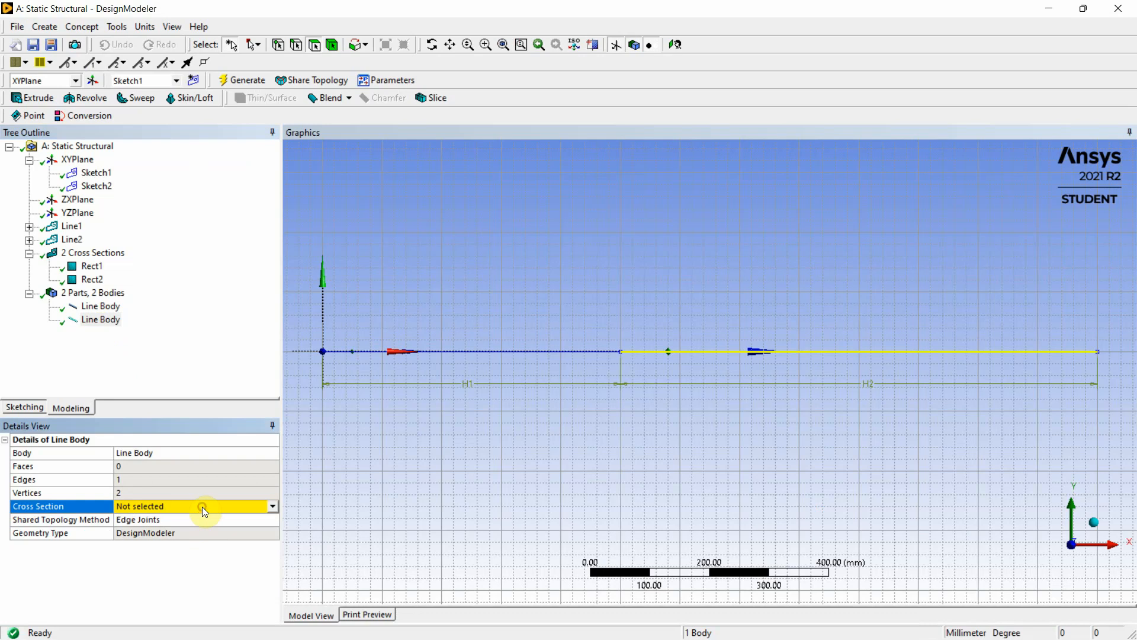
click(264, 511)
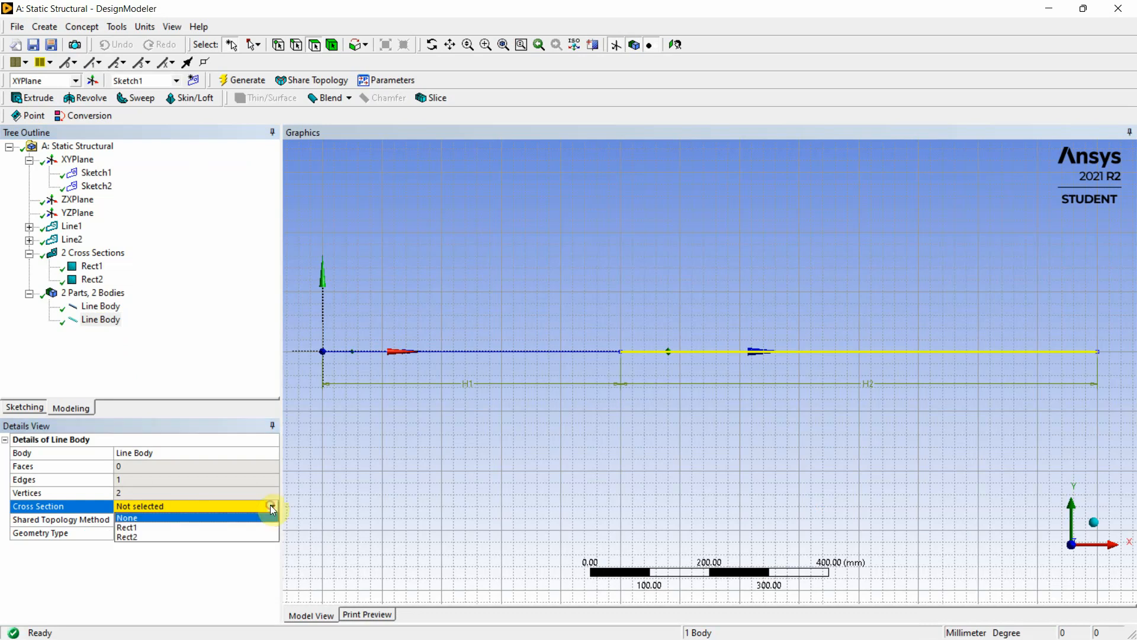
click(165, 533)
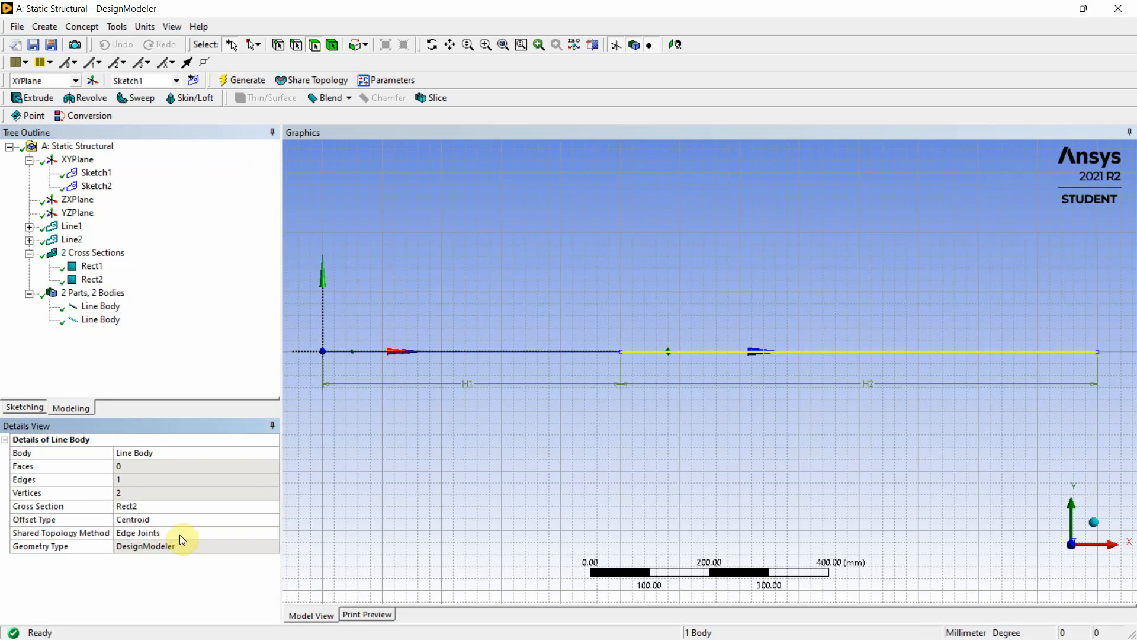
scroll(531, 343, down, 2)
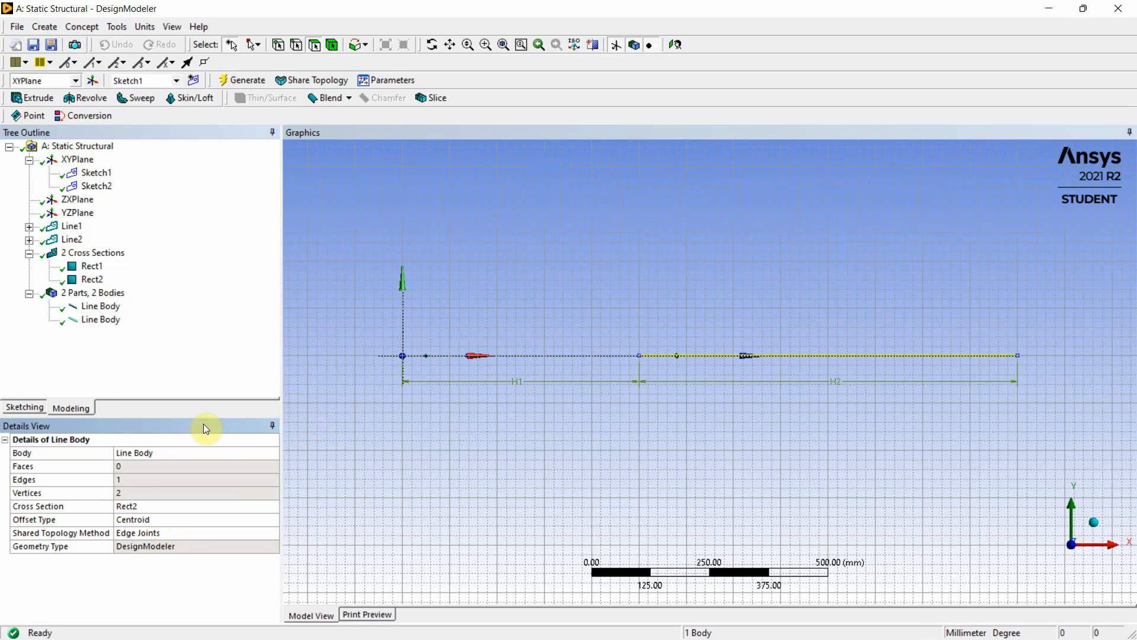
Step: Form a new part from the two line bodies and expand it in the tree
click(105, 307)
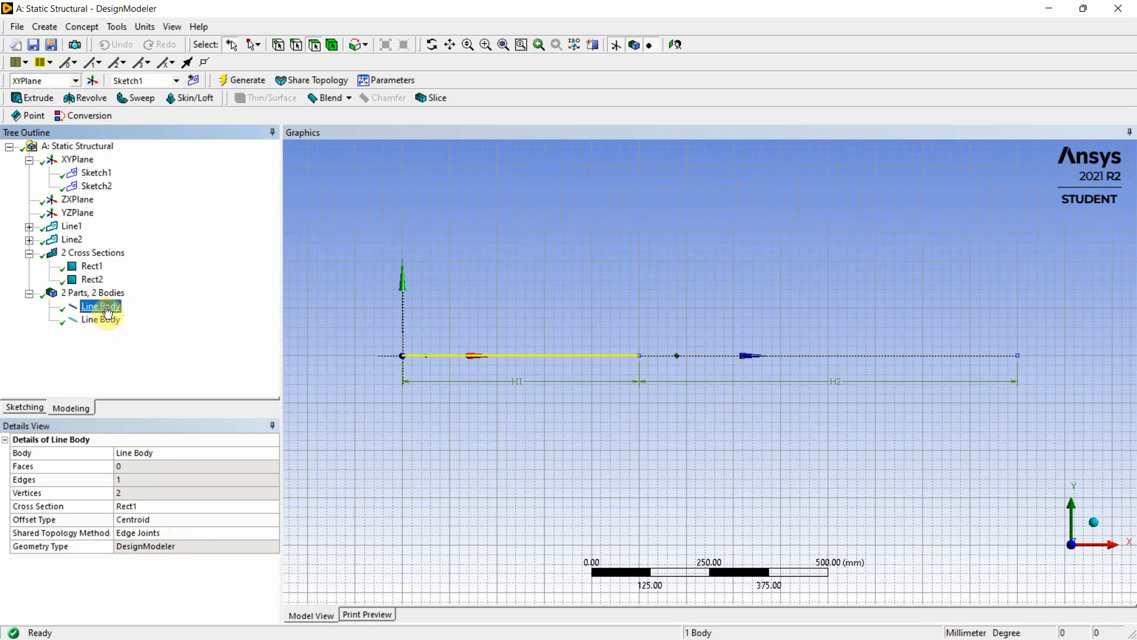
ctrl+click(100, 320)
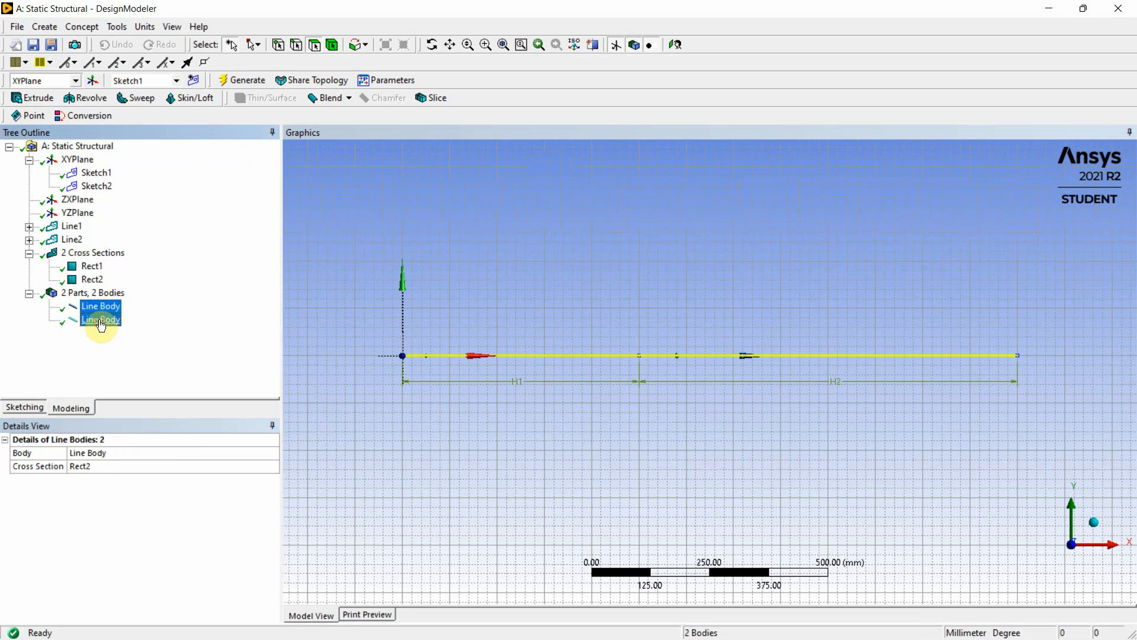
right_click(100, 321)
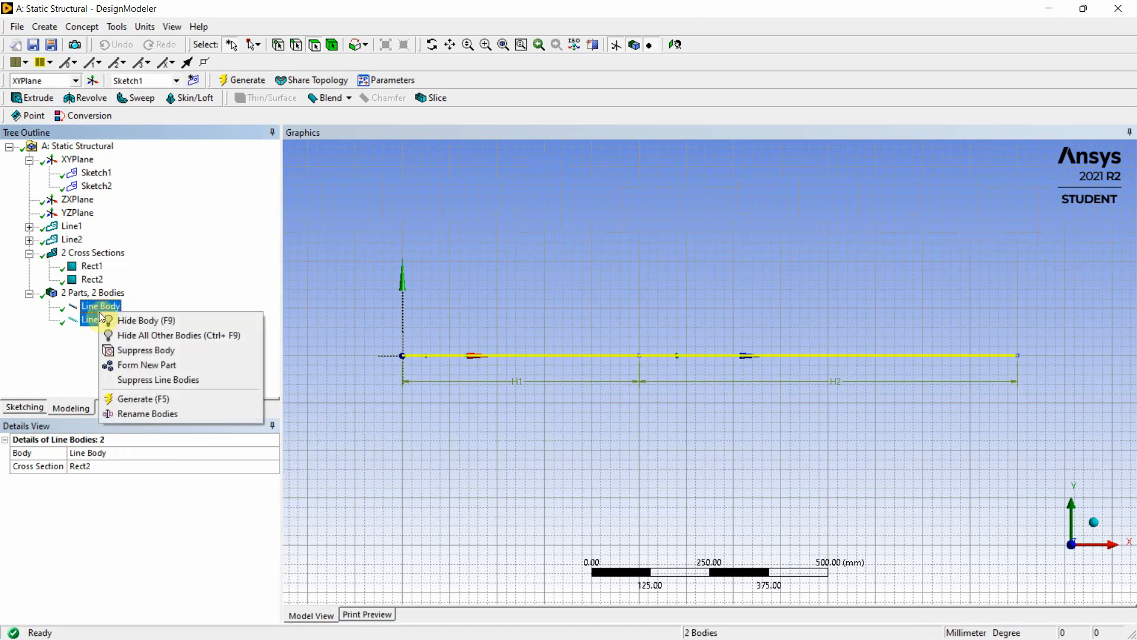
click(134, 364)
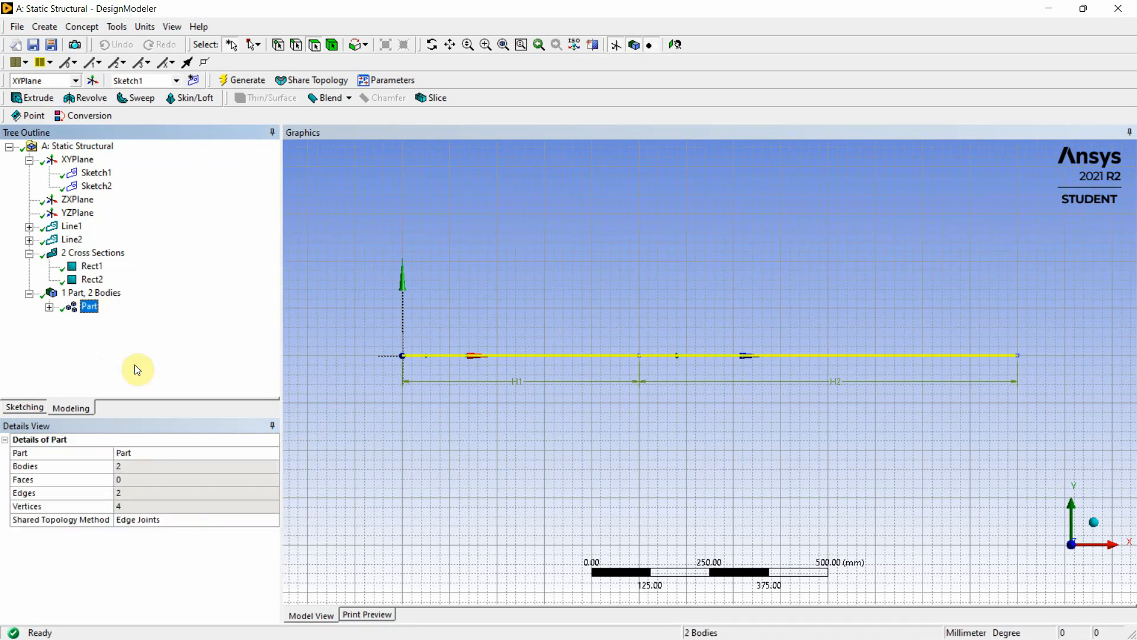
click(50, 307)
Step: Display the line bodies as cross section solids and inspect the stepped bar in the isometric view
click(175, 27)
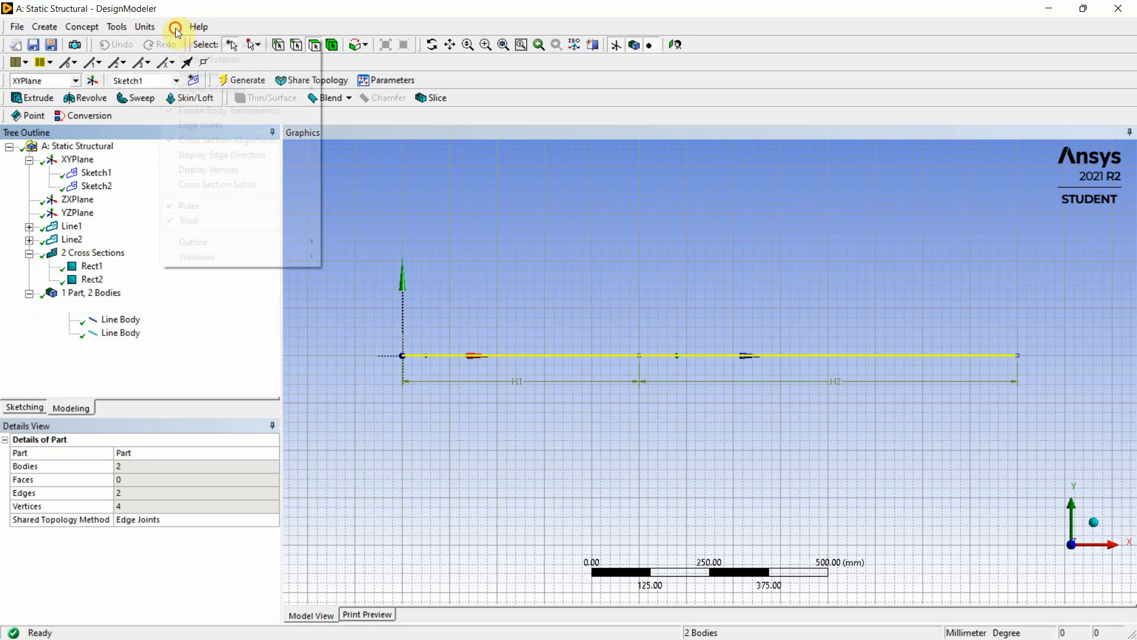
click(197, 184)
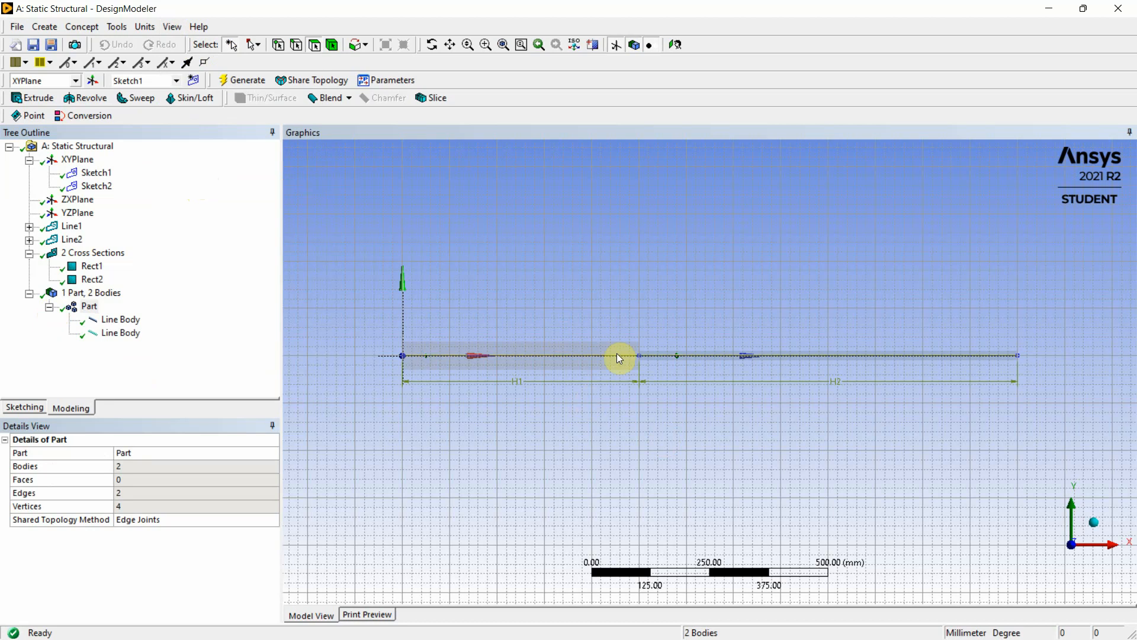
click(1095, 522)
scroll(744, 413, up, 3)
scroll(743, 413, down, 3)
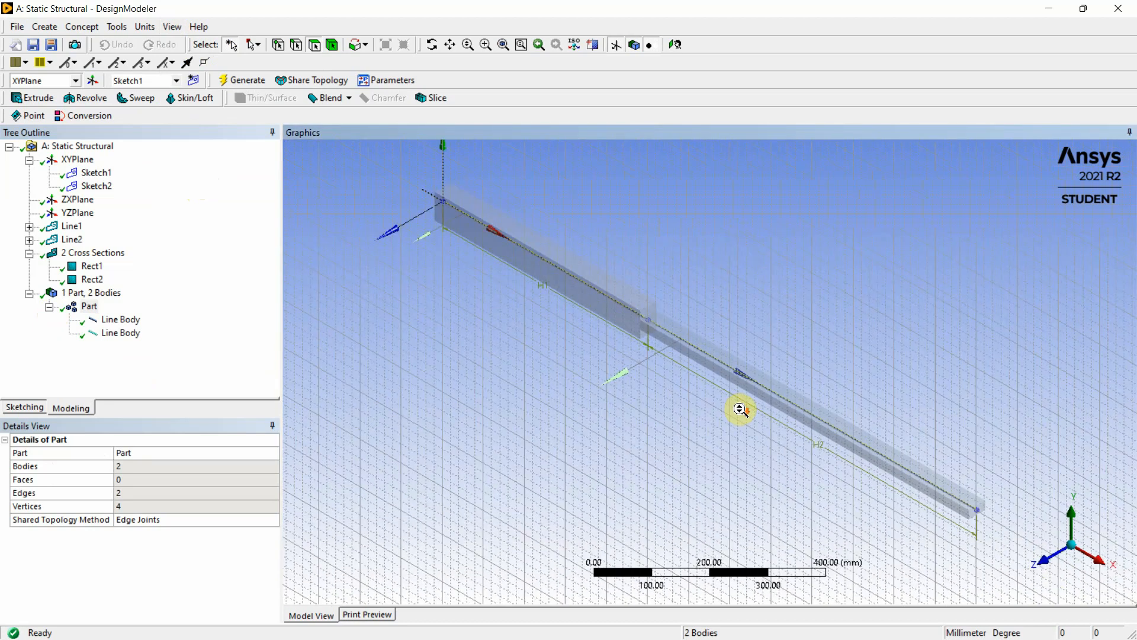
scroll(740, 409, up, 3)
scroll(740, 409, down, 2)
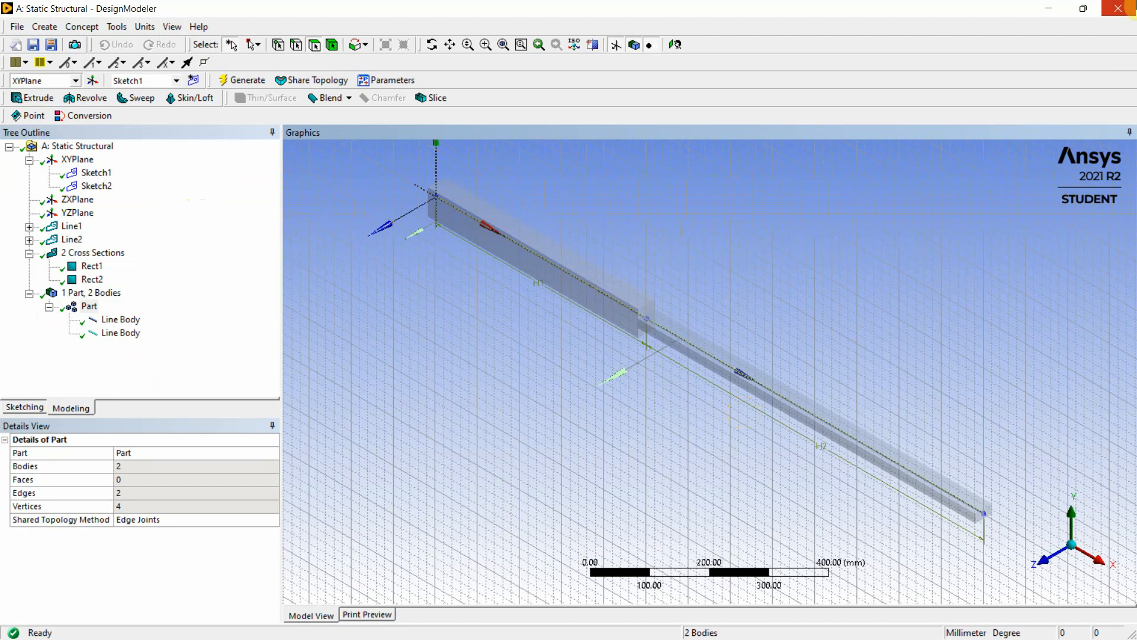
Step: Minimize DesignModeler and the PDF, return to Workbench and open the Static Structural system's Model in Mechanical
click(1054, 8)
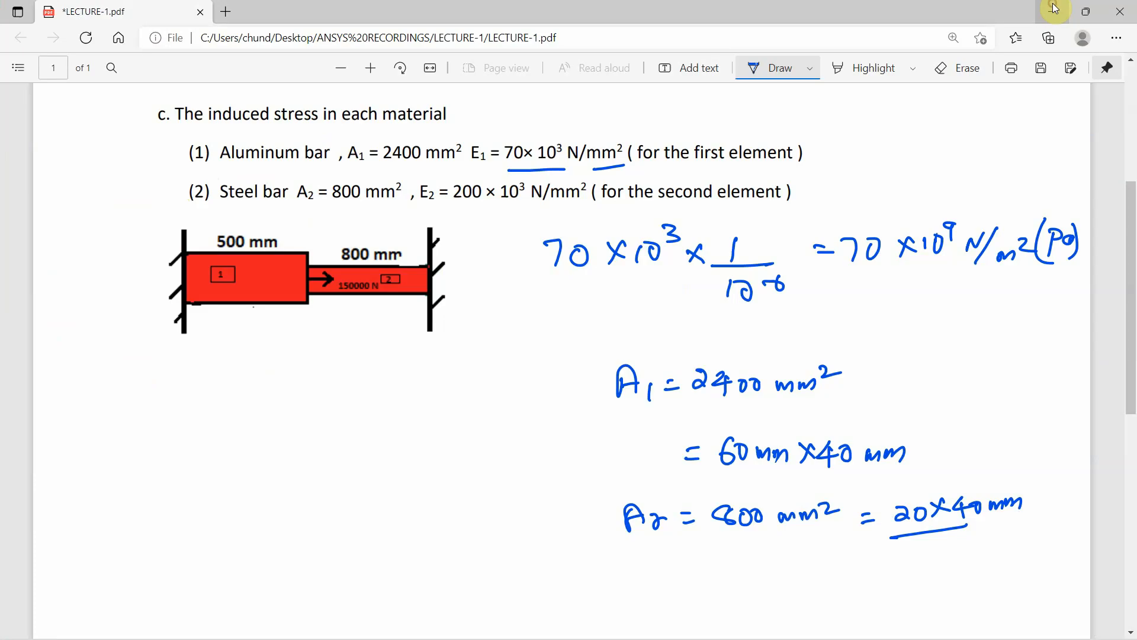
click(1045, 8)
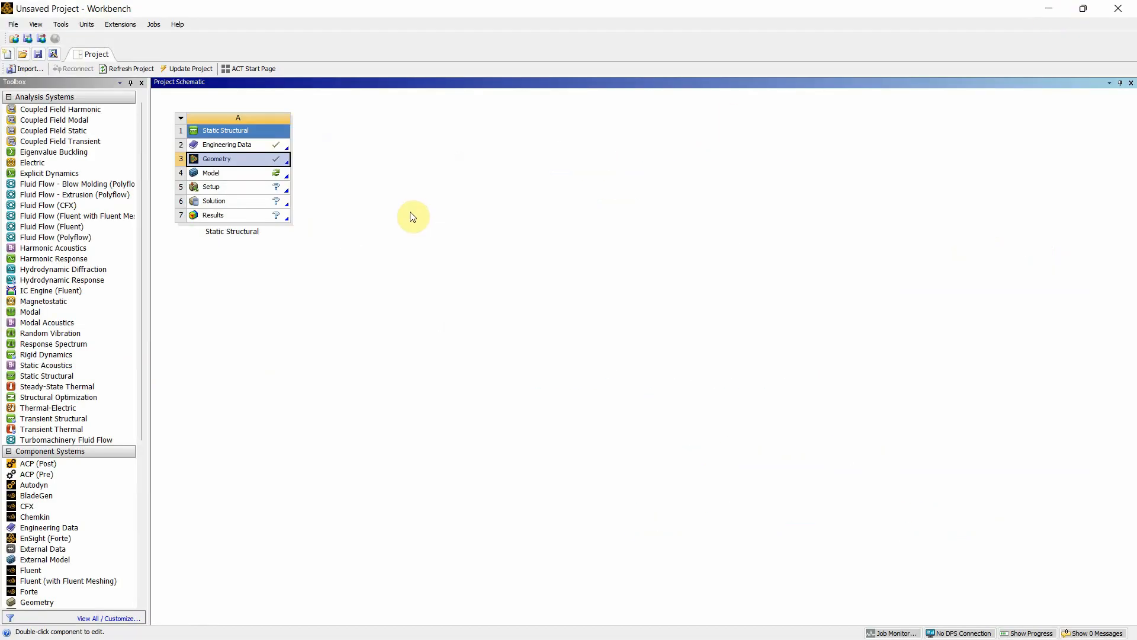
click(229, 180)
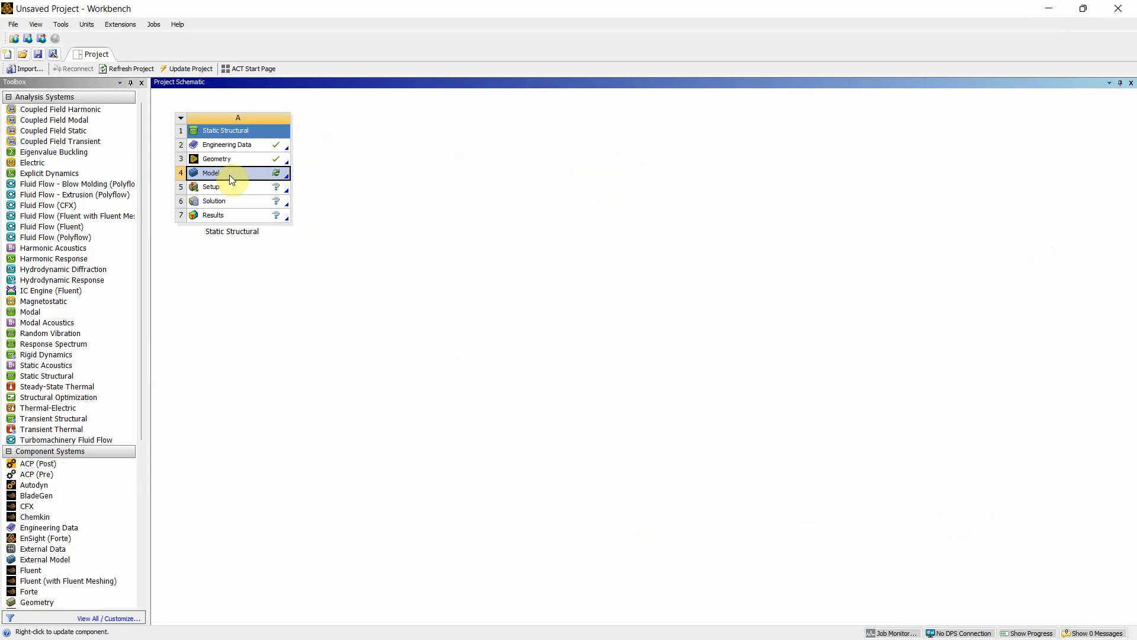
double_click(230, 180)
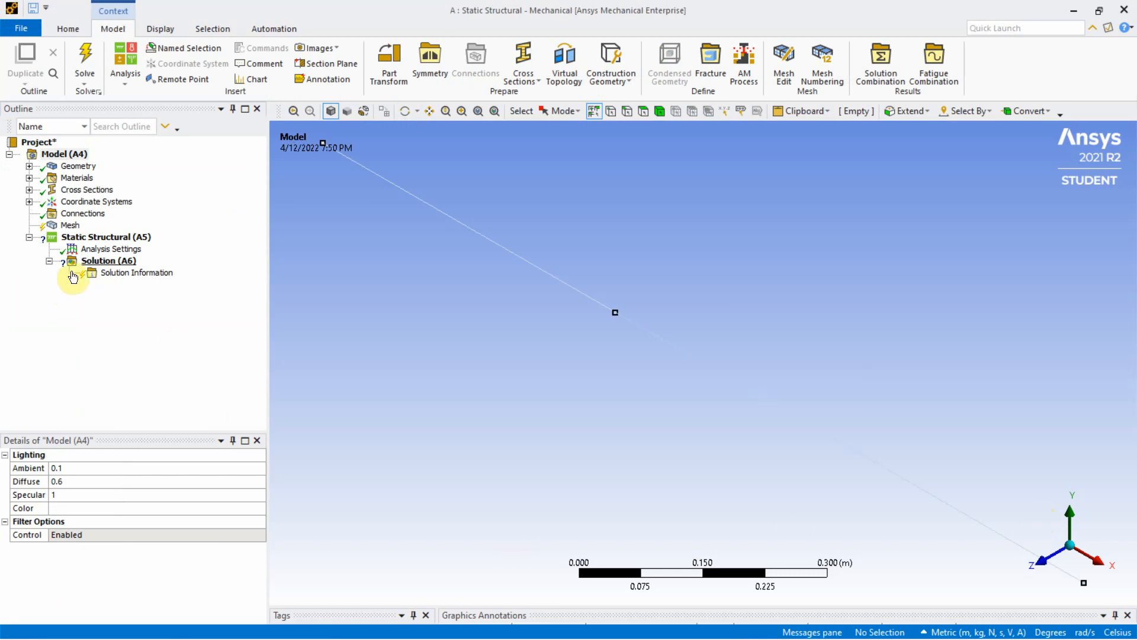
Step: Expand the geometry's part in the outline and inspect the details of its two line bodies
click(28, 167)
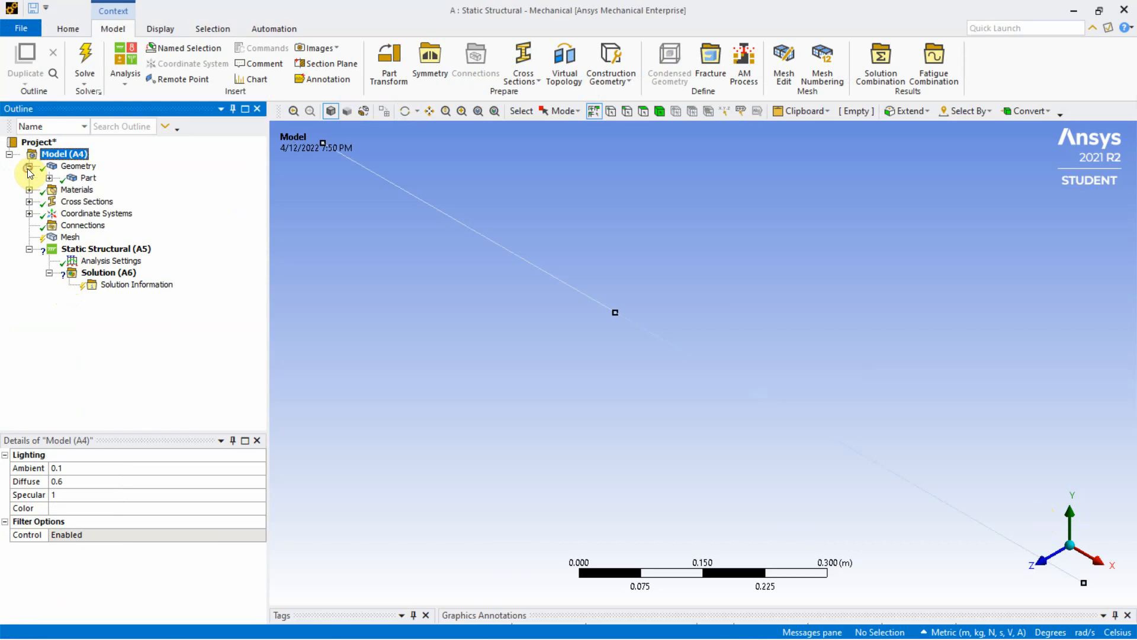
click(49, 178)
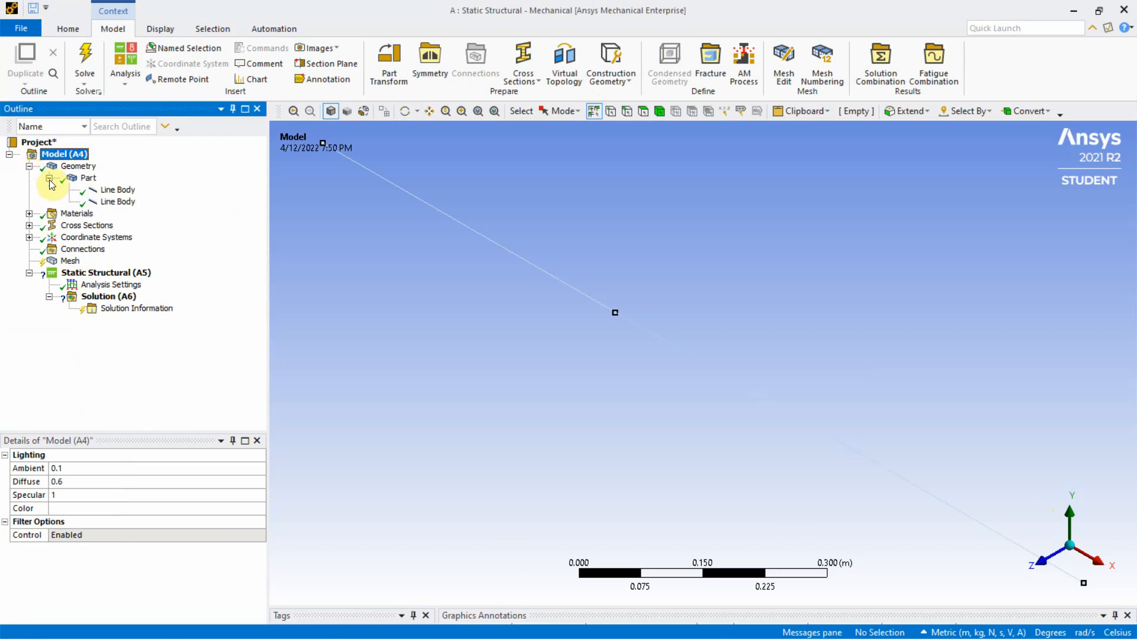
click(117, 190)
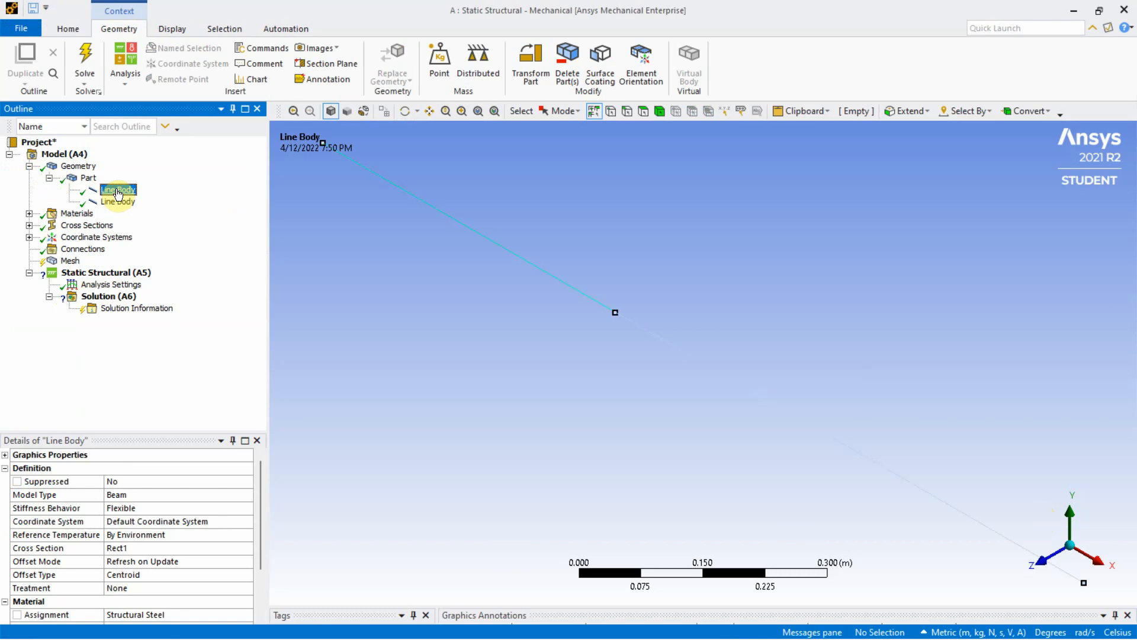
click(118, 201)
Step: Assign the ALU material to the first line body, the one with the Rect1 cross section
click(116, 190)
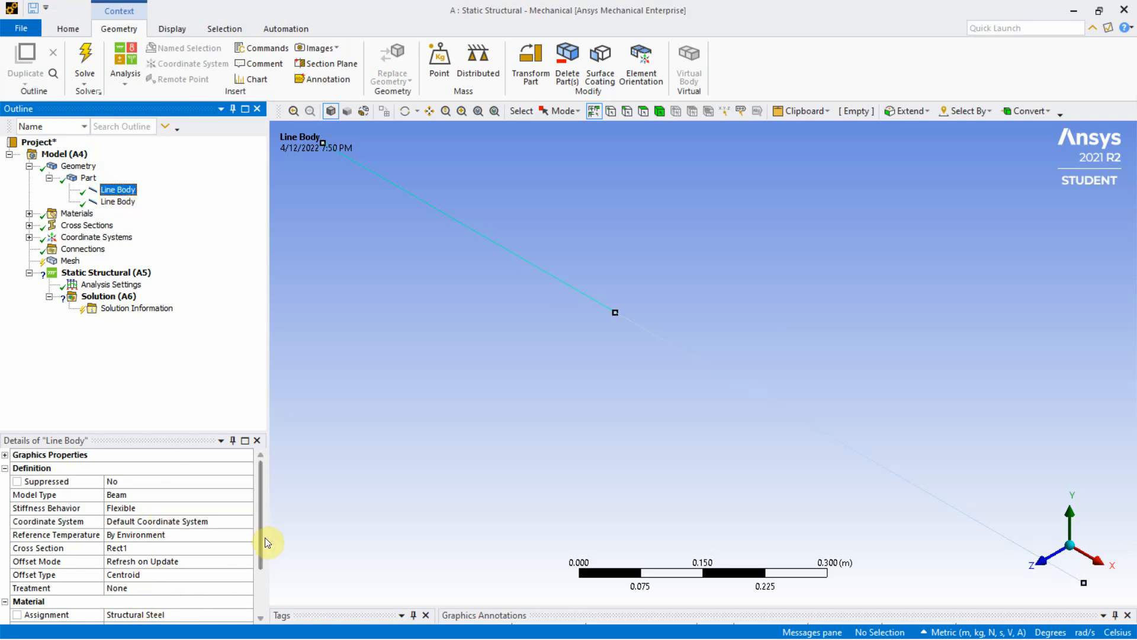
drag(262, 532, 254, 563)
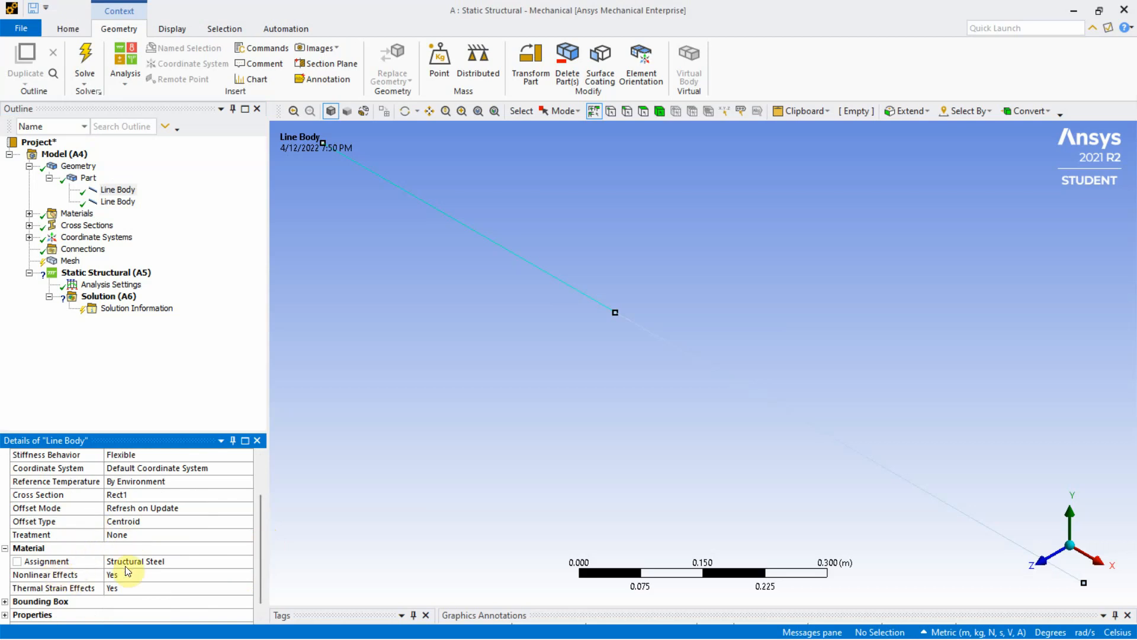
click(188, 563)
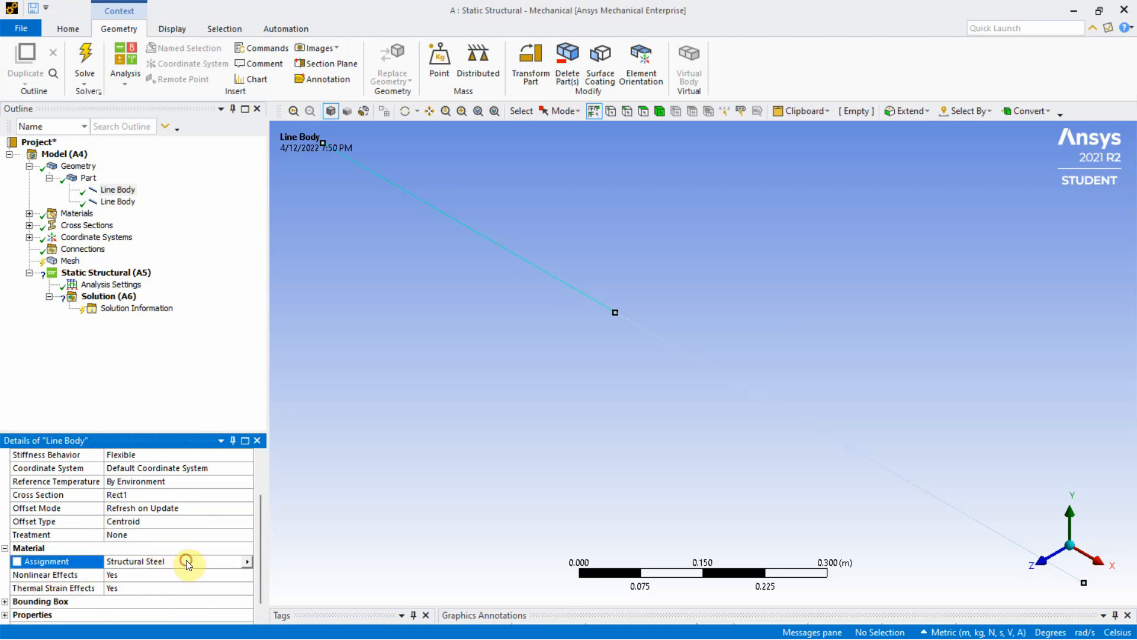
click(248, 563)
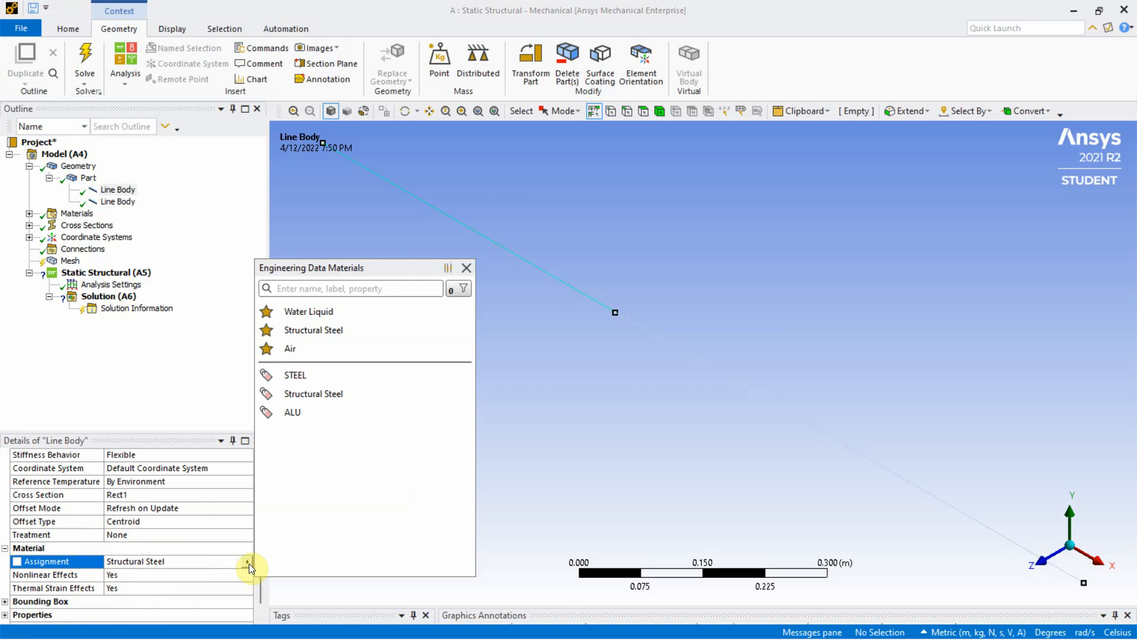
click(294, 411)
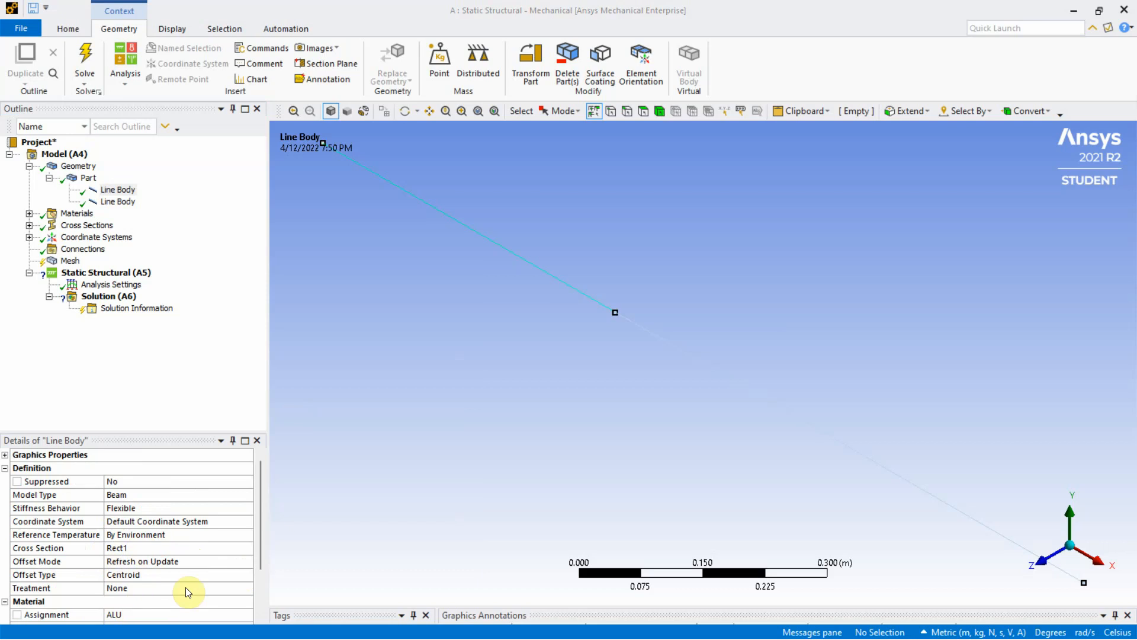
drag(262, 560, 244, 585)
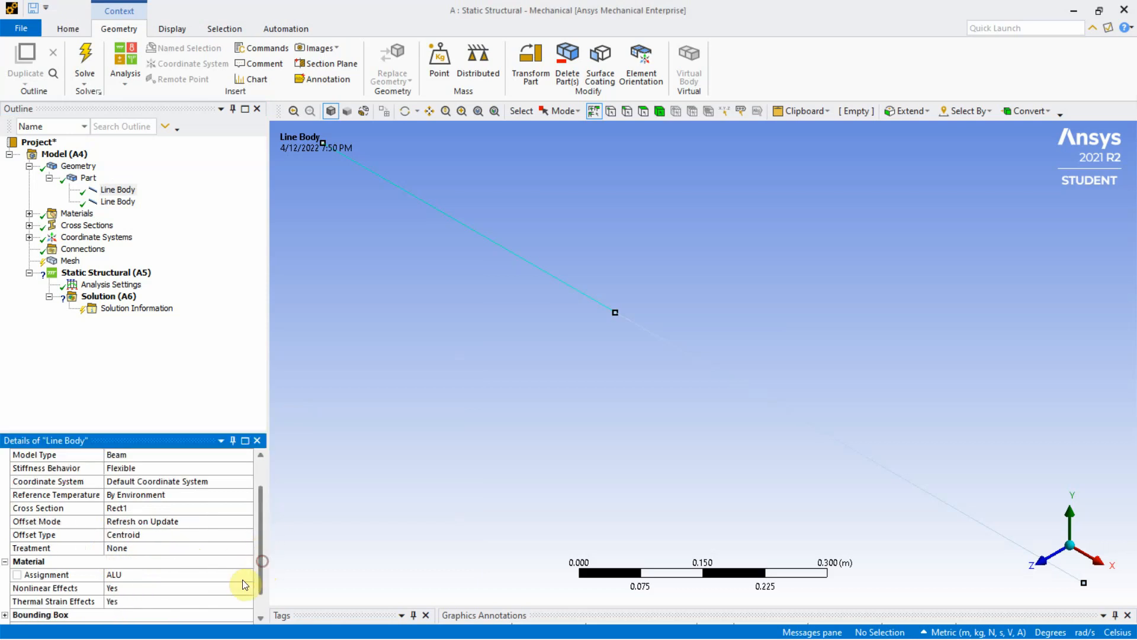
click(135, 573)
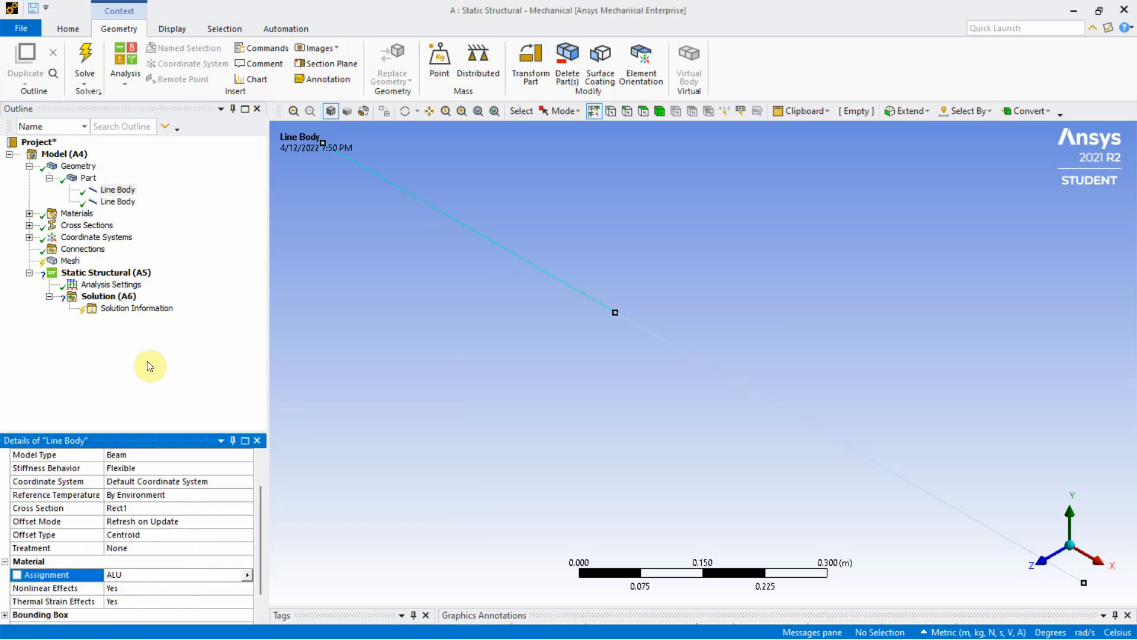
Step: Assign the STEEL material to the second line body, the one with the Rect2 cross section
click(107, 205)
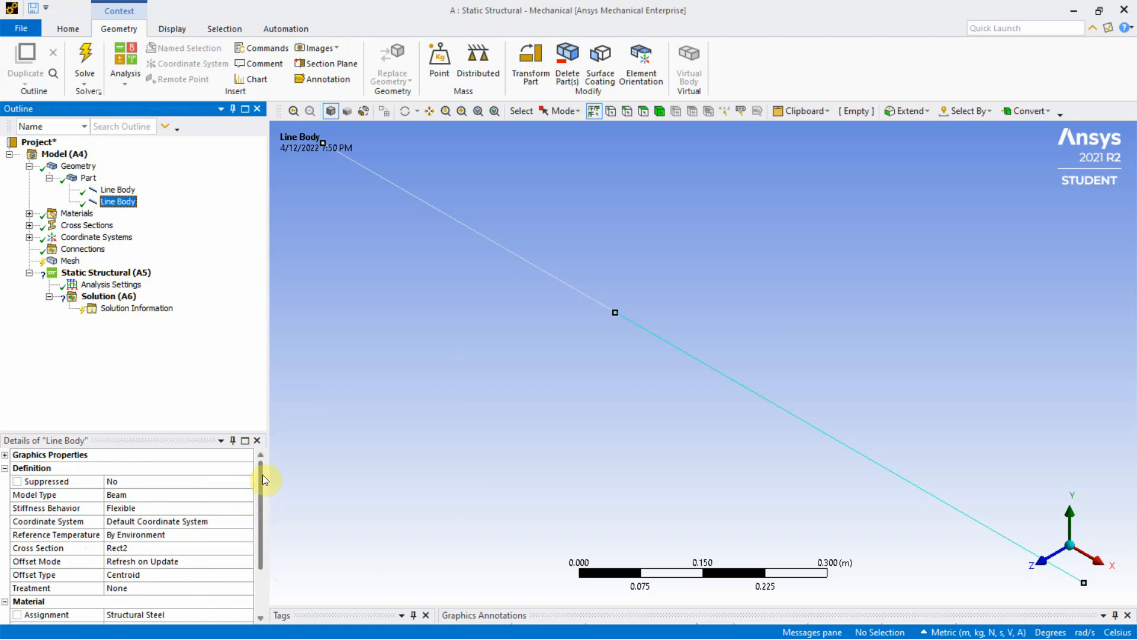
drag(260, 471, 256, 503)
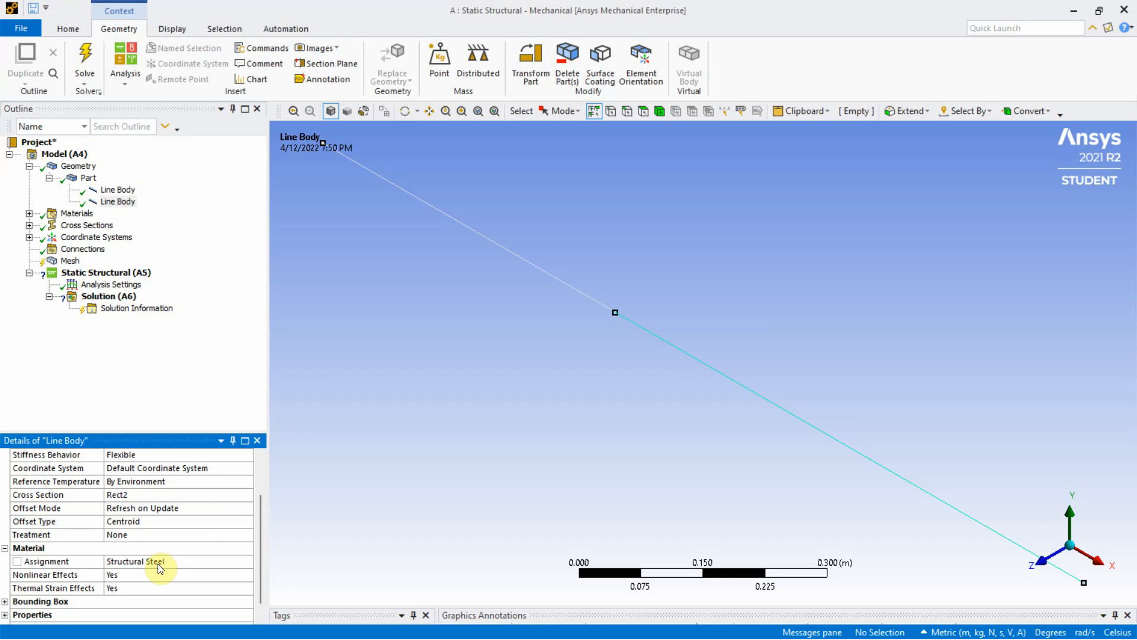
click(195, 561)
click(246, 561)
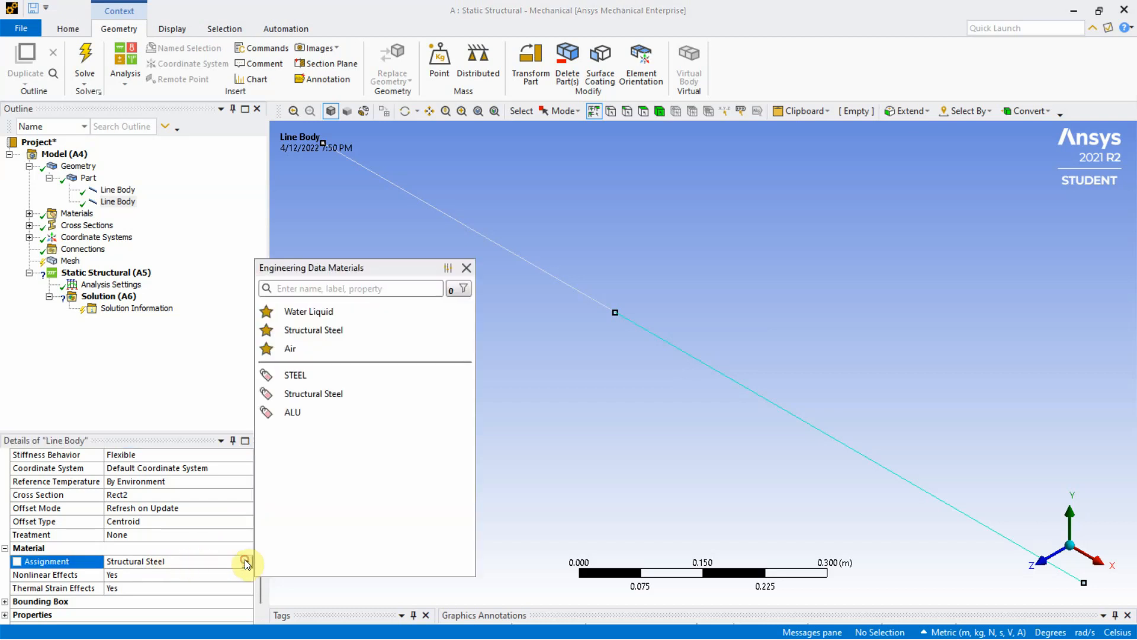
click(296, 374)
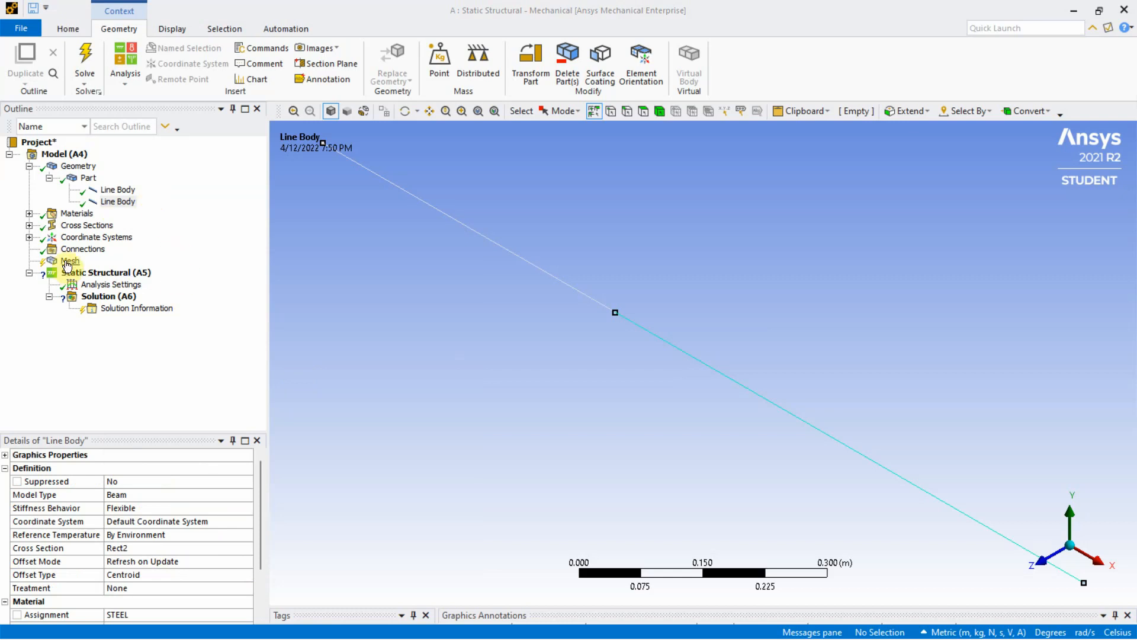
Step: Generate the mesh with the default element size and look over the meshed stepped bar
click(69, 261)
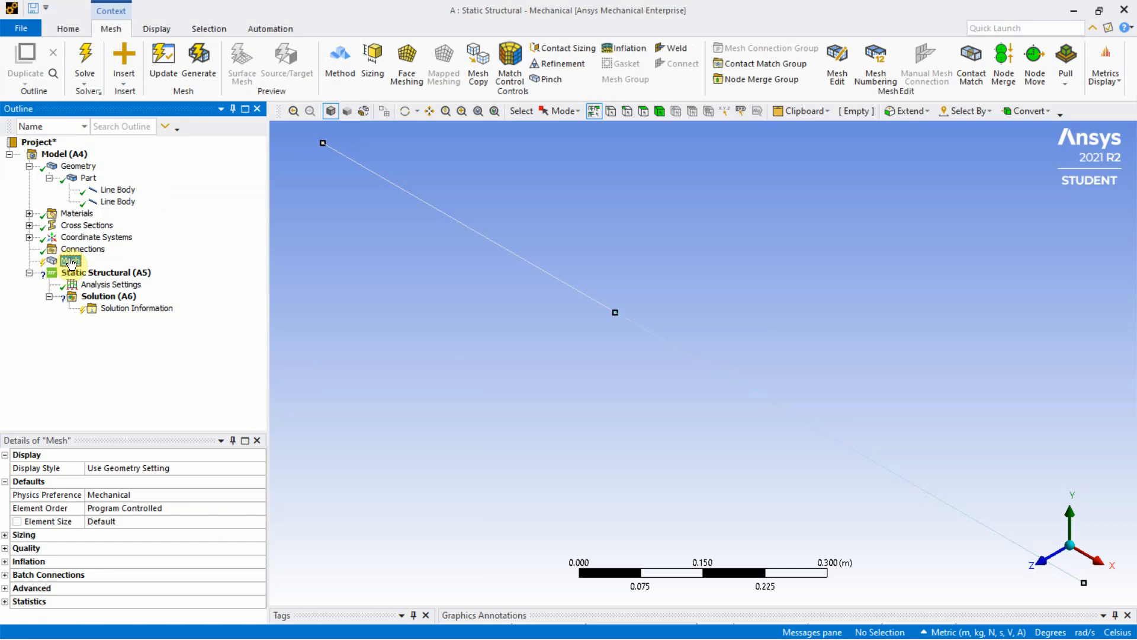
right_click(71, 262)
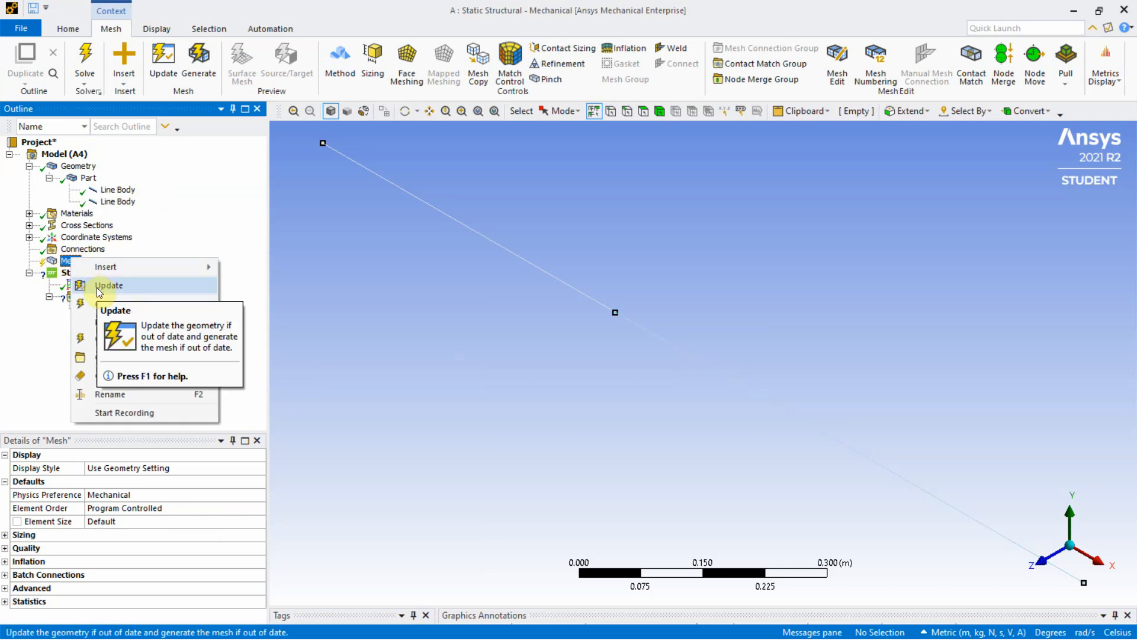
click(126, 304)
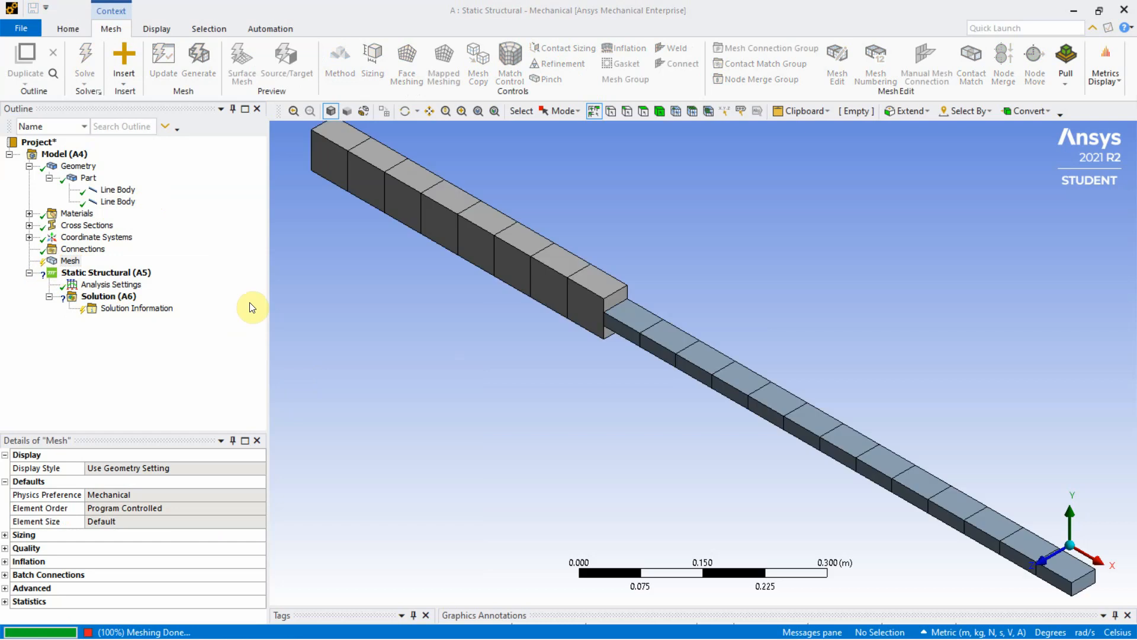
scroll(359, 307, down, 2)
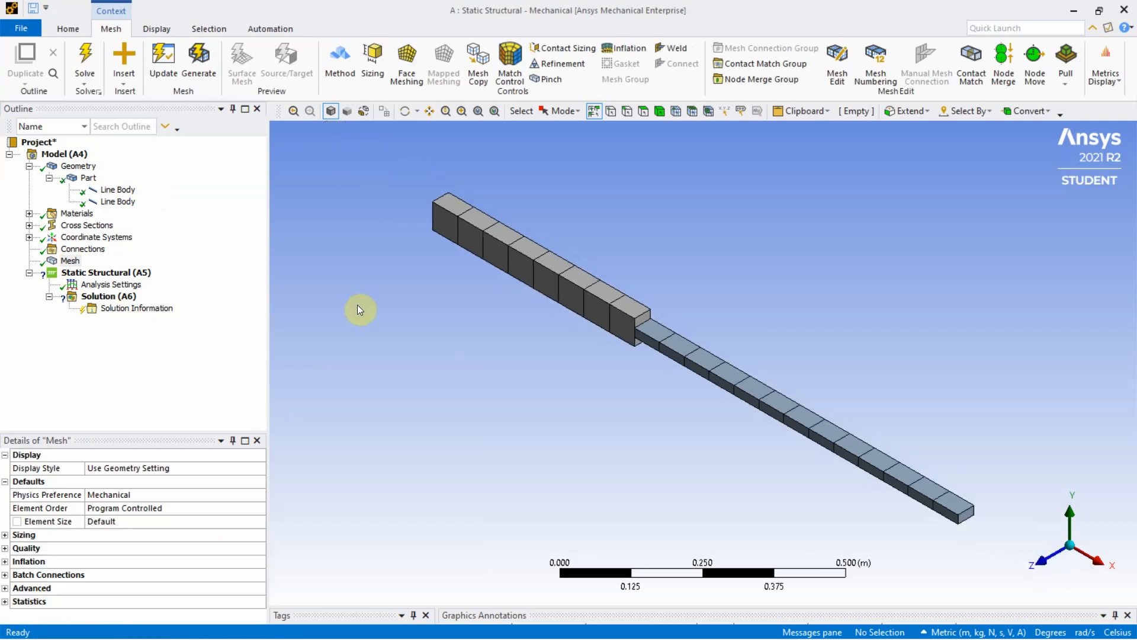
scroll(354, 305, up, 2)
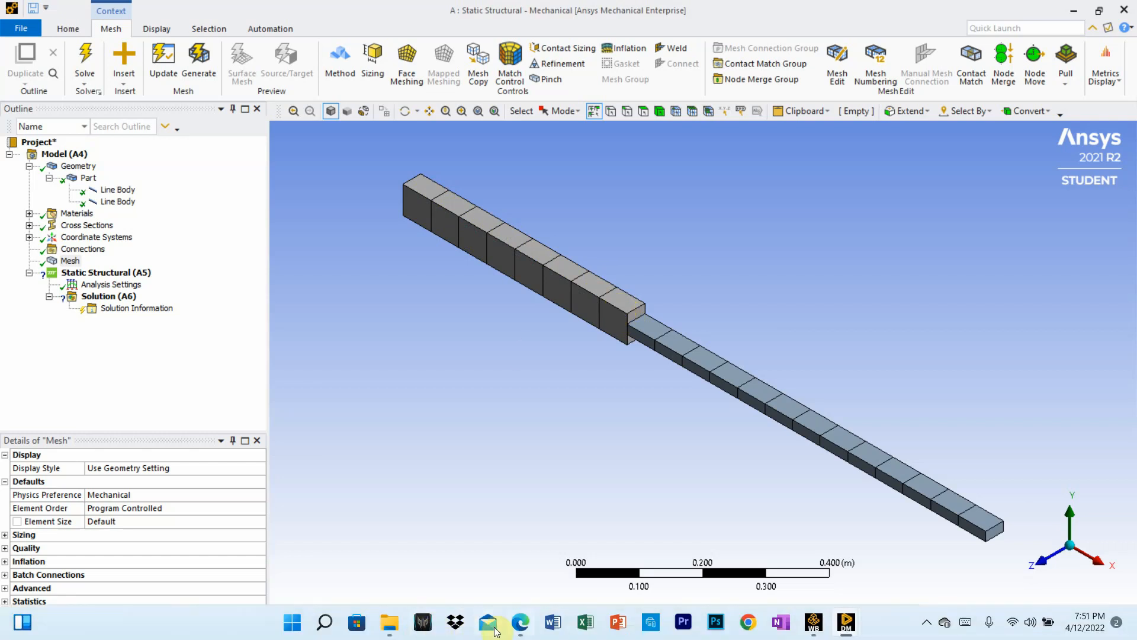
click(521, 622)
click(521, 622)
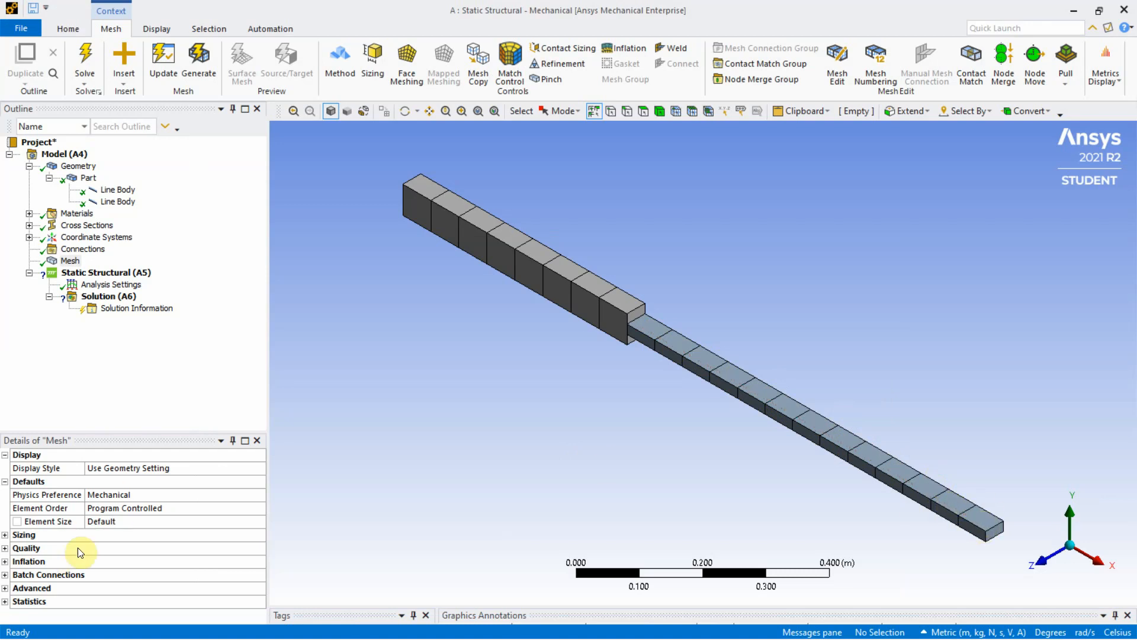
Step: Set the mesh element size to 10E-3 m and update the mesh
click(97, 520)
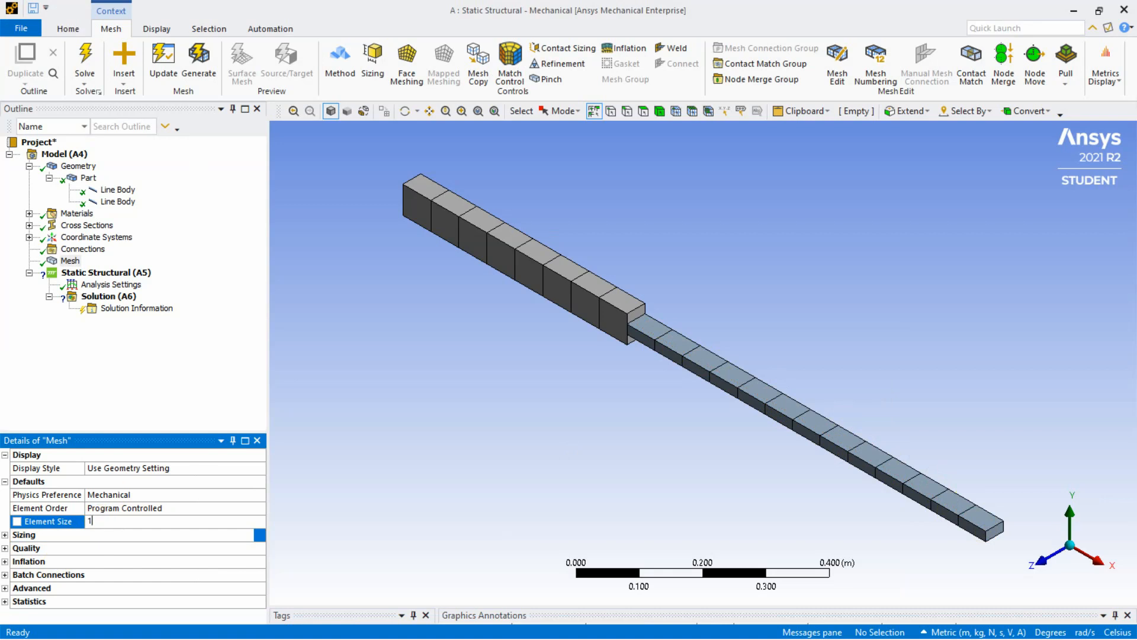
text(10E-3)
click(405, 372)
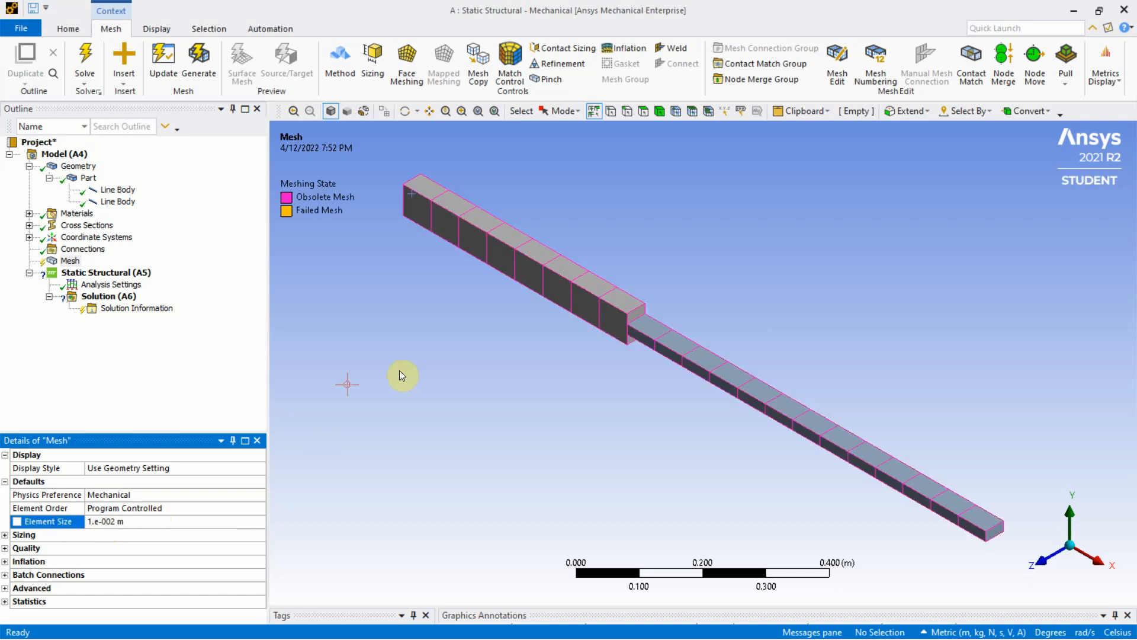
right_click(69, 264)
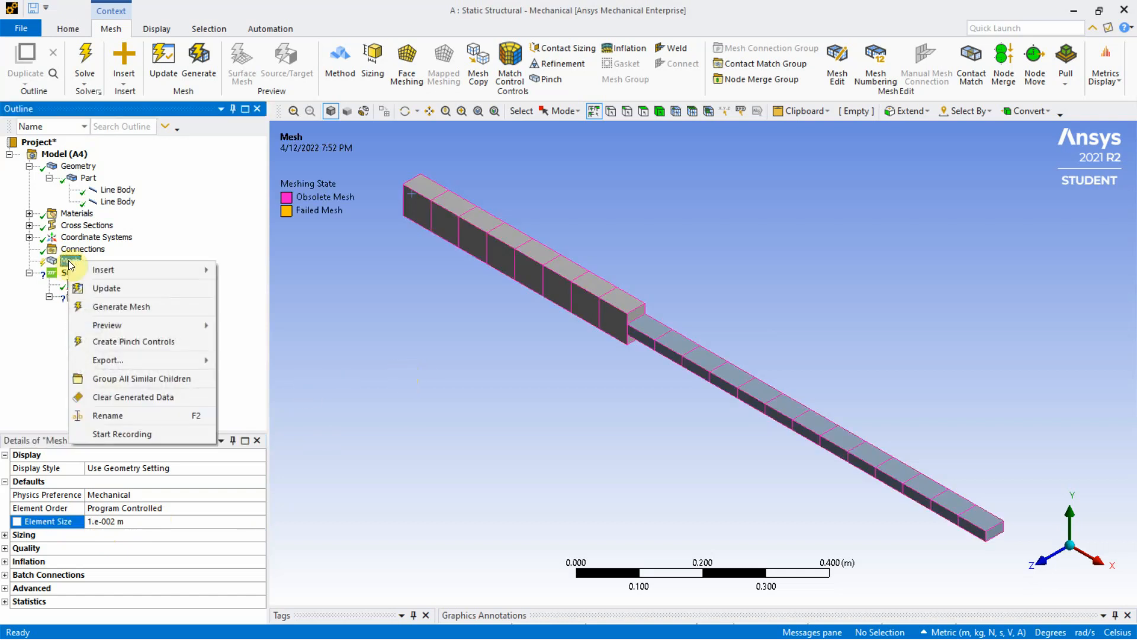
click(98, 291)
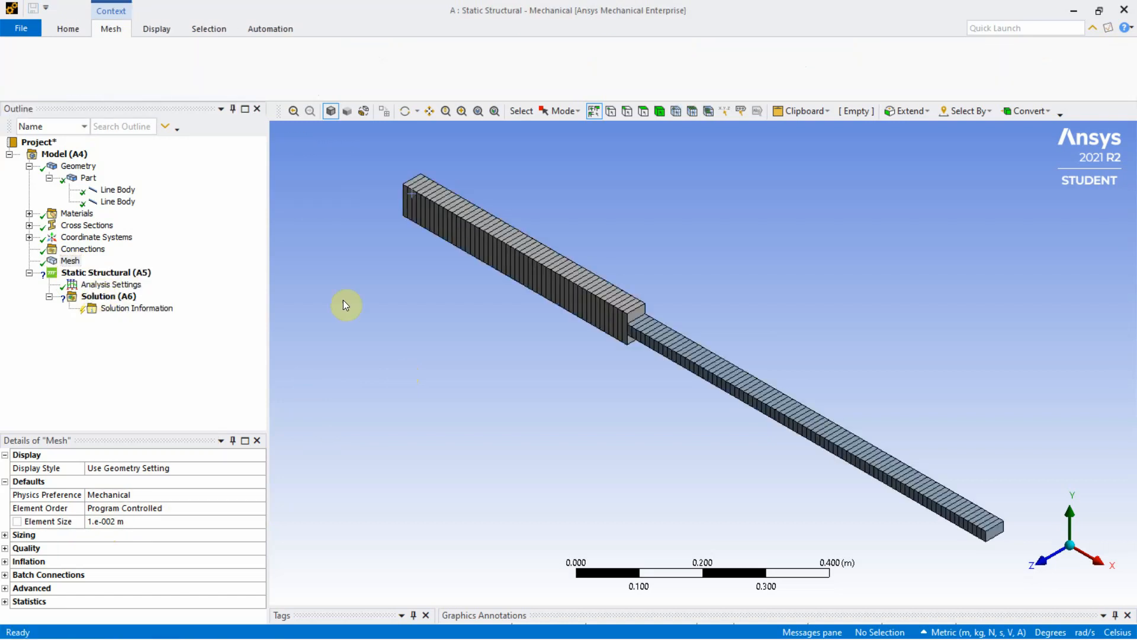
Step: Examine the refined mesh up close along the thick segment, the step between the segments and the thin segment
scroll(446, 235, up, 5)
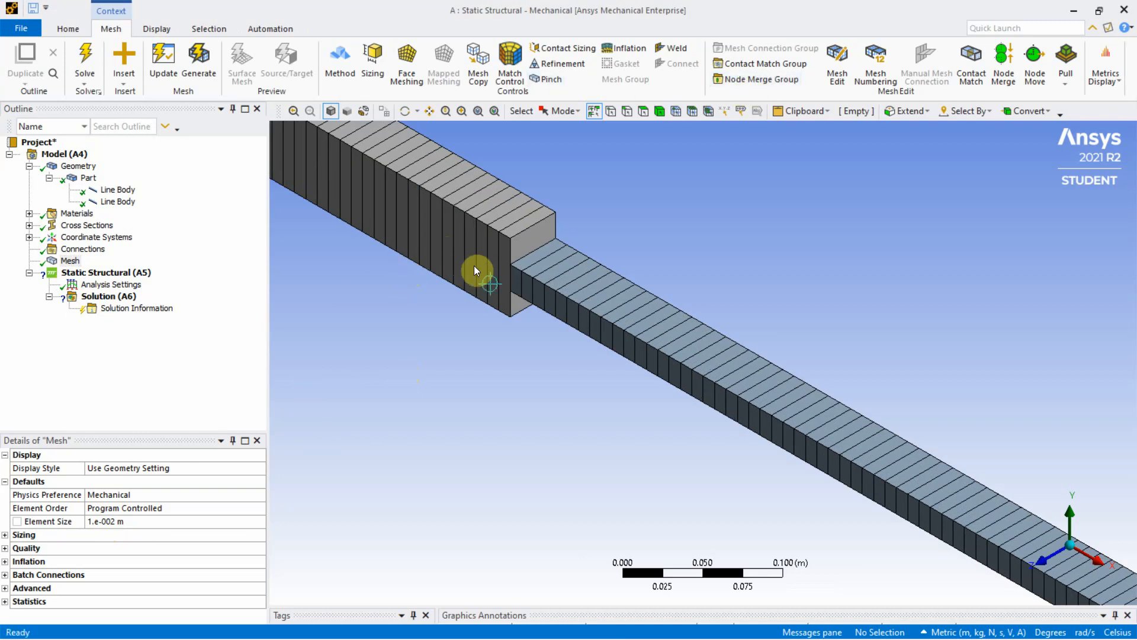
scroll(451, 294, down, 5)
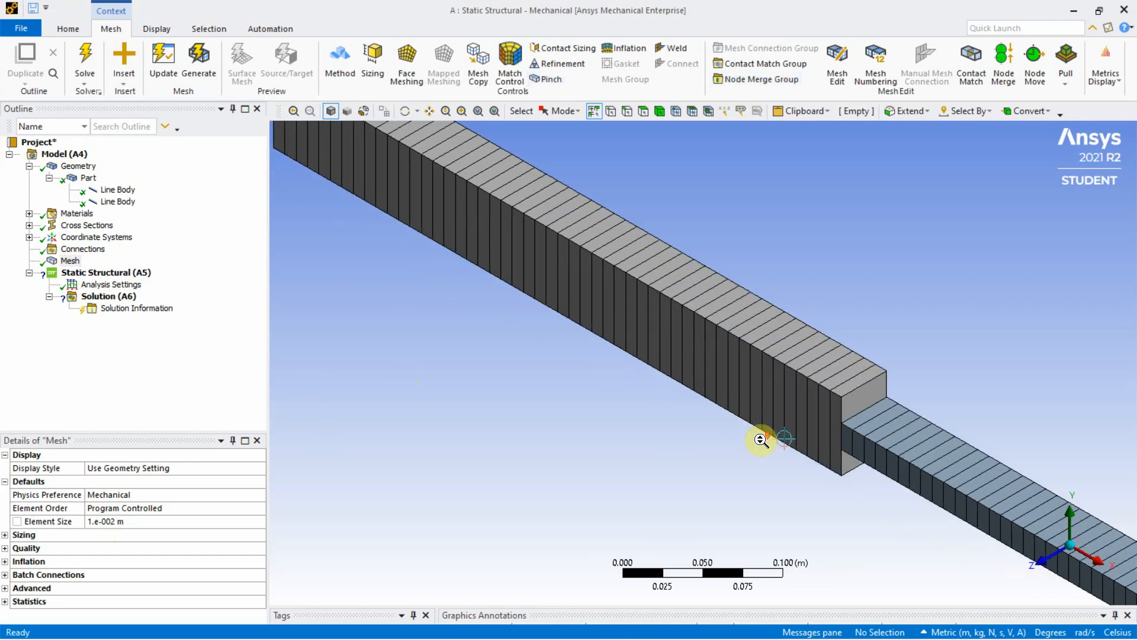
scroll(571, 373, up, 3)
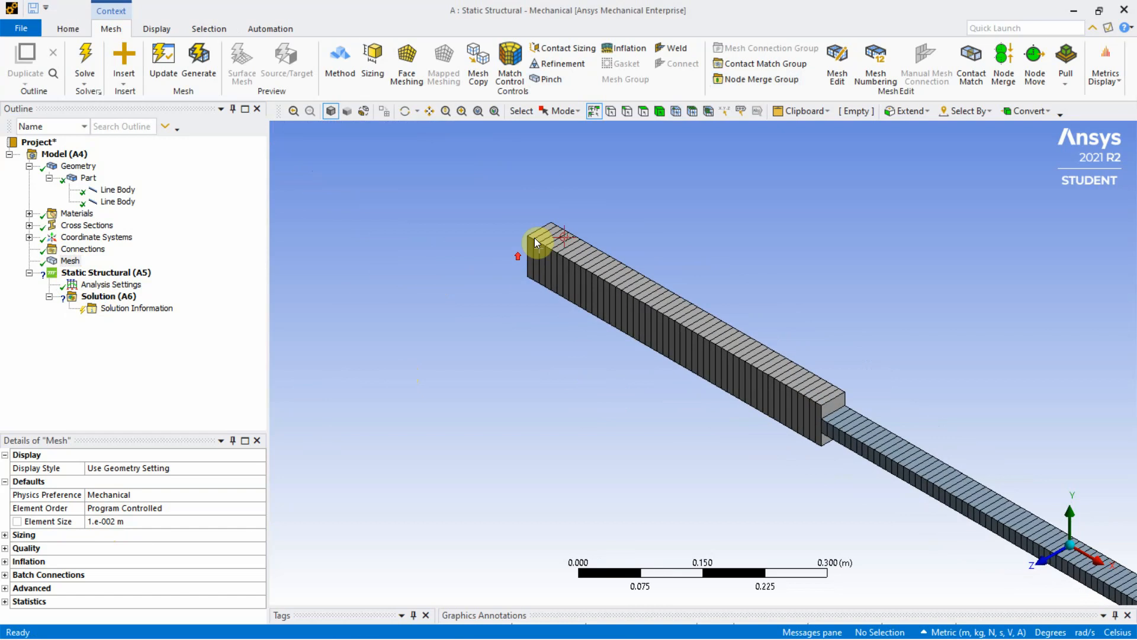
scroll(541, 241, up, 2)
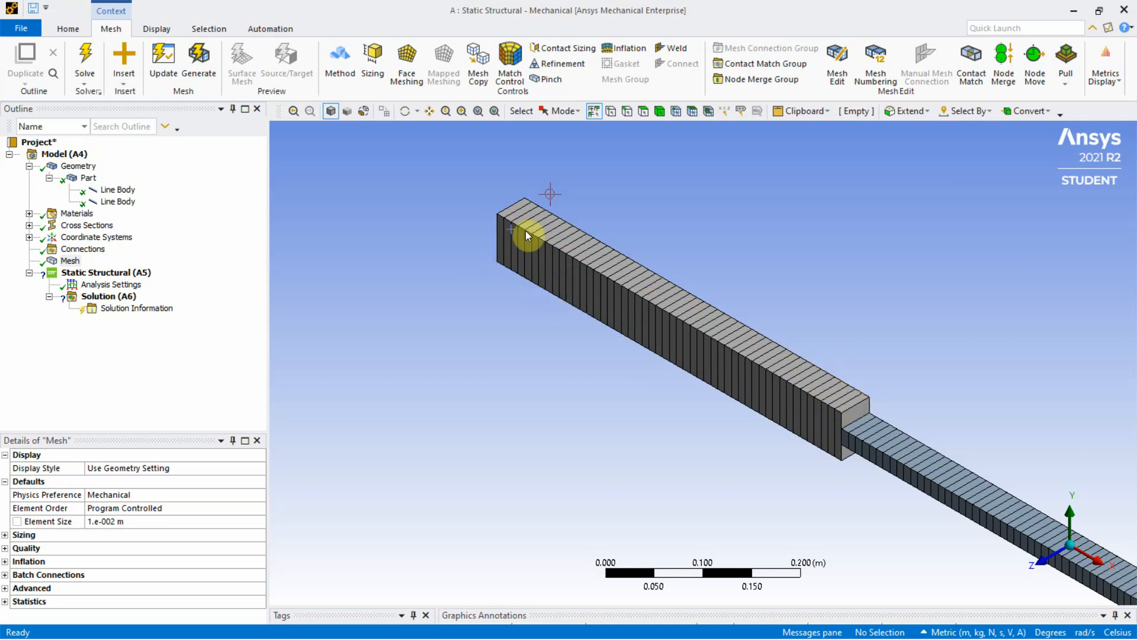
scroll(811, 382, up, 3)
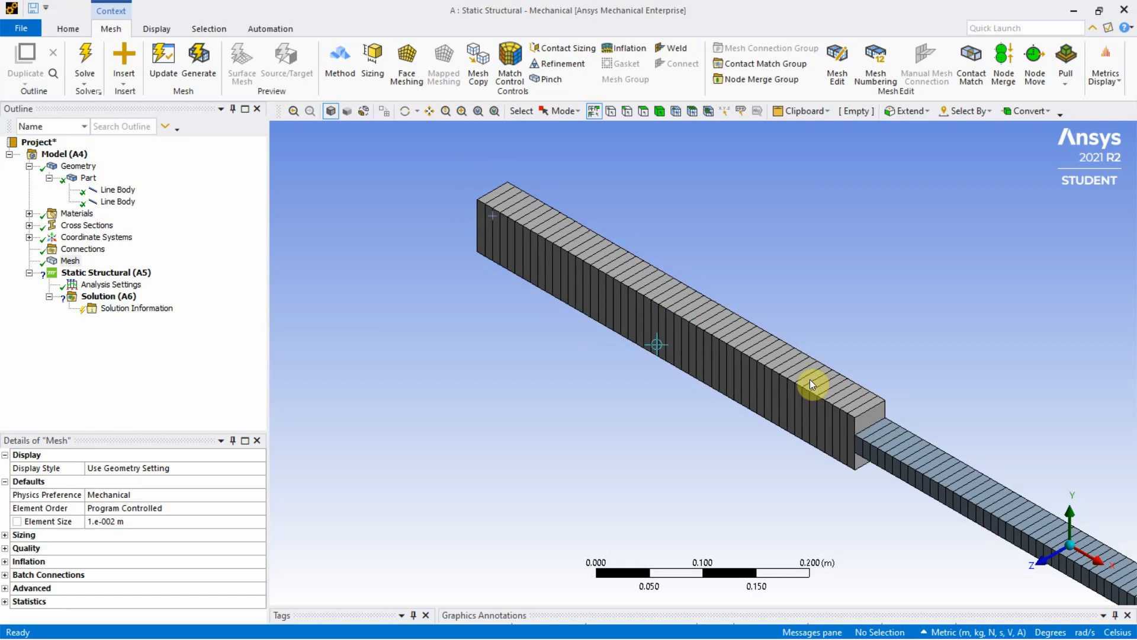
scroll(514, 248, down, 3)
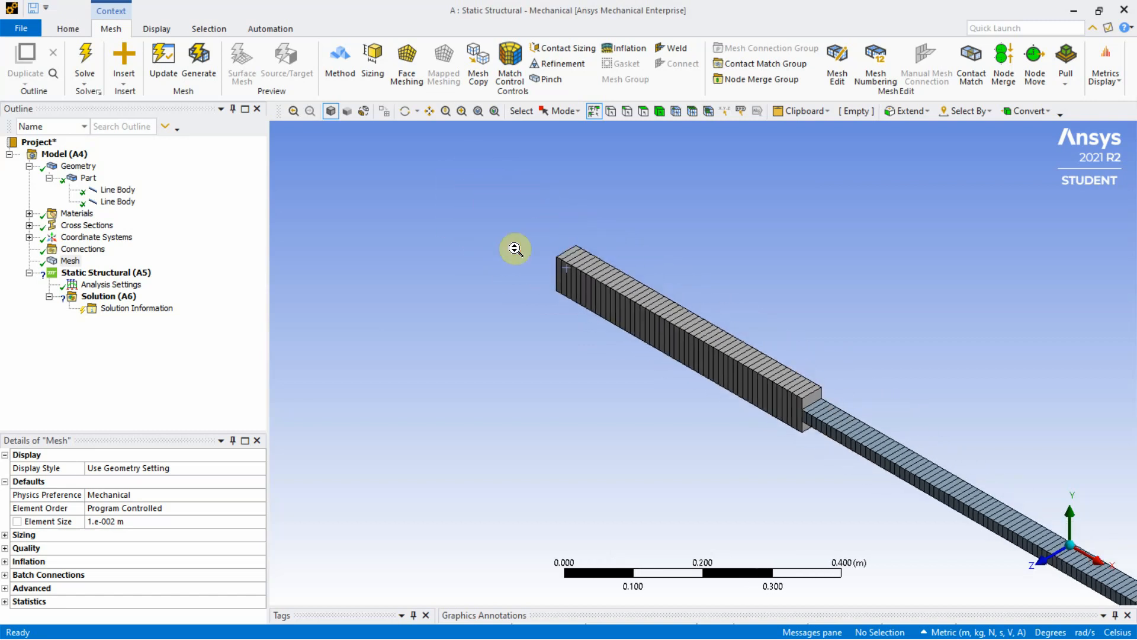
scroll(515, 248, down, 3)
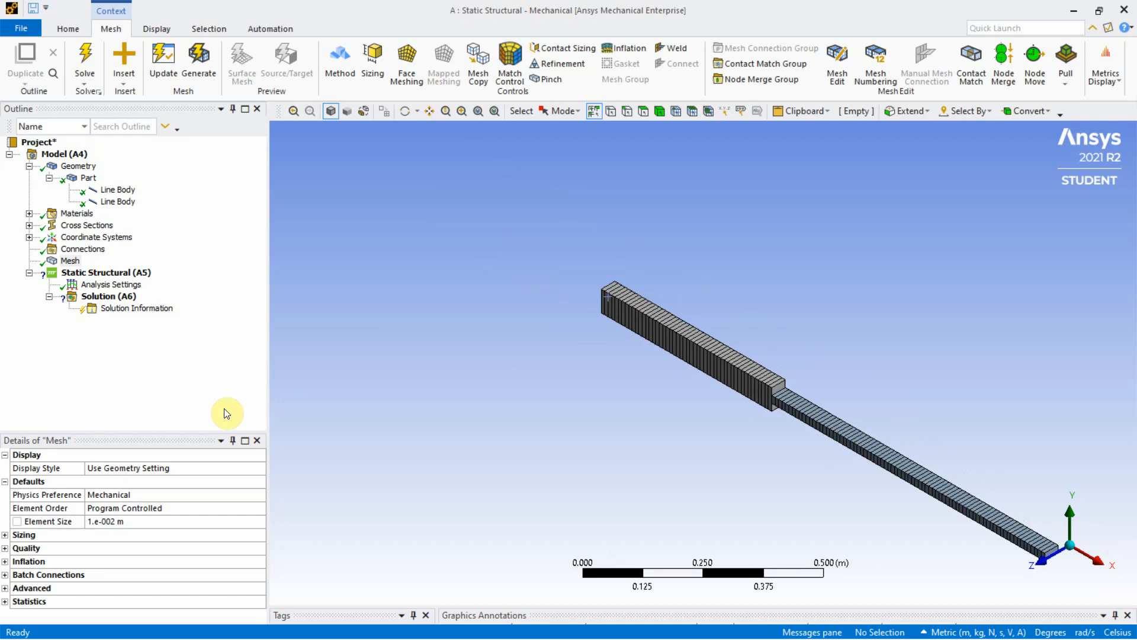
scroll(681, 296, up, 2)
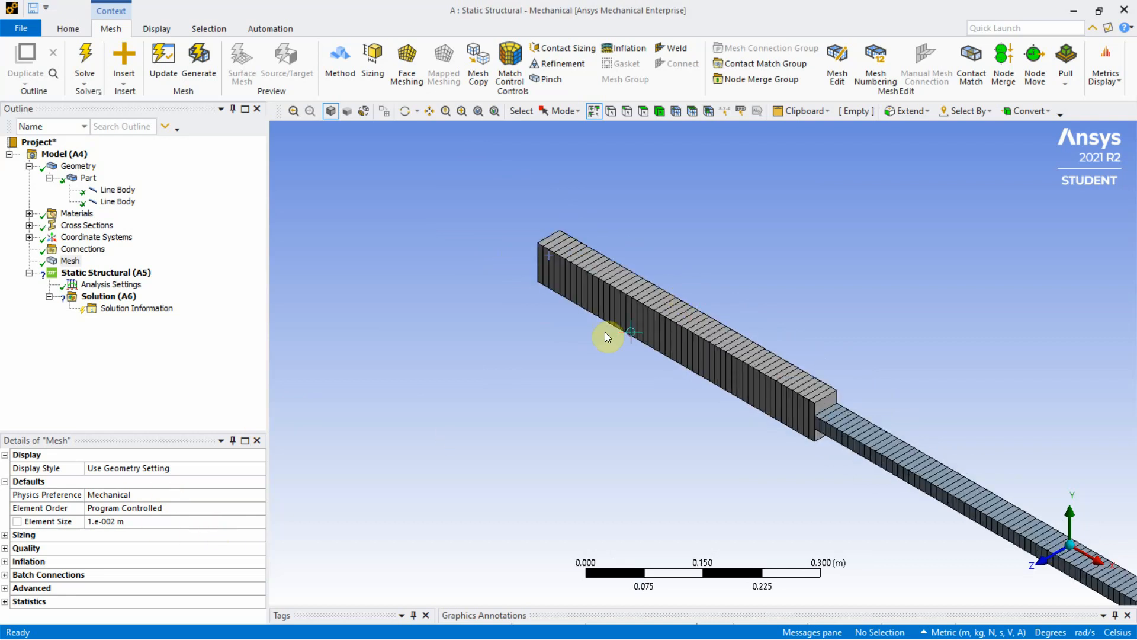
Step: Set the mesh element size to 5.e-002 m, update the mesh and look over the whole meshed bar
click(109, 522)
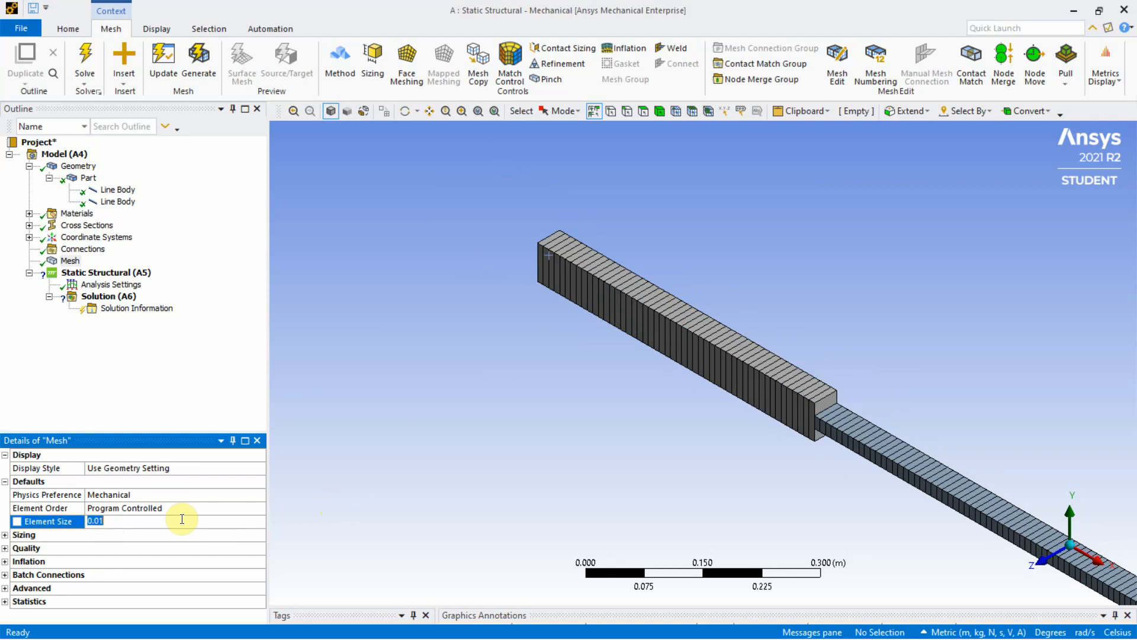
text(5.e-002 m)
click(401, 336)
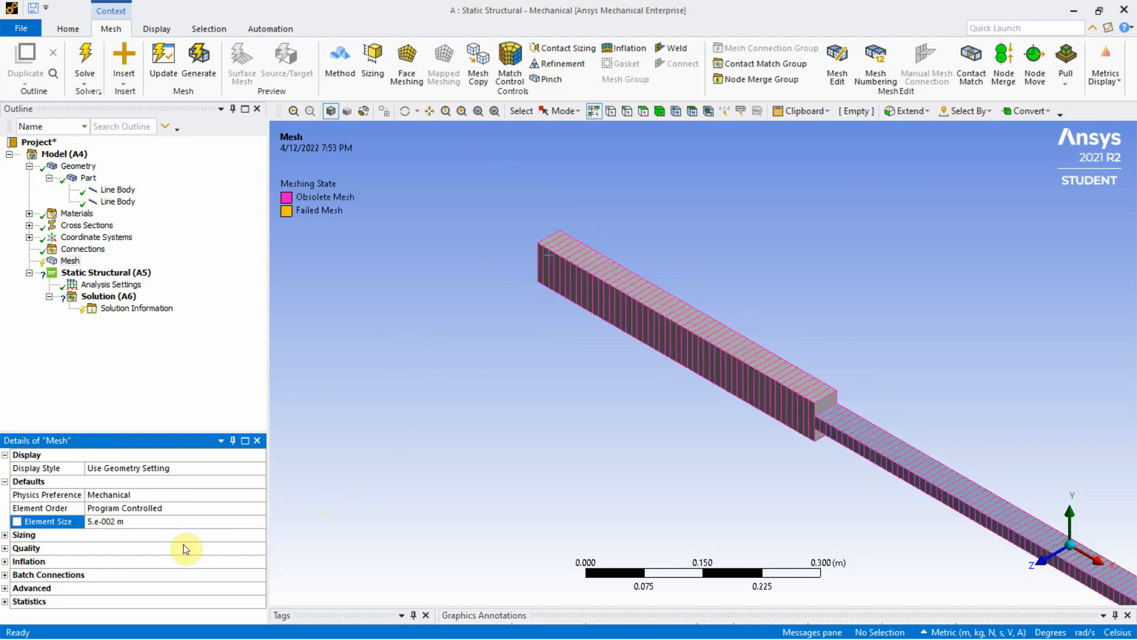
right_click(63, 260)
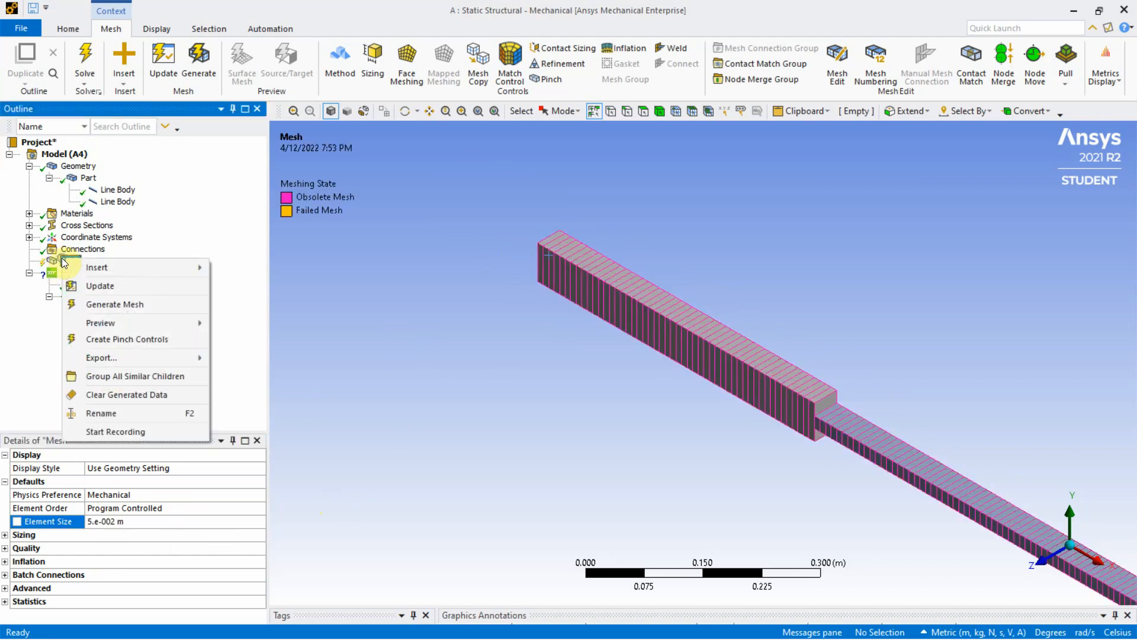
click(90, 286)
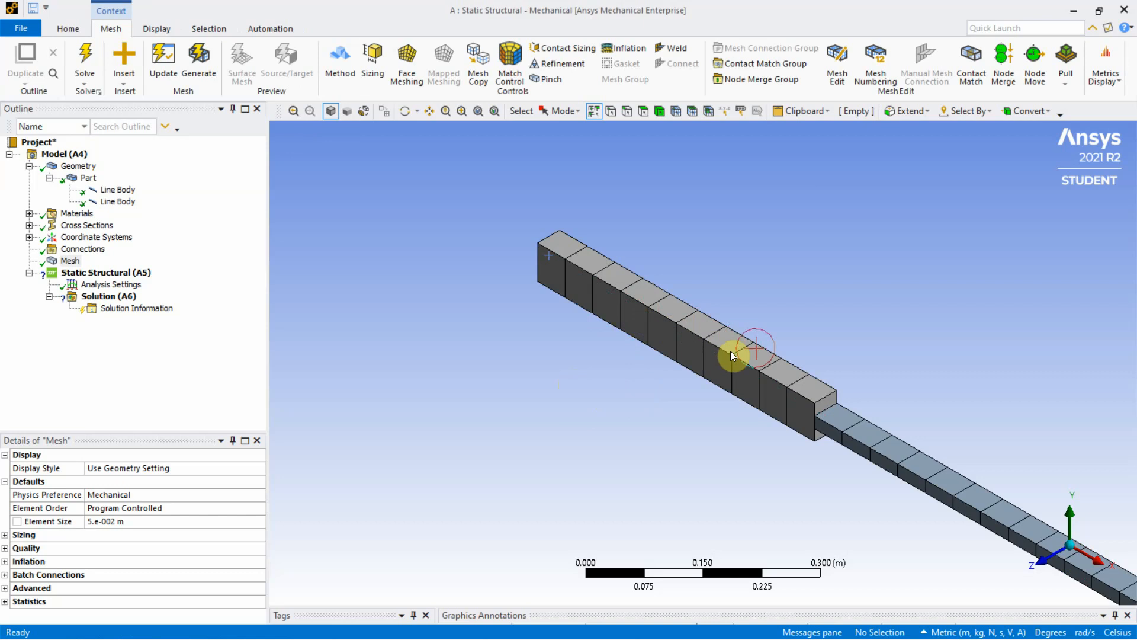
scroll(753, 378, up, 1)
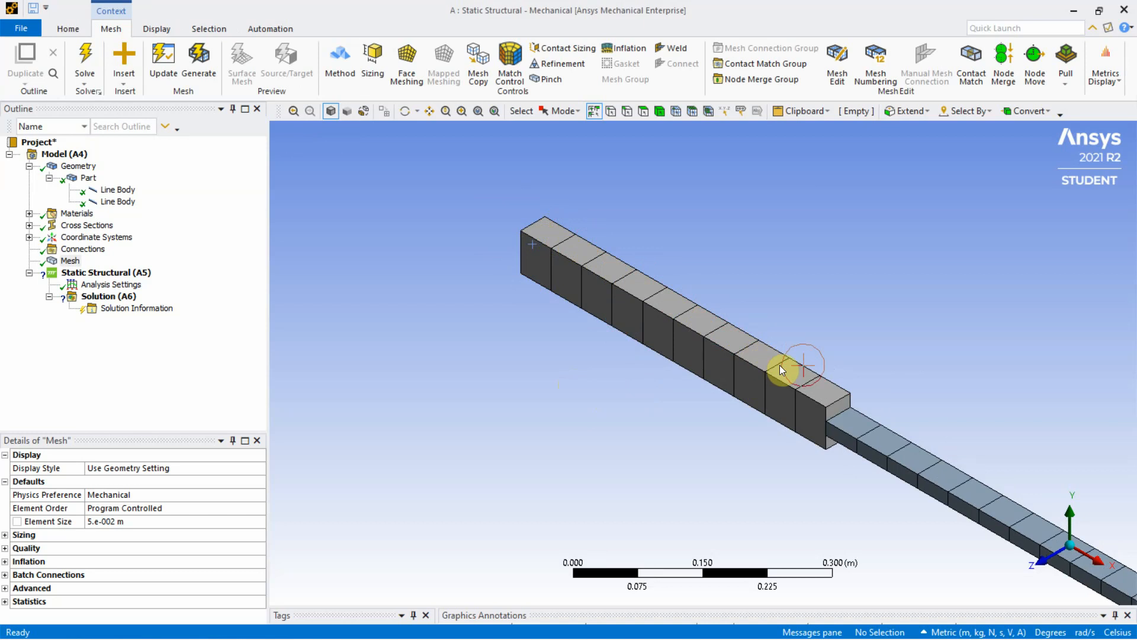
scroll(809, 391, down, 1)
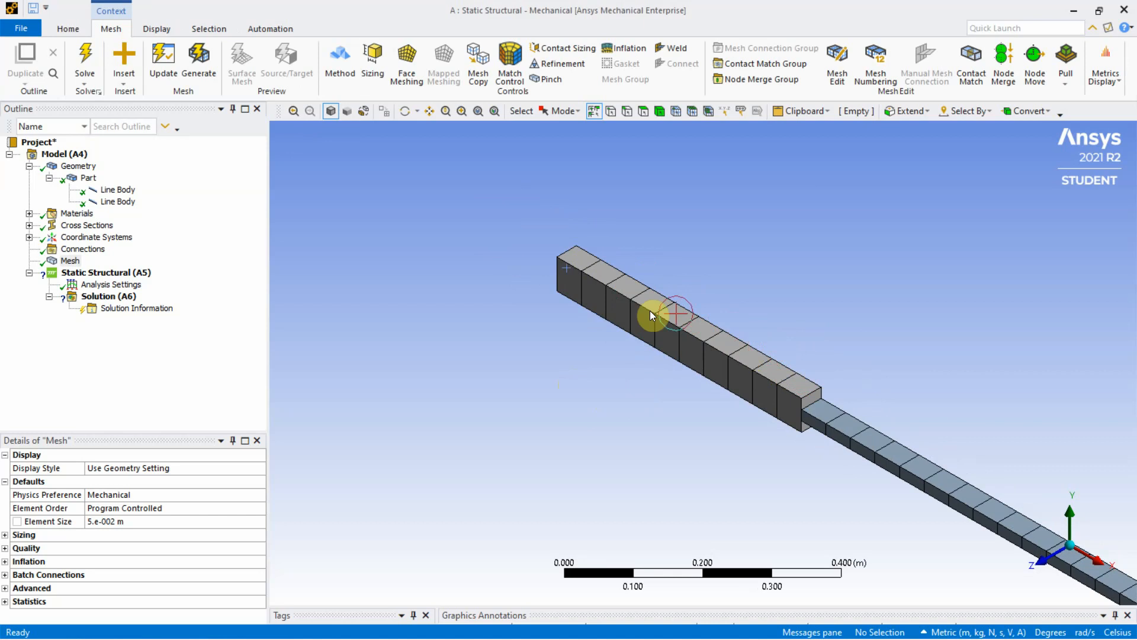
scroll(759, 374, down, 3)
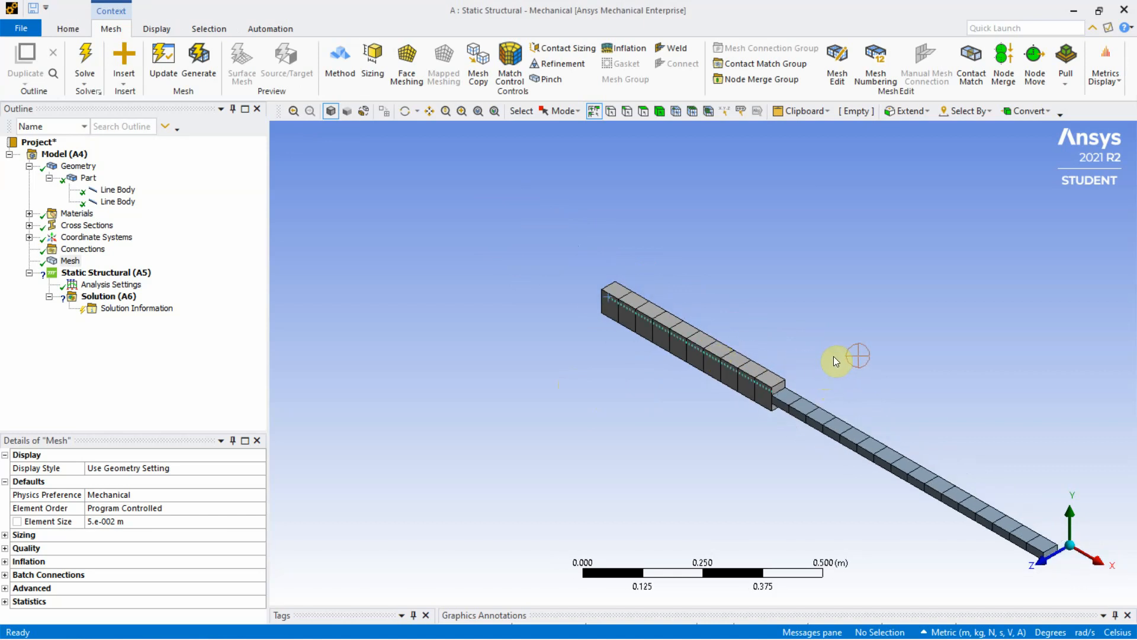
middle_drag(836, 357, 649, 289)
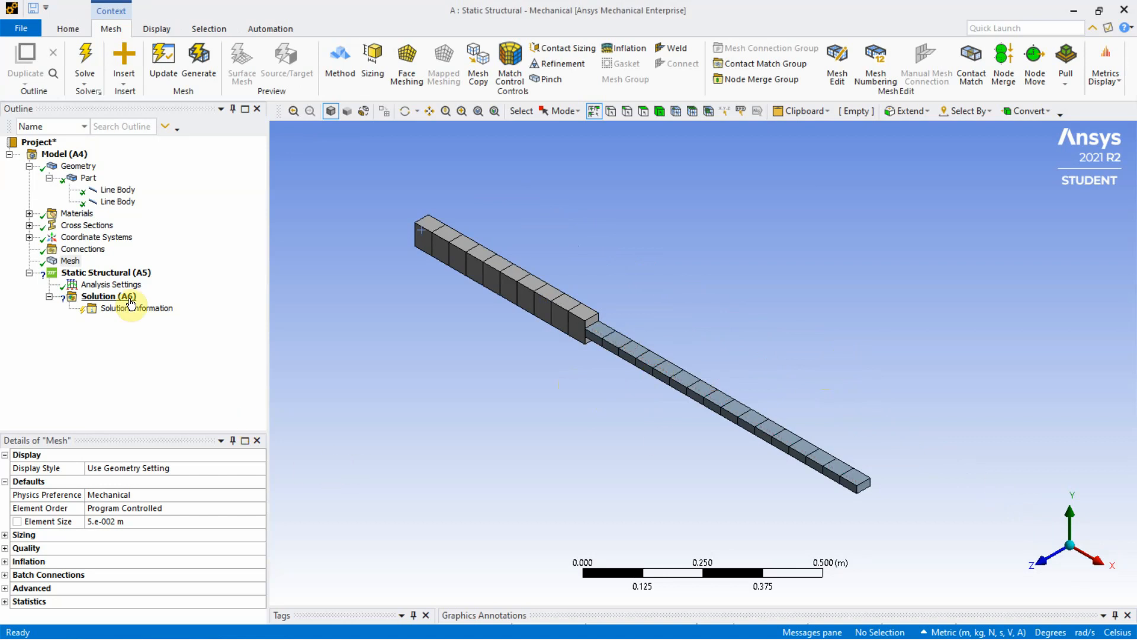
Step: Add a fixed support to the static structural analysis on the vertex at the thick segment's outer end
click(124, 273)
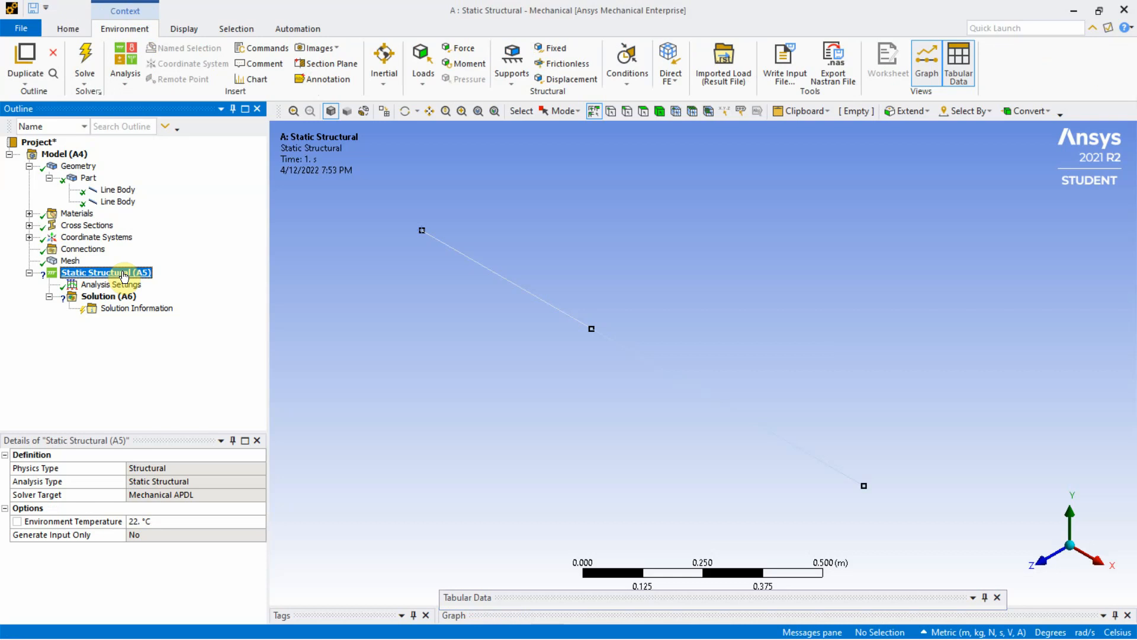
right_click(124, 275)
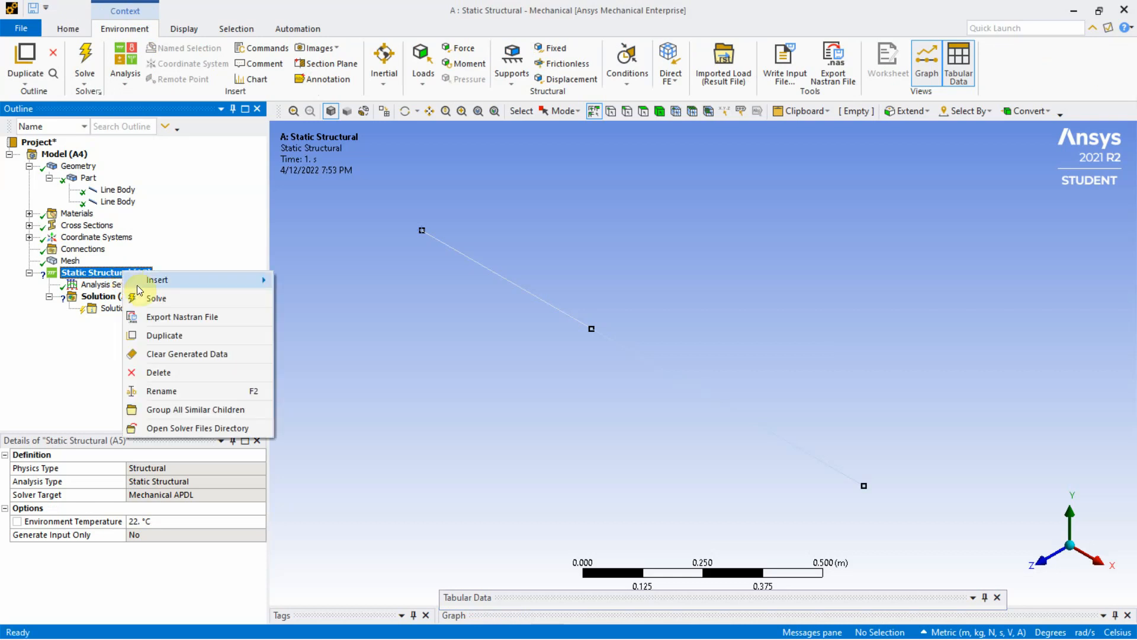
mouse_move(155, 288)
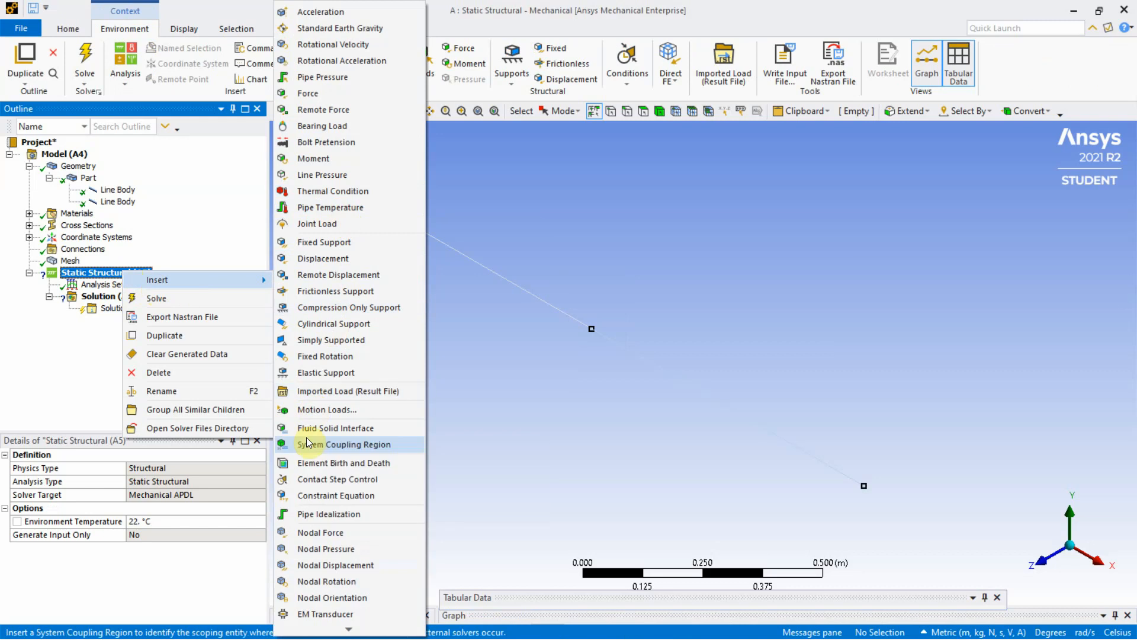
click(315, 243)
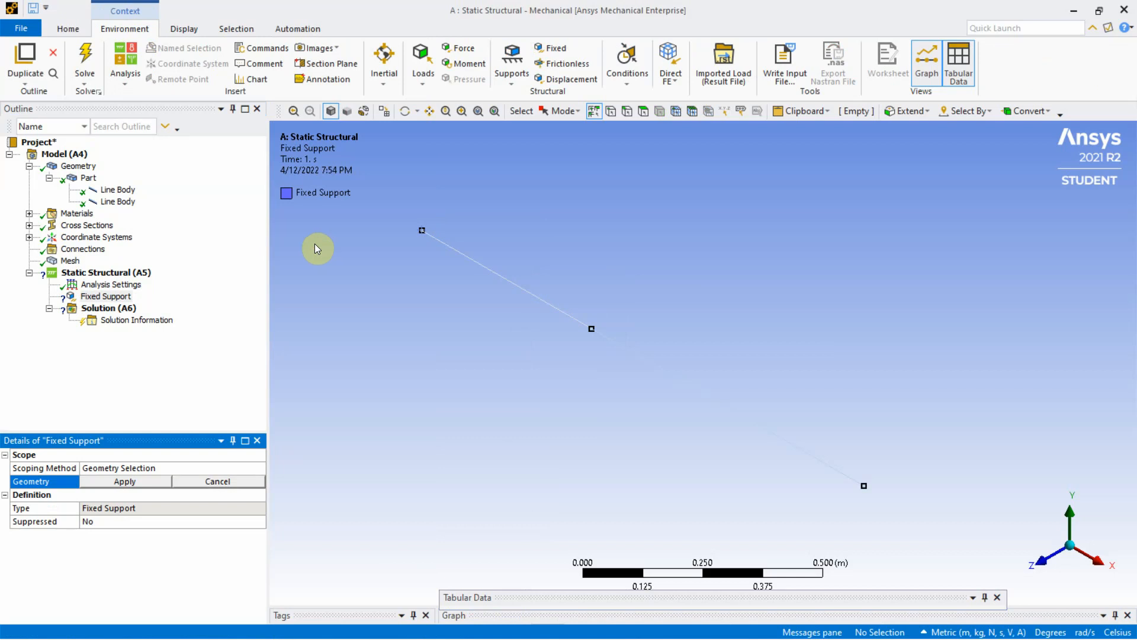
scroll(440, 283, down, 1)
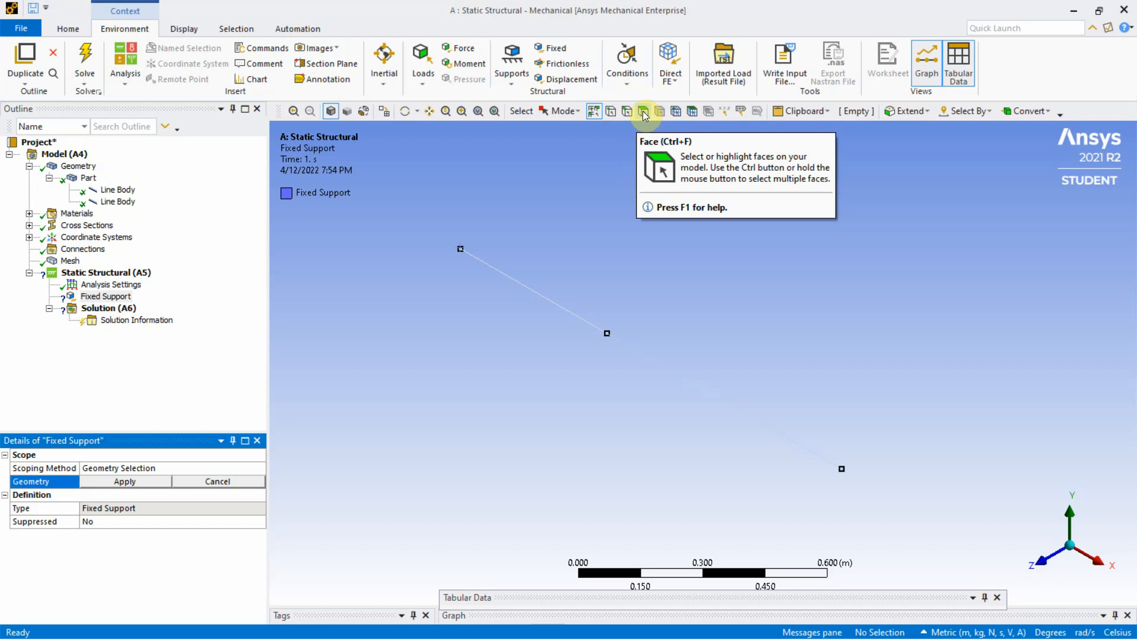
click(610, 112)
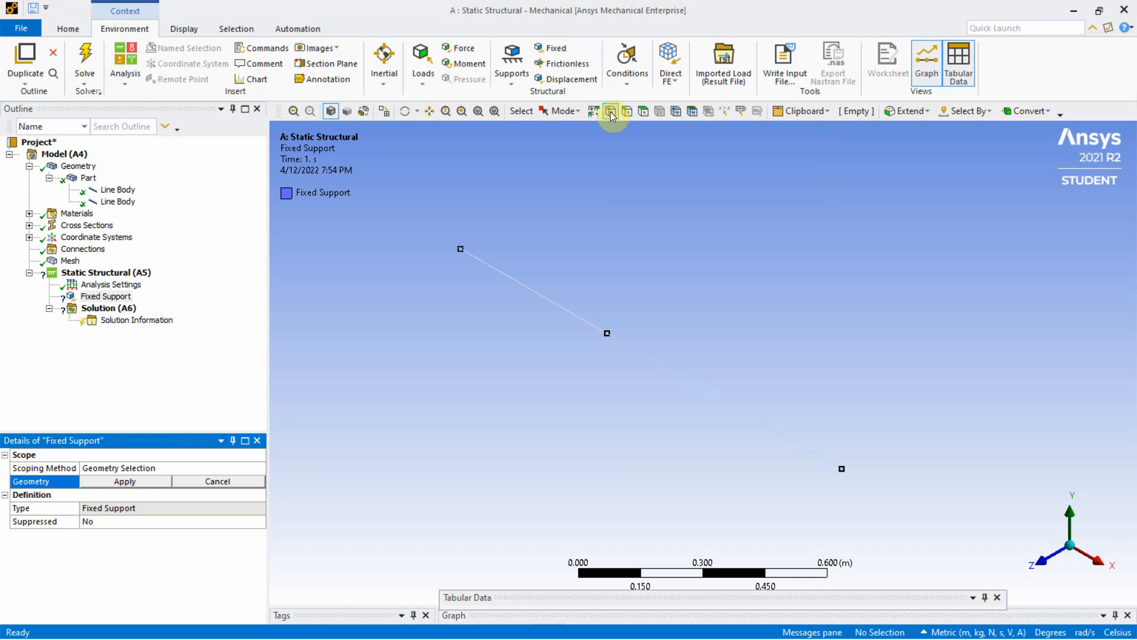
click(462, 250)
click(122, 481)
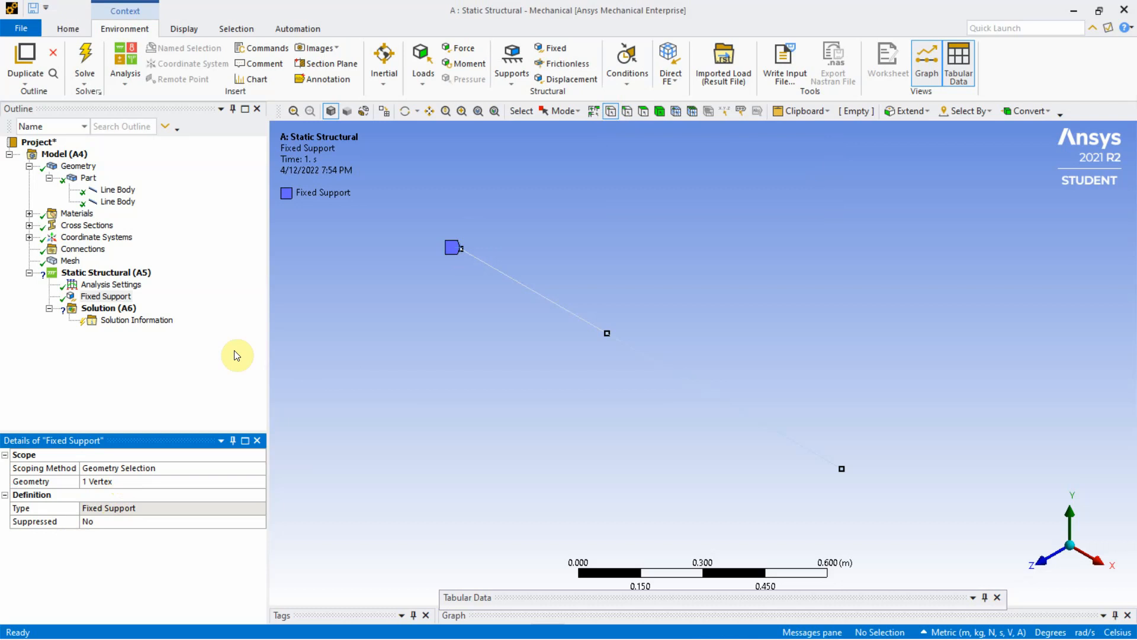
Step: Add a second fixed support on the vertex at the thin segment's outer end and show both supports together
click(112, 274)
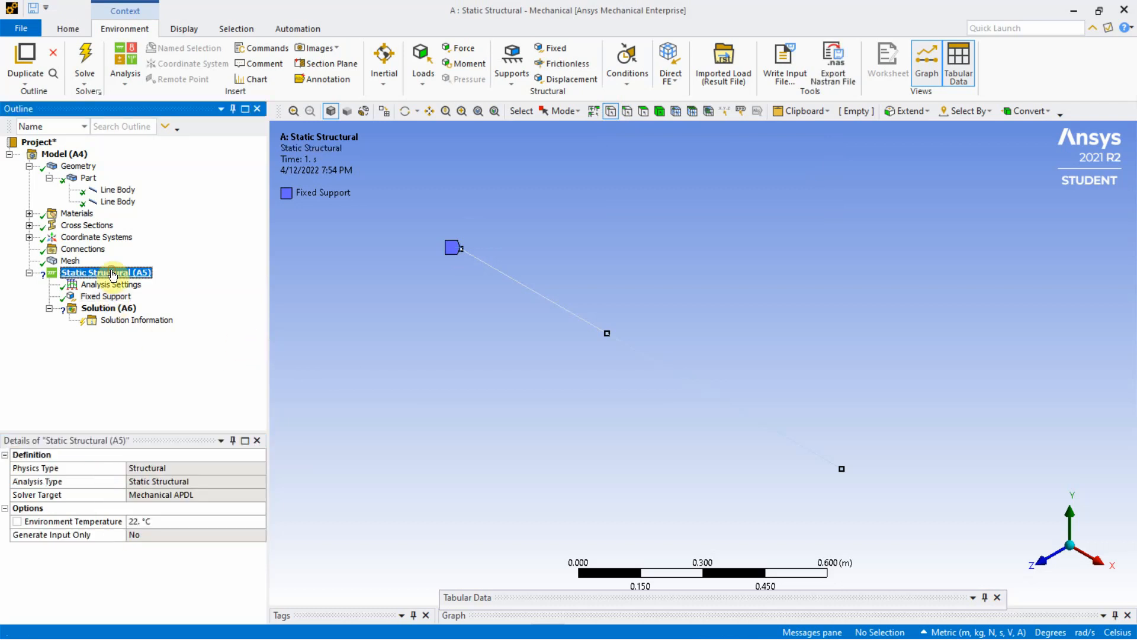
right_click(112, 273)
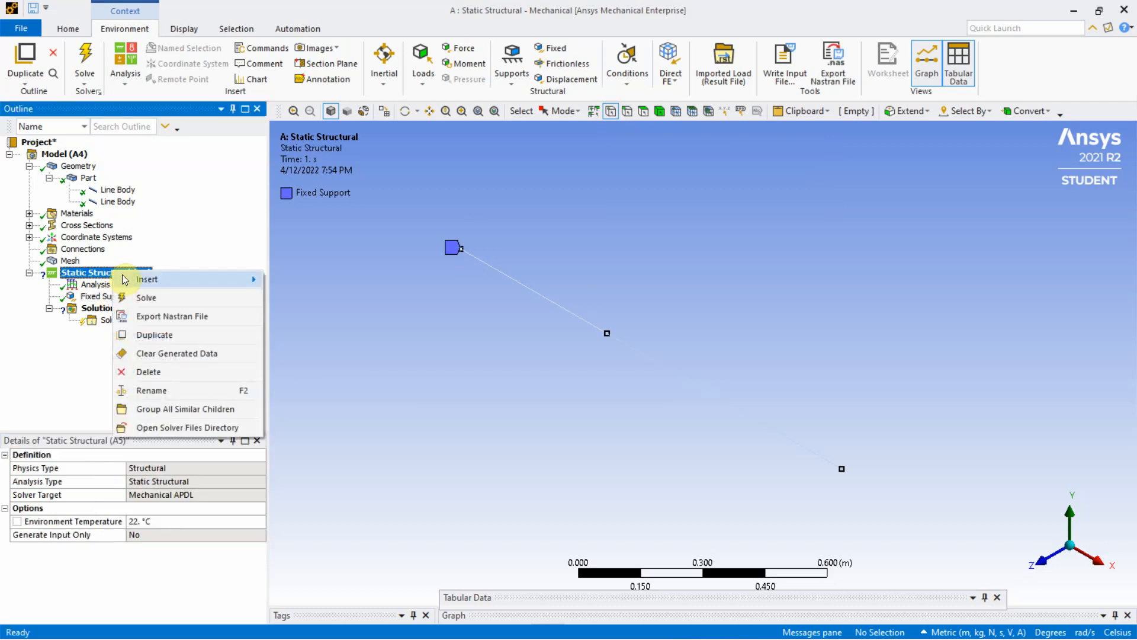
click(308, 245)
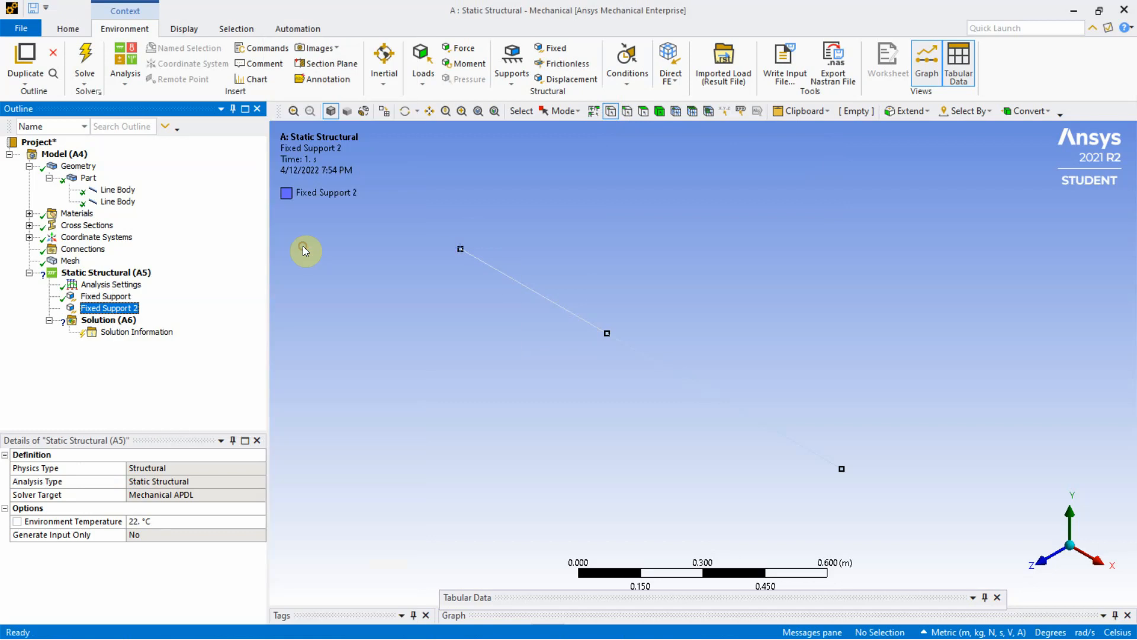
click(843, 468)
click(130, 484)
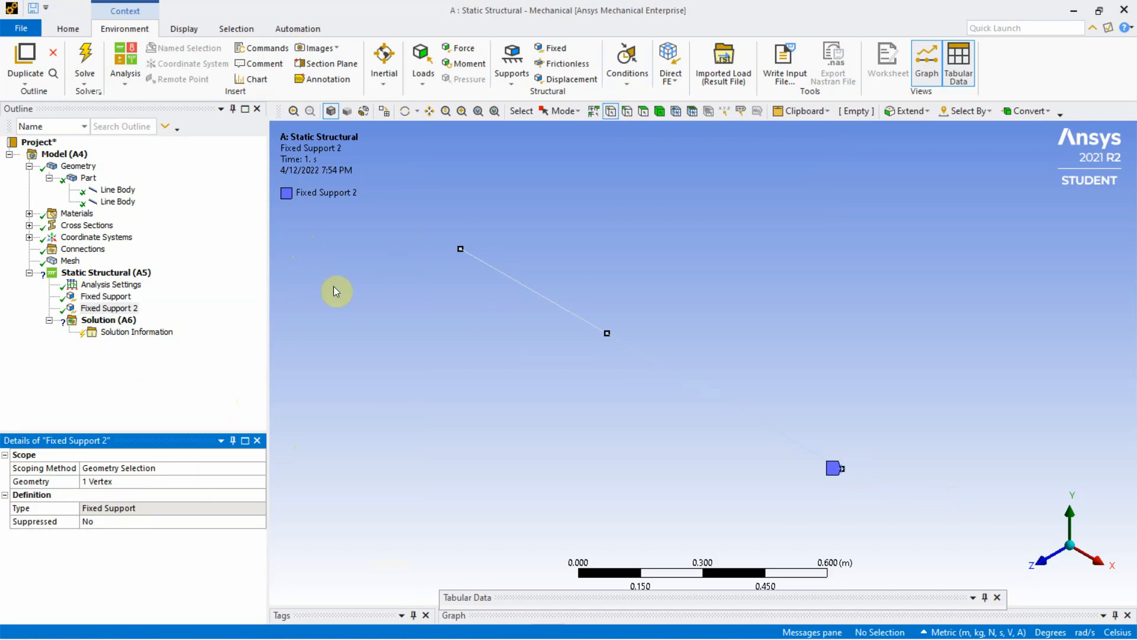
click(115, 275)
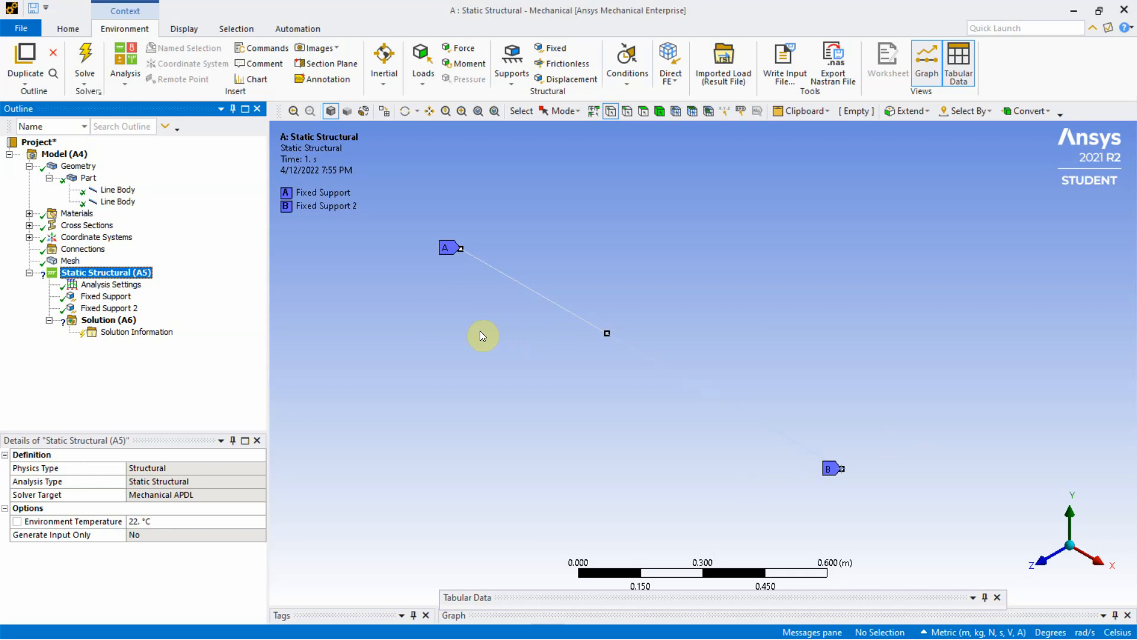
Step: Check the load's value, position and direction in the LECTURE-1 PDF in Edge and return to Ansys Mechanical
mouse_move(308, 639)
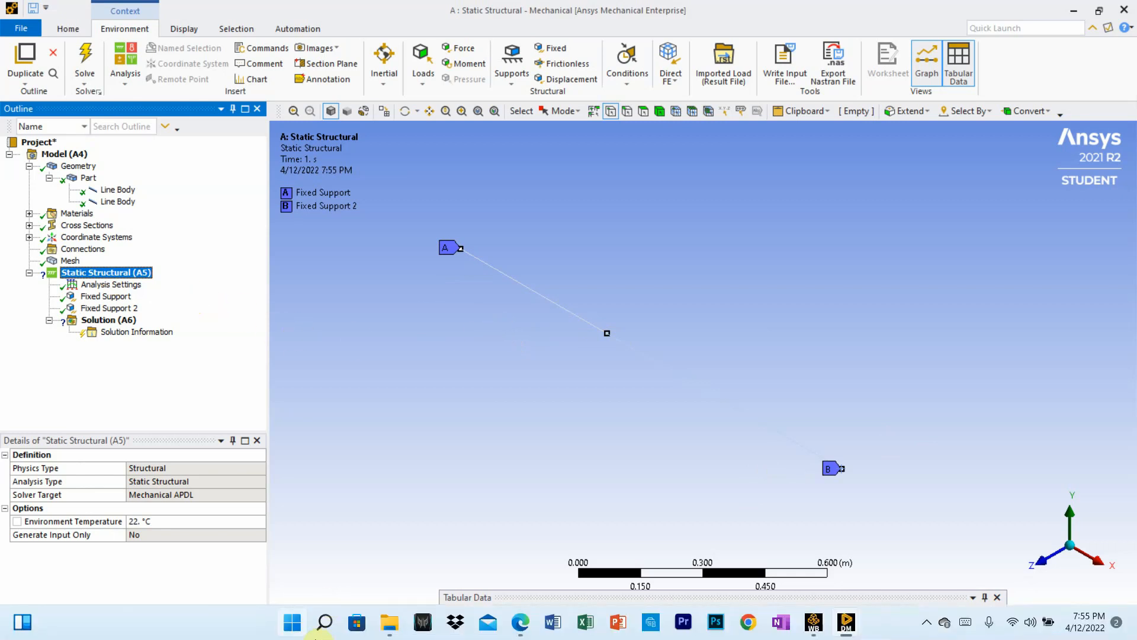
click(520, 622)
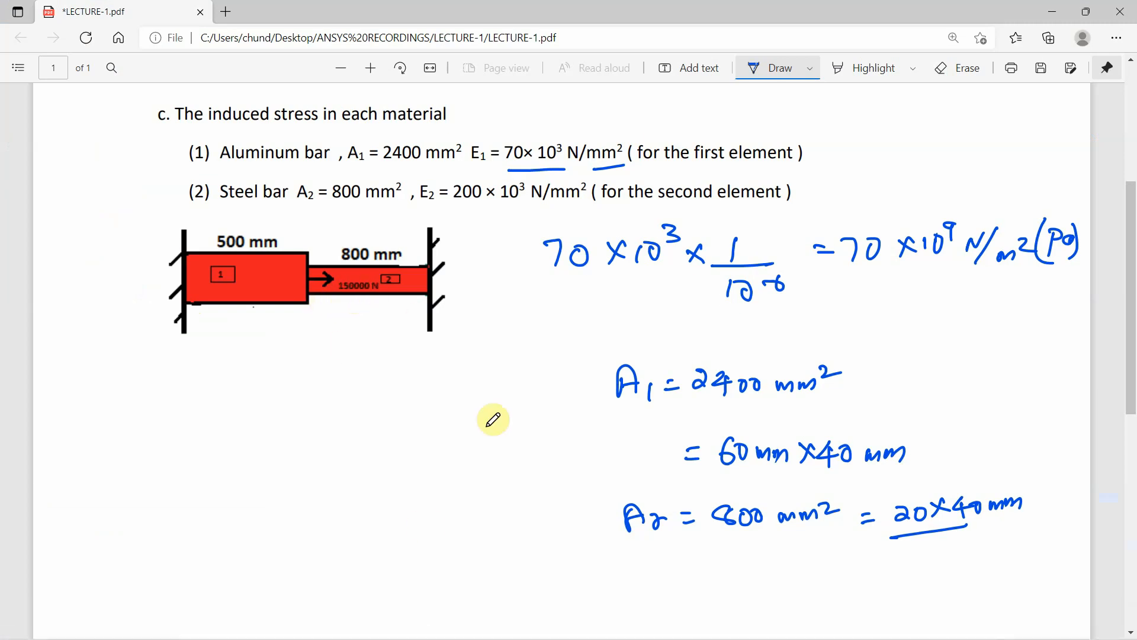
mouse_move(521, 637)
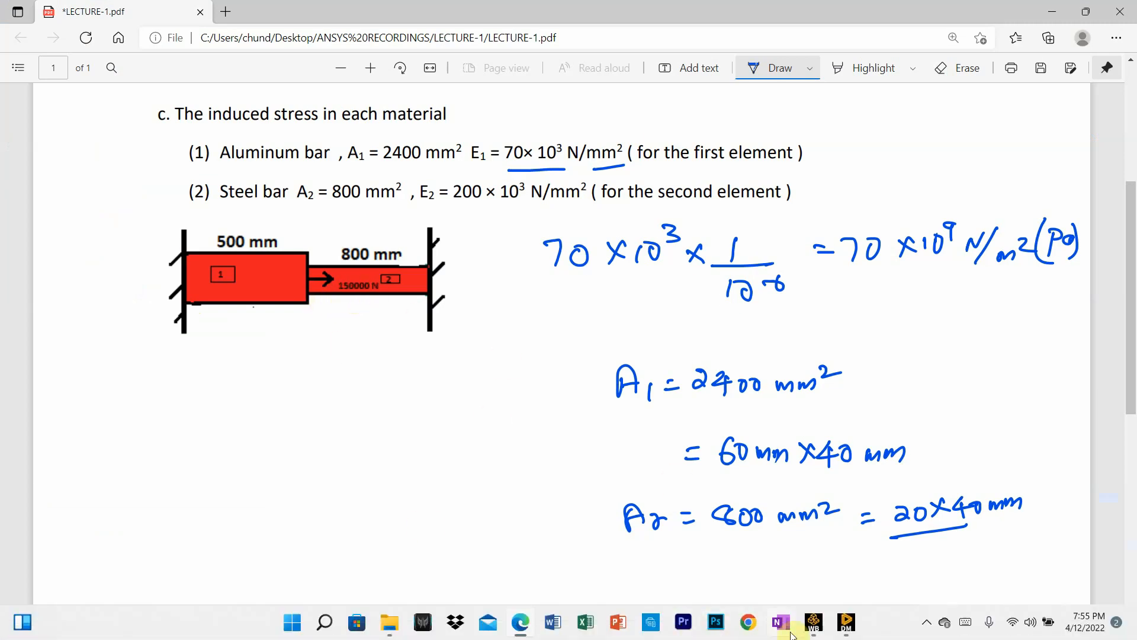
mouse_move(844, 627)
click(797, 554)
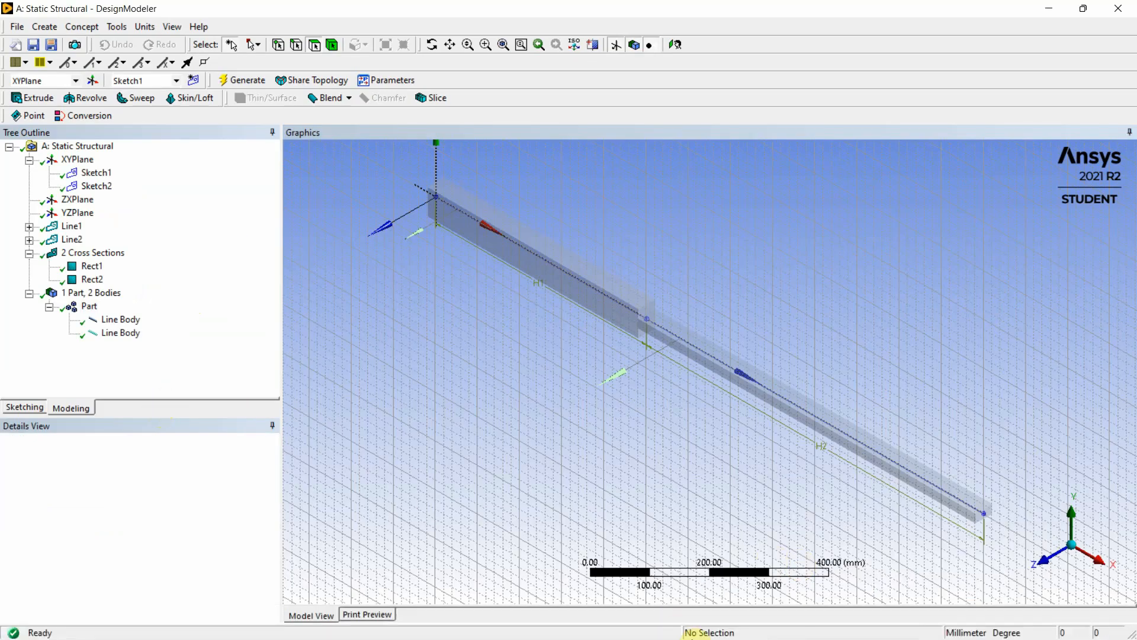
mouse_move(782, 618)
mouse_move(846, 622)
click(749, 543)
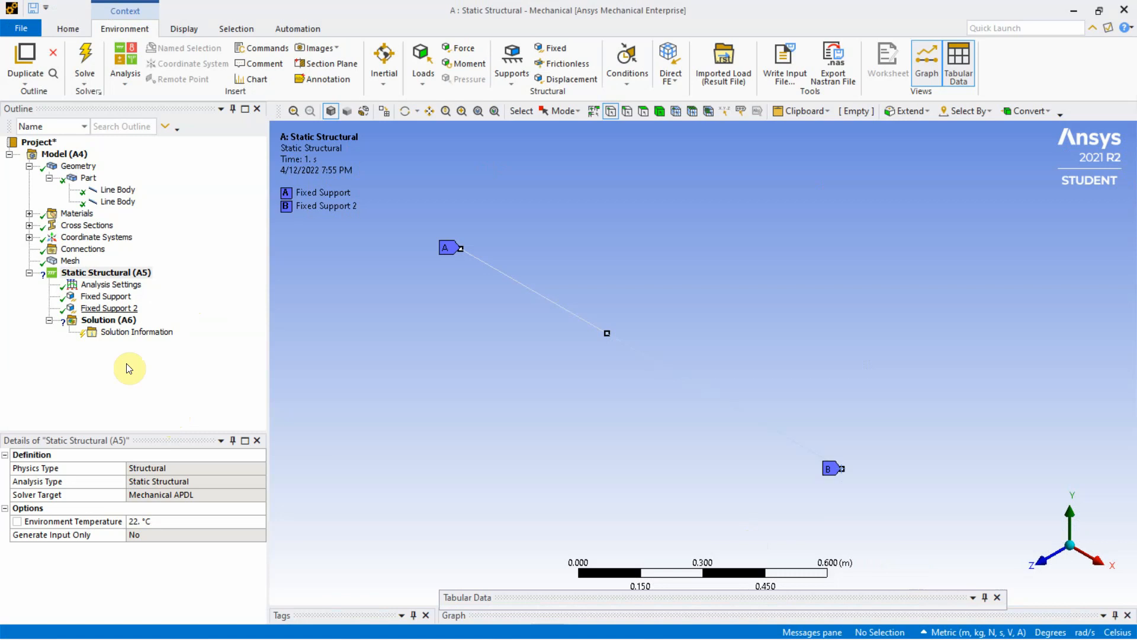
Step: Add a force load to the static structural analysis, defined by components, with the bar viewed along the Z axis
click(97, 273)
right_click(97, 270)
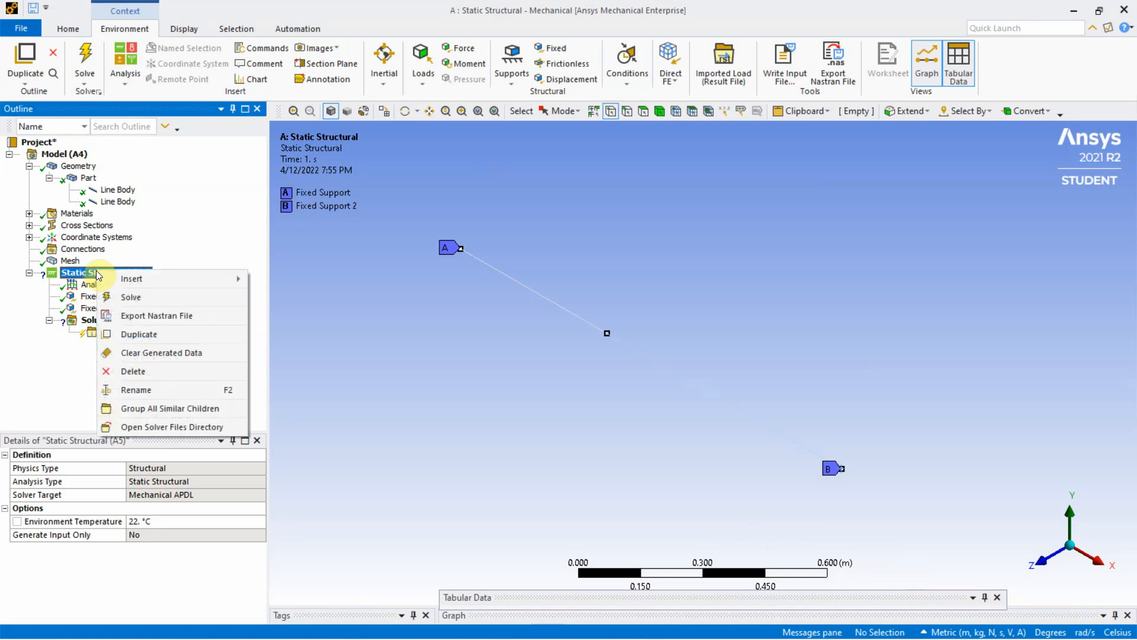
mouse_move(125, 281)
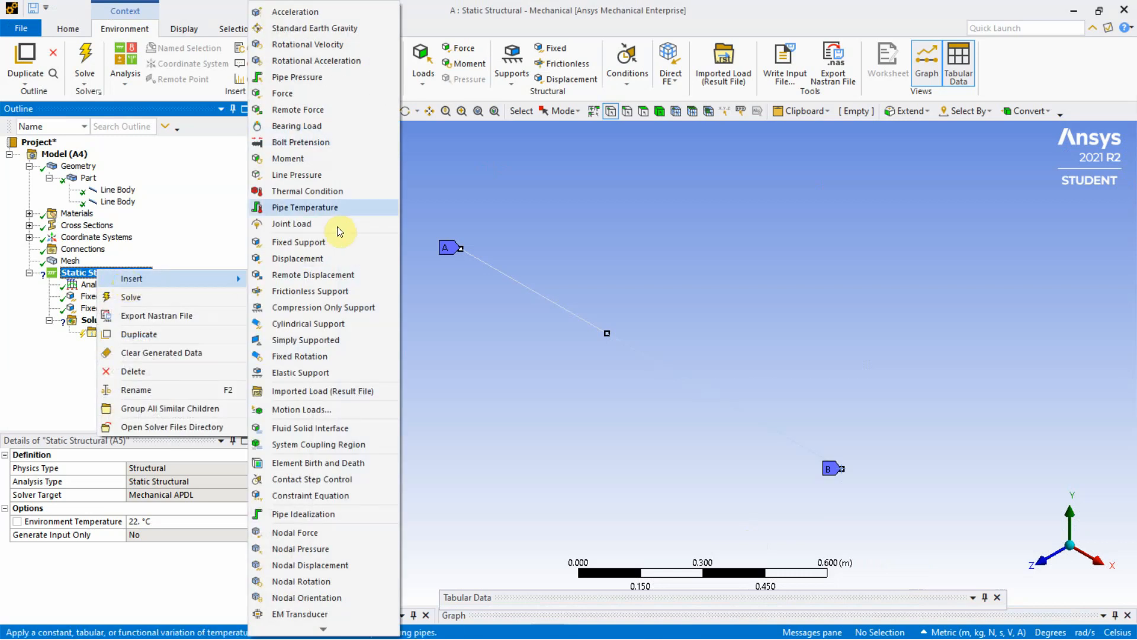
click(303, 93)
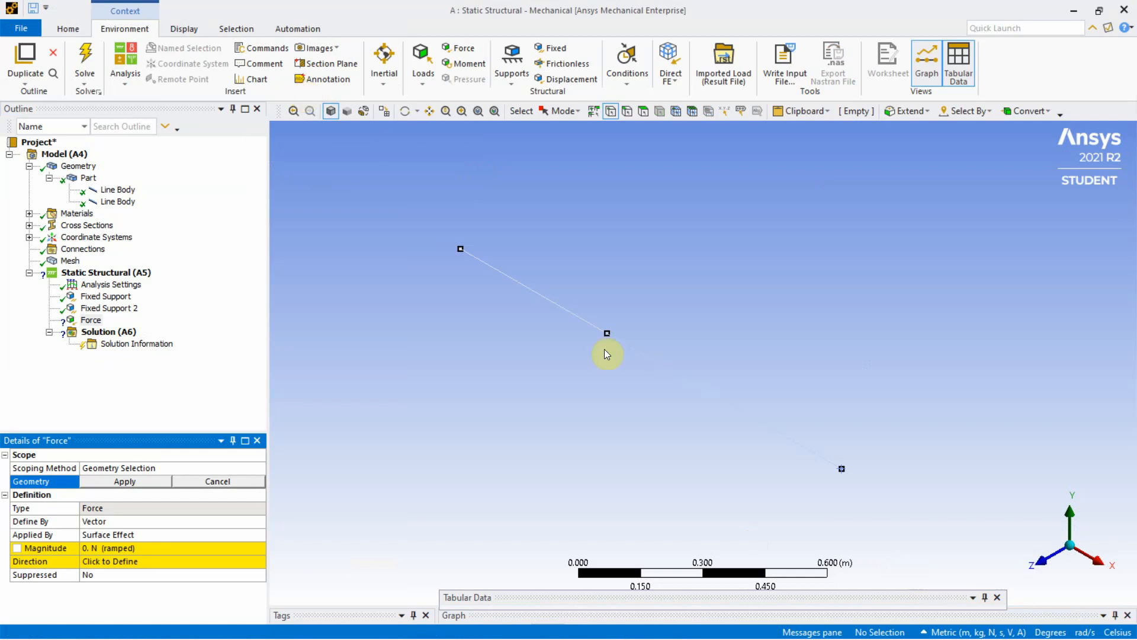
click(1038, 560)
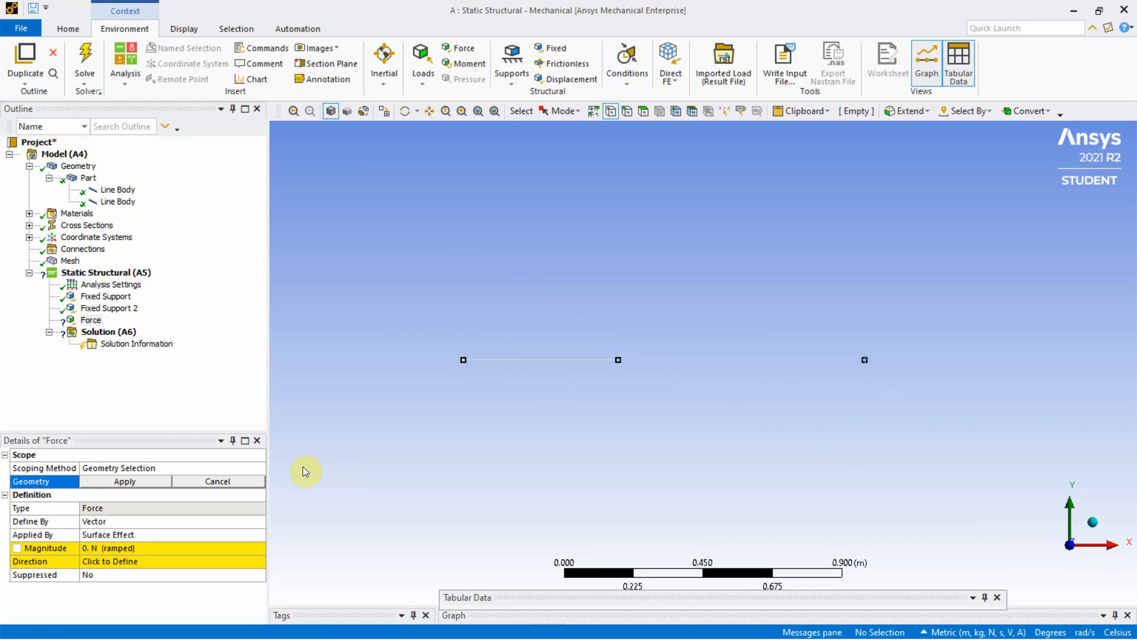
click(136, 521)
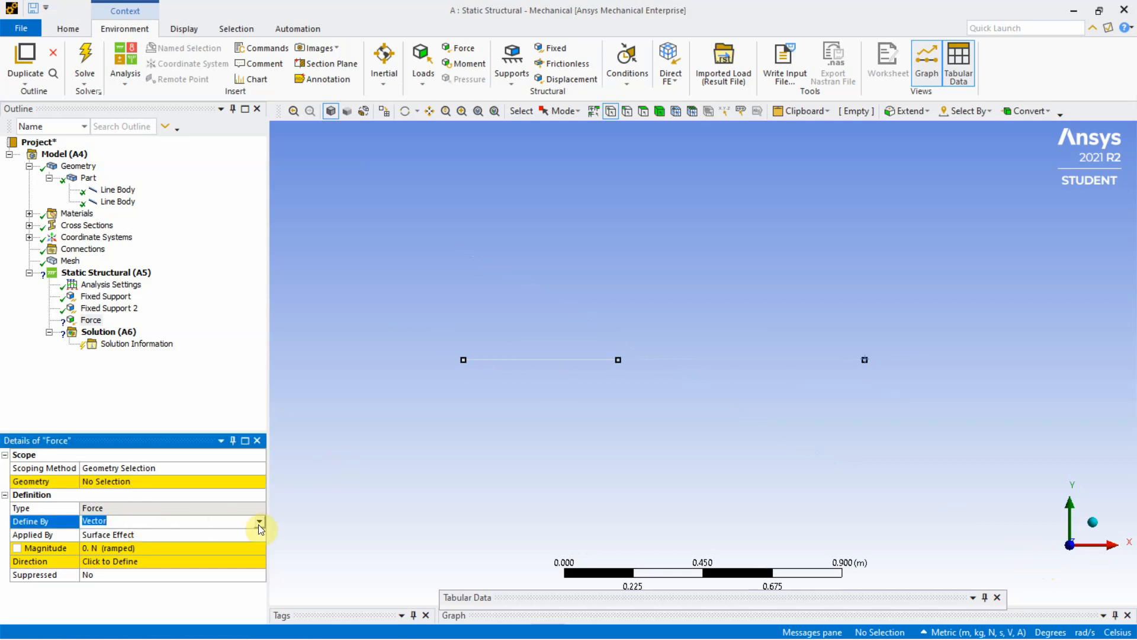
click(261, 522)
click(150, 532)
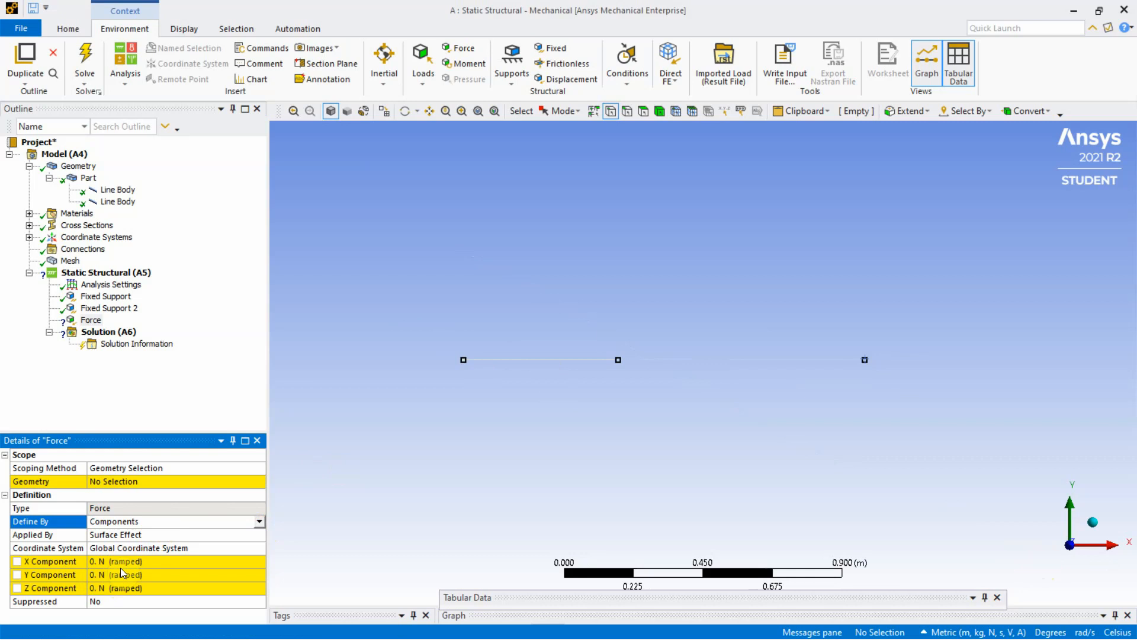
Step: Set the force's X component to 150000 N and scope it to the middle vertex where the two segments meet
click(105, 560)
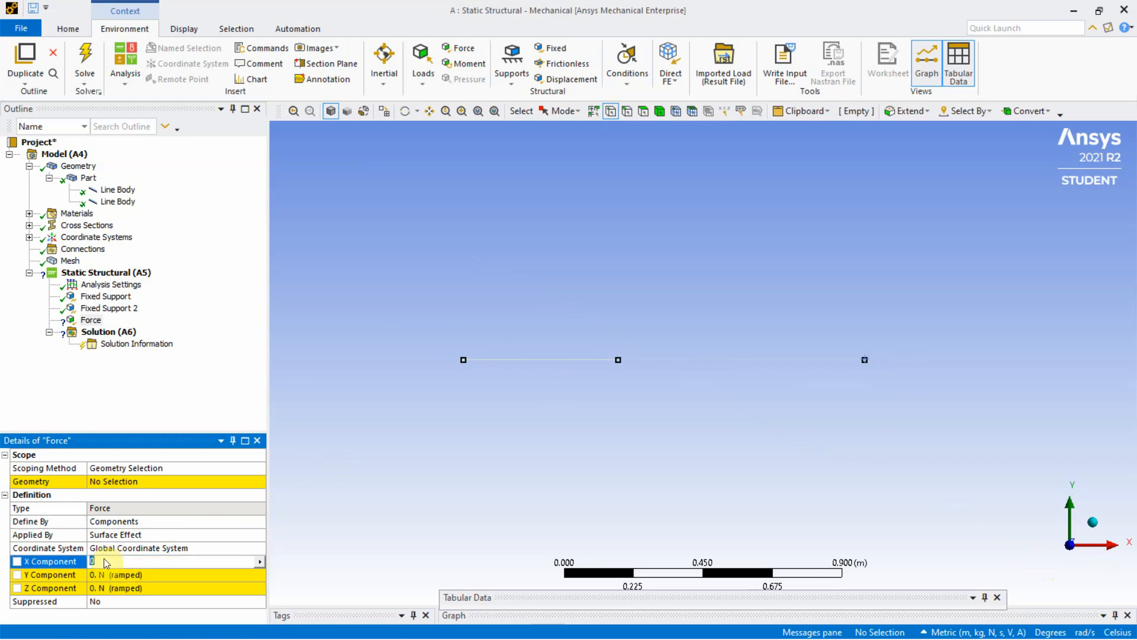
text(150000)
click(361, 489)
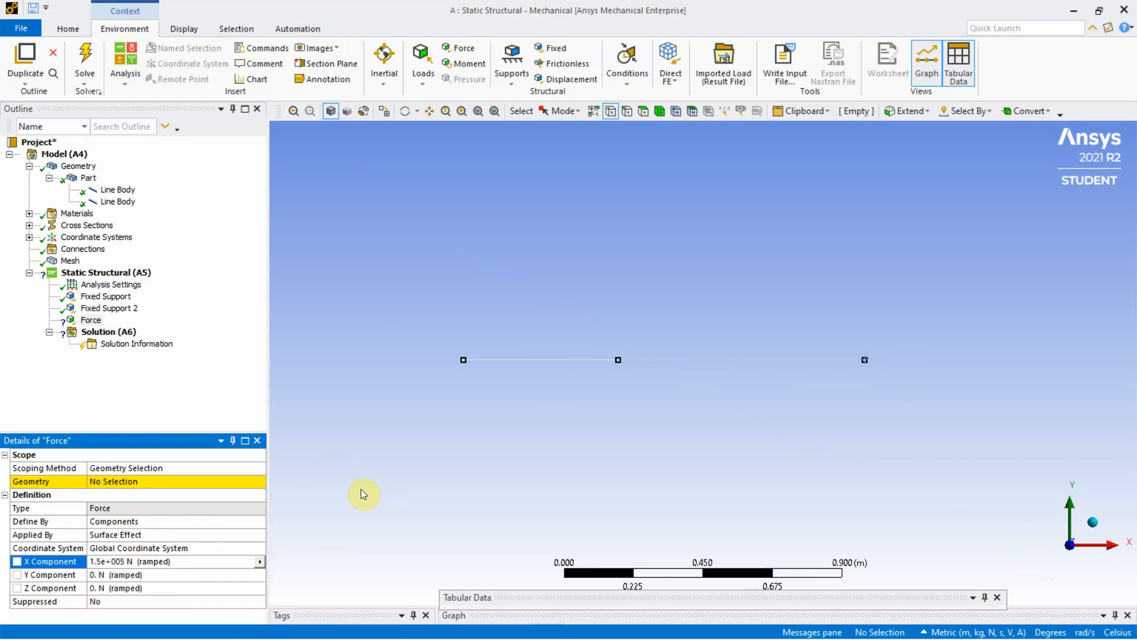
click(619, 360)
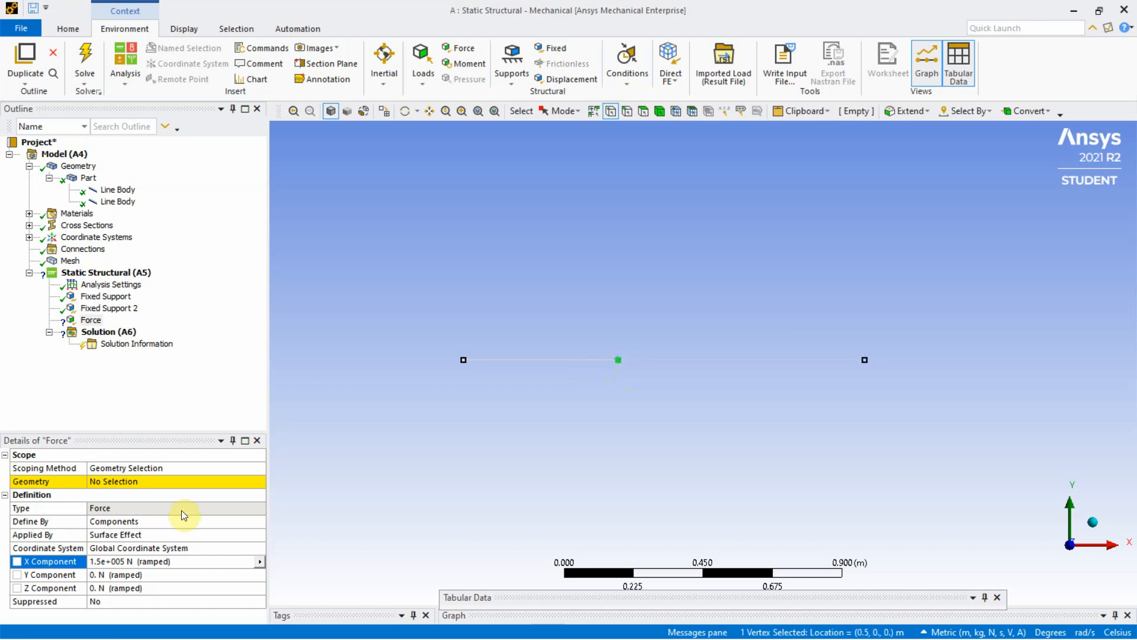
click(163, 485)
click(152, 482)
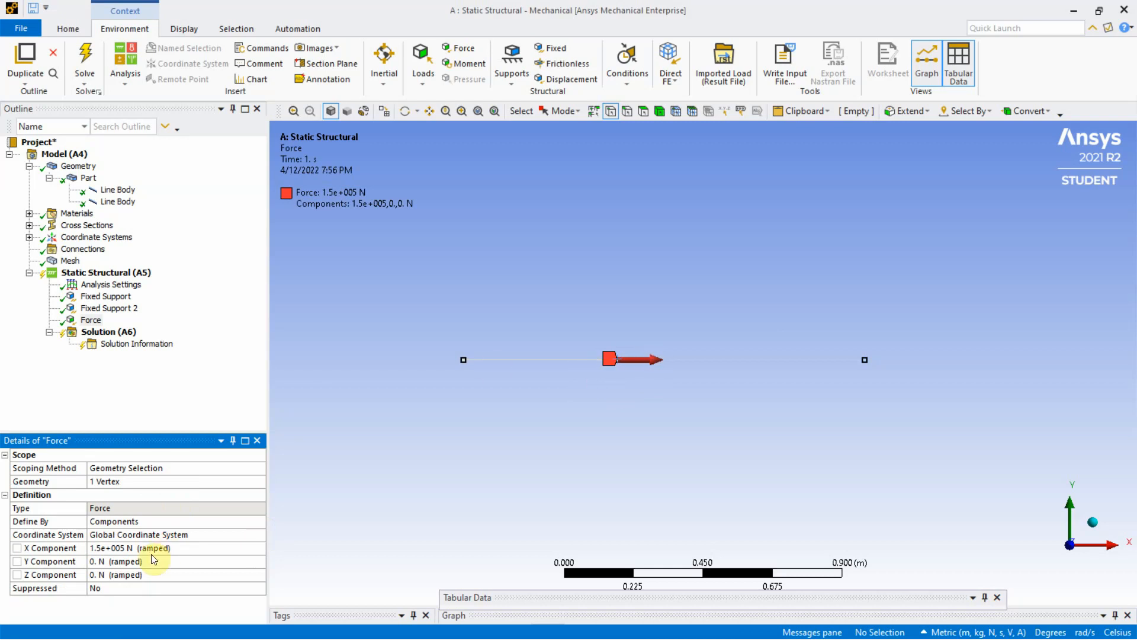
Step: Reverse the force's direction by setting its X component to -150000 N
click(93, 549)
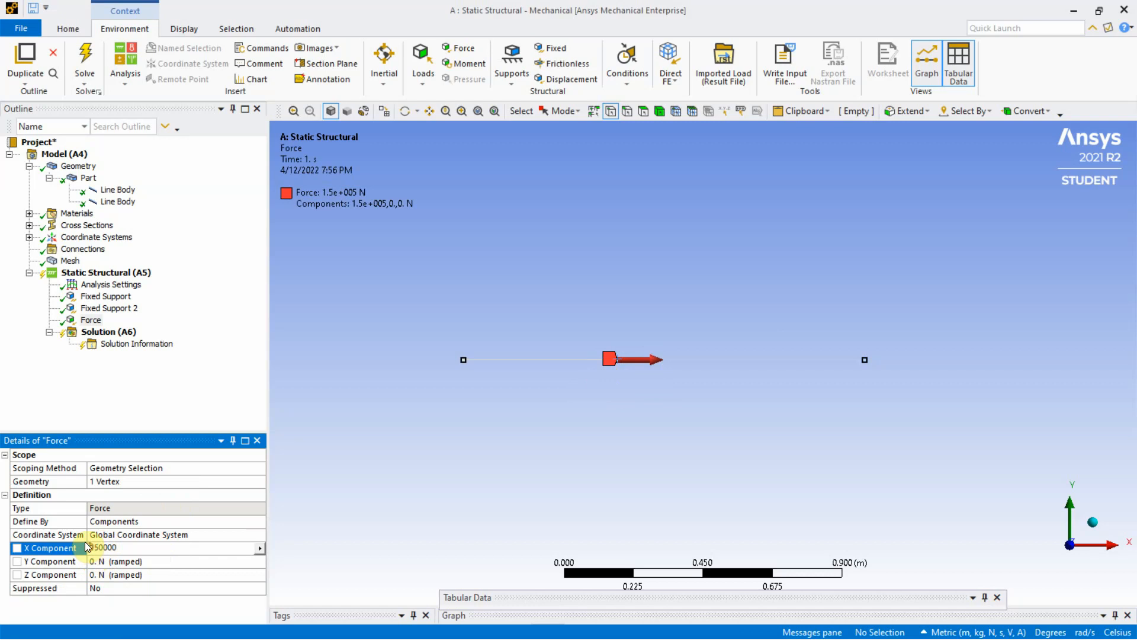
text(-)
click(529, 430)
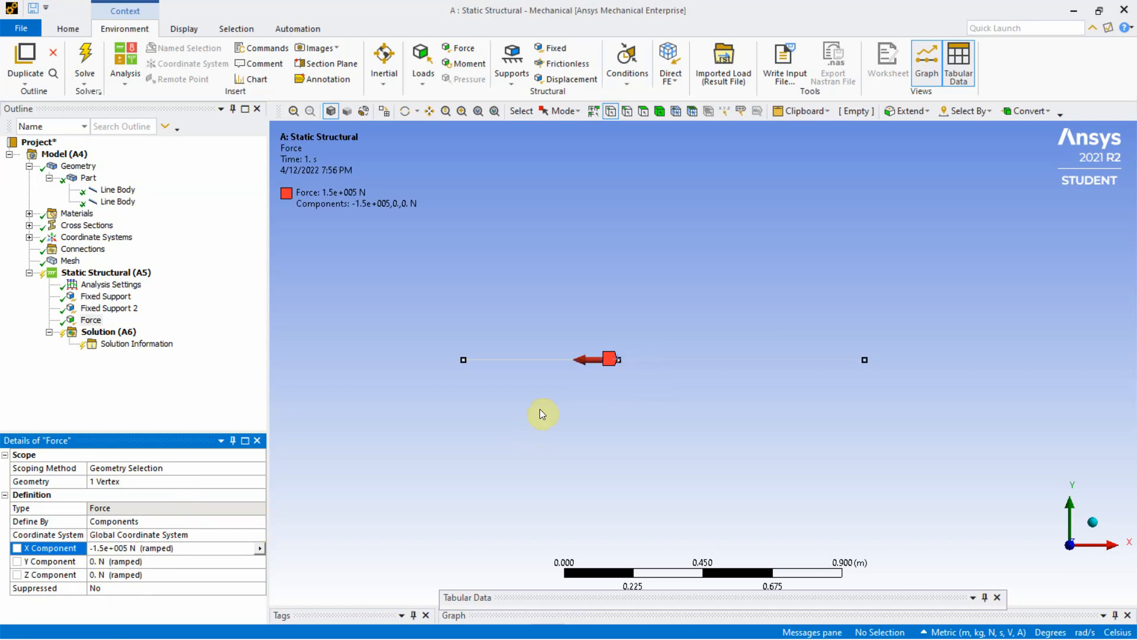
scroll(578, 391, up, 2)
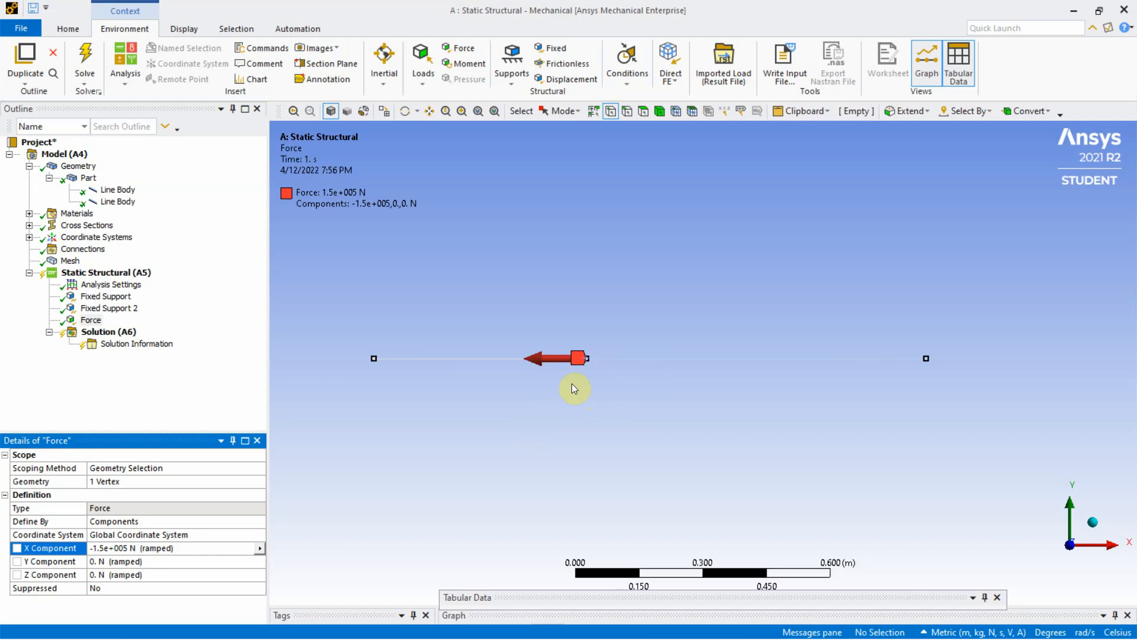
Step: Check the load's direction on the stepped bar in the LECTURE-1 PDF in Edge and return to Ansys Mechanical
mouse_move(394, 635)
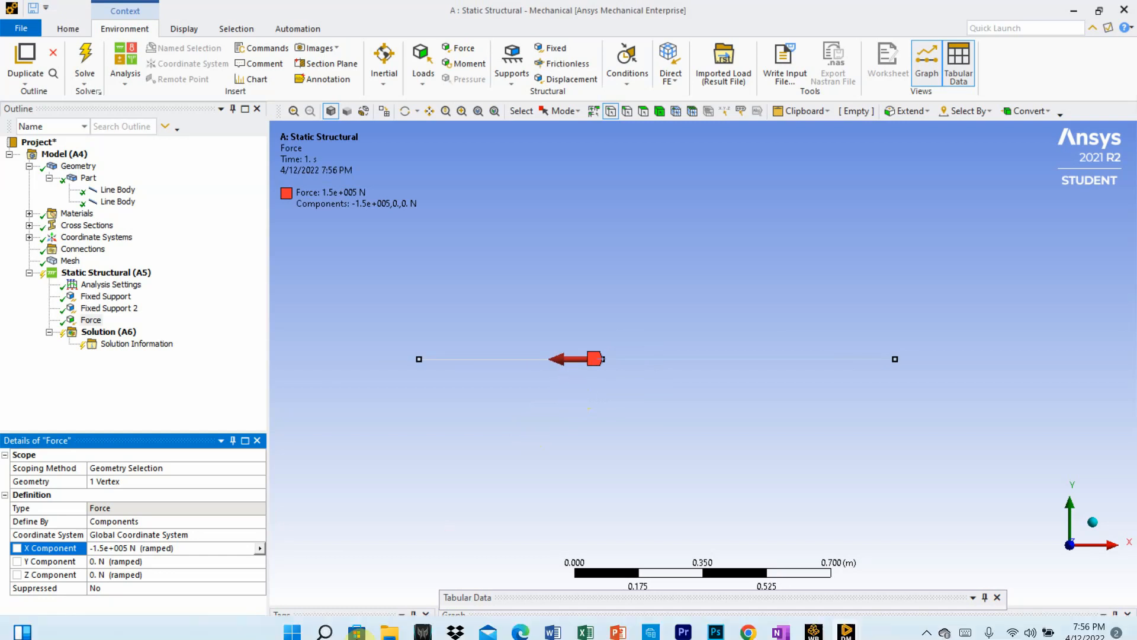
click(526, 624)
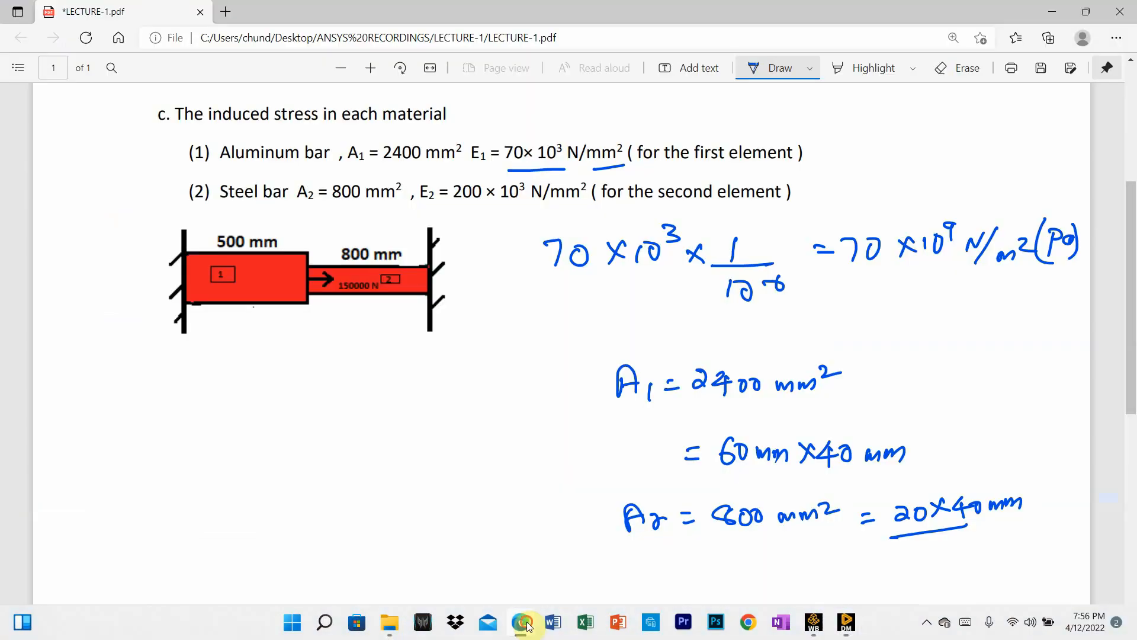
click(524, 623)
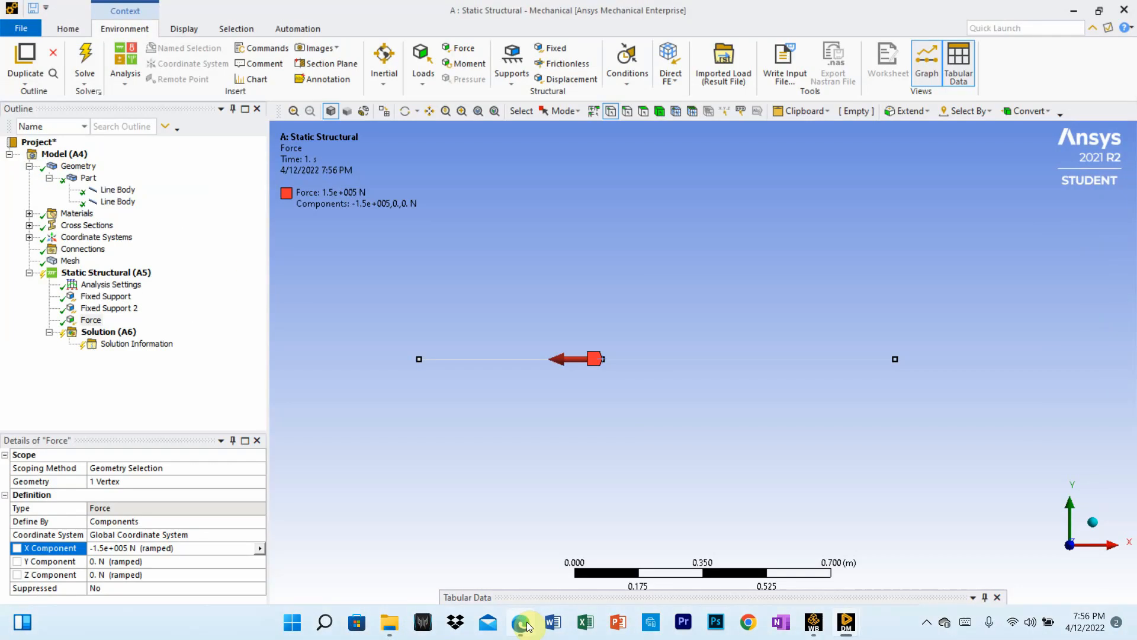
Step: Set the force's X component back to positive 150000 N and show both supports and the force together
click(101, 550)
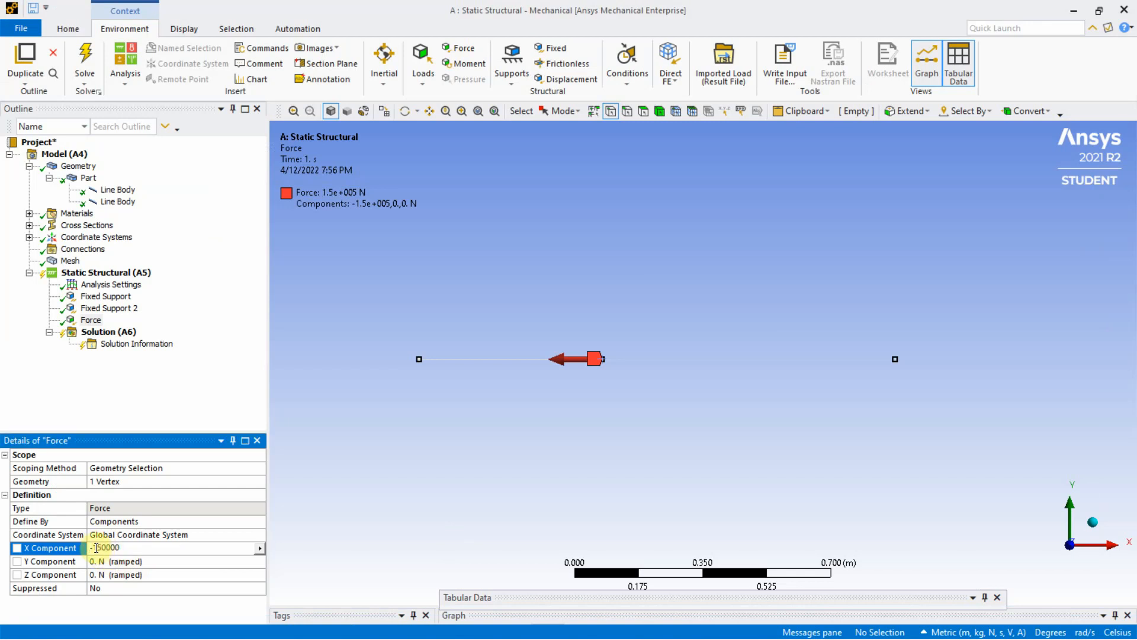
key(BackSpace)
key(Return)
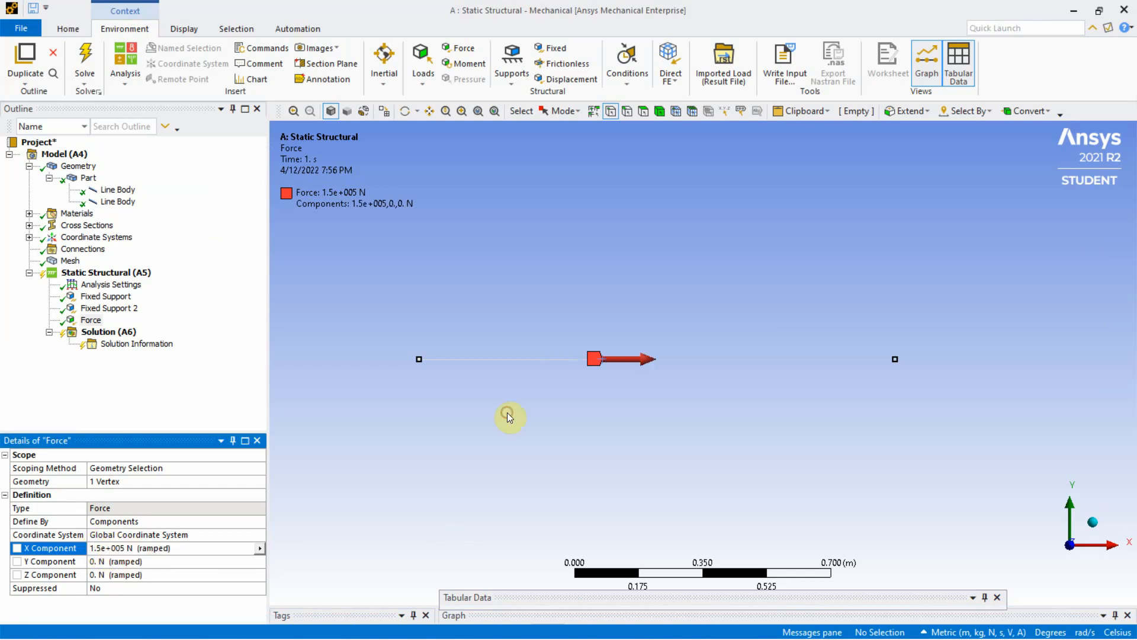
click(91, 273)
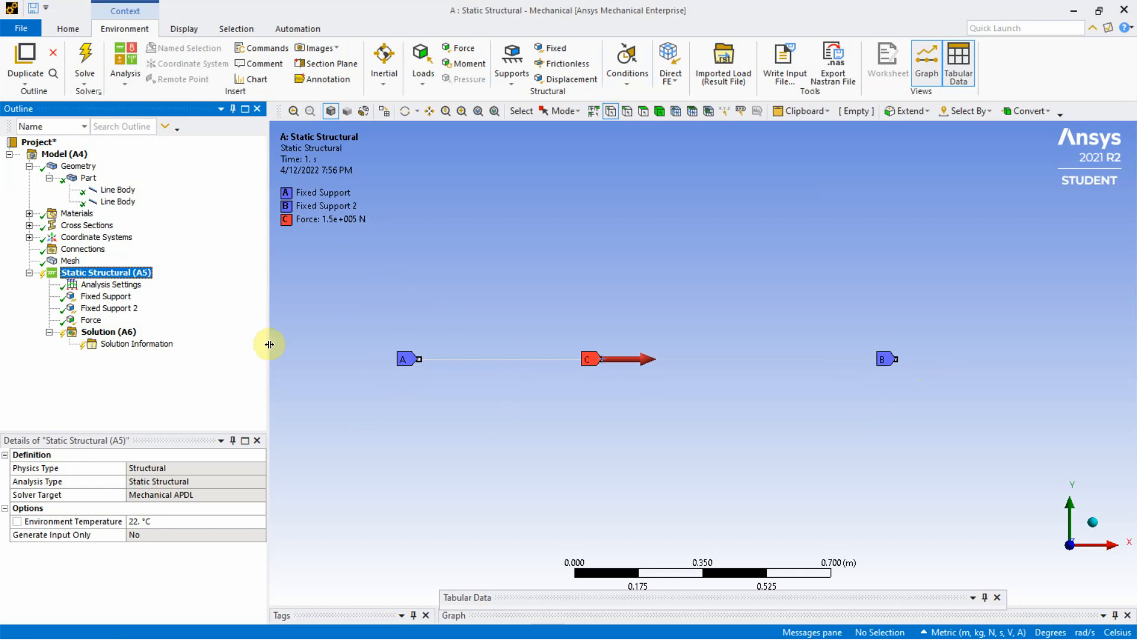
Step: Add a Total Deformation result for all bodies to the solution
click(117, 335)
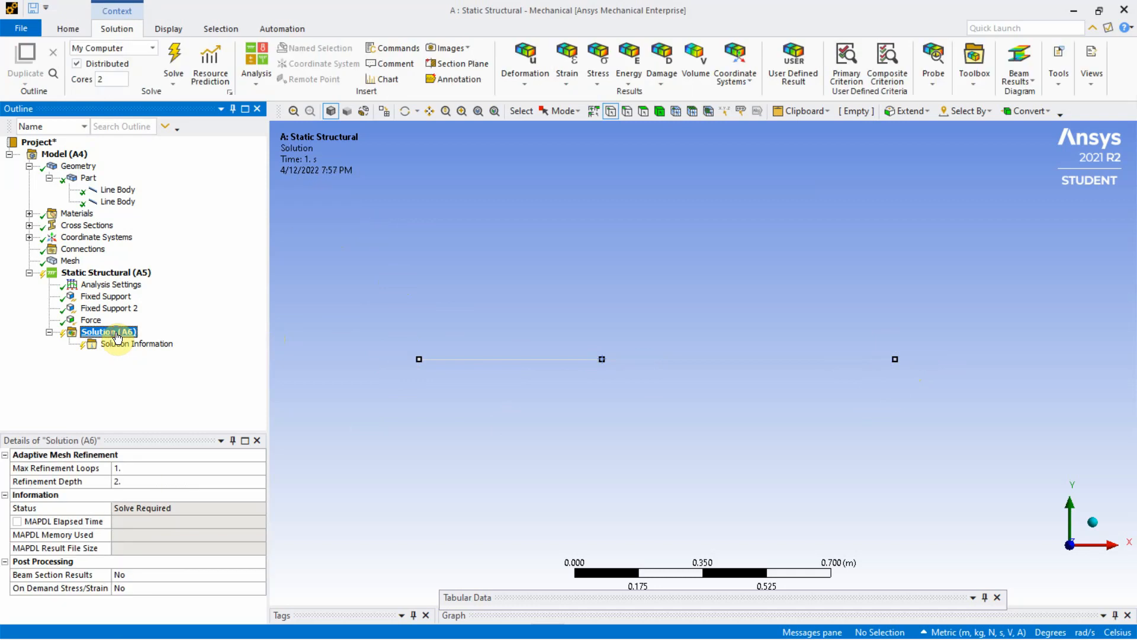
right_click(118, 336)
mouse_move(144, 344)
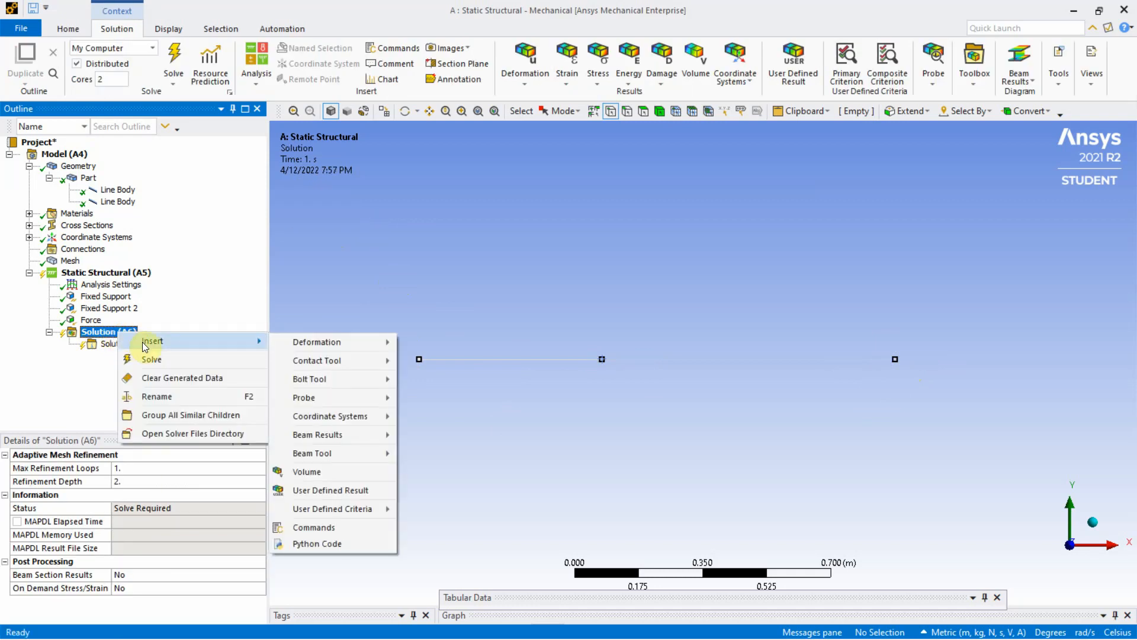
mouse_move(330, 341)
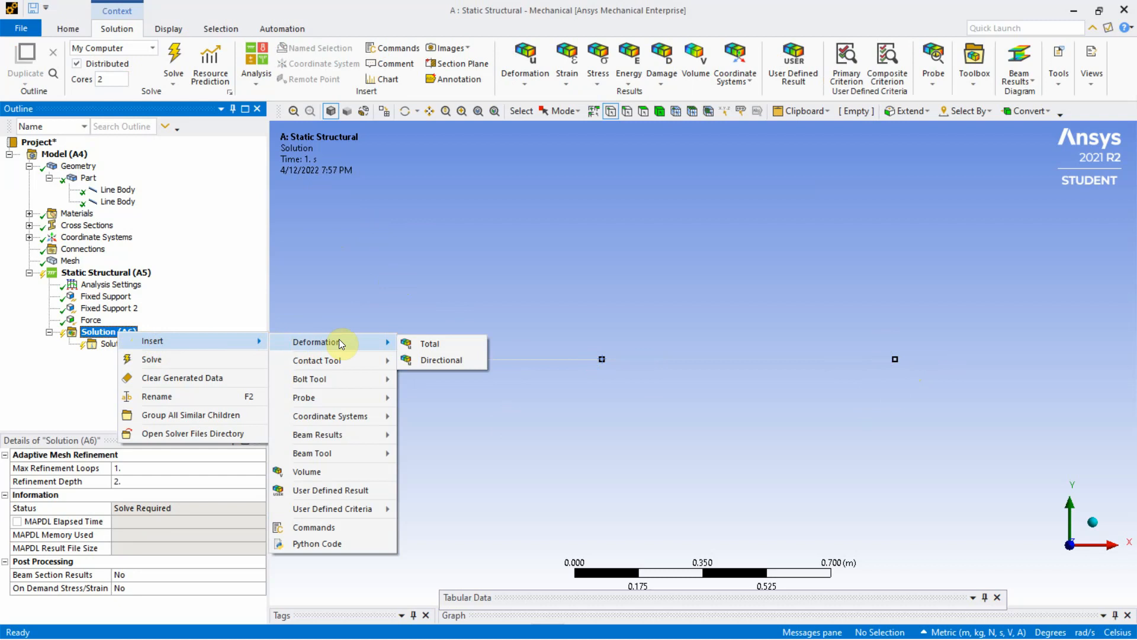
click(422, 344)
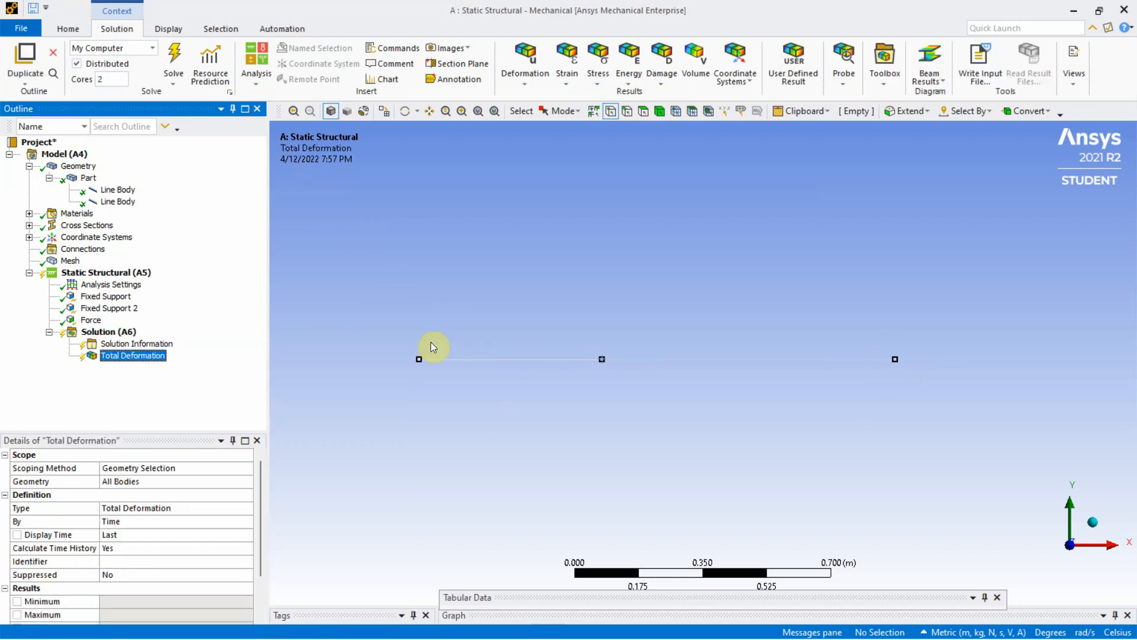
Step: Add a Beam Tool to the solution and expand it to list its stress results
click(107, 333)
right_click(109, 335)
mouse_move(194, 340)
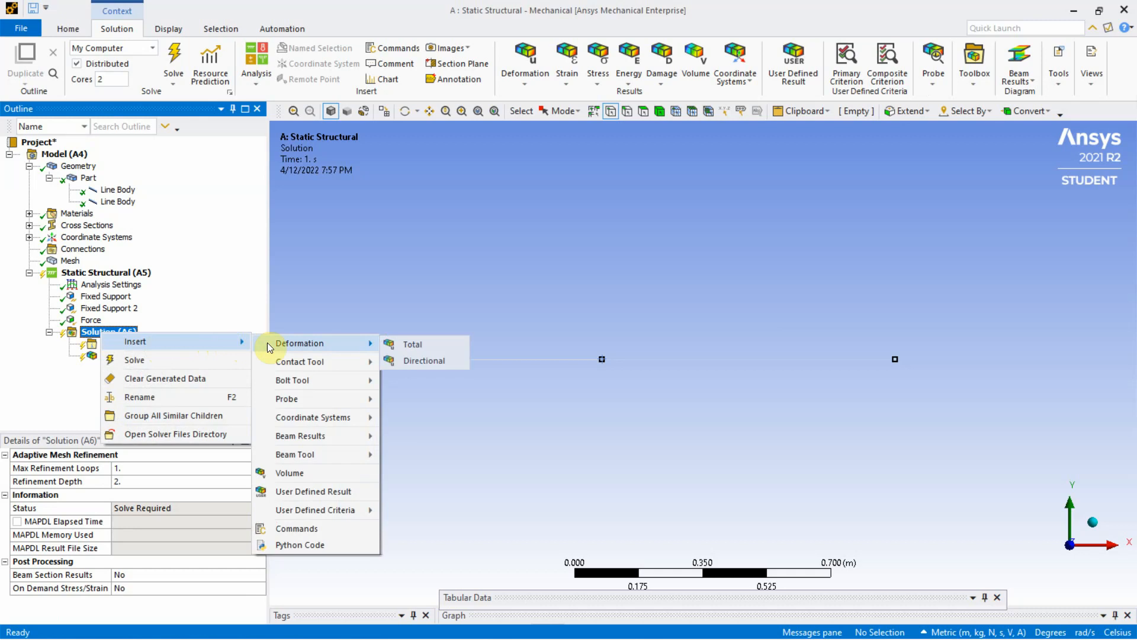
mouse_move(339, 461)
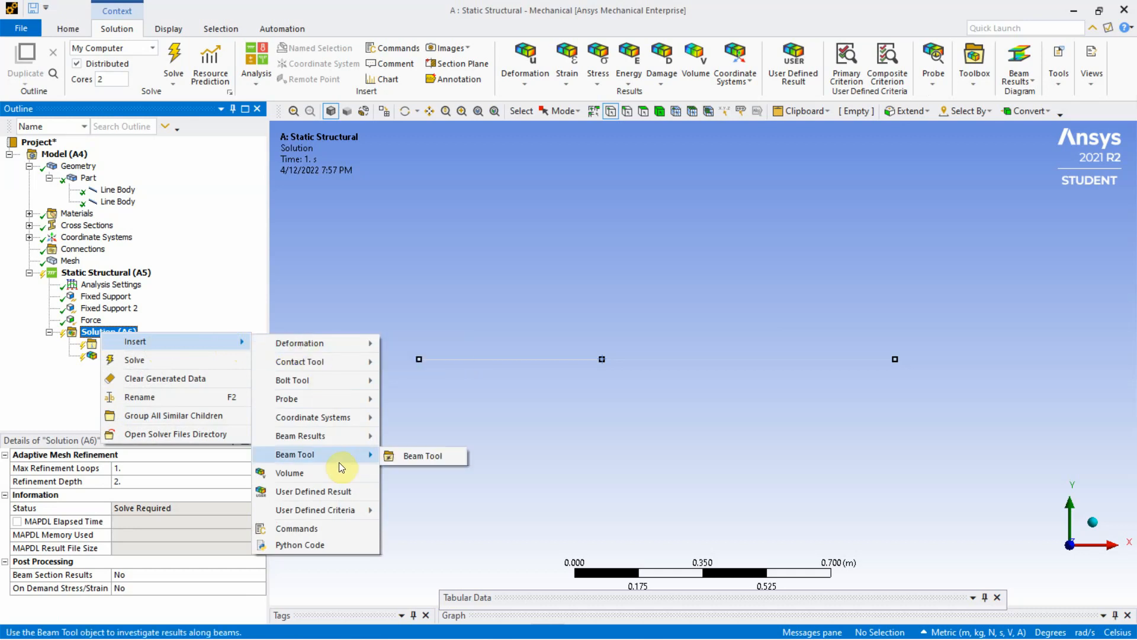
click(419, 458)
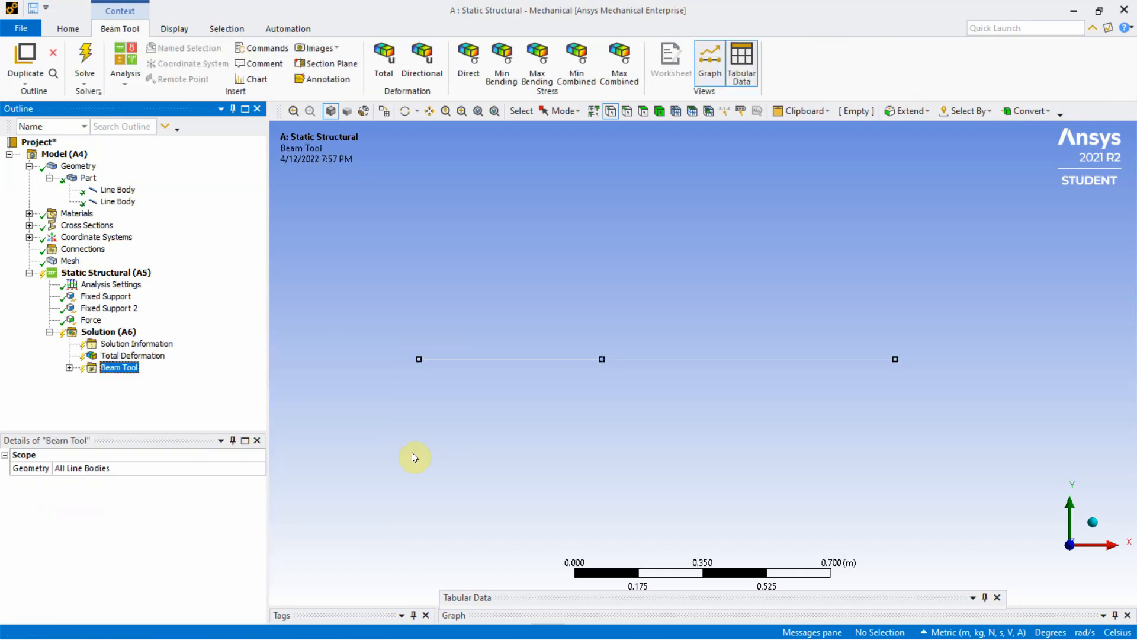
click(69, 368)
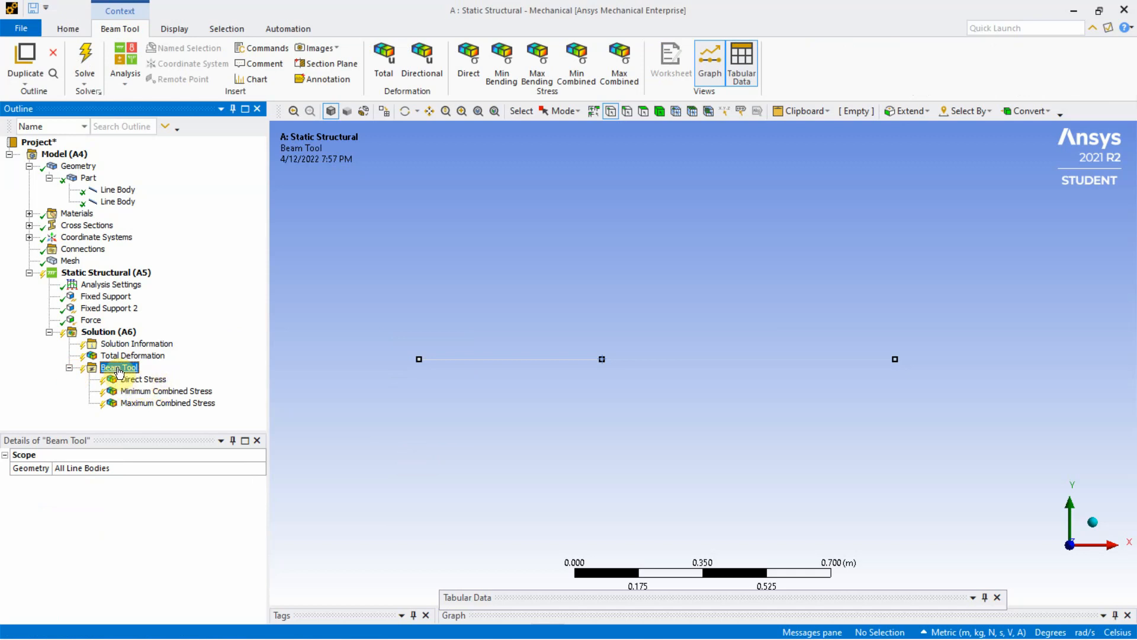
Step: Add a Force Reaction probe to the solution and assign it to the Fixed Support boundary condition
click(98, 333)
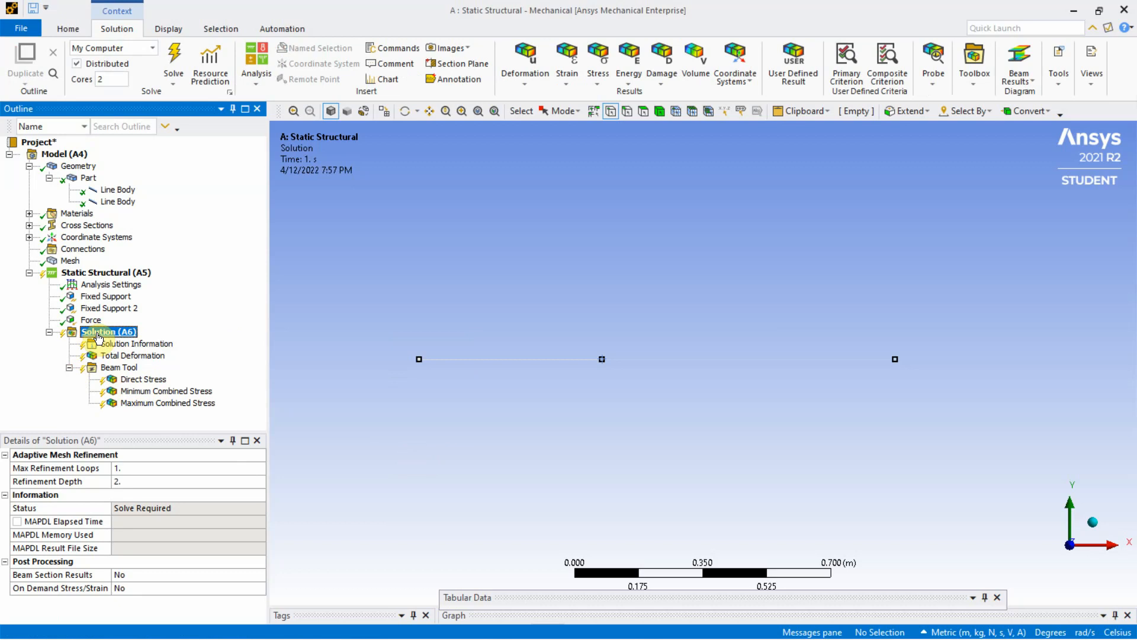
right_click(99, 337)
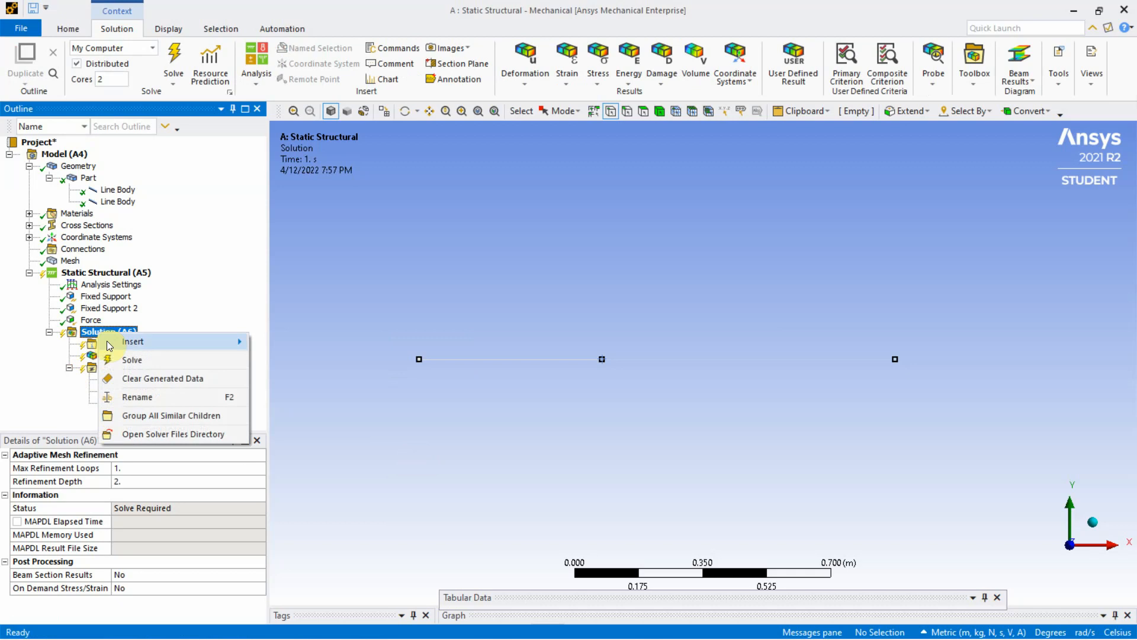
mouse_move(148, 345)
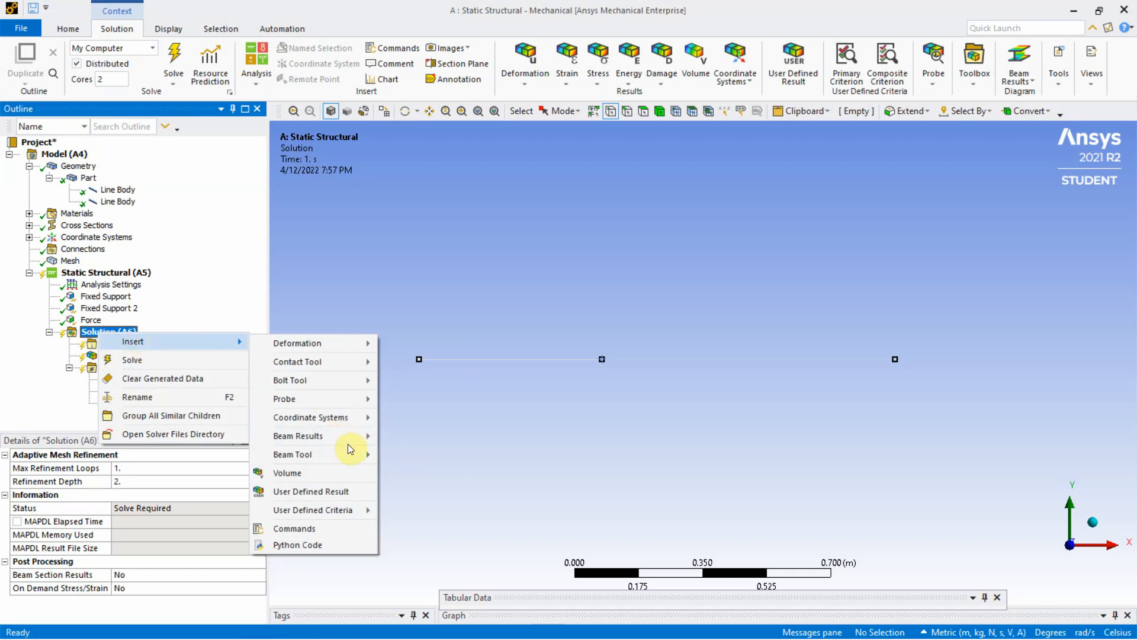
mouse_move(344, 438)
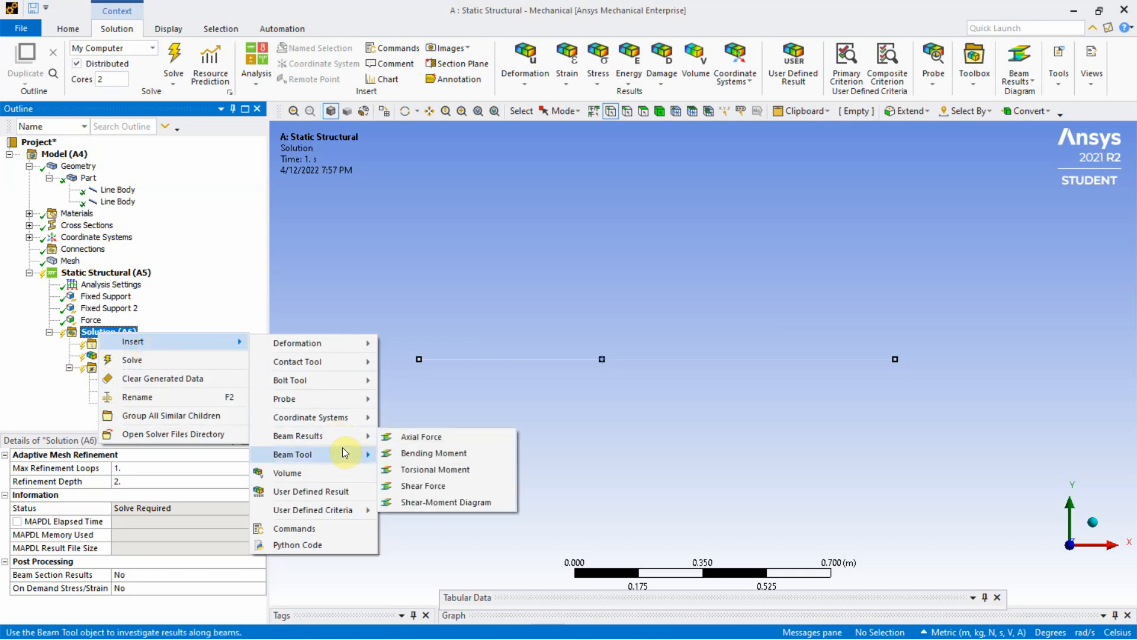
mouse_move(326, 405)
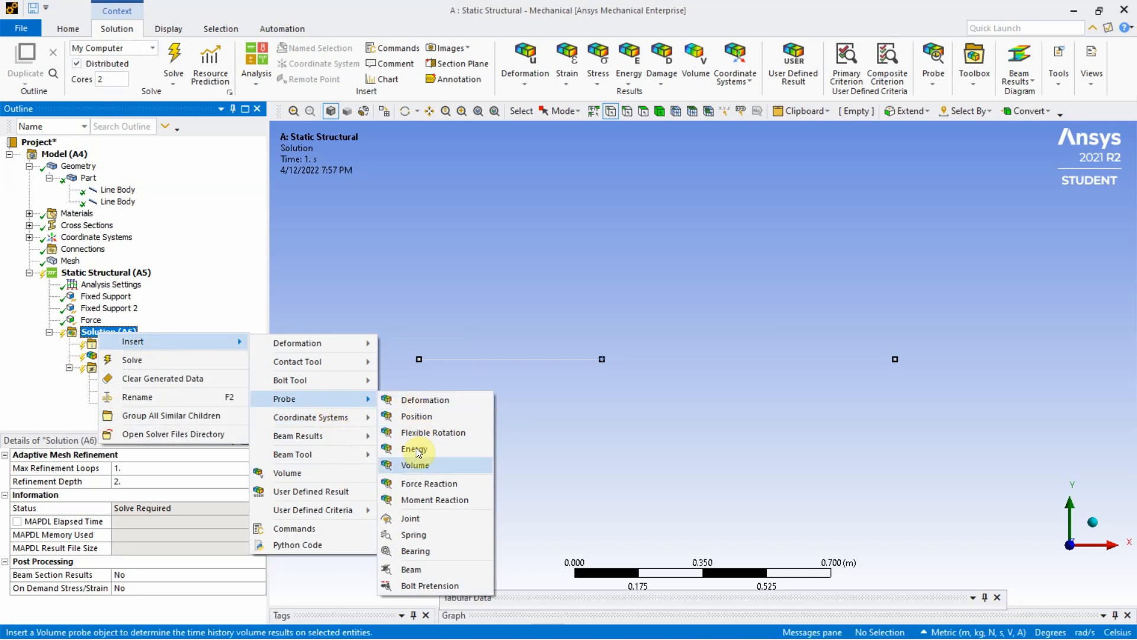
click(428, 485)
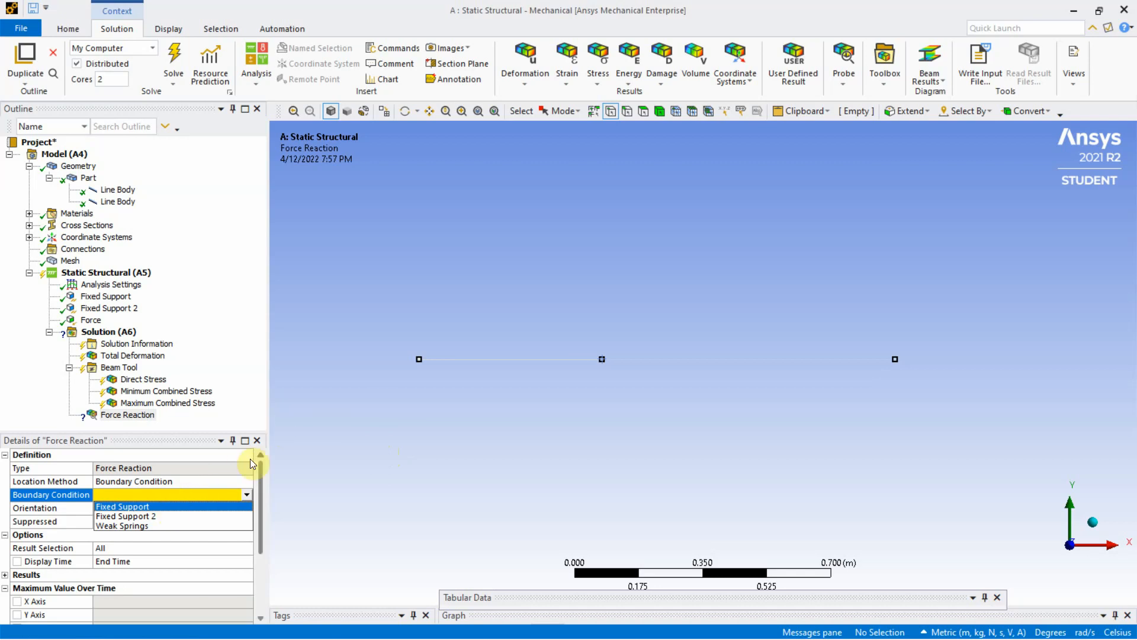
click(155, 506)
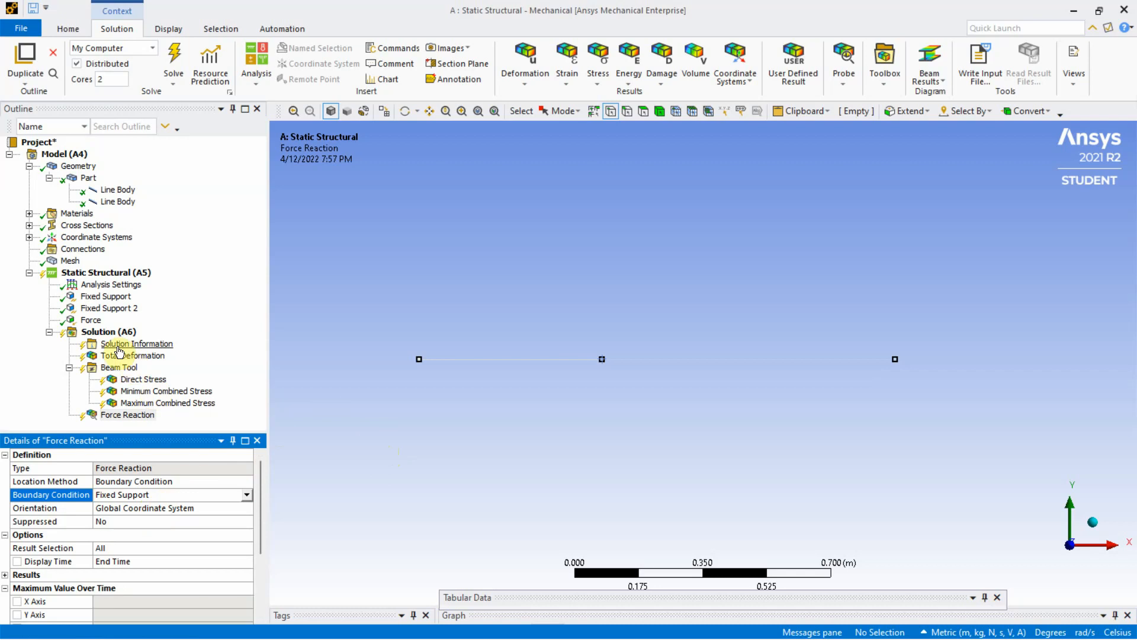
Step: Add a second Force Reaction probe and assign it to the Fixed Support 2 boundary condition
click(107, 333)
right_click(107, 334)
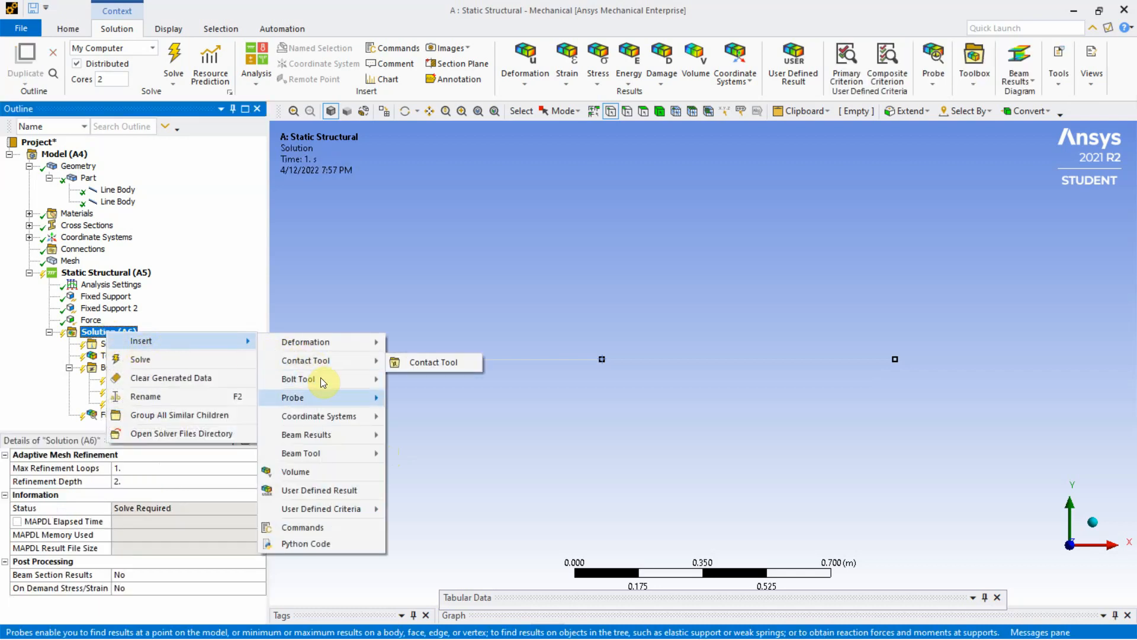
mouse_move(323, 398)
click(436, 483)
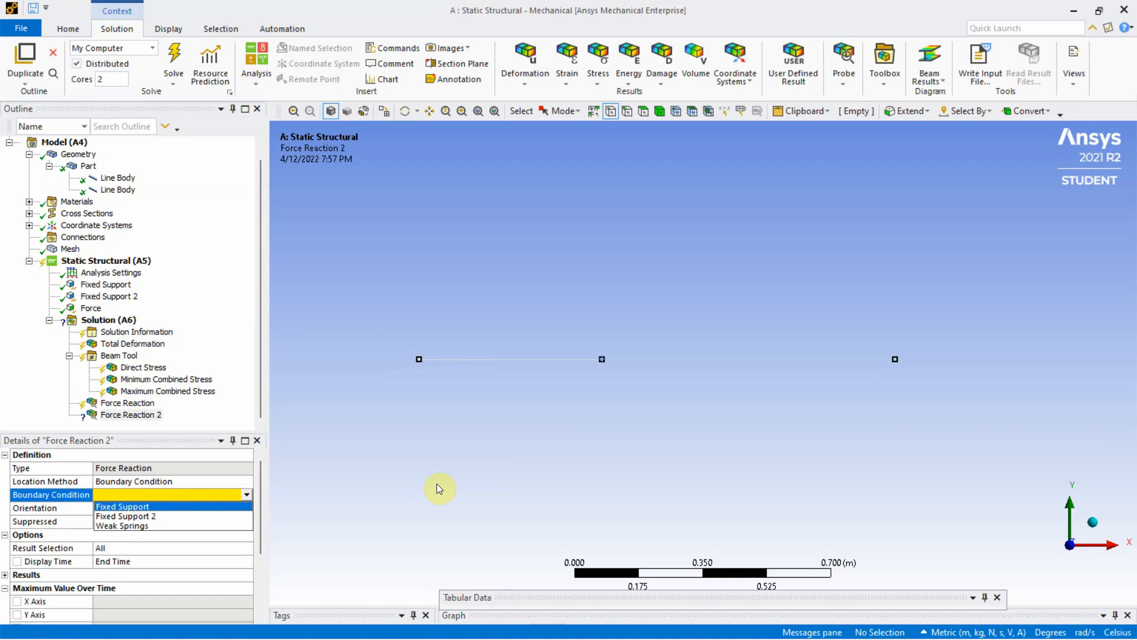
click(175, 516)
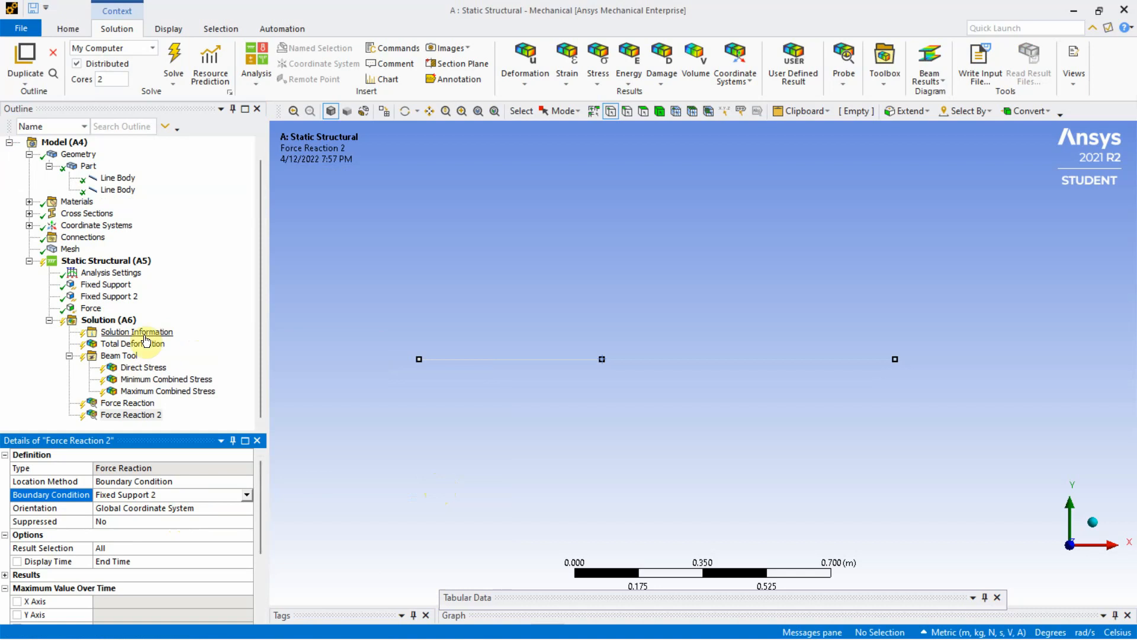
Step: Solve the static structural analysis
click(99, 263)
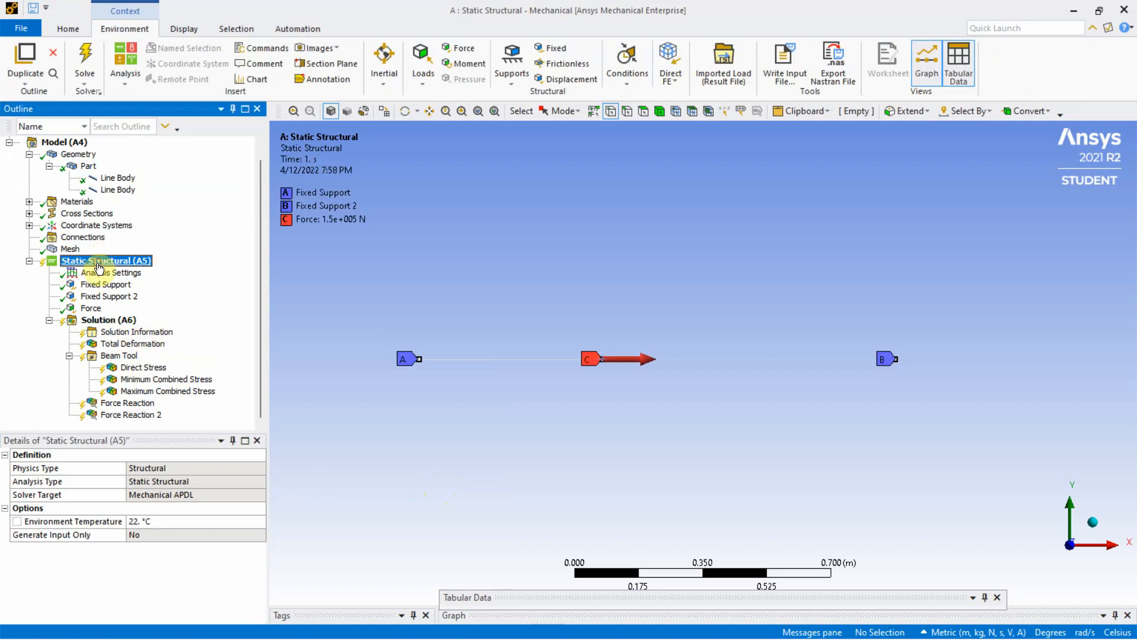
right_click(98, 262)
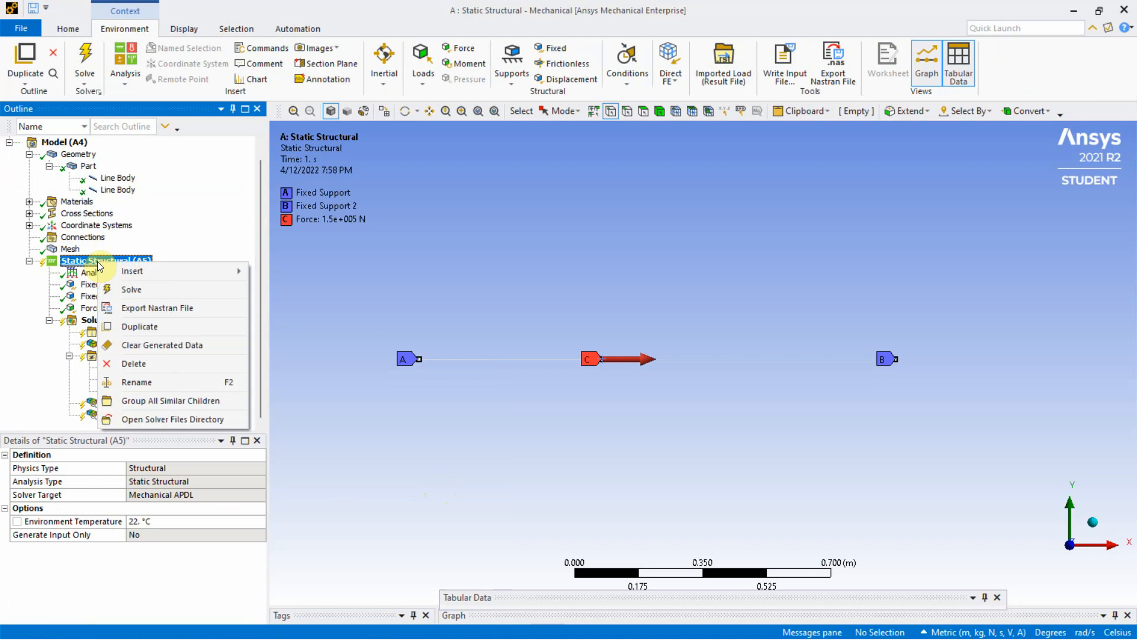
click(130, 289)
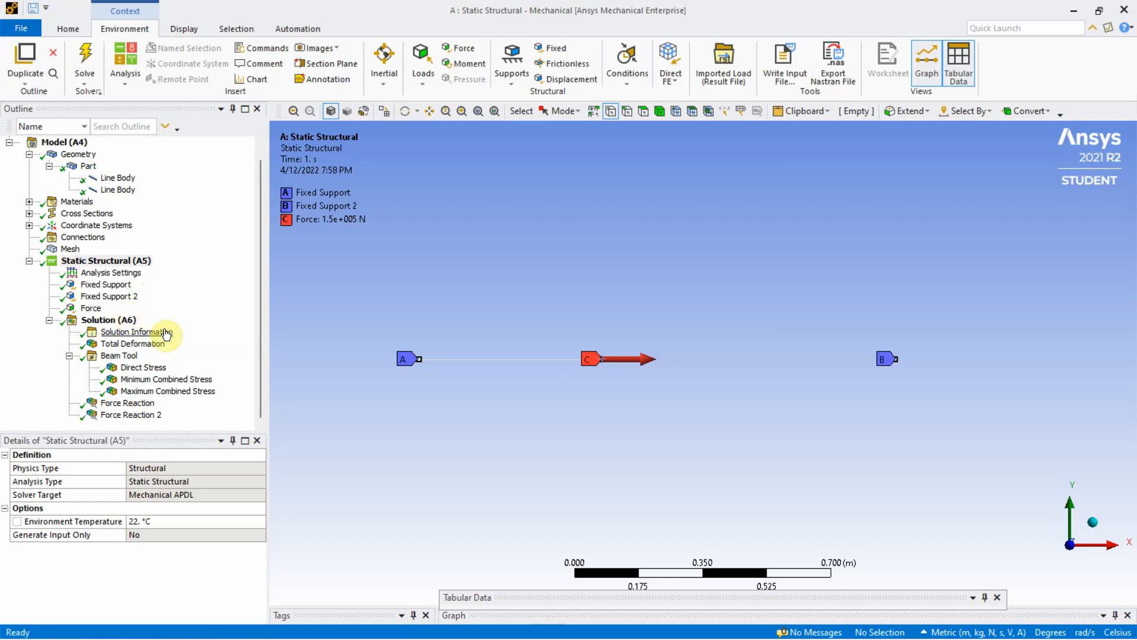
Step: Display the Total Deformation result and examine its maximum value and the contours where the two segments meet
click(131, 346)
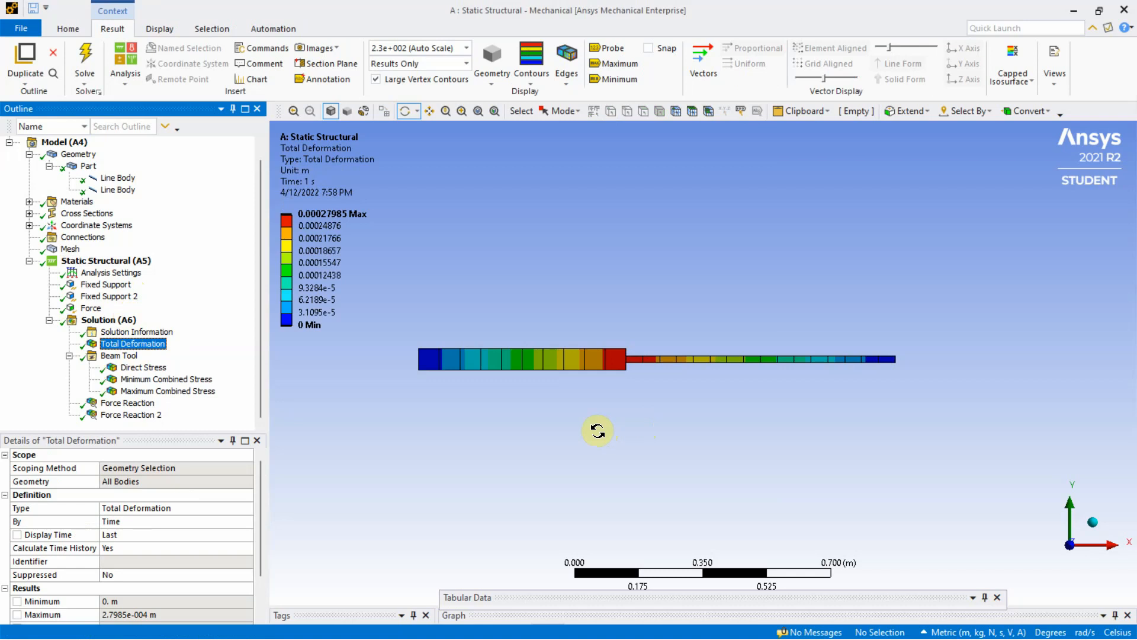
click(329, 214)
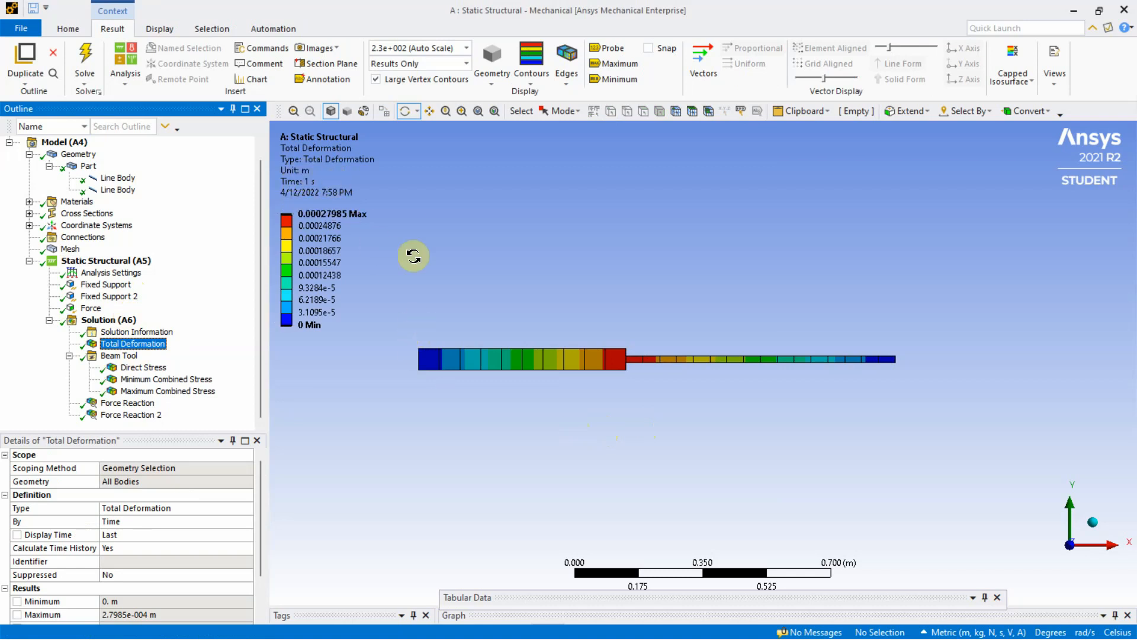
click(323, 225)
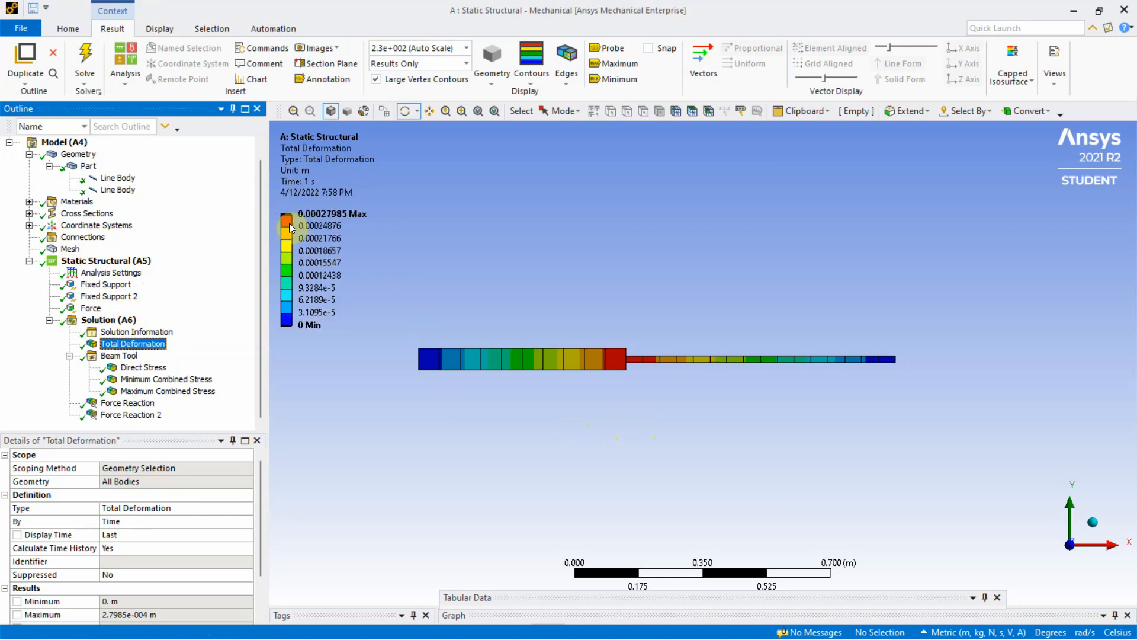
scroll(616, 366, up, 2)
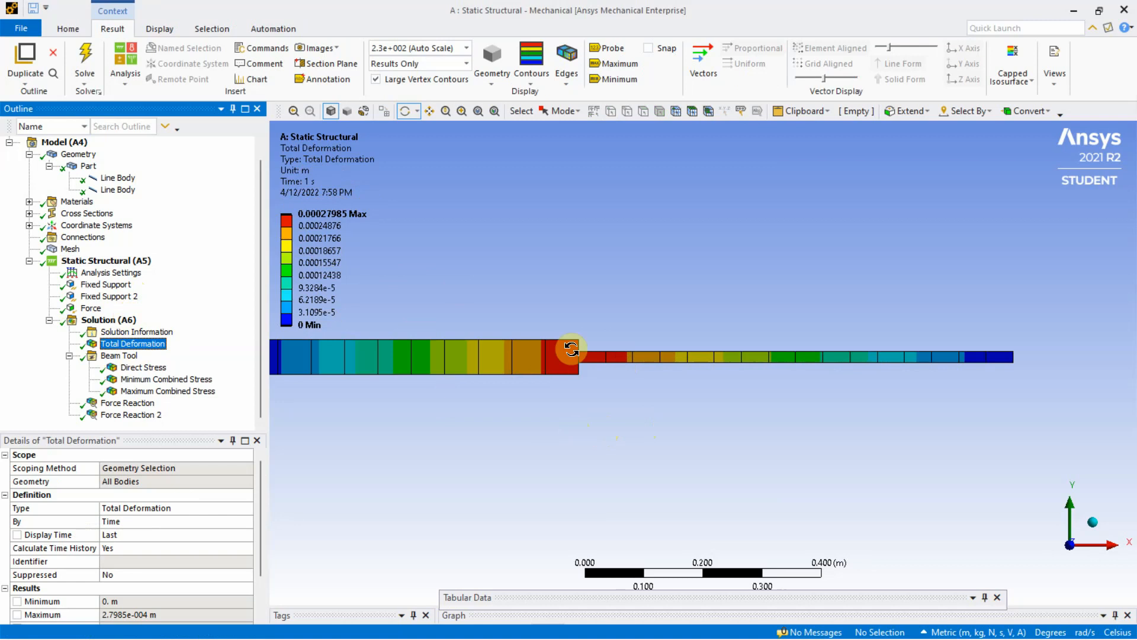
scroll(620, 360, down, 1)
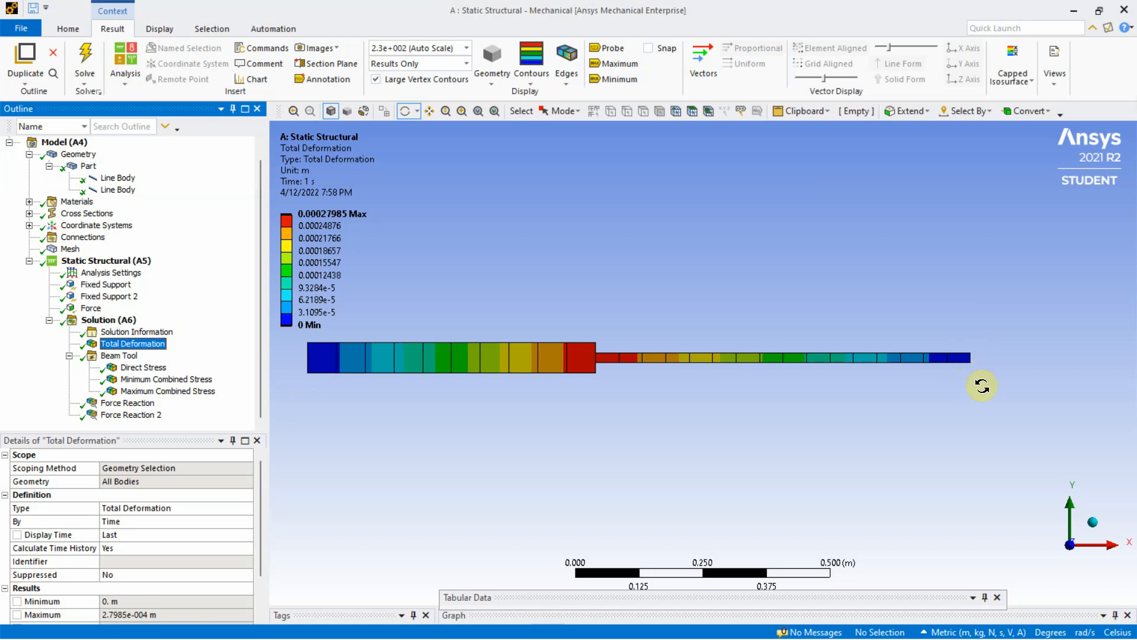
Step: Display the Direct Stress result and examine the reaction forces of the two Force Reaction probes at the fixed supports
click(159, 369)
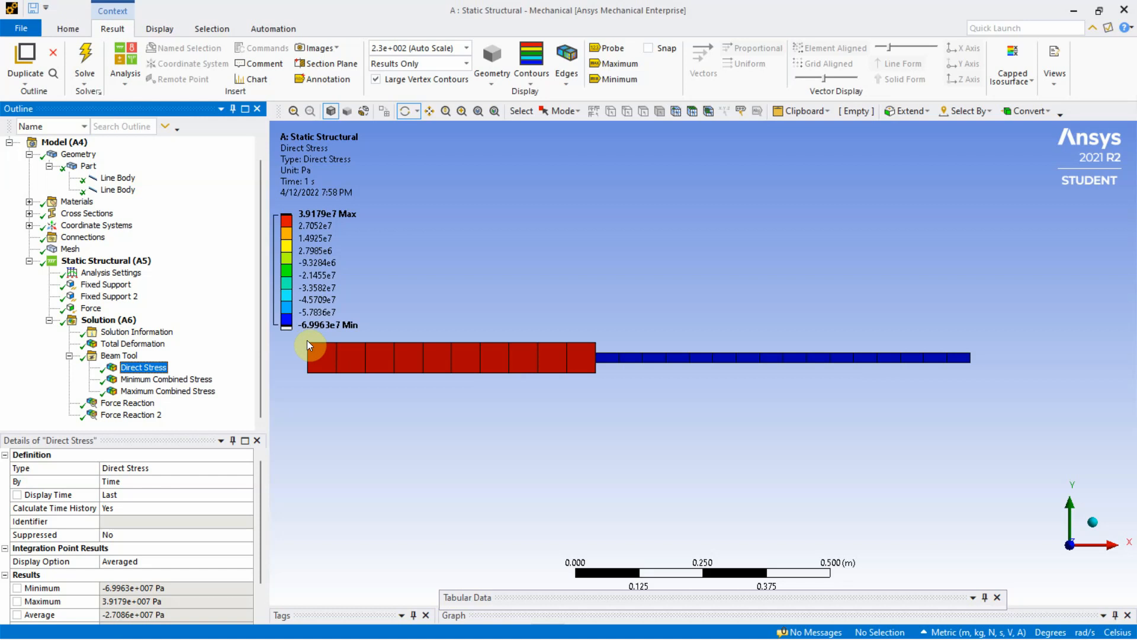
click(131, 404)
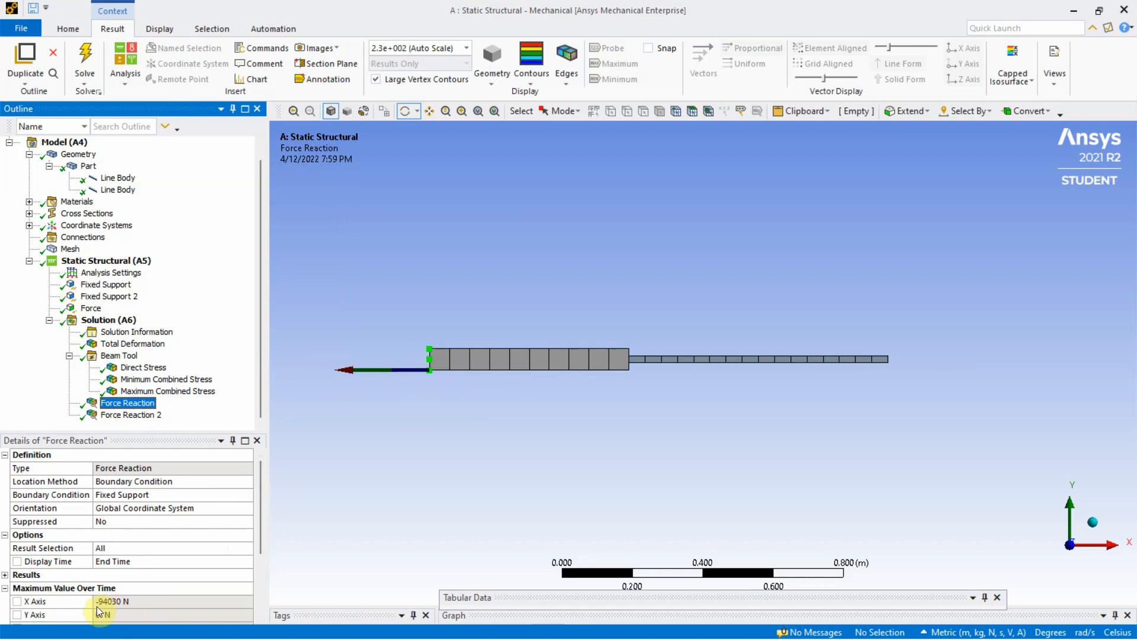
click(140, 416)
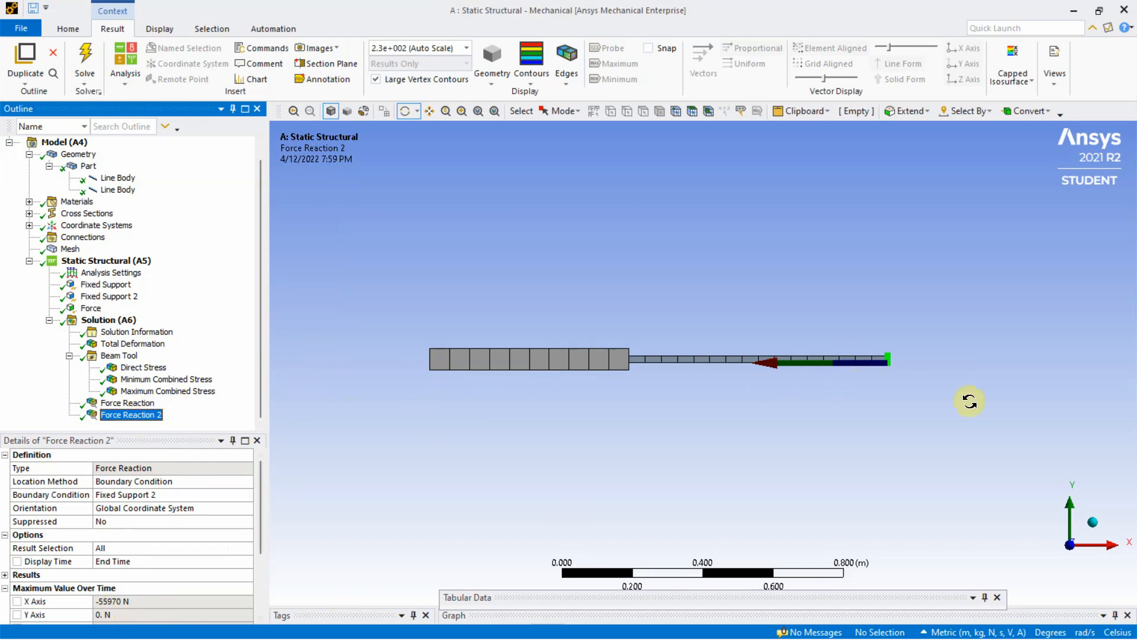
drag(261, 509, 261, 532)
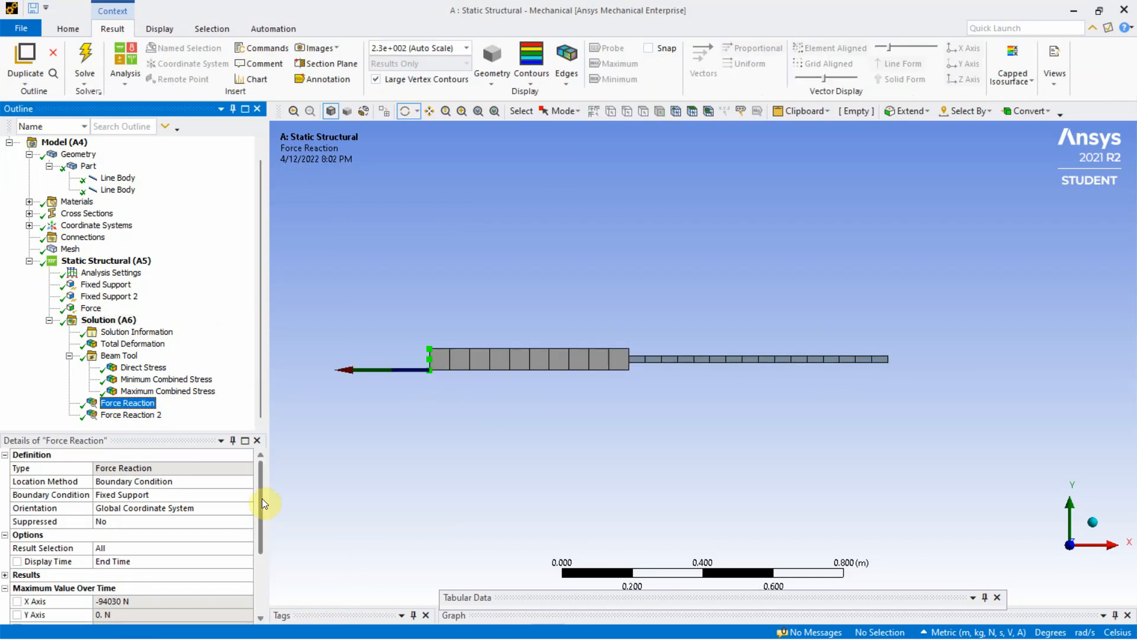
drag(263, 502, 257, 525)
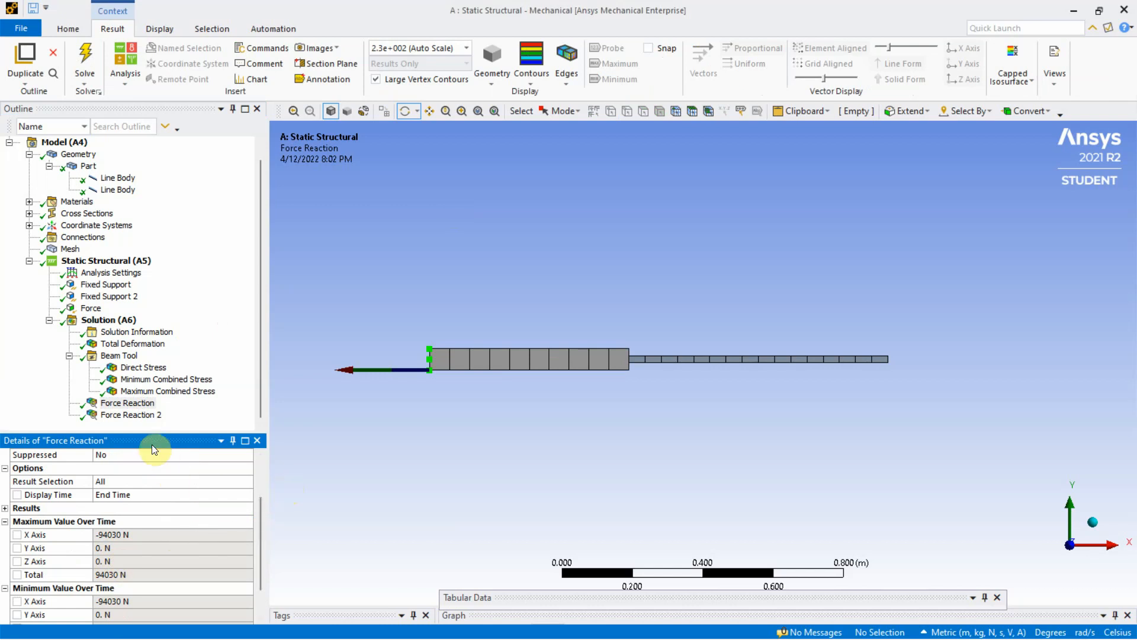
click(131, 415)
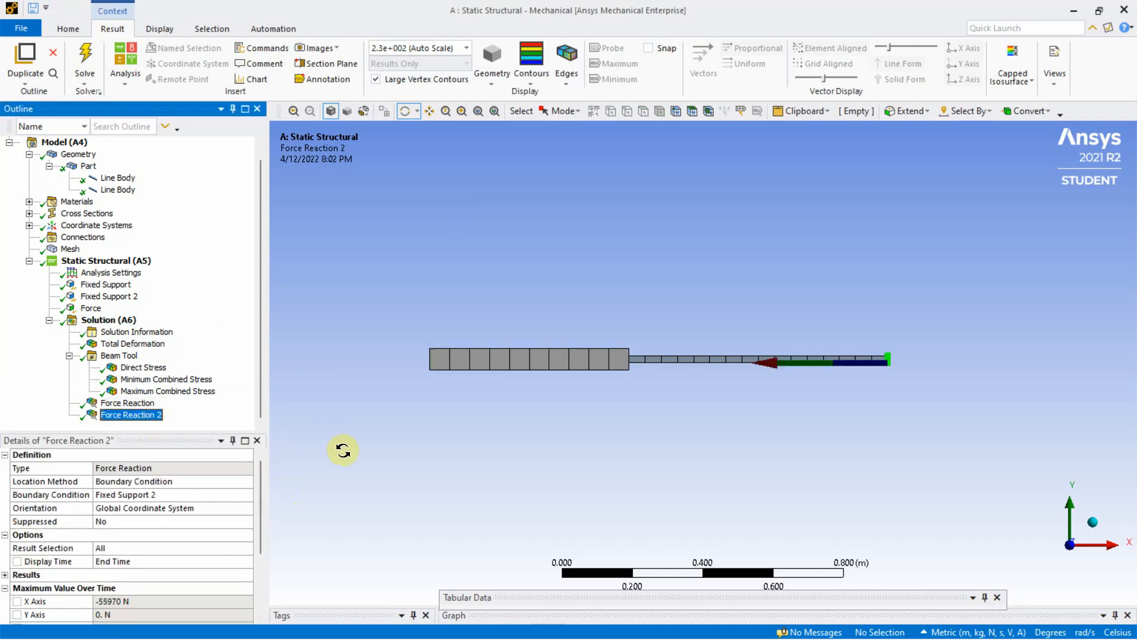
Step: Display the Total Deformation result and place ten probe annotations at points along the thick segment of the bar up to its junction
click(131, 346)
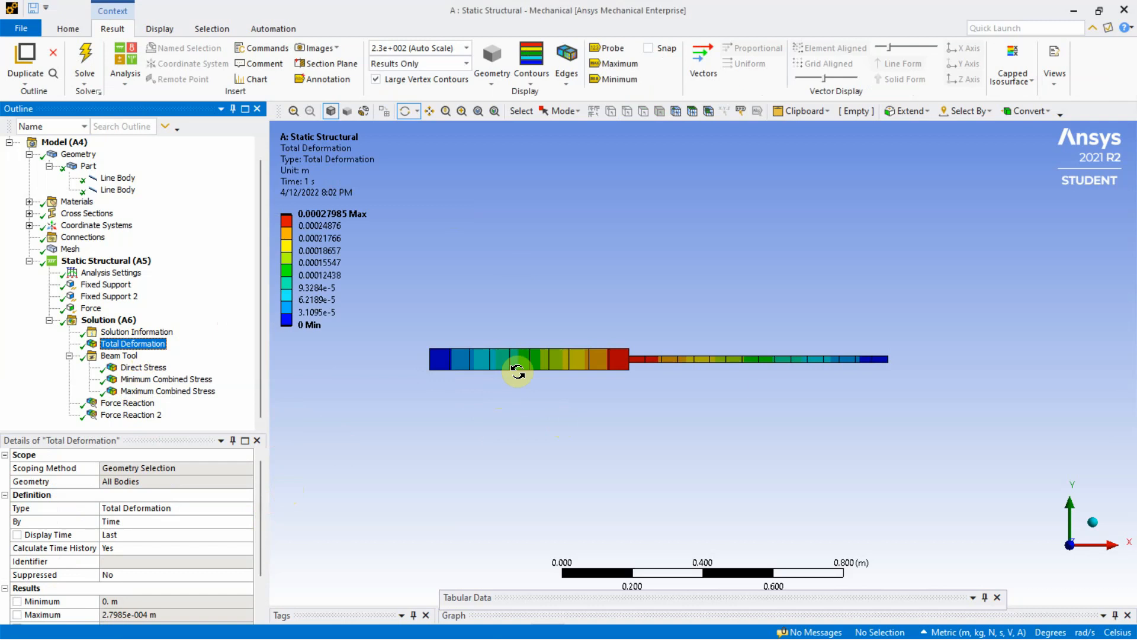
scroll(587, 355, up, 2)
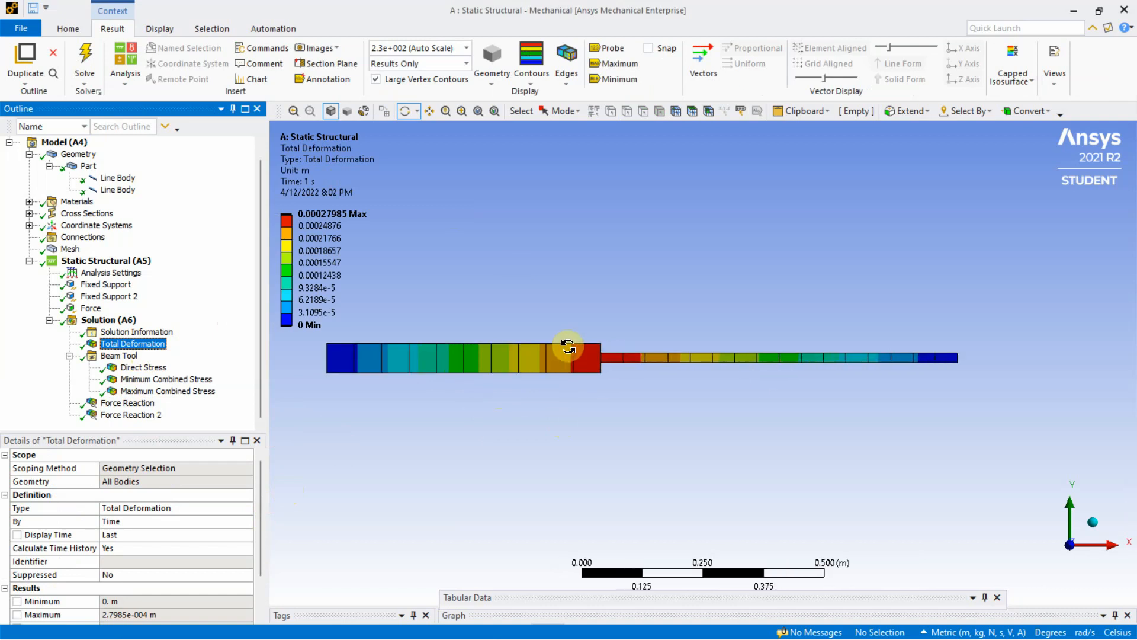
scroll(628, 312, up, 1)
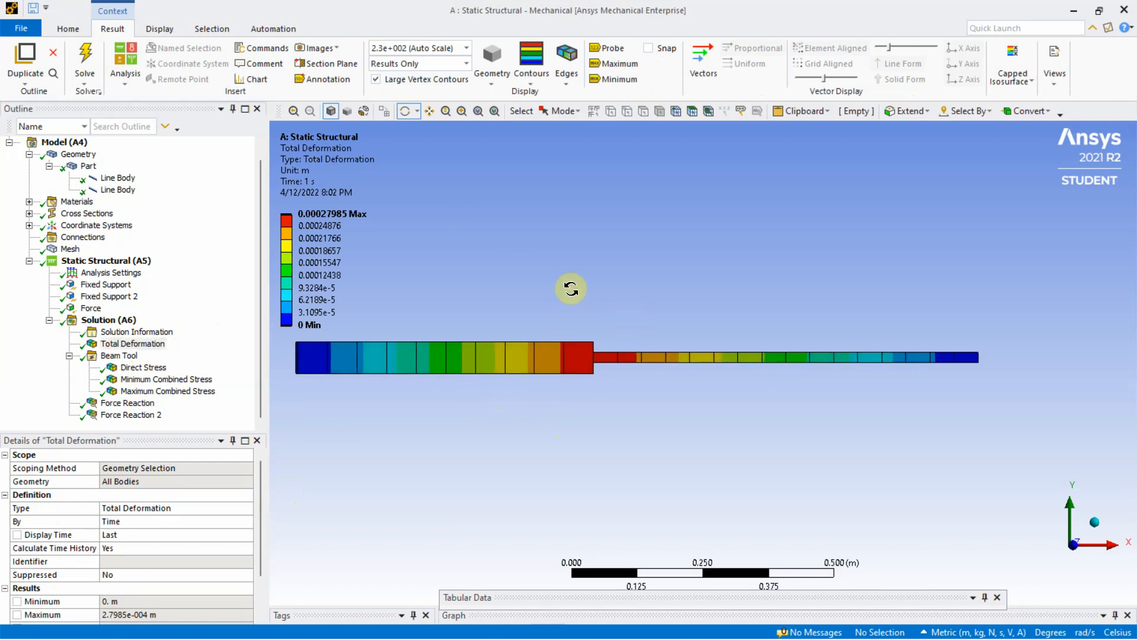
ctrl+middle_drag(566, 294, 665, 285)
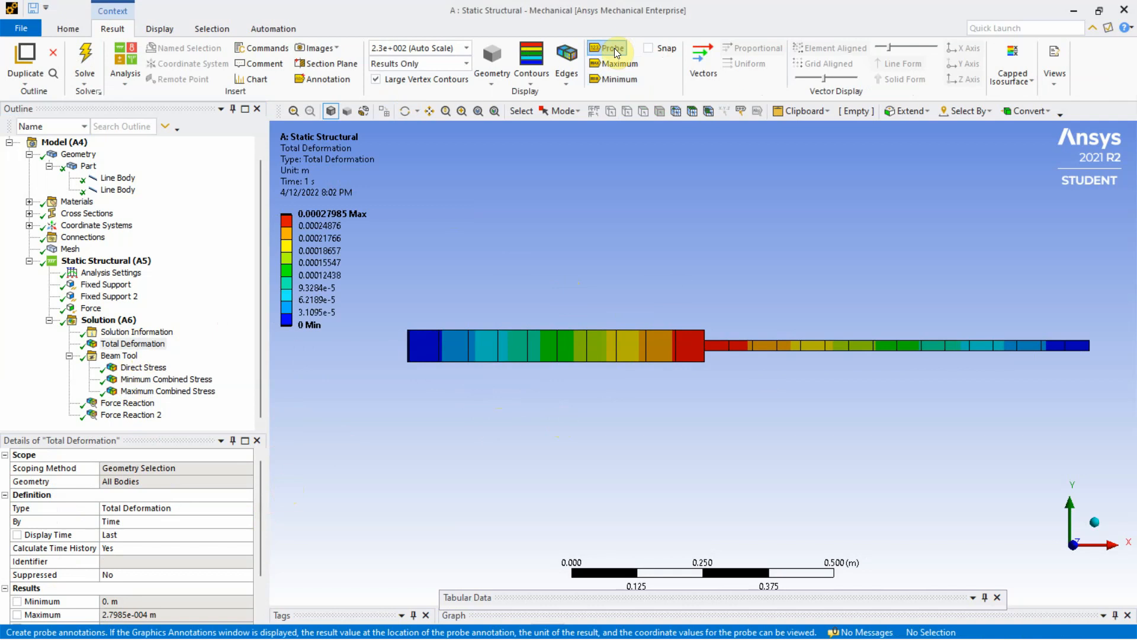
click(614, 48)
click(453, 348)
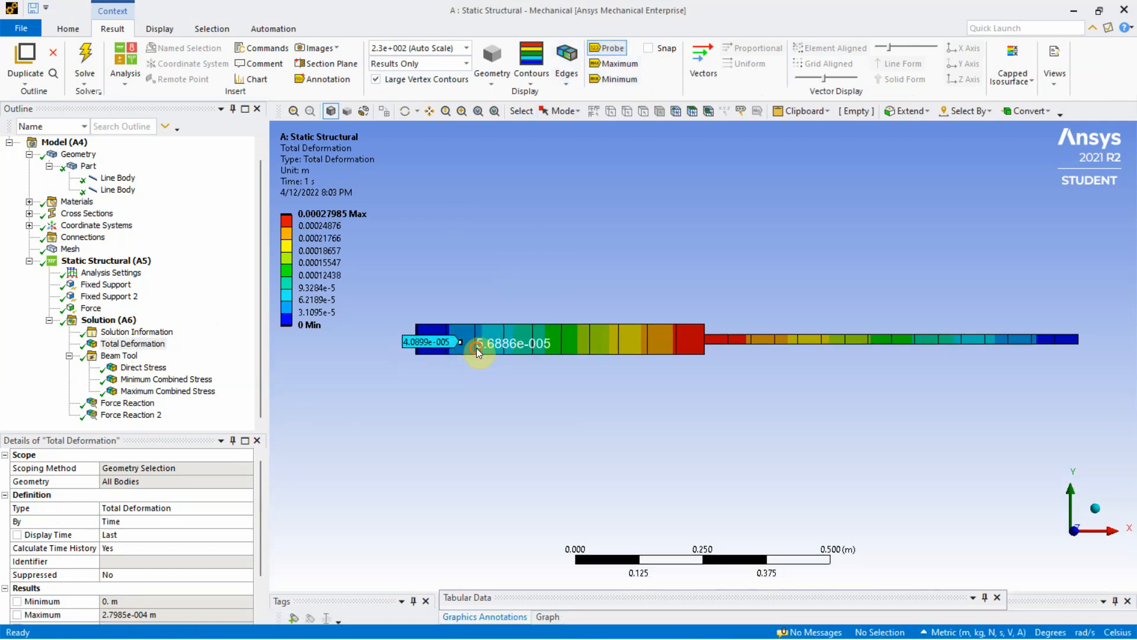
click(477, 348)
click(518, 342)
click(553, 339)
click(584, 338)
click(617, 339)
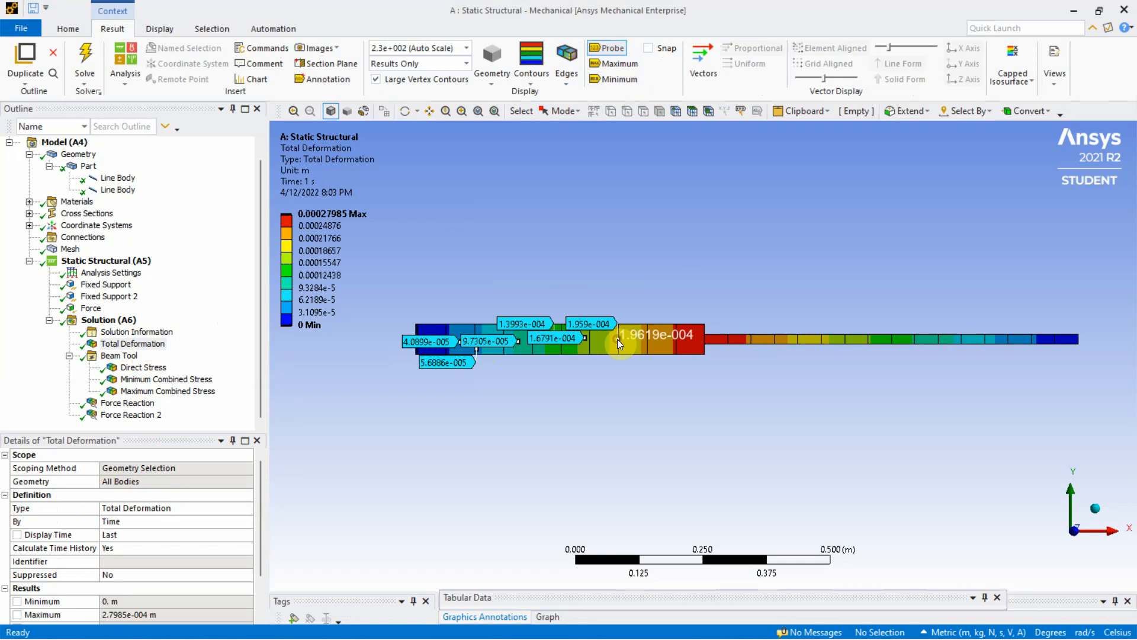
click(645, 340)
click(662, 339)
click(668, 339)
click(694, 339)
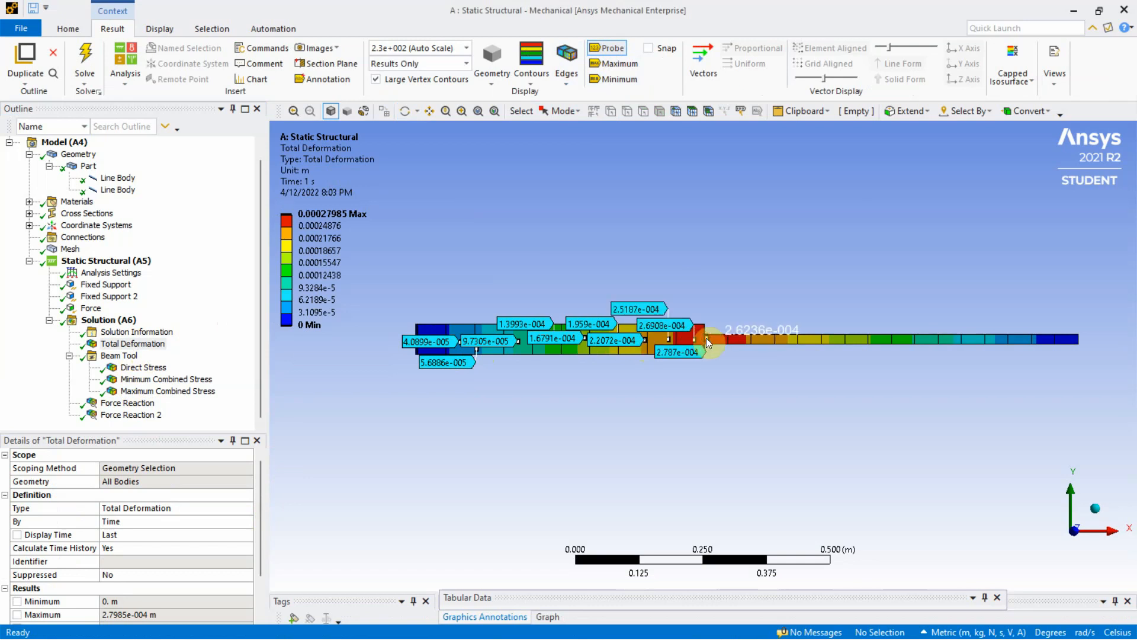
Step: Place thirteen more deformation probe annotations along the thin segment, from the junction to its supported end
click(708, 338)
click(748, 337)
click(771, 340)
click(796, 340)
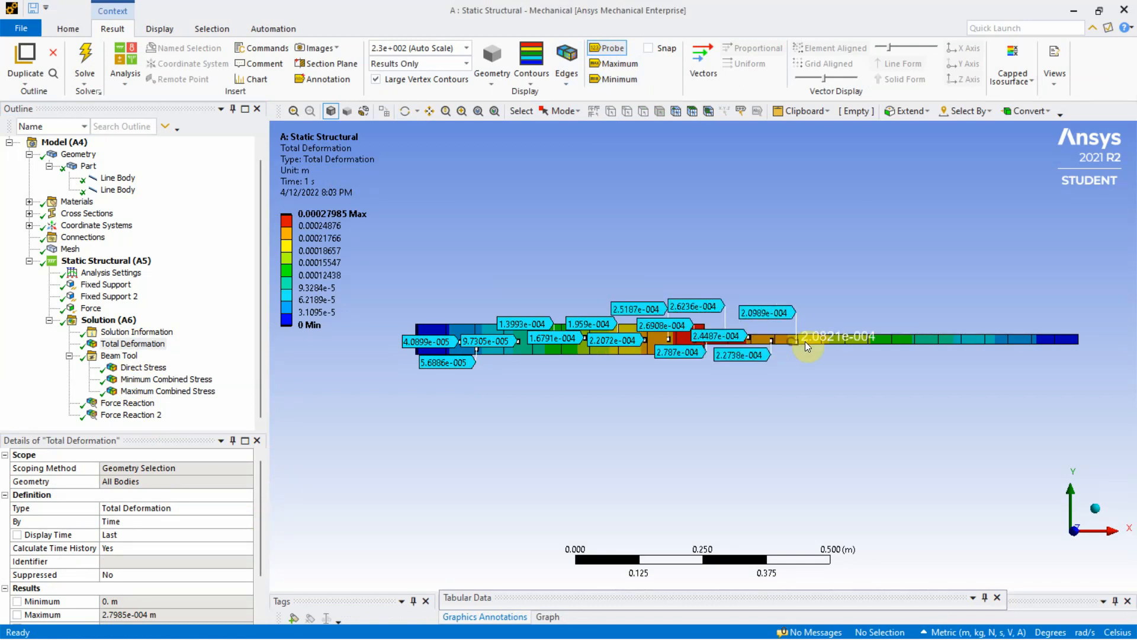
click(842, 336)
click(882, 338)
click(924, 338)
click(950, 340)
click(970, 338)
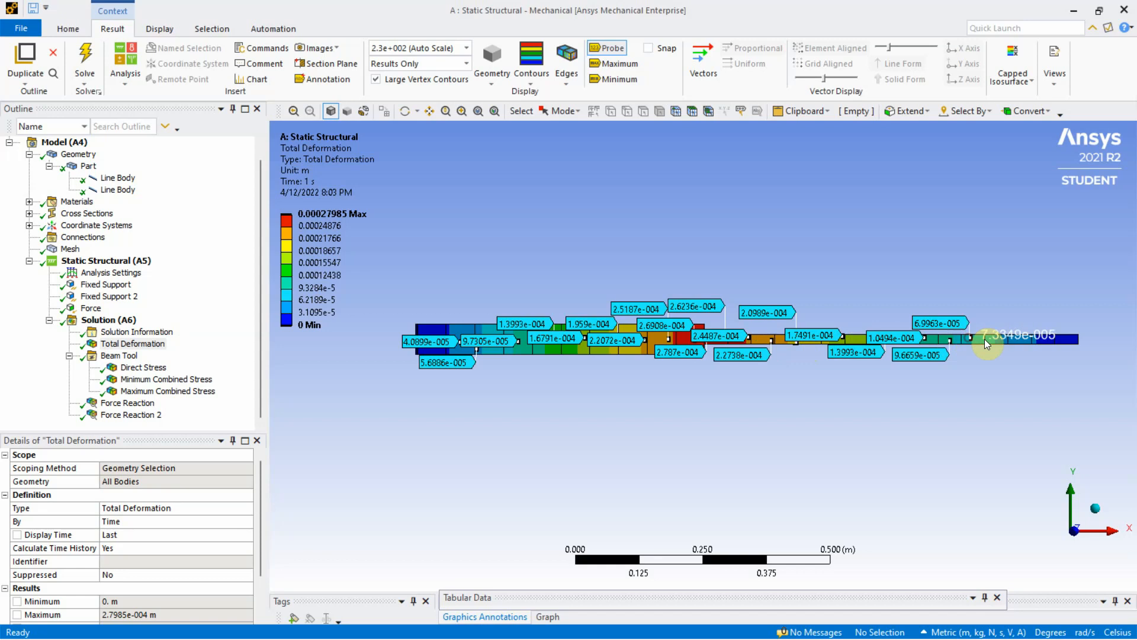
click(999, 339)
click(1018, 339)
click(1048, 339)
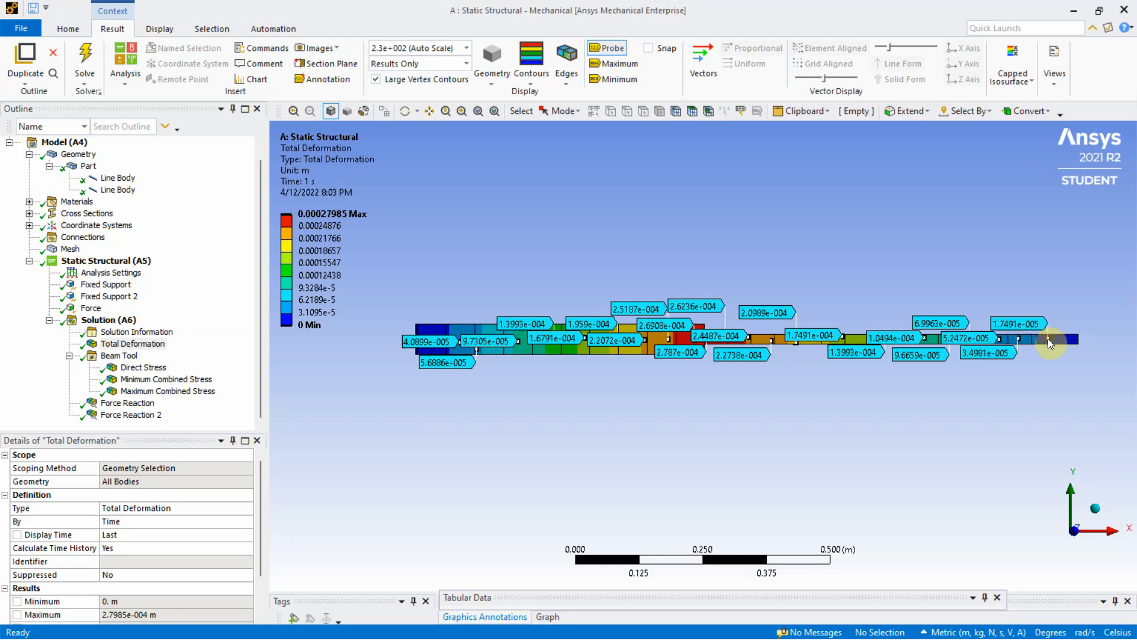
click(1066, 339)
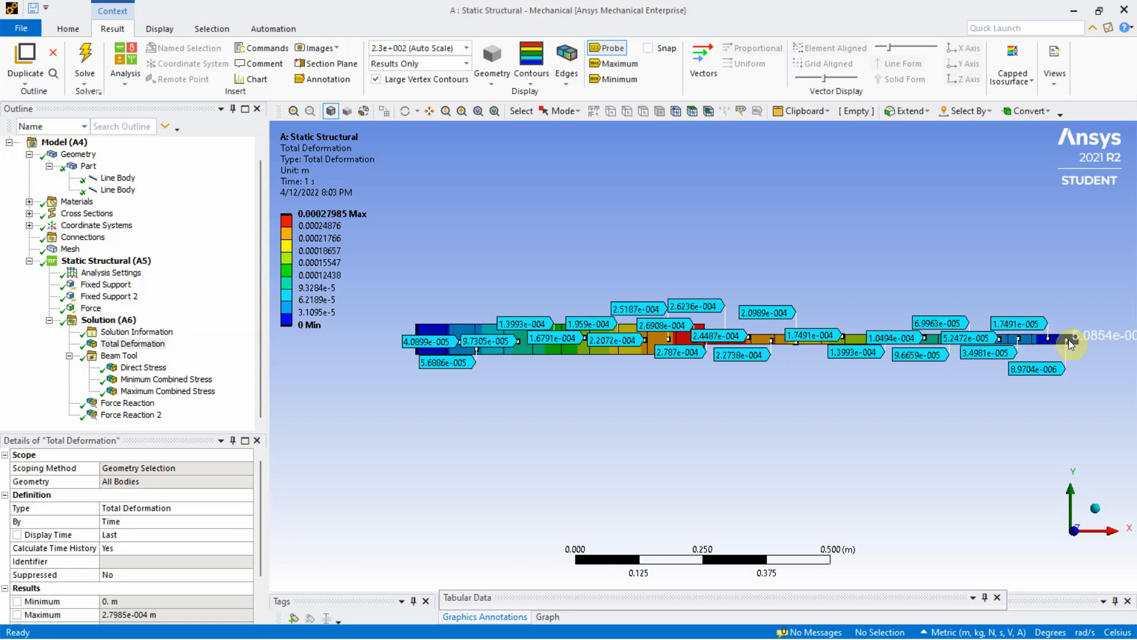